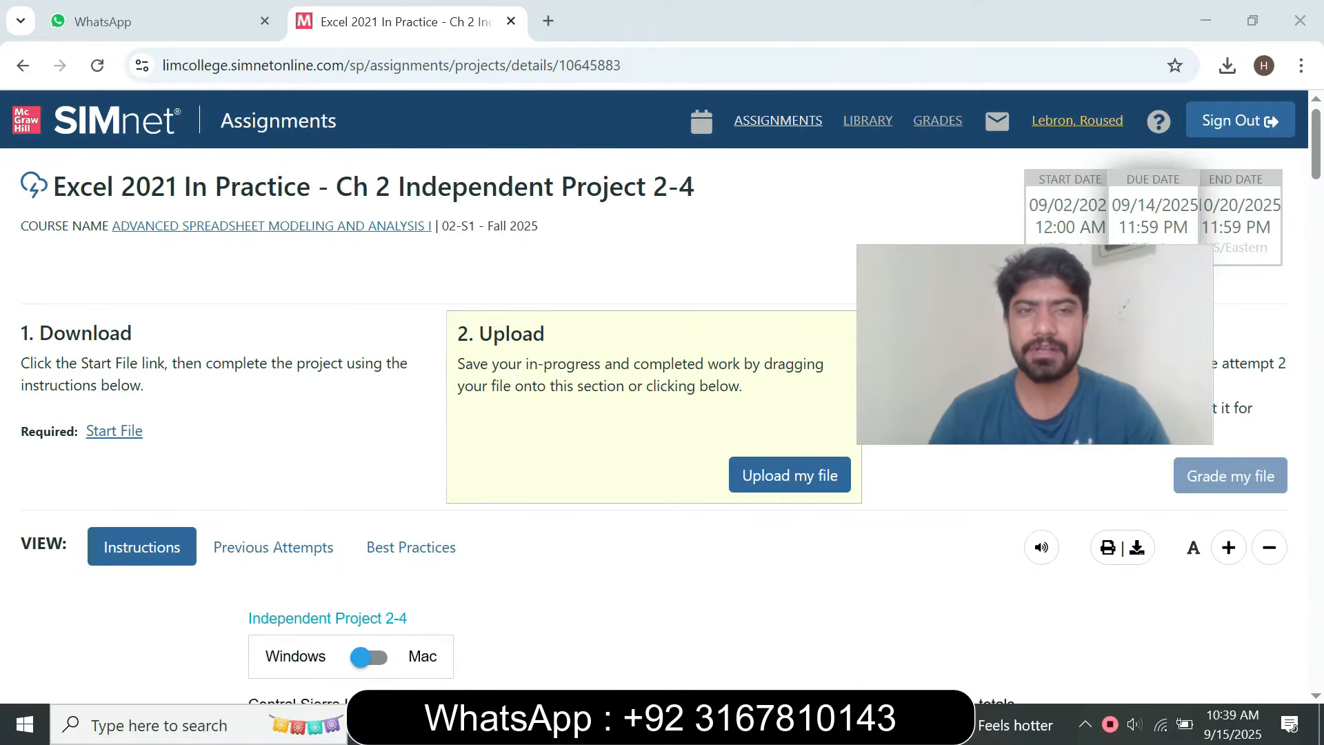
# Examine the Ch 2 Independent Project 2-4 assignment page, from its download and upload sections through the full instruction list
pyautogui.moveTo(54, 186); pyautogui.dragTo(695, 186)
pyautogui.click(704, 200)
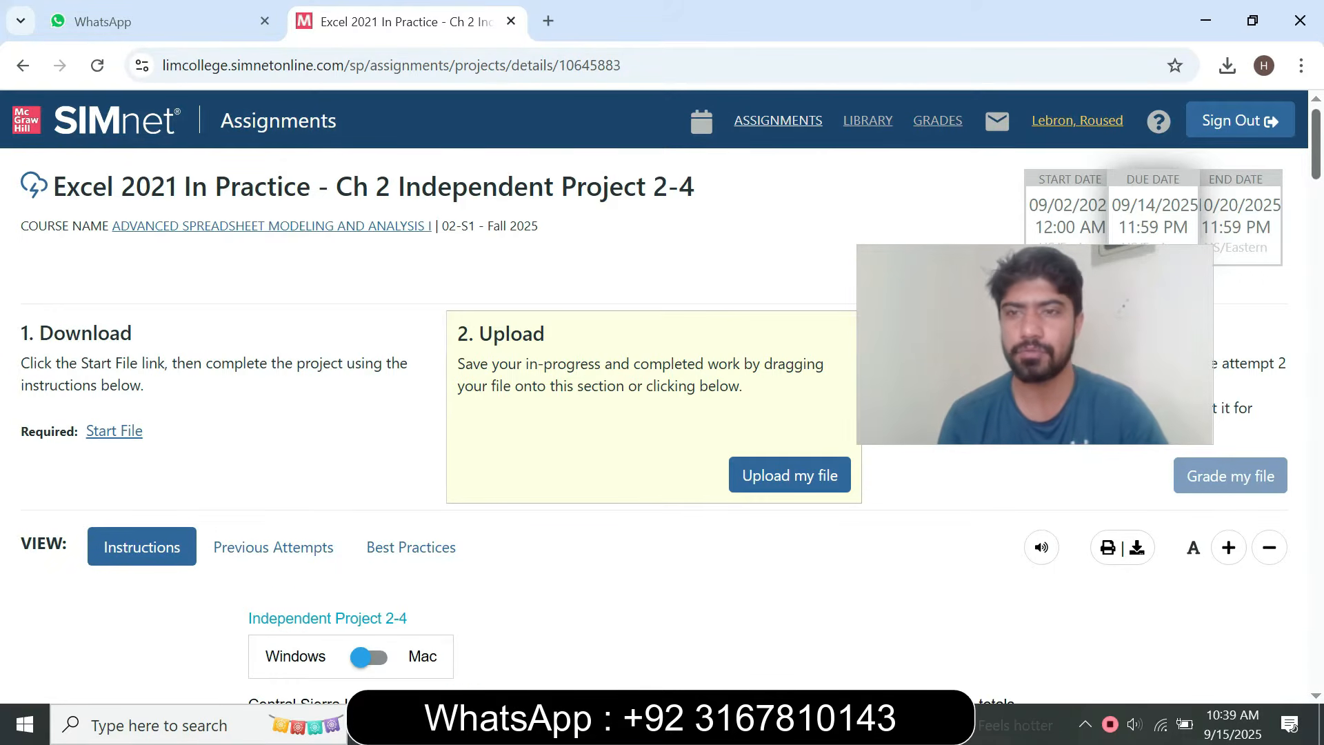
pyautogui.scroll(-5, 655, 413)
pyautogui.scroll(3, 655, 414)
pyautogui.scroll(-20, 655, 414)
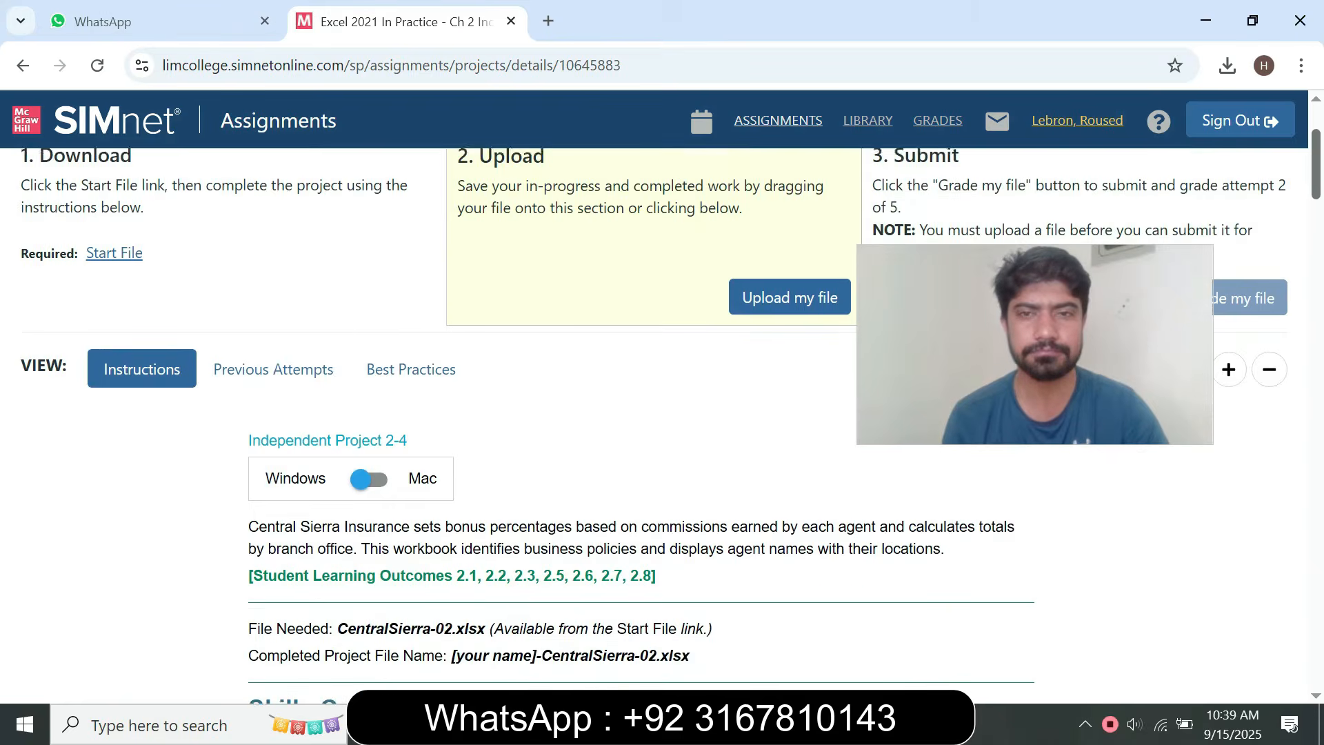
pyautogui.scroll(-20, 655, 414)
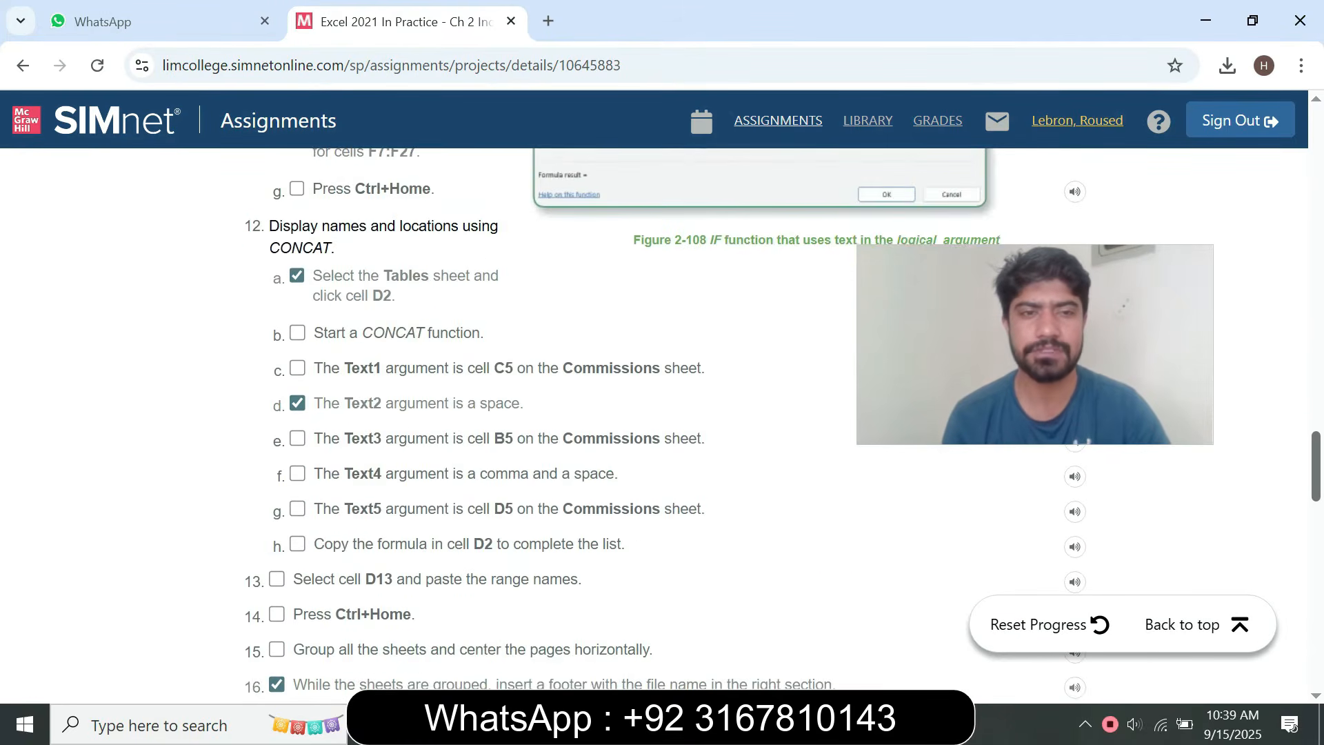
pyautogui.scroll(20, 655, 414)
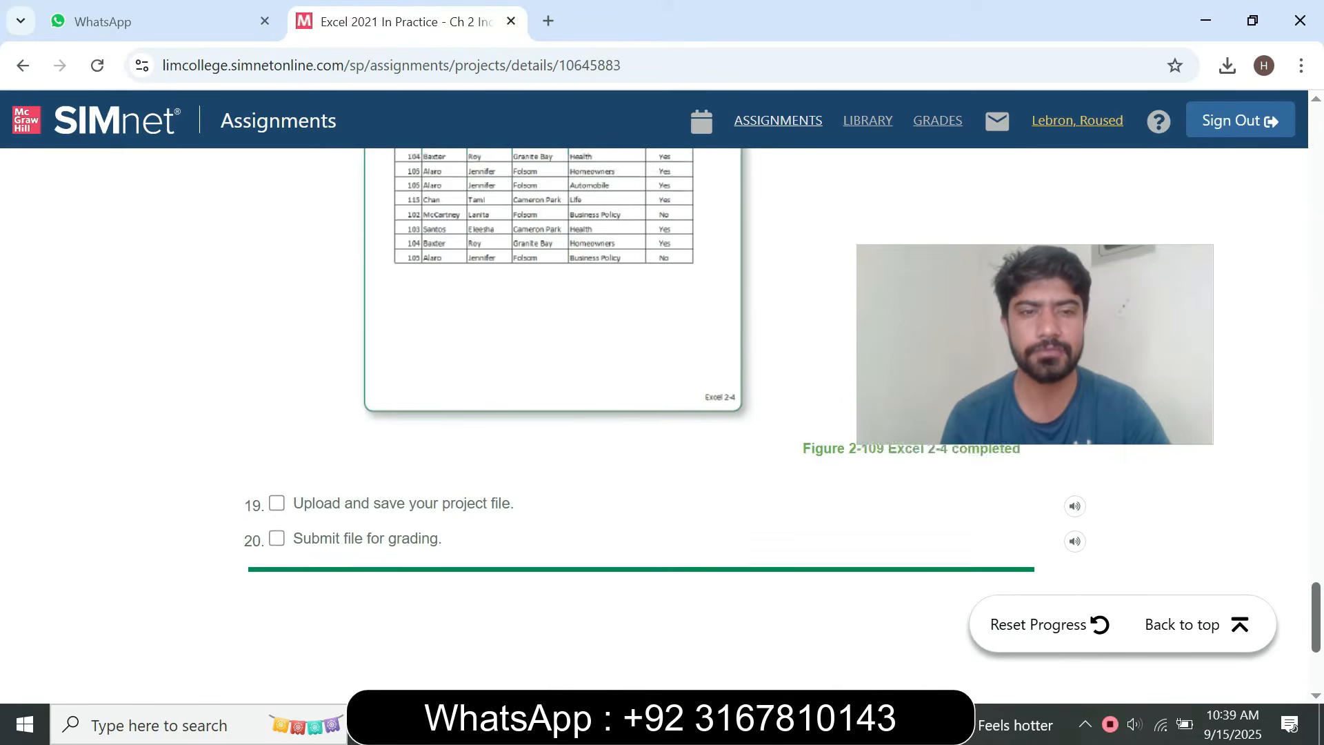
pyautogui.scroll(6, 655, 414)
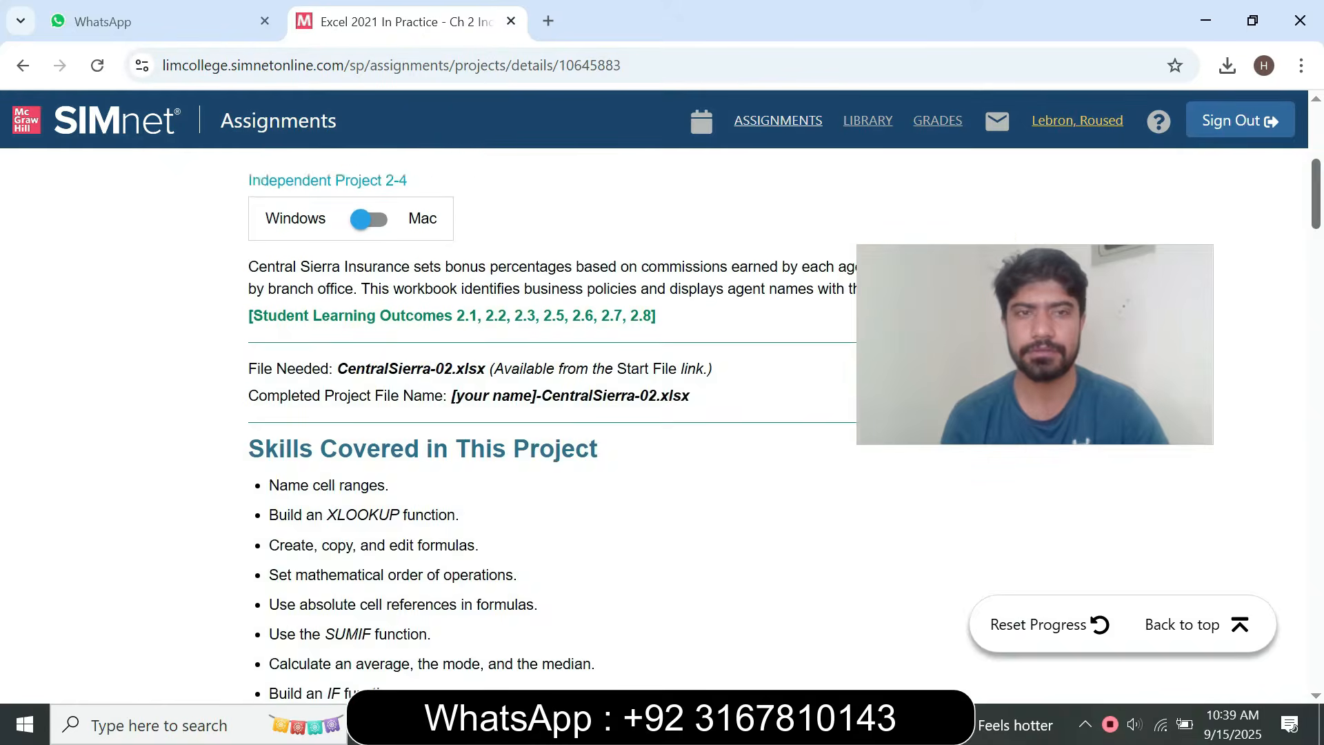
# Download the project's start file and open the CentralSierra-02 workbook from the Downloads folder in Excel
pyautogui.click(114, 422)
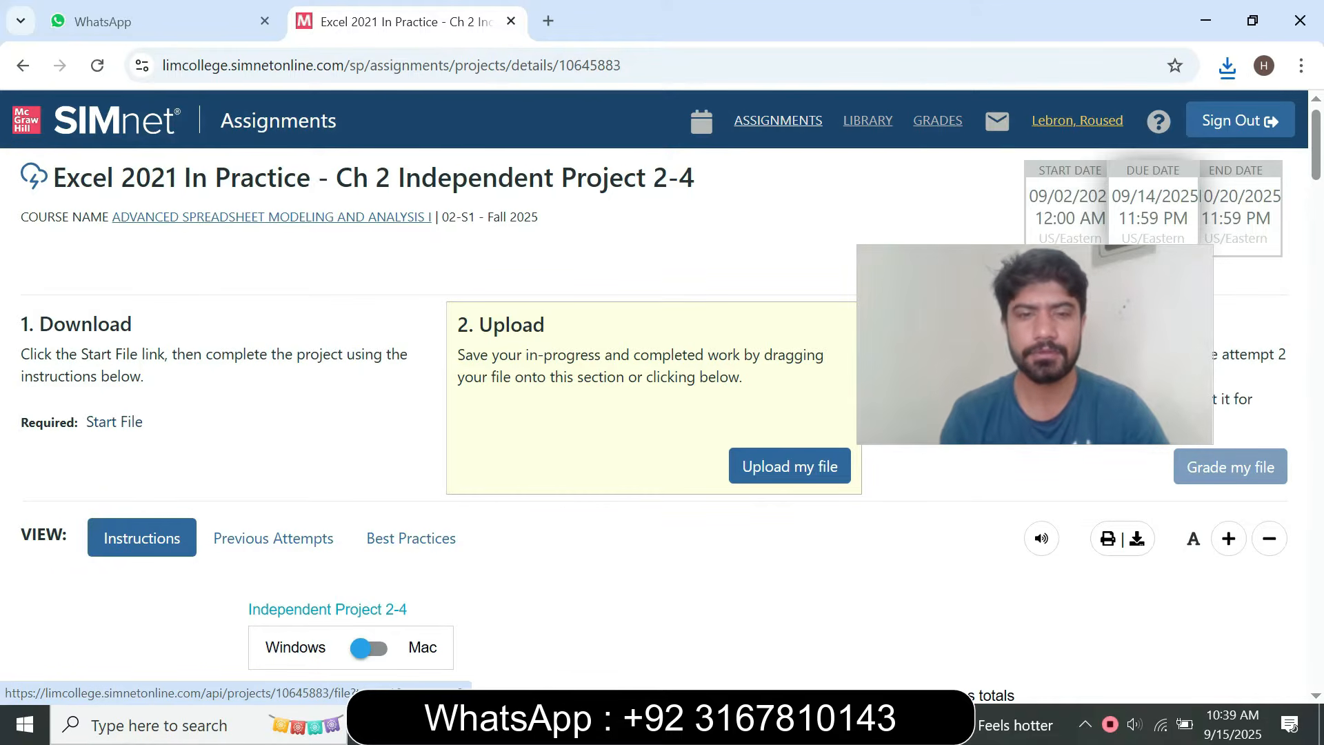
pyautogui.press('super+e')
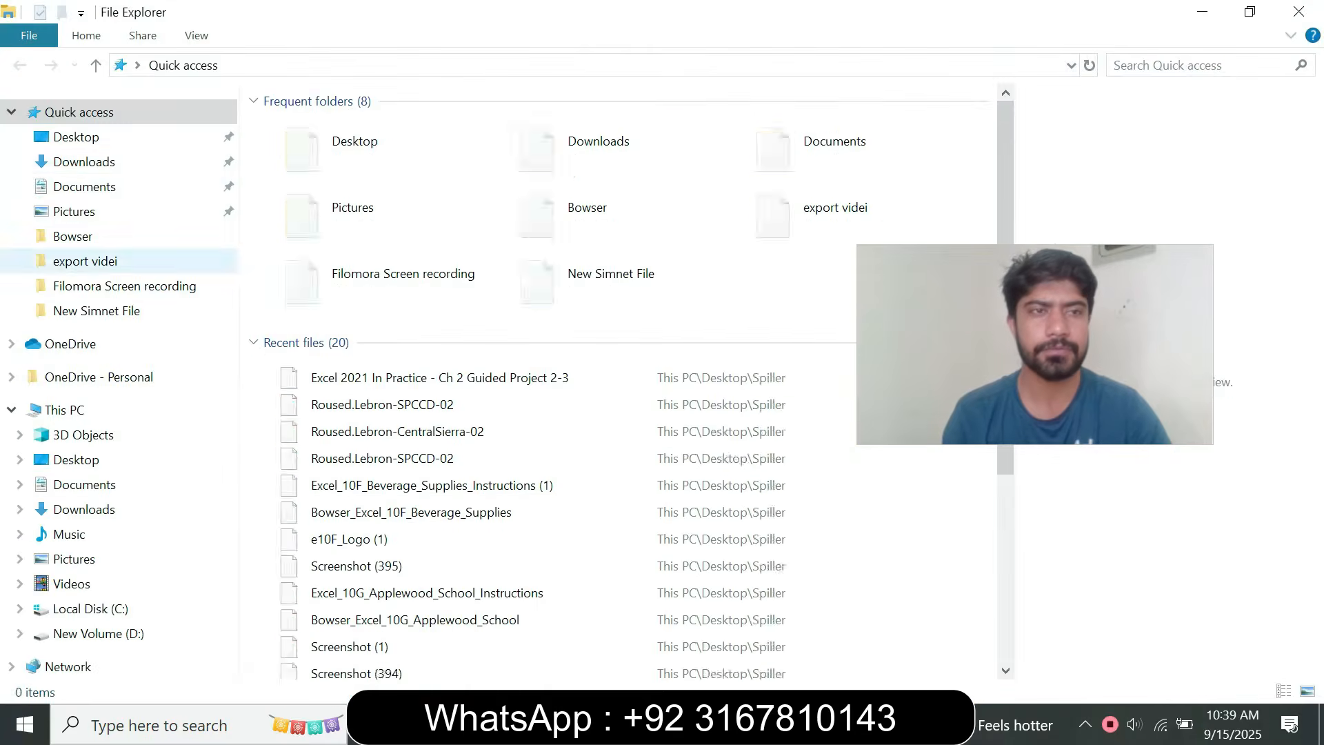
pyautogui.click(84, 162)
pyautogui.click(366, 156)
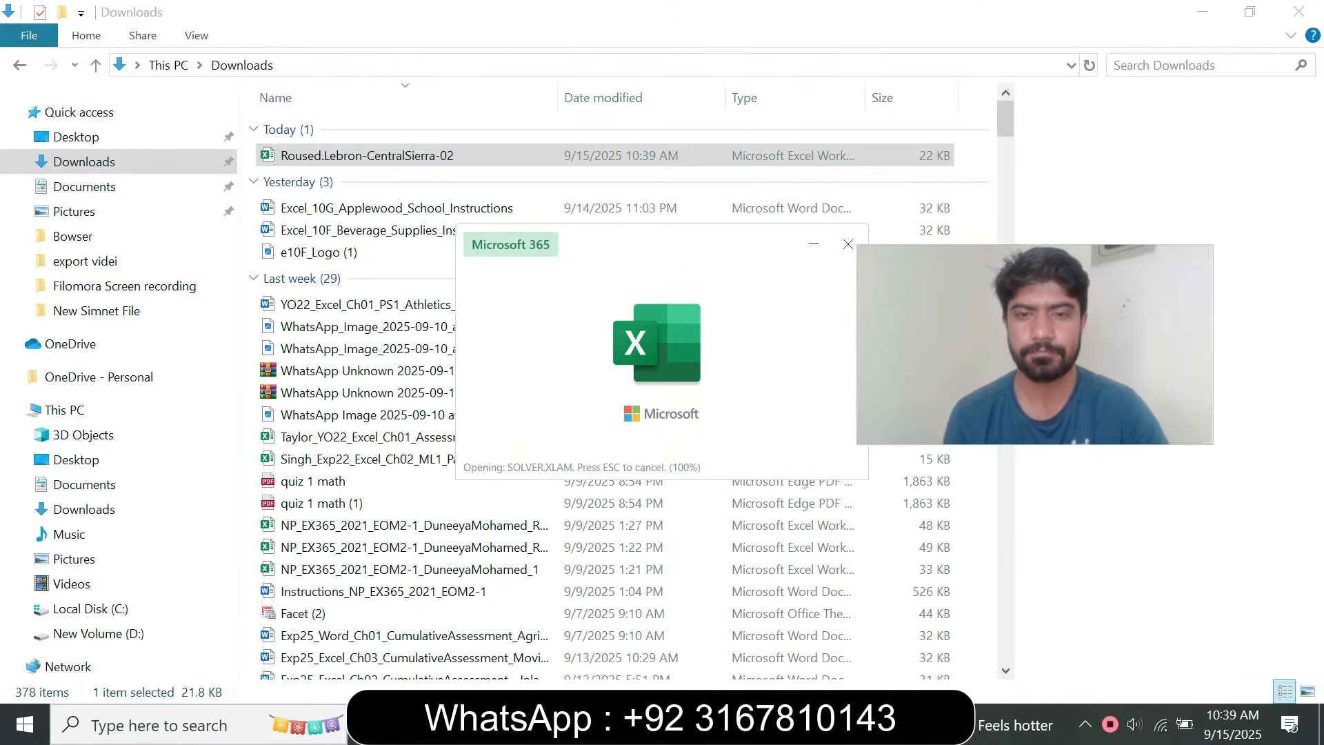
pyautogui.hotkey('alt', 'Tab')
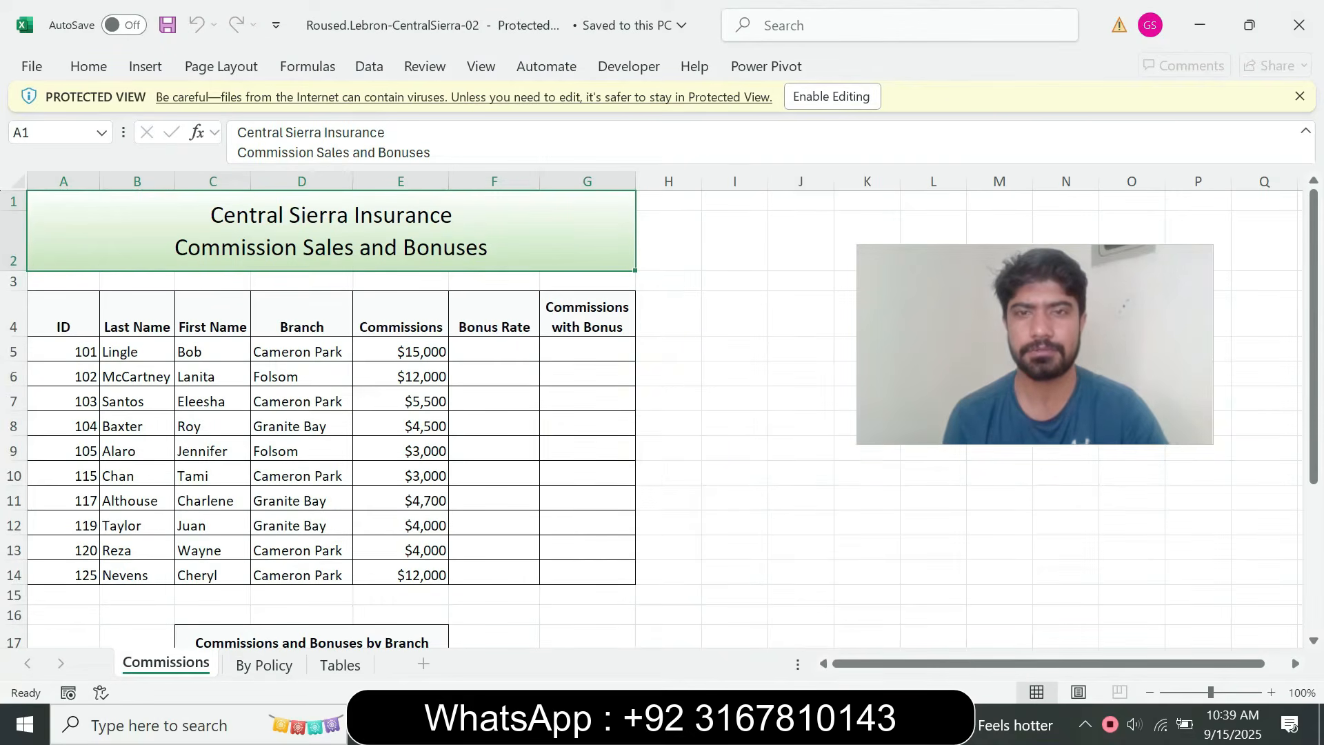
# Switch back to the assignment page in the browser and clear the check mark of step 1 in the project steps
pyautogui.hotkey('alt', 'Tab')
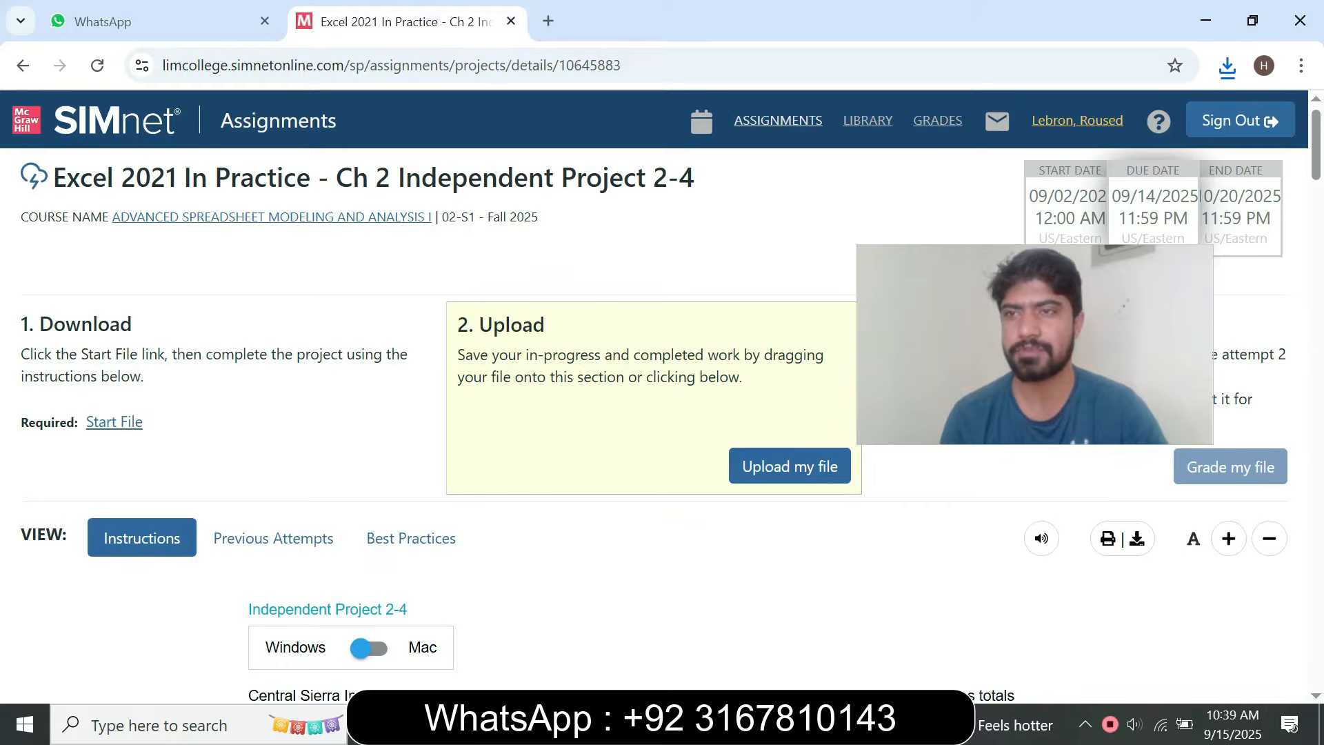
pyautogui.scroll(-6, 662, 414)
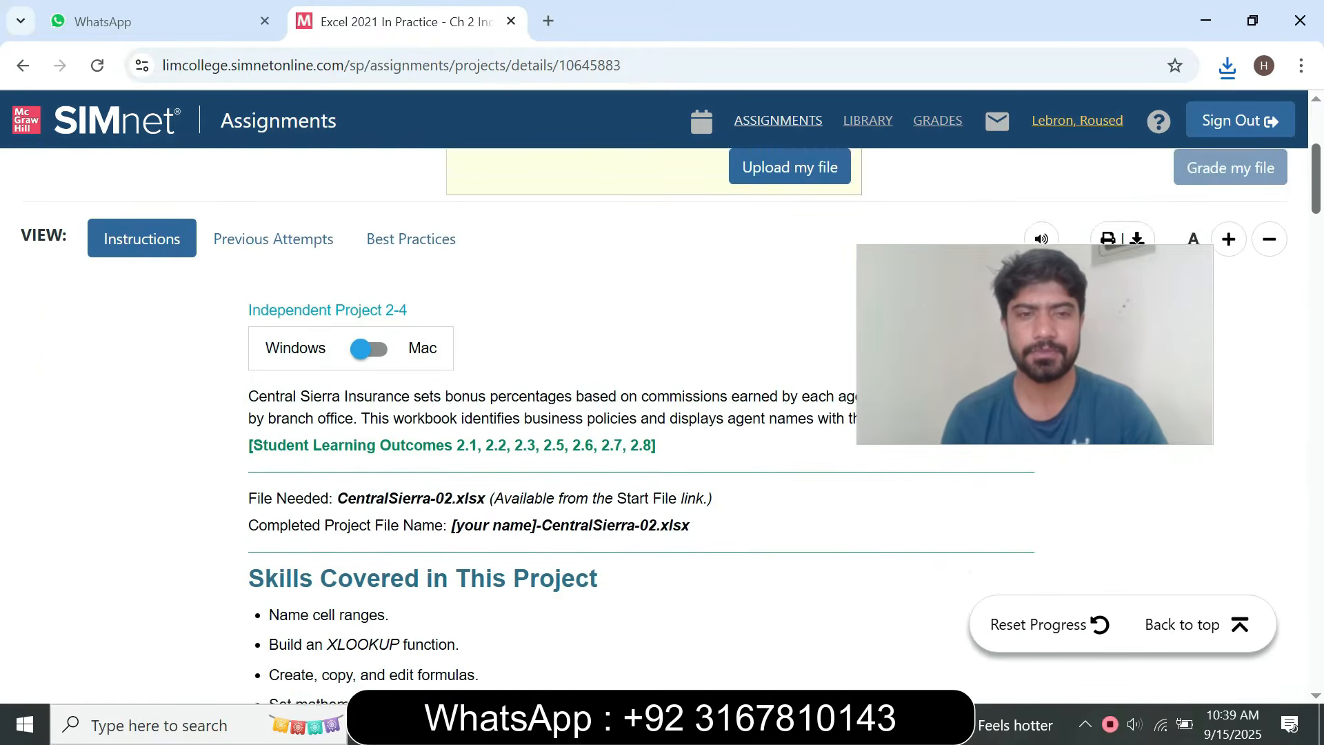
pyautogui.scroll(-7, 662, 413)
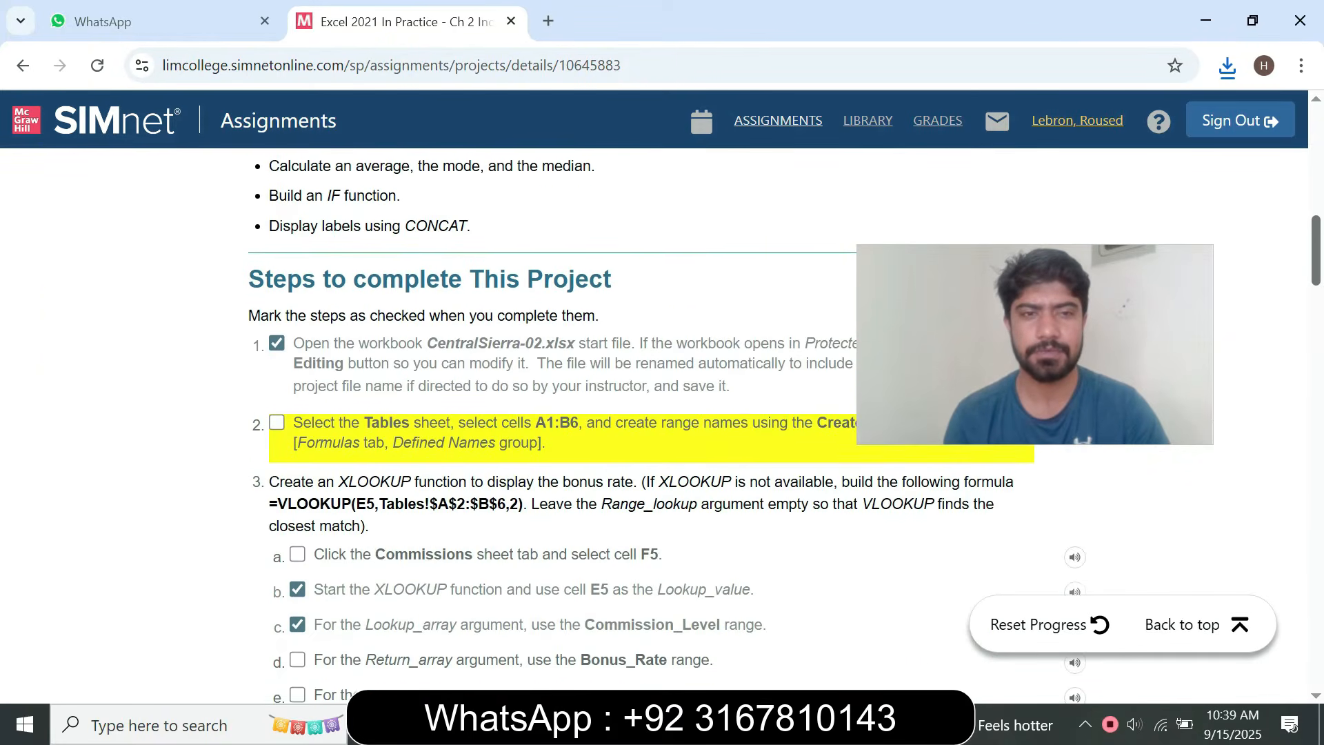
pyautogui.moveTo(1035, 344); pyautogui.dragTo(1030, 186)
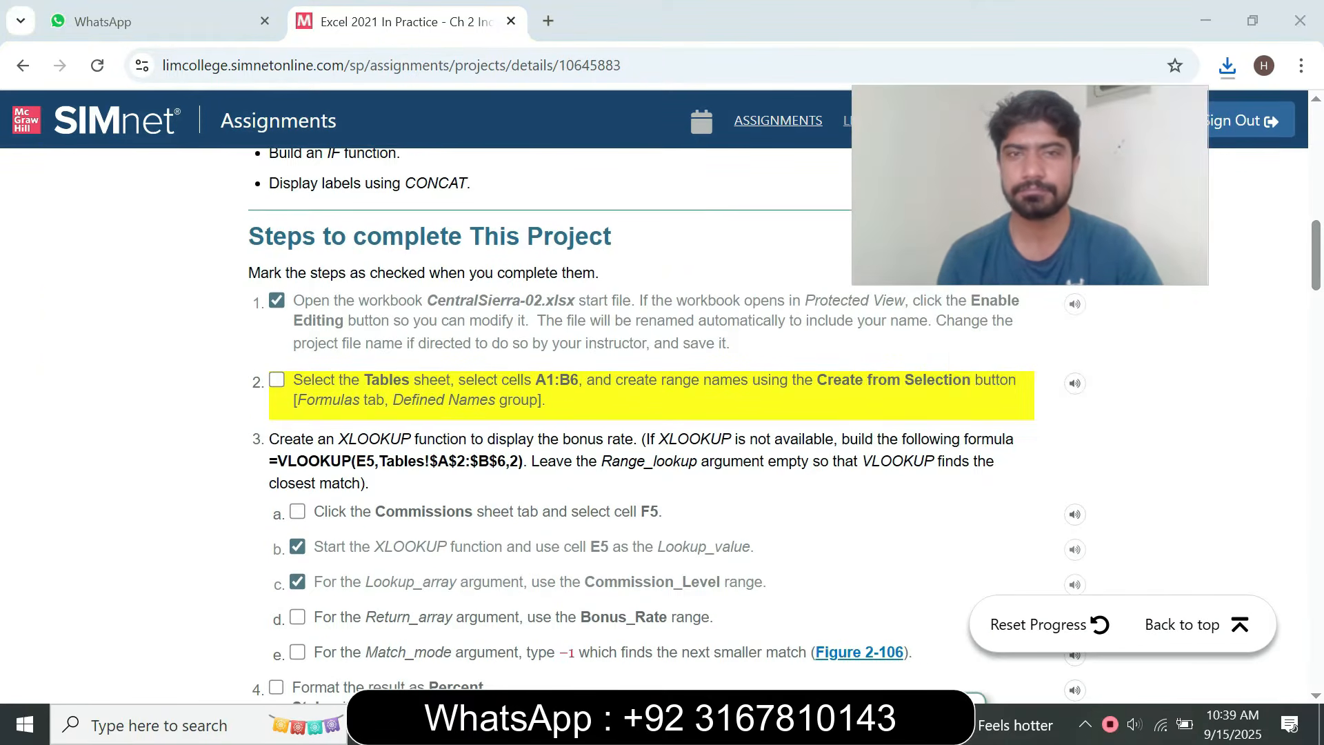
pyautogui.click(276, 301)
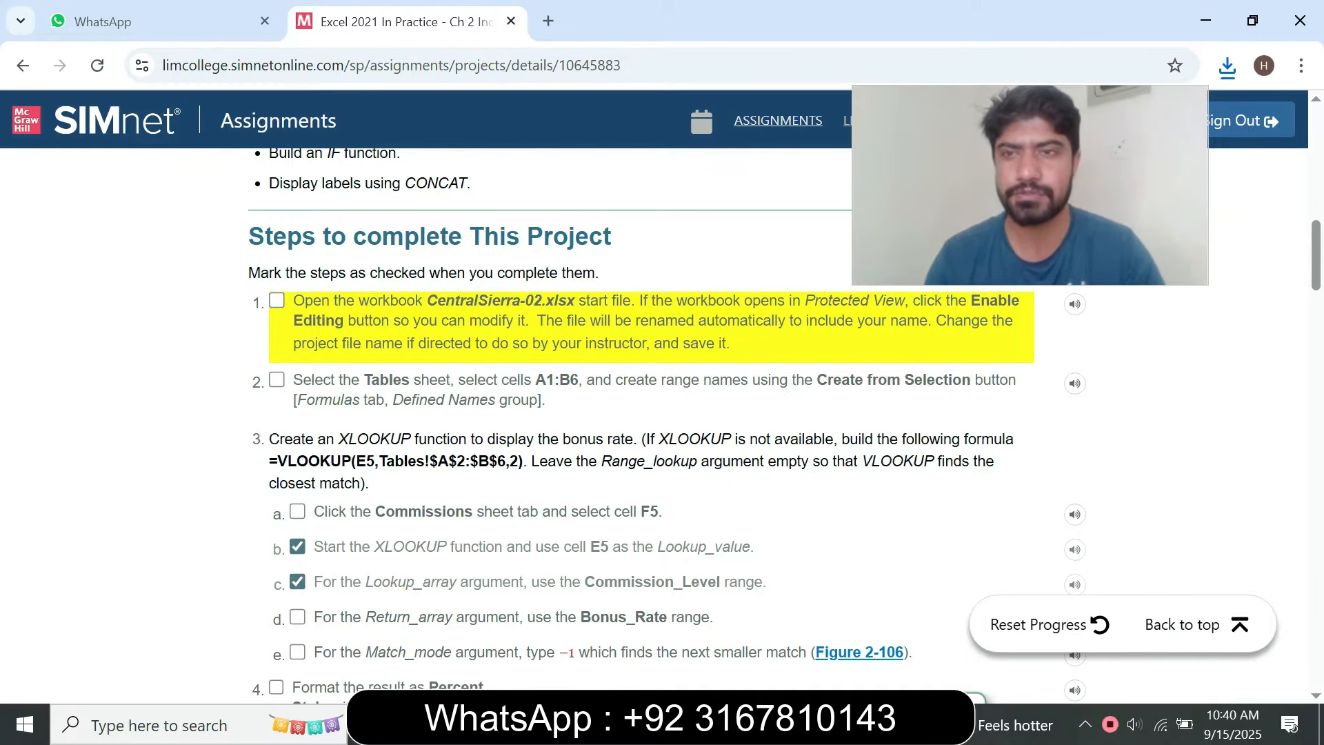
# Switch to Excel and enable editing of the protected CentralSierra-02 workbook
pyautogui.click(789, 724)
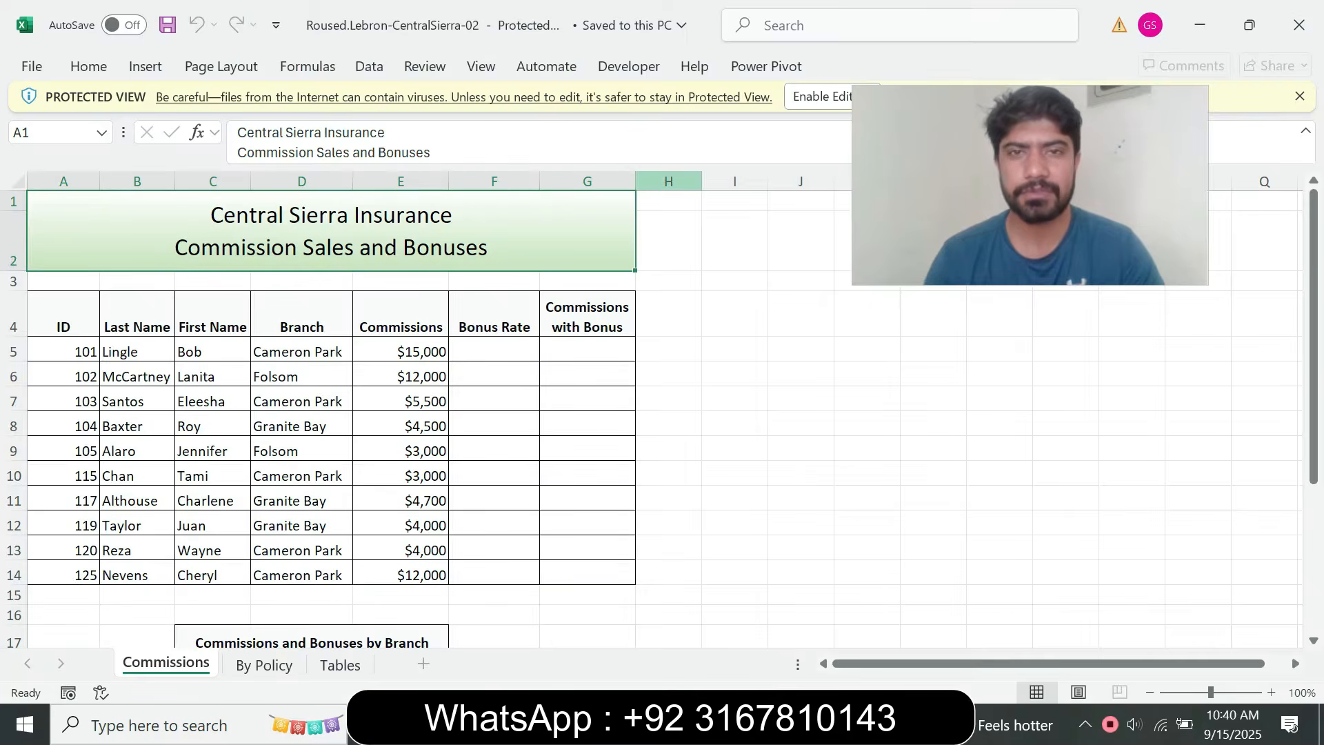
pyautogui.click(825, 97)
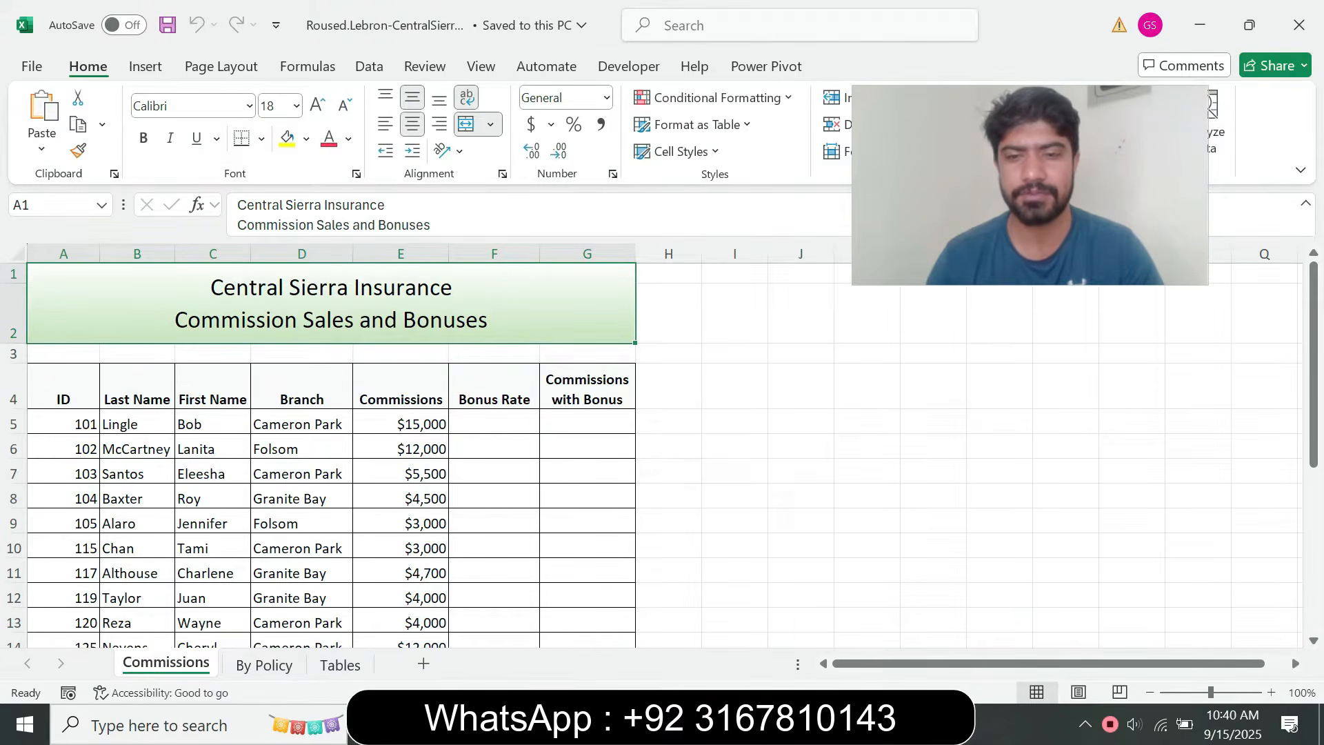
# Switch to the browser and read step 2 about creating range names on the Tables sheet
pyautogui.hotkey('alt', 'Tab')
pyautogui.click(277, 378)
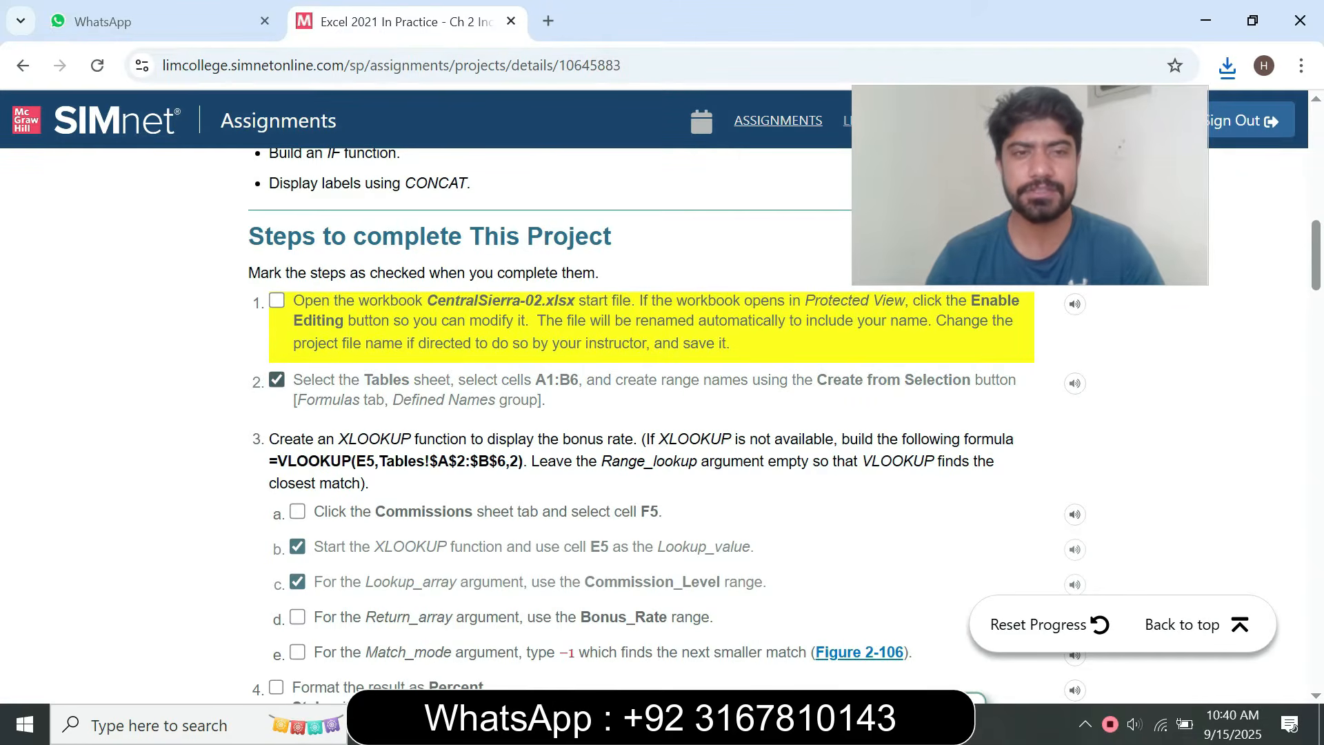
pyautogui.moveTo(294, 379); pyautogui.dragTo(546, 400)
pyautogui.click(277, 379)
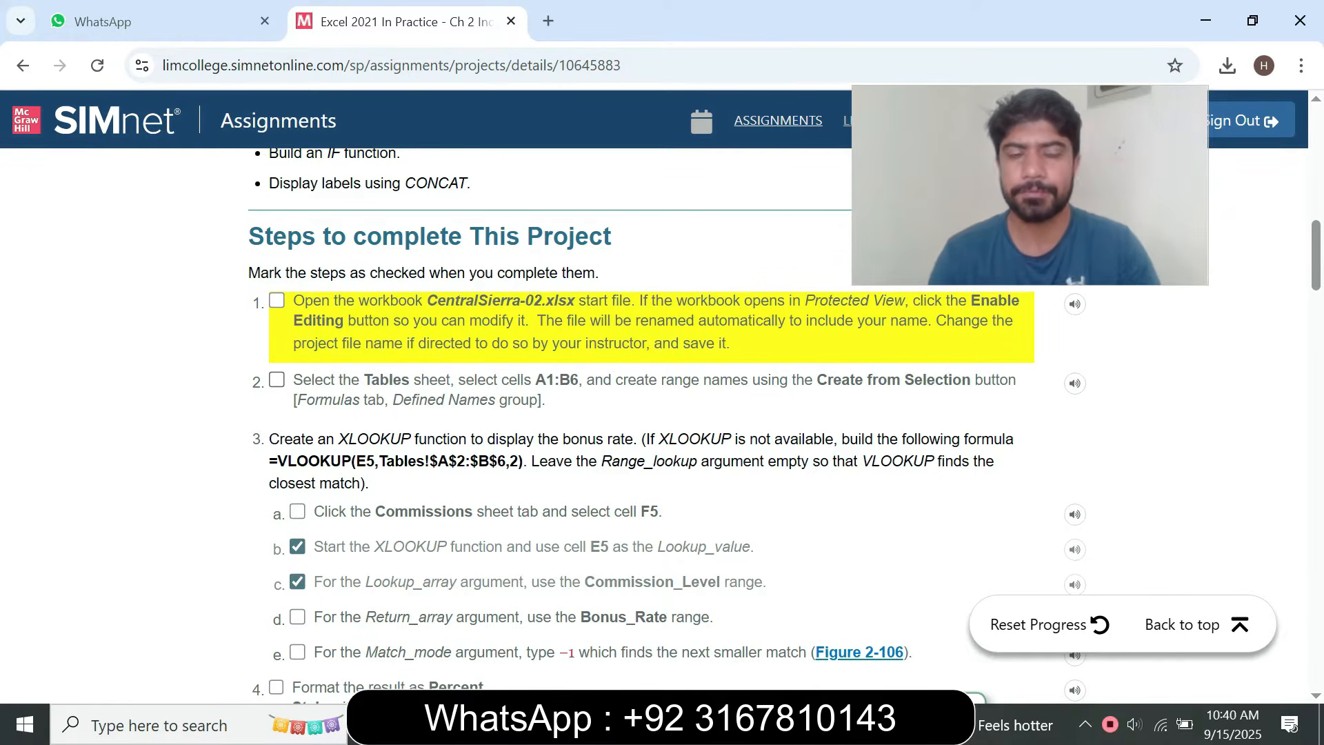
pyautogui.click(277, 380)
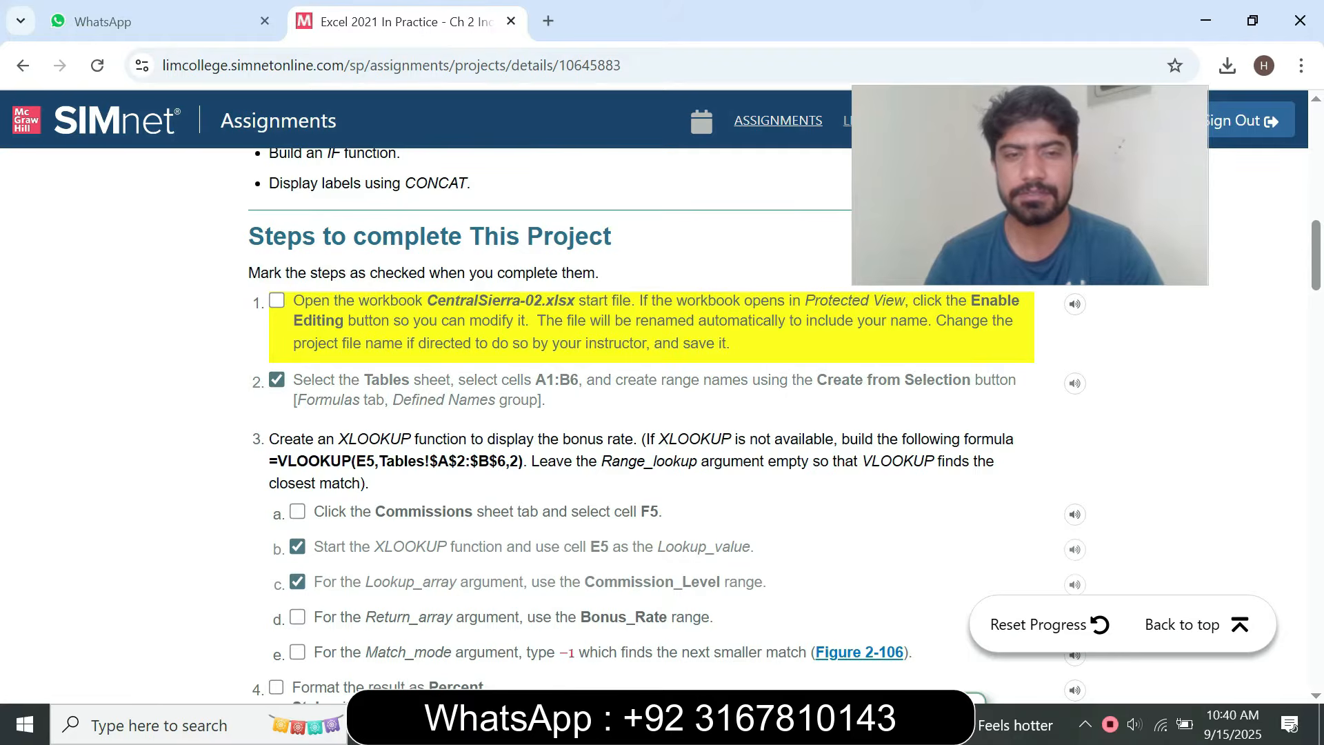
# Select the range A1:B6 on the Tables sheet of the Excel workbook, copying the reference from instruction step 2
pyautogui.hotkey('alt', 'Tab')
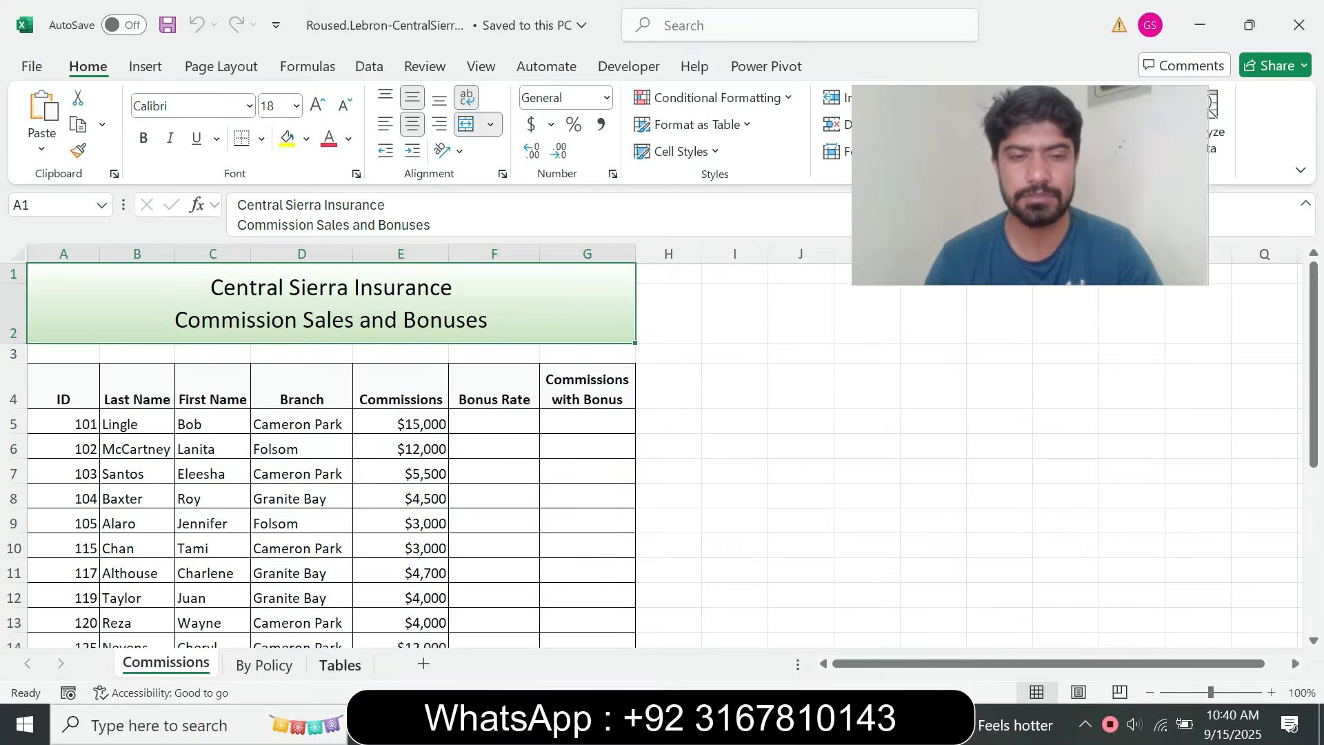
pyautogui.click(340, 662)
pyautogui.hotkey('alt', 'Tab')
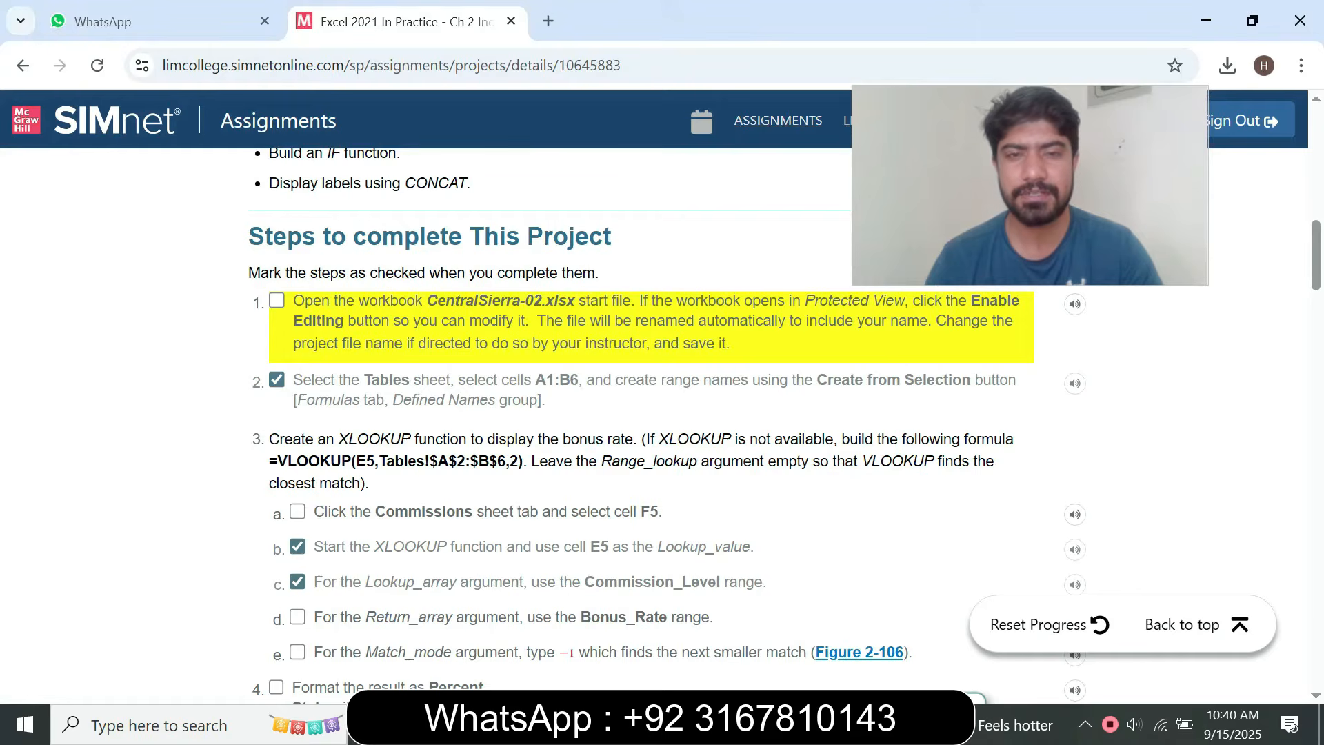
pyautogui.click(277, 380)
pyautogui.moveTo(535, 380); pyautogui.dragTo(579, 380)
pyautogui.hotkey('ctrl', 'c')
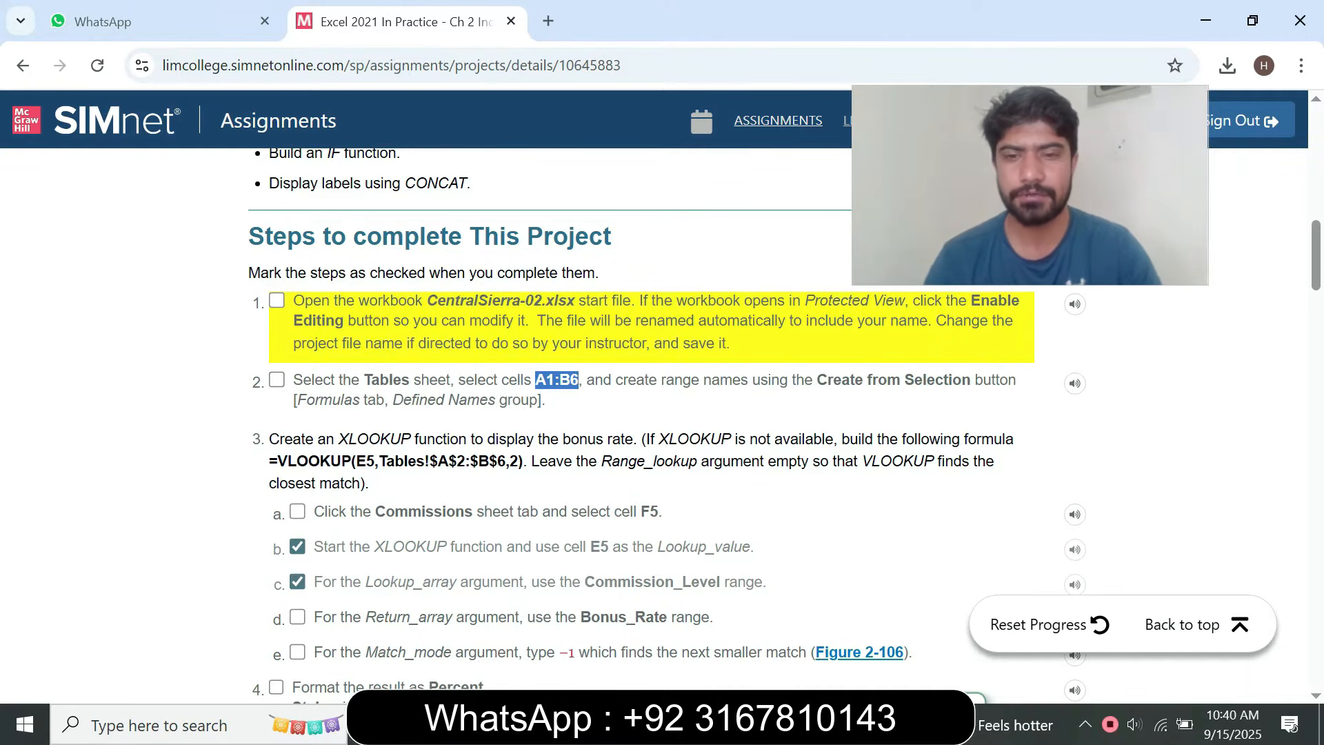
pyautogui.hotkey('alt', 'Tab')
pyautogui.click(43, 205)
pyautogui.hotkey('ctrl', 'v')
pyautogui.press('Return')
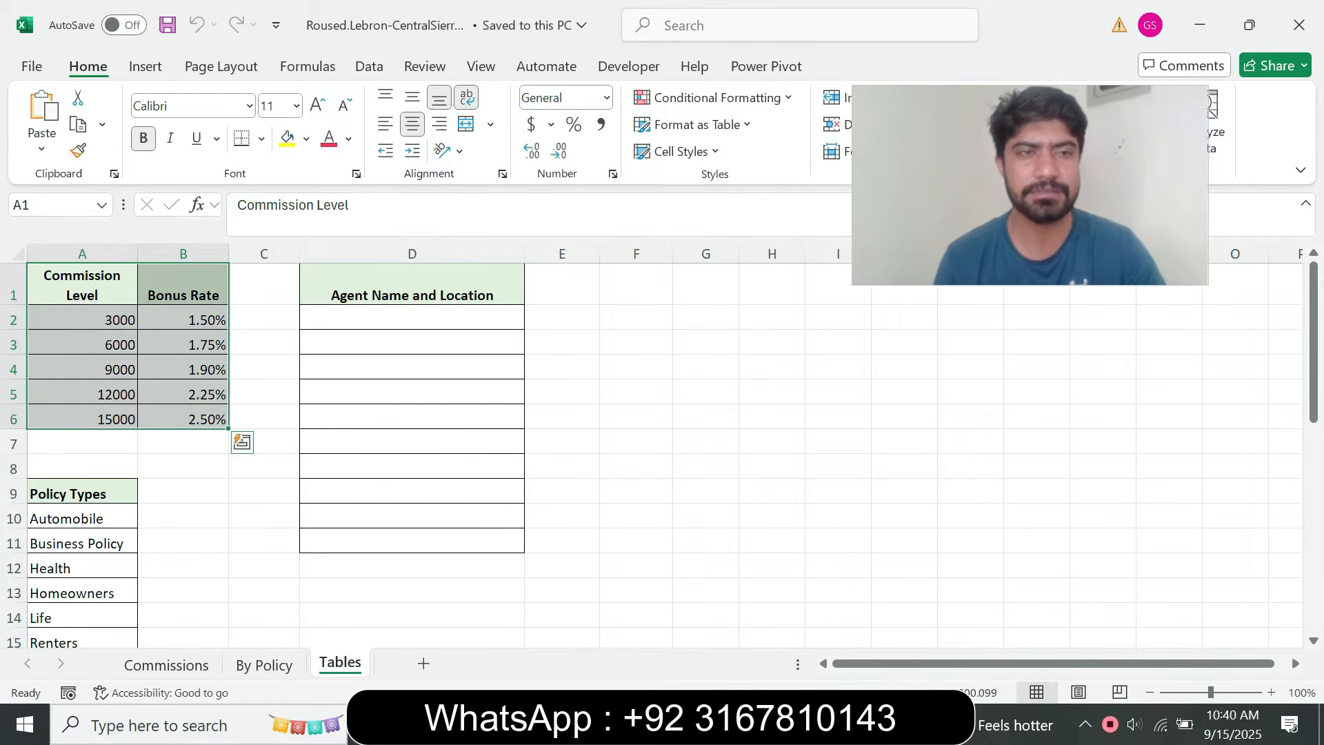
# Create range names from the selected cells A1:B6 with Create from Selection, as instruction step 2 asks
pyautogui.hotkey('alt', 'Tab')
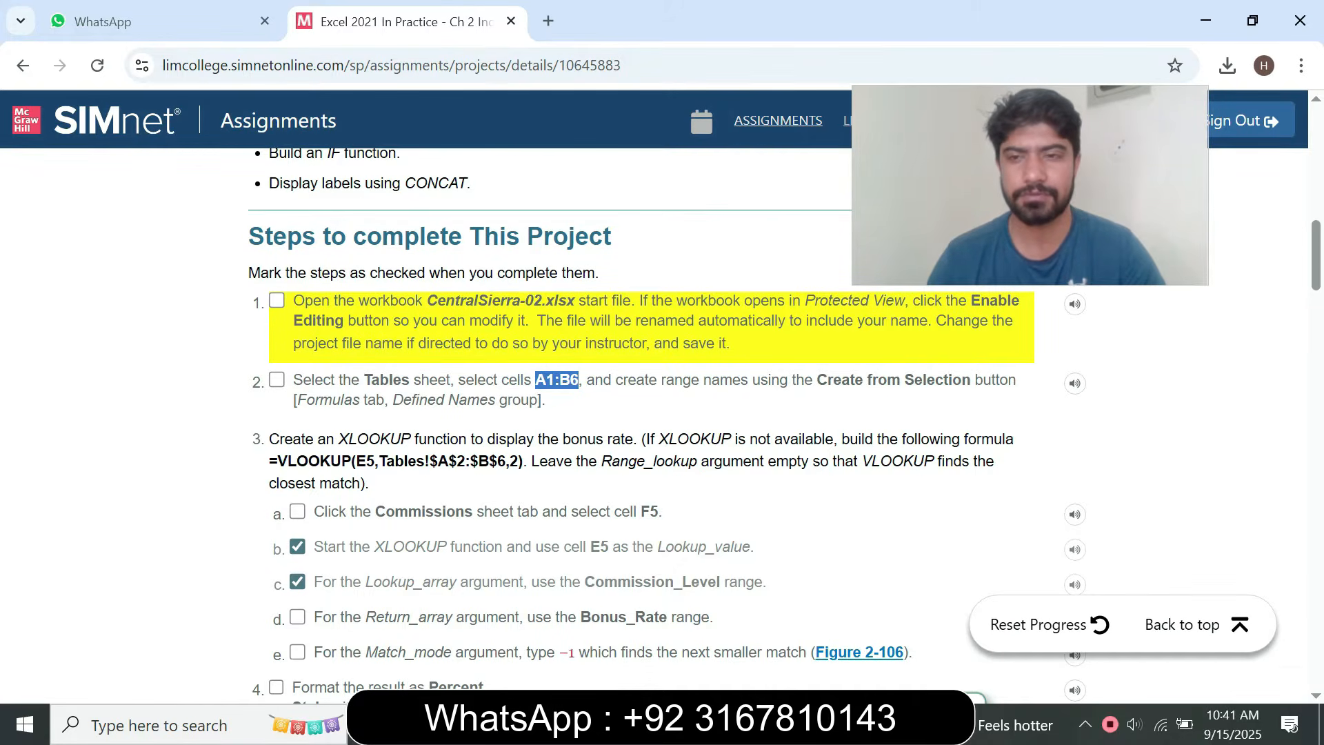
pyautogui.hotkey('alt', 'Tab')
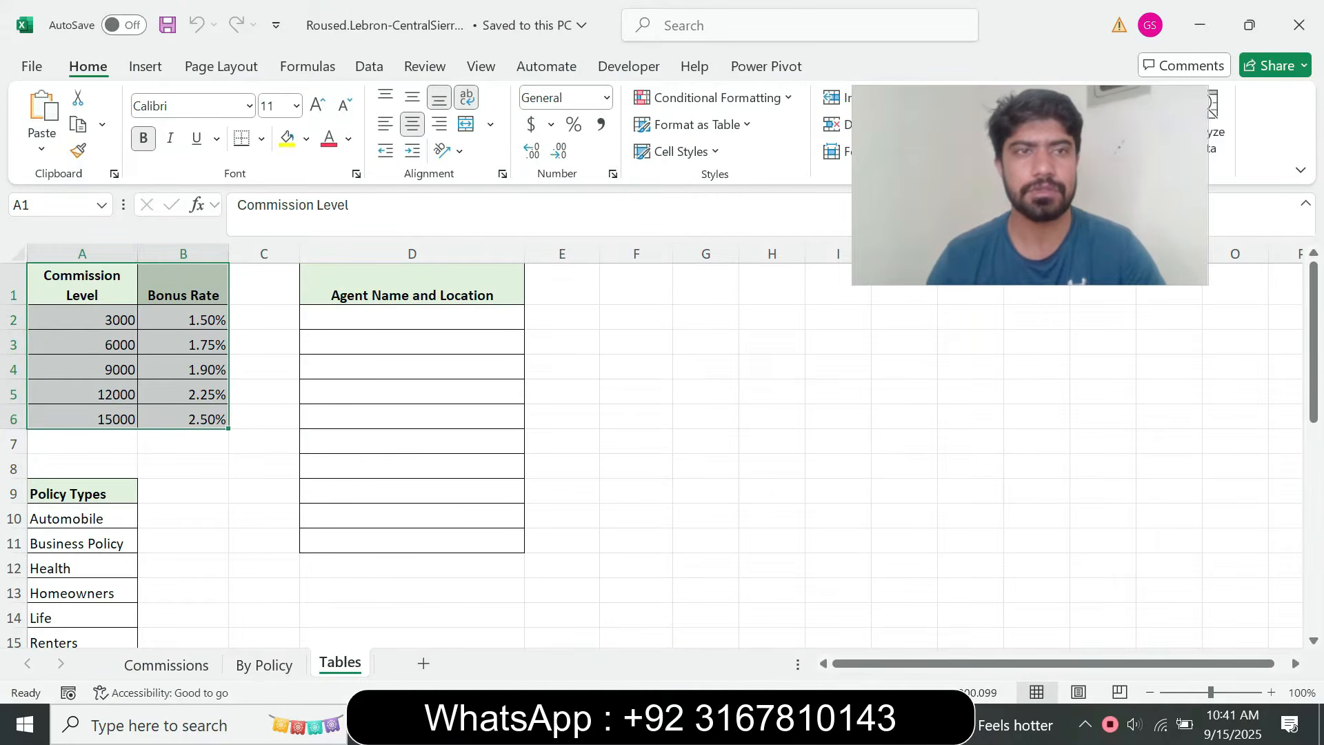
pyautogui.click(221, 67)
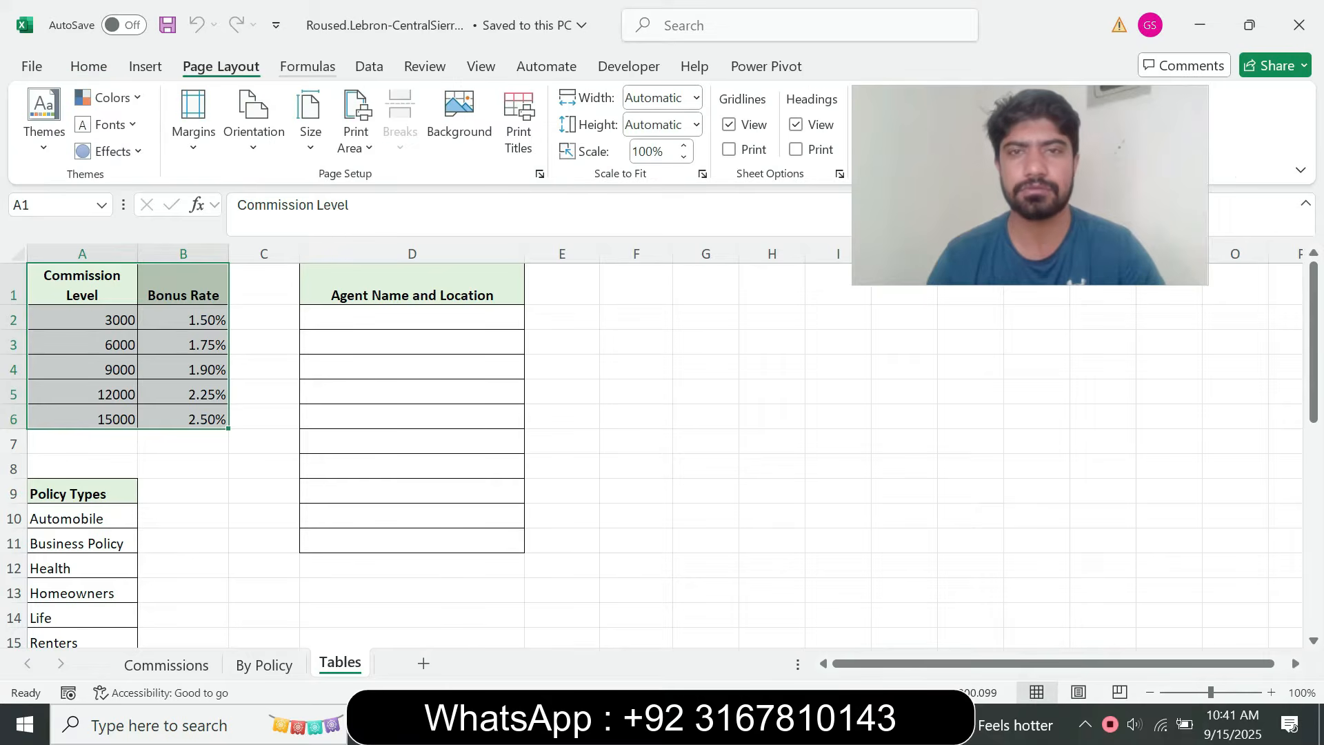
pyautogui.click(307, 66)
pyautogui.click(600, 134)
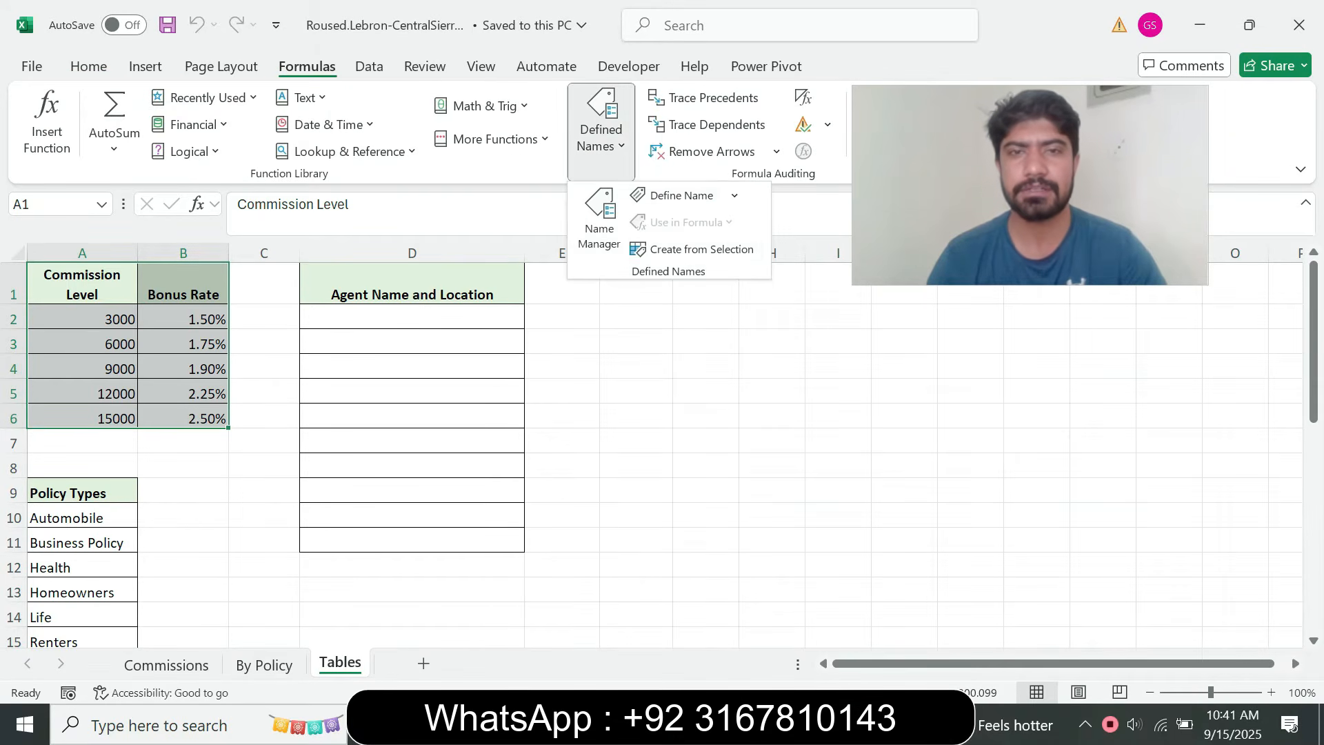
pyautogui.click(701, 249)
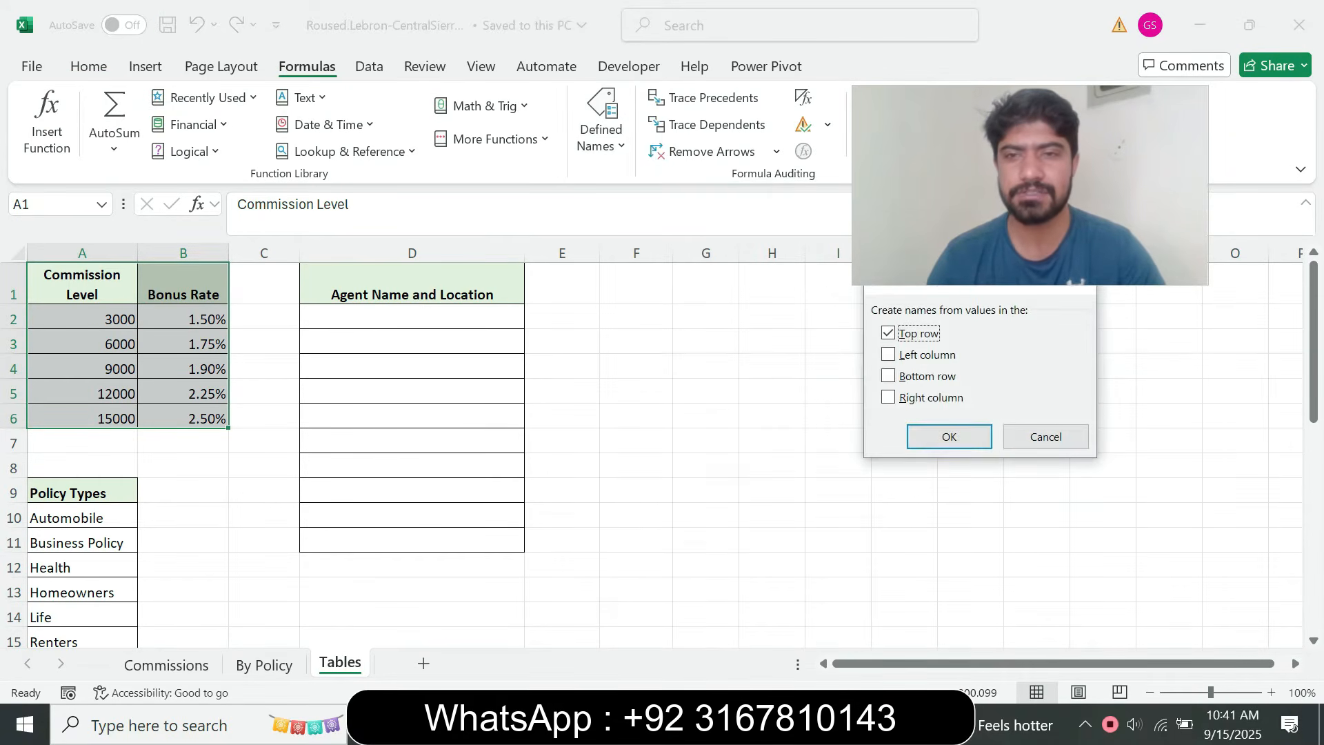
pyautogui.click(889, 354)
pyautogui.click(888, 333)
pyautogui.click(949, 437)
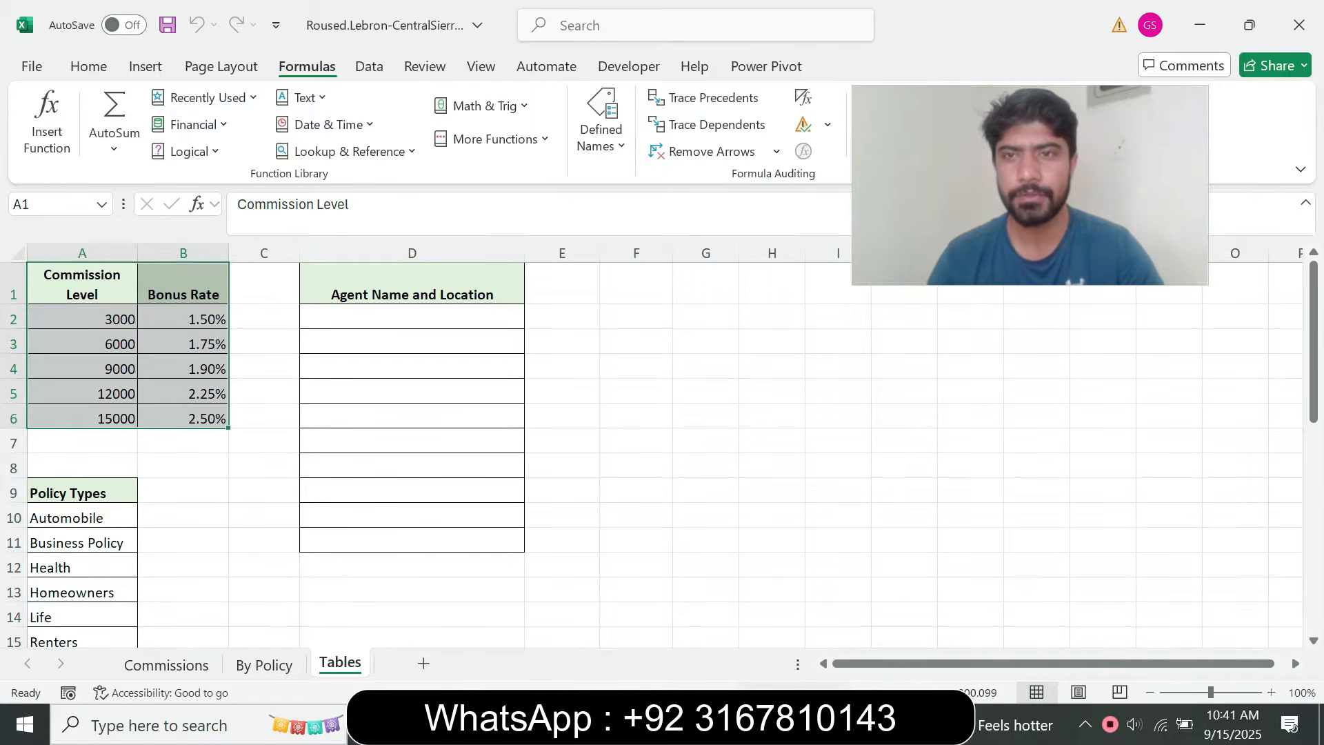
# Check off step 3a on the assignment page in the browser and return to the Excel workbook
pyautogui.hotkey('alt', 'Tab')
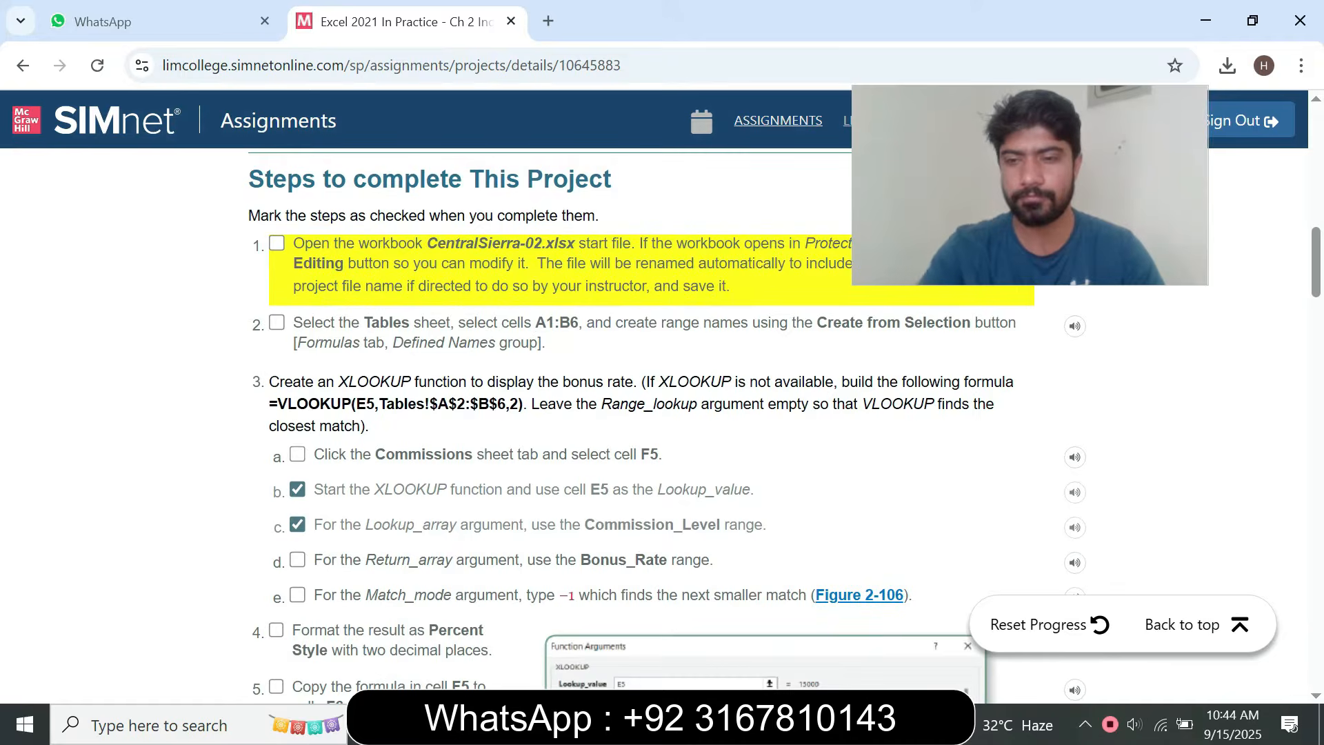
pyautogui.click(297, 454)
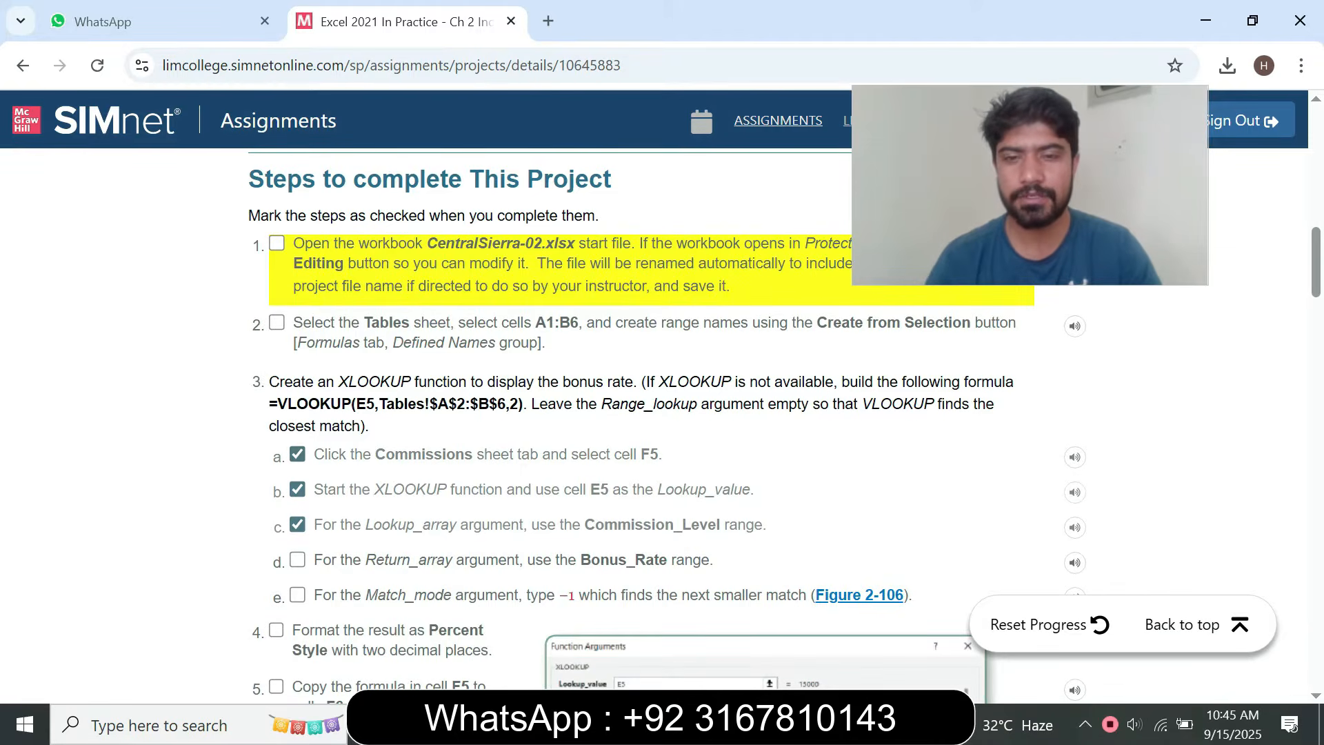
pyautogui.hotkey('alt', 'Tab')
# Repeat Create from Selection on cells A1:B6, taking the range names from the top row
pyautogui.click(600, 131)
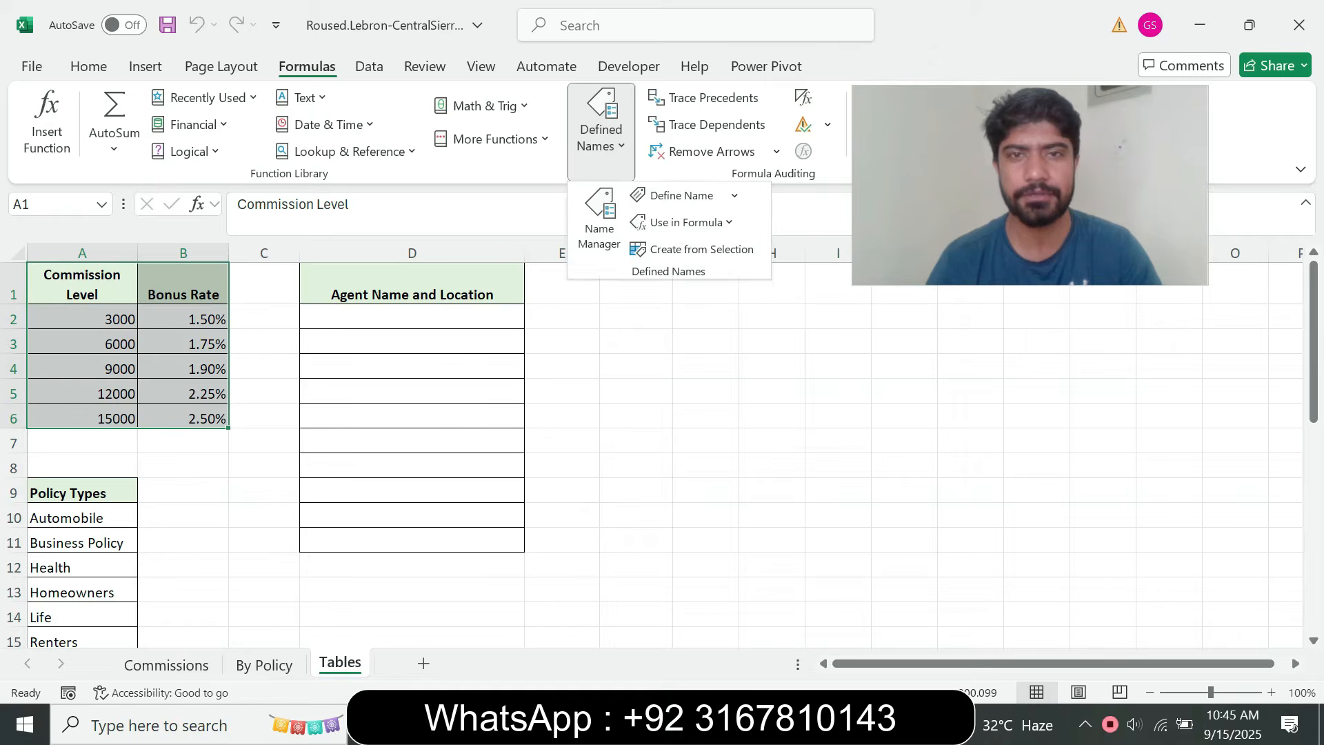
pyautogui.click(701, 249)
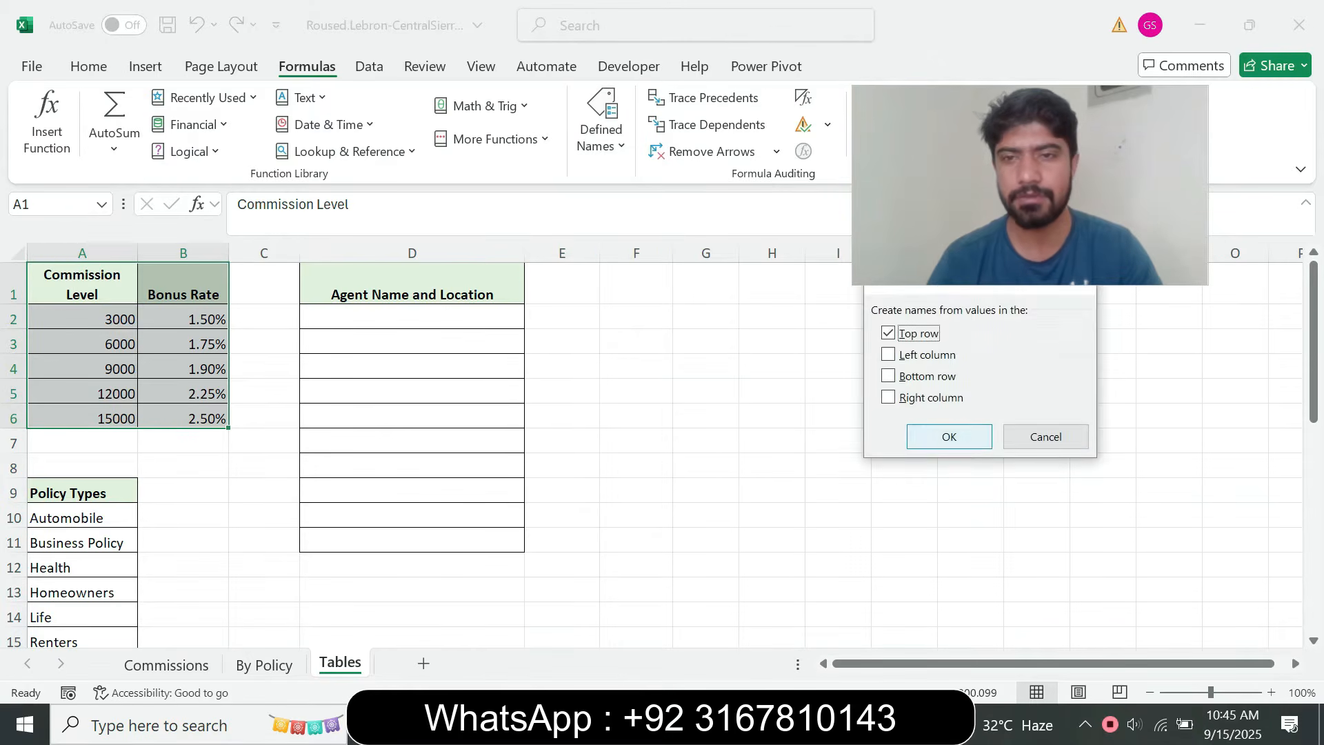
pyautogui.click(949, 436)
pyautogui.click(593, 421)
pyautogui.click(600, 131)
pyautogui.click(701, 249)
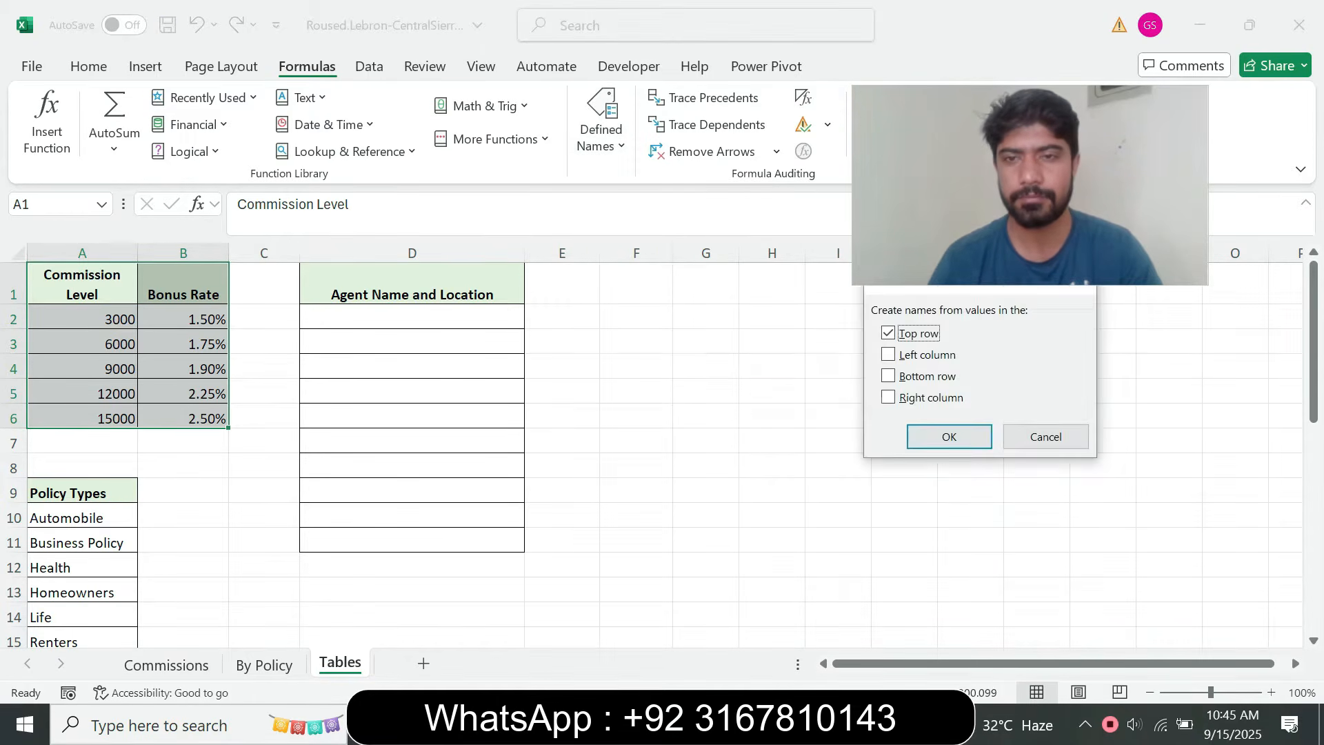
pyautogui.click(949, 433)
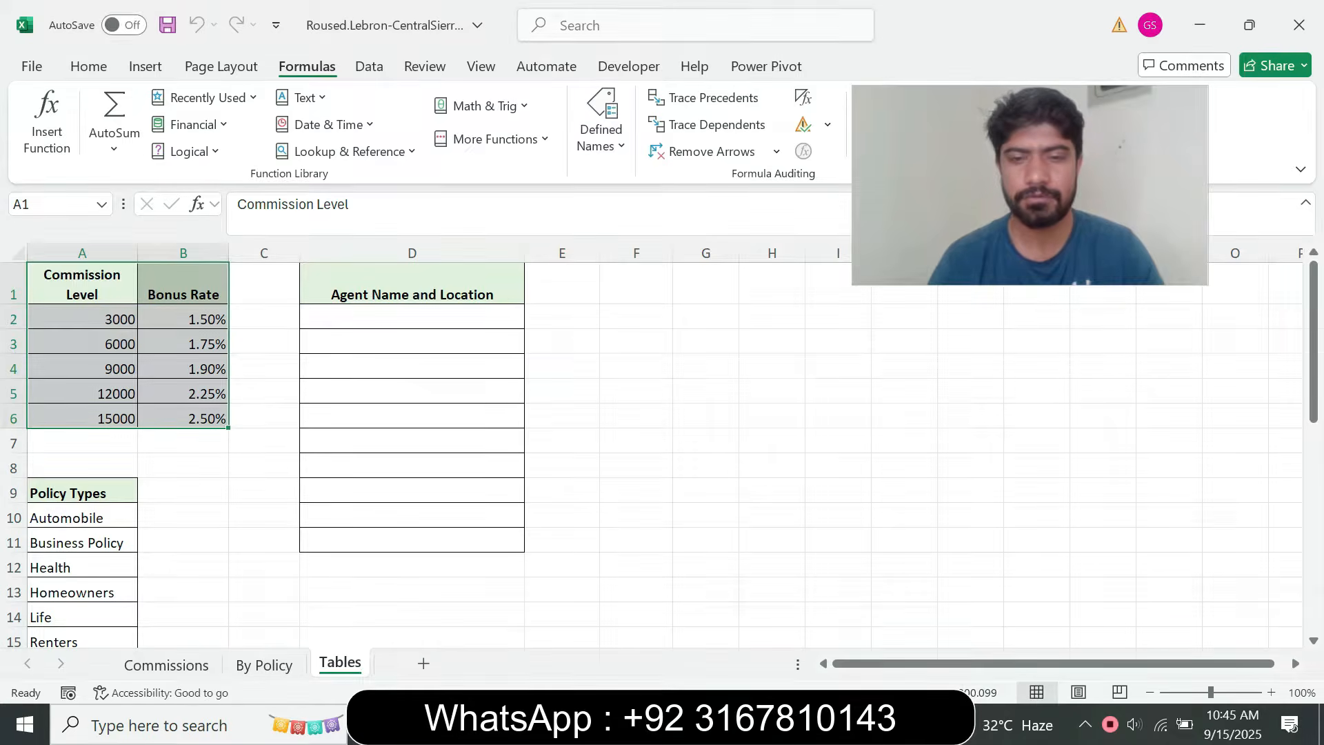
# Switch to the assignment page in the browser, check off step 2 and clear the check mark on step 3a
pyautogui.hotkey('alt', 'Tab')
pyautogui.click(277, 322)
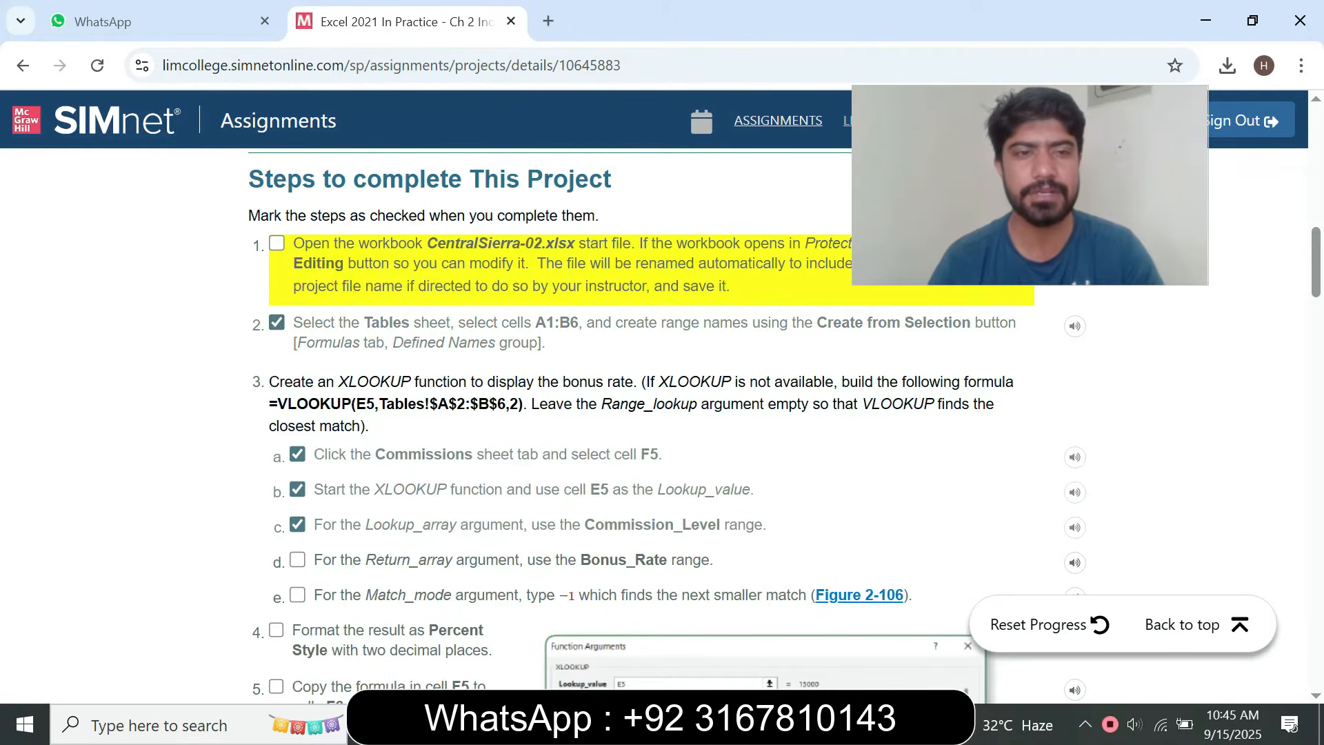
pyautogui.moveTo(269, 382); pyautogui.dragTo(993, 404)
pyautogui.click(994, 407)
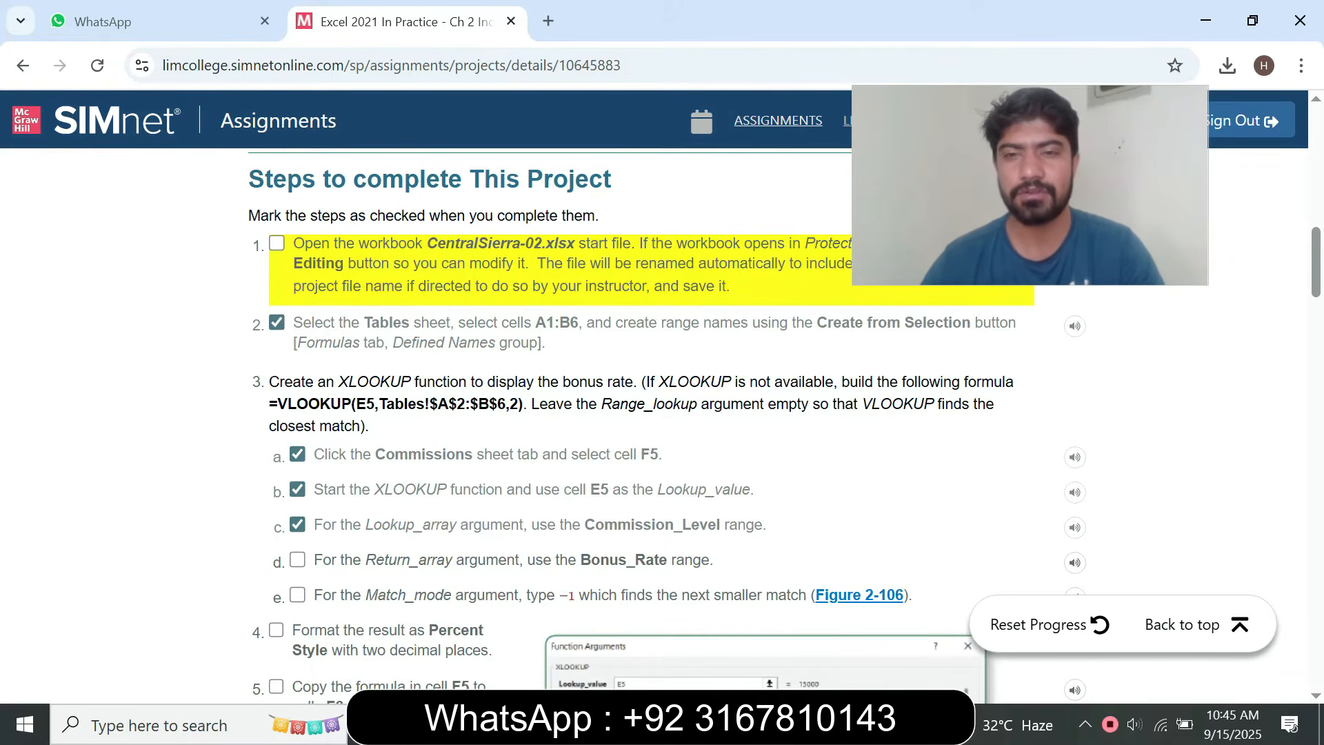
pyautogui.click(297, 455)
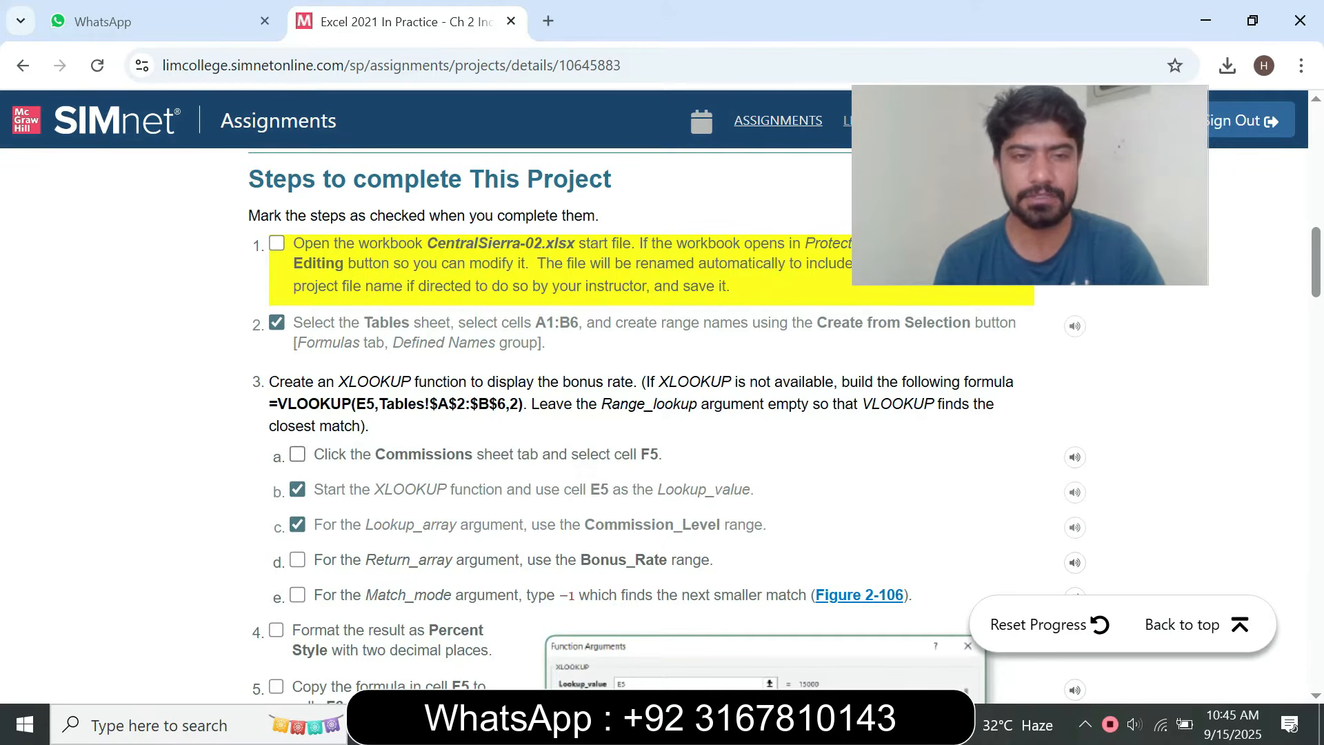
# Return to the Excel workbook and select cell F5 on the Commissions sheet, as instruction step 3a asks
pyautogui.moveTo(353, 454); pyautogui.dragTo(442, 453)
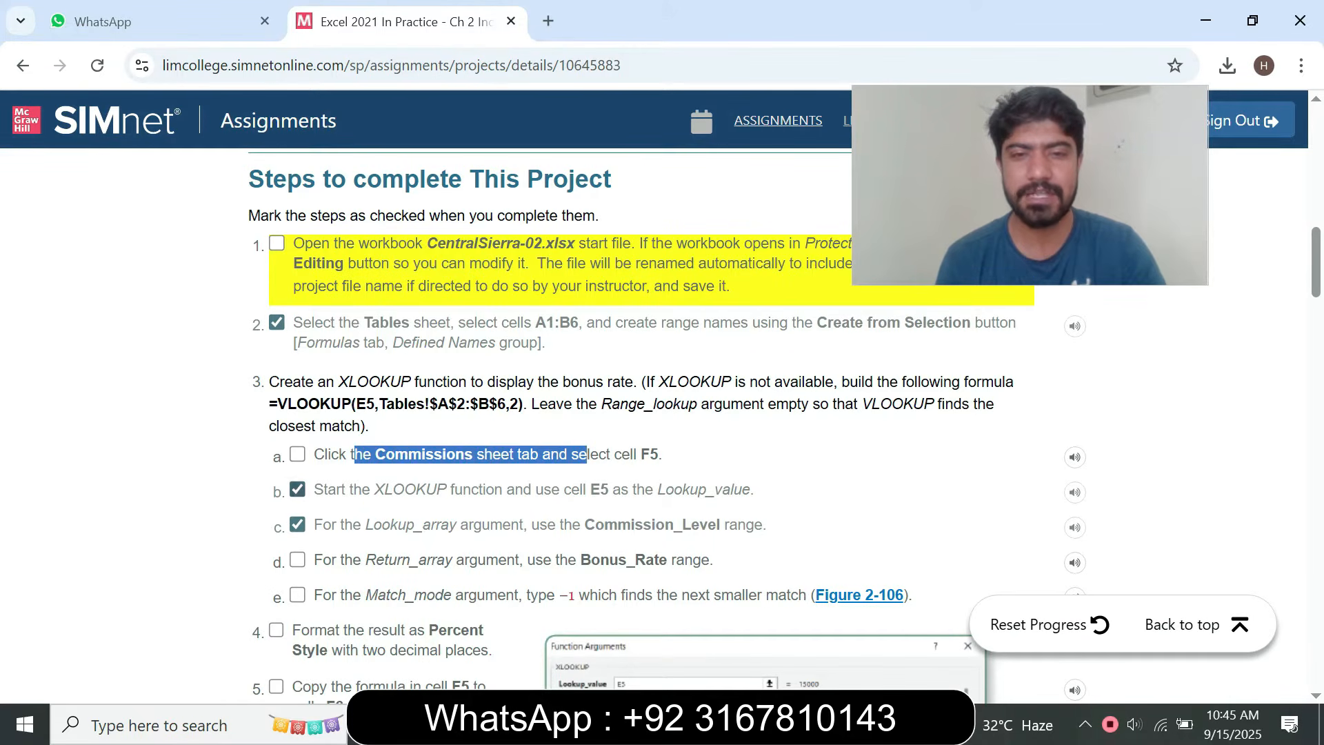
pyautogui.hotkey('alt', 'Tab')
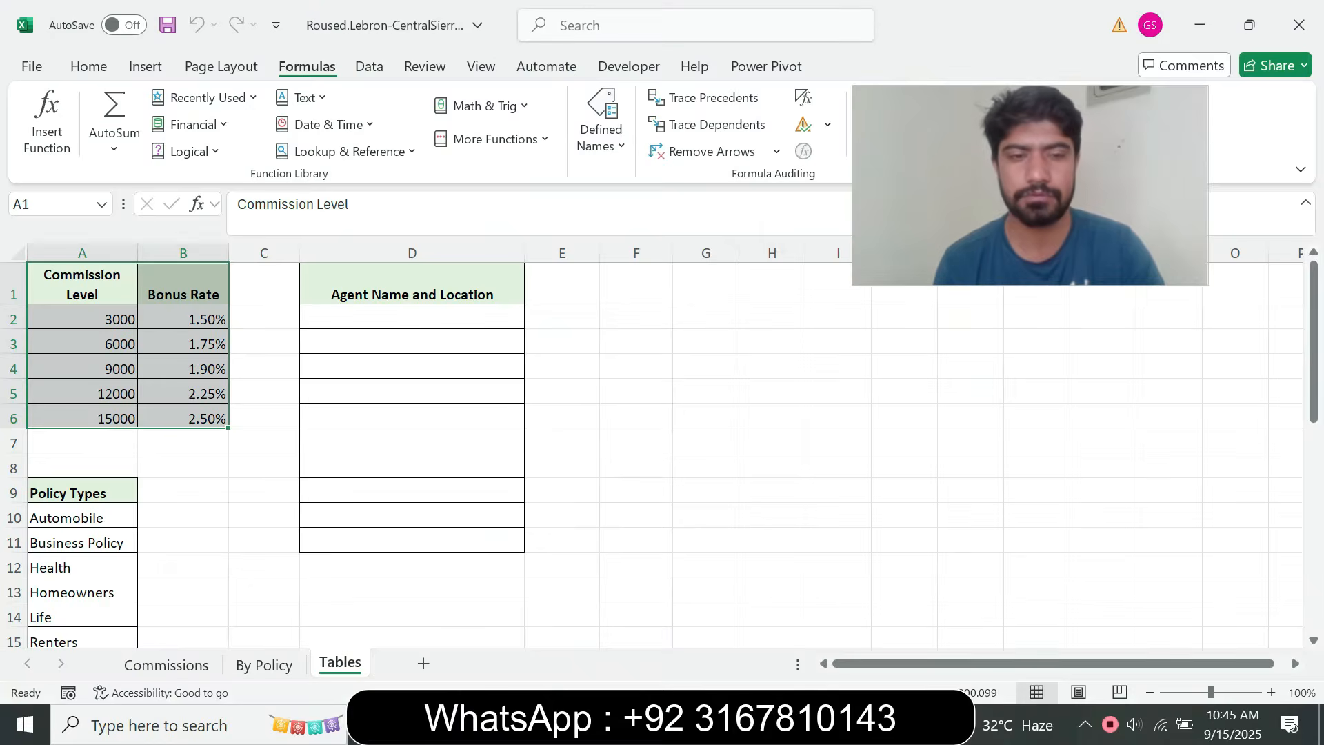
pyautogui.click(165, 665)
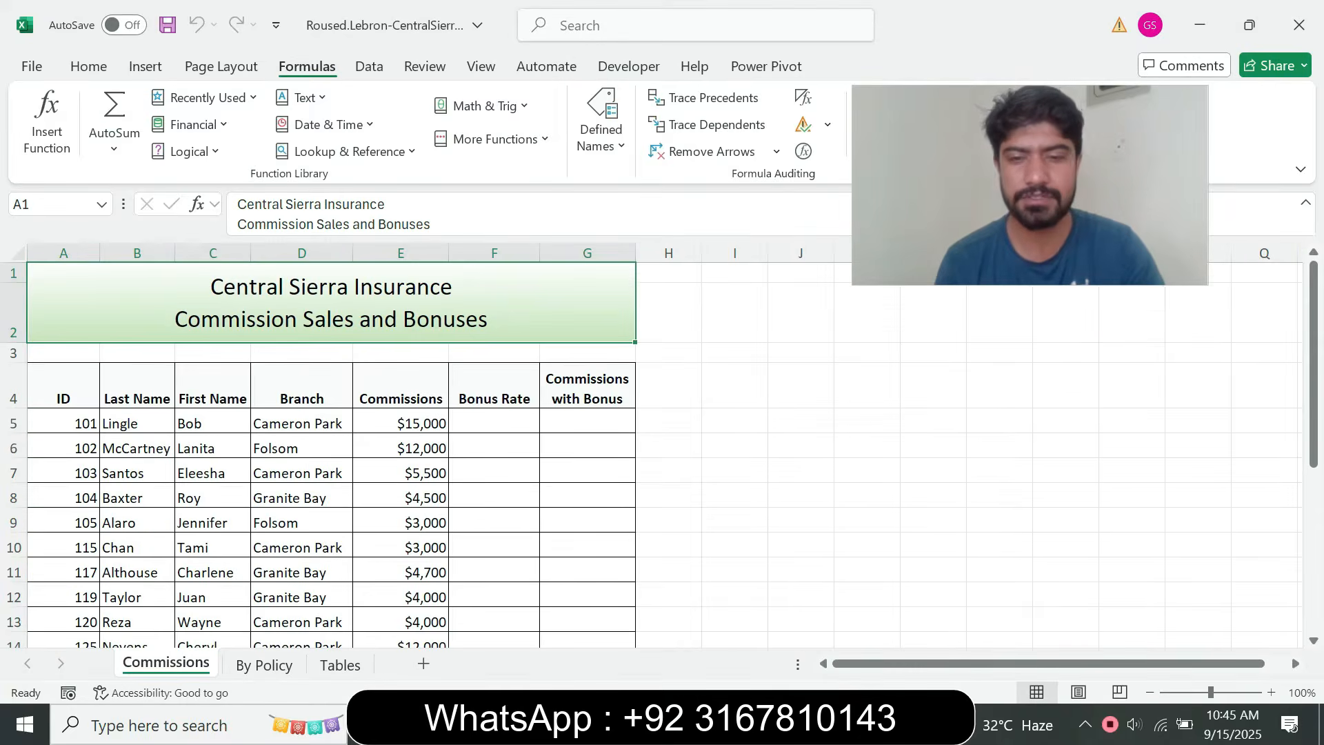
pyautogui.hotkey('alt', 'Tab')
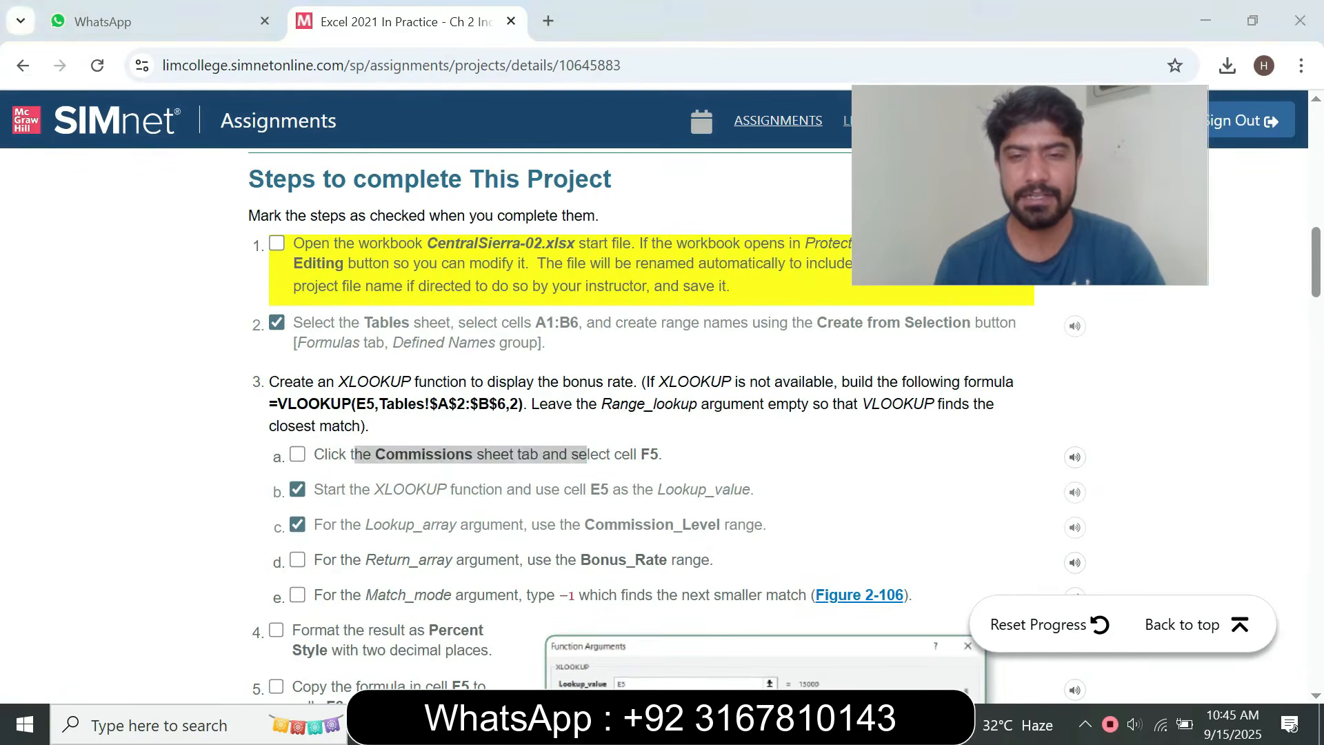
pyautogui.hotkey('alt', 'Tab')
pyautogui.click(493, 421)
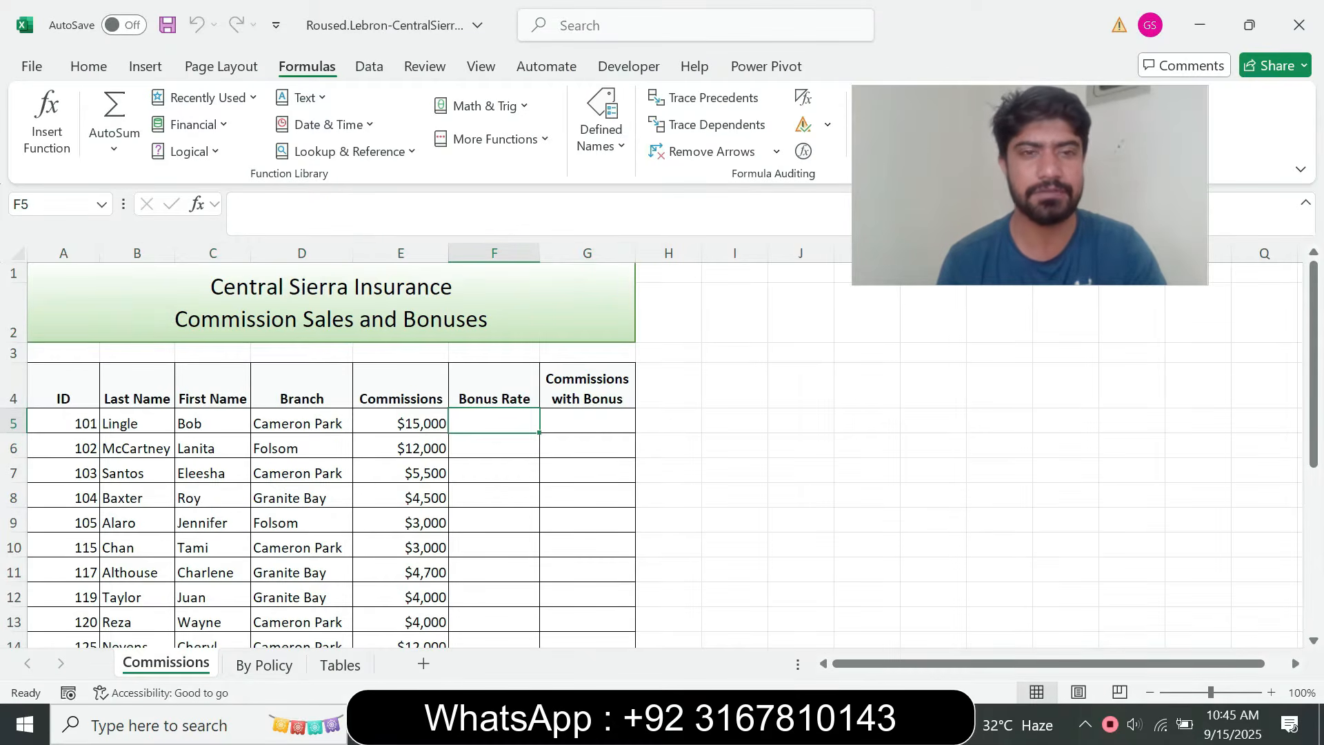
# Review the XLOOKUP instructions under step 3 on the browser assignment page, clearing and re-checking step 3b
pyautogui.hotkey('alt', 'Tab')
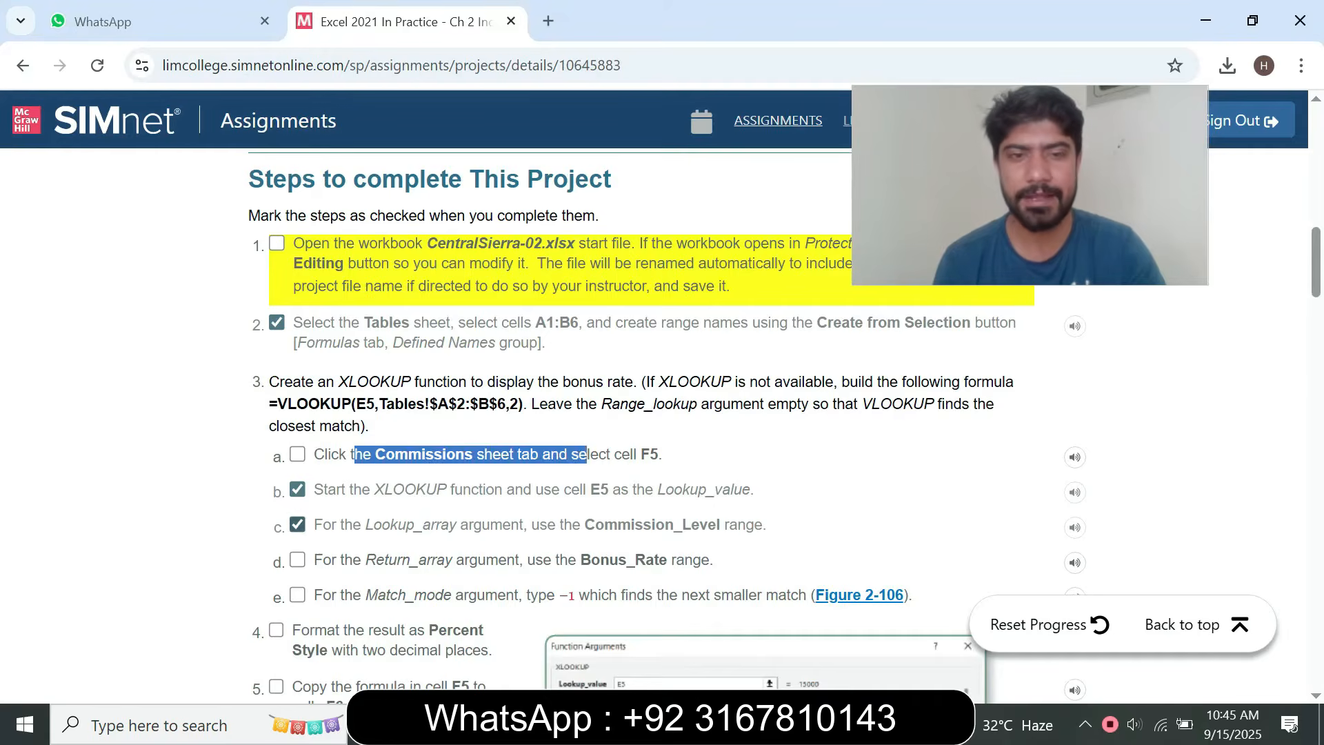
pyautogui.click(416, 490)
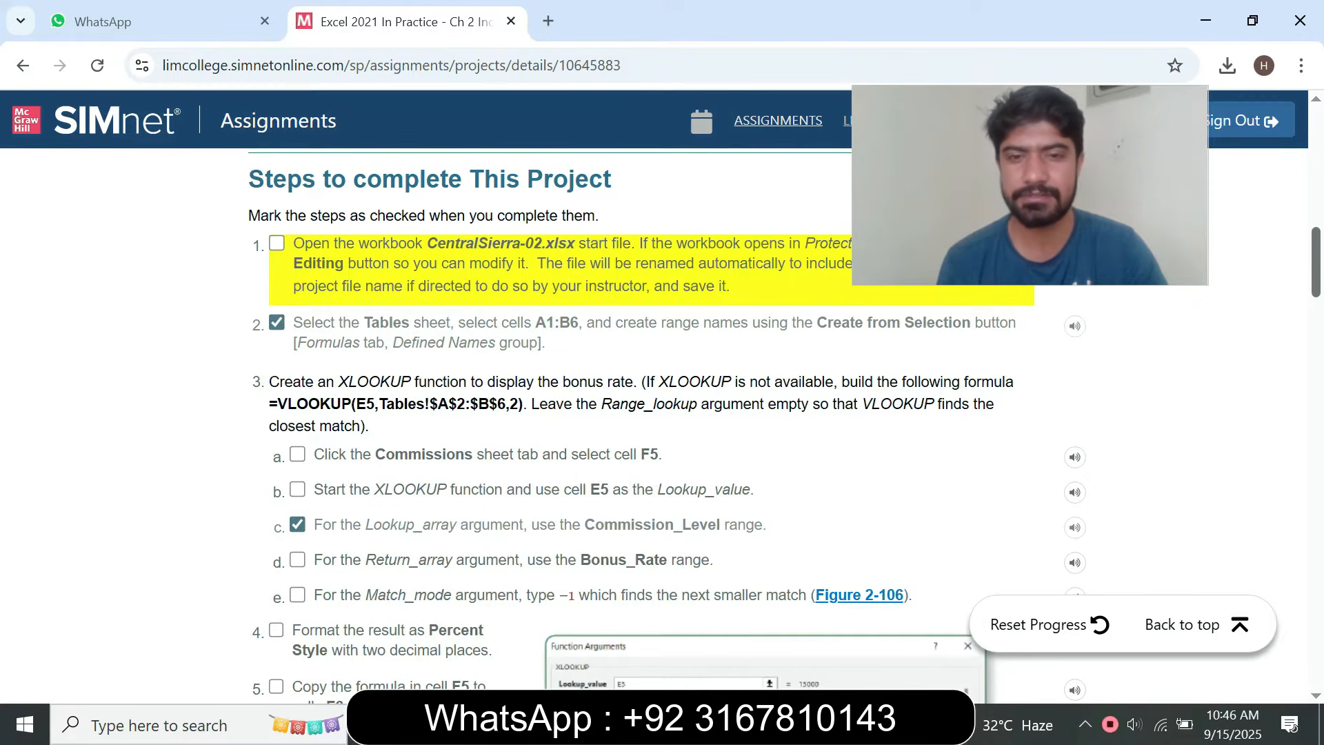
pyautogui.scroll(-2, 641, 427)
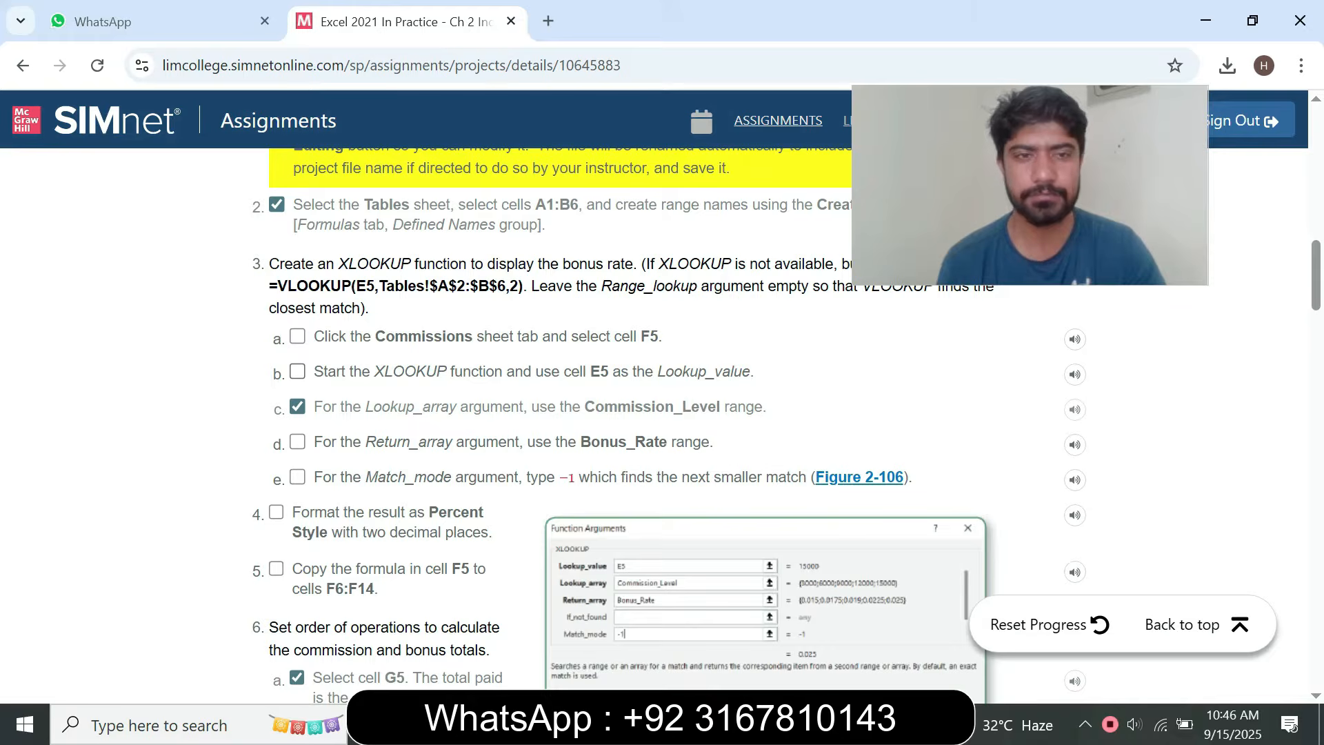
pyautogui.click(297, 372)
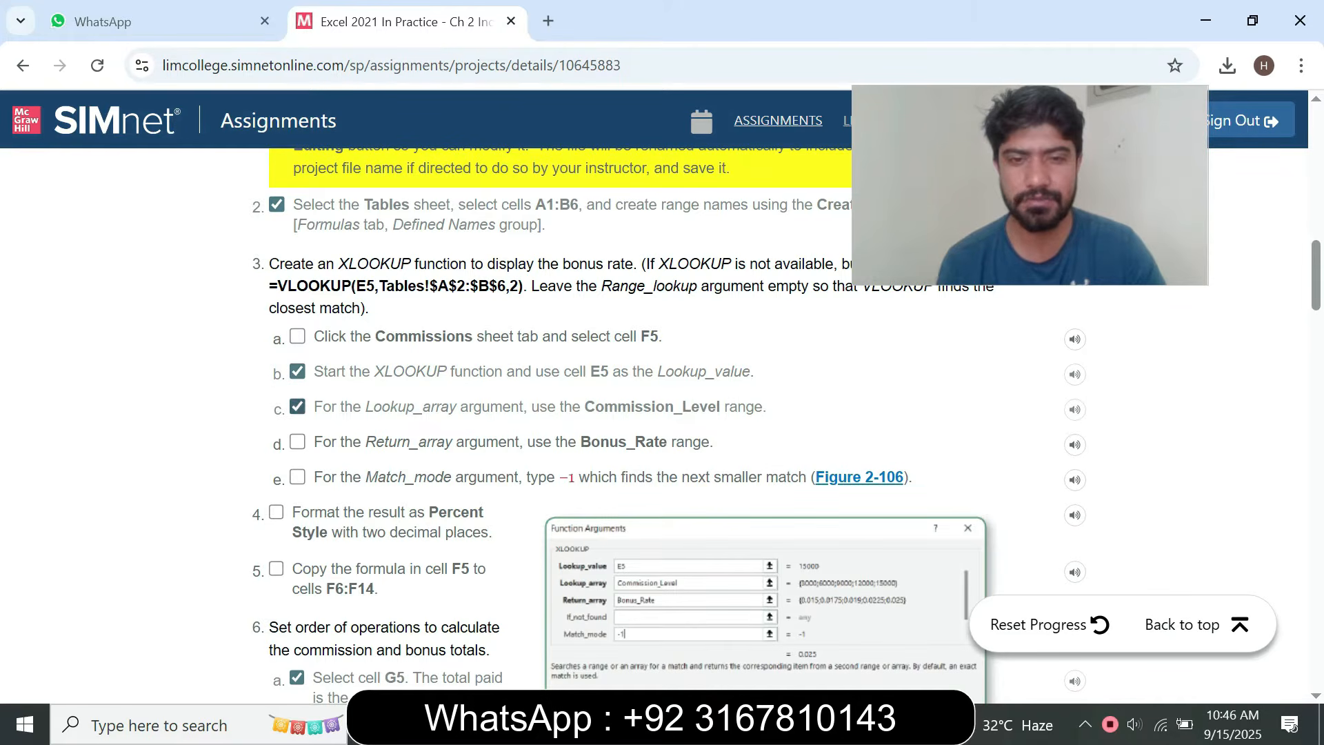
# Start an XLOOKUP function in cell F5 of the Excel workbook with its Function Arguments dialog open
pyautogui.hotkey('alt', 'Tab')
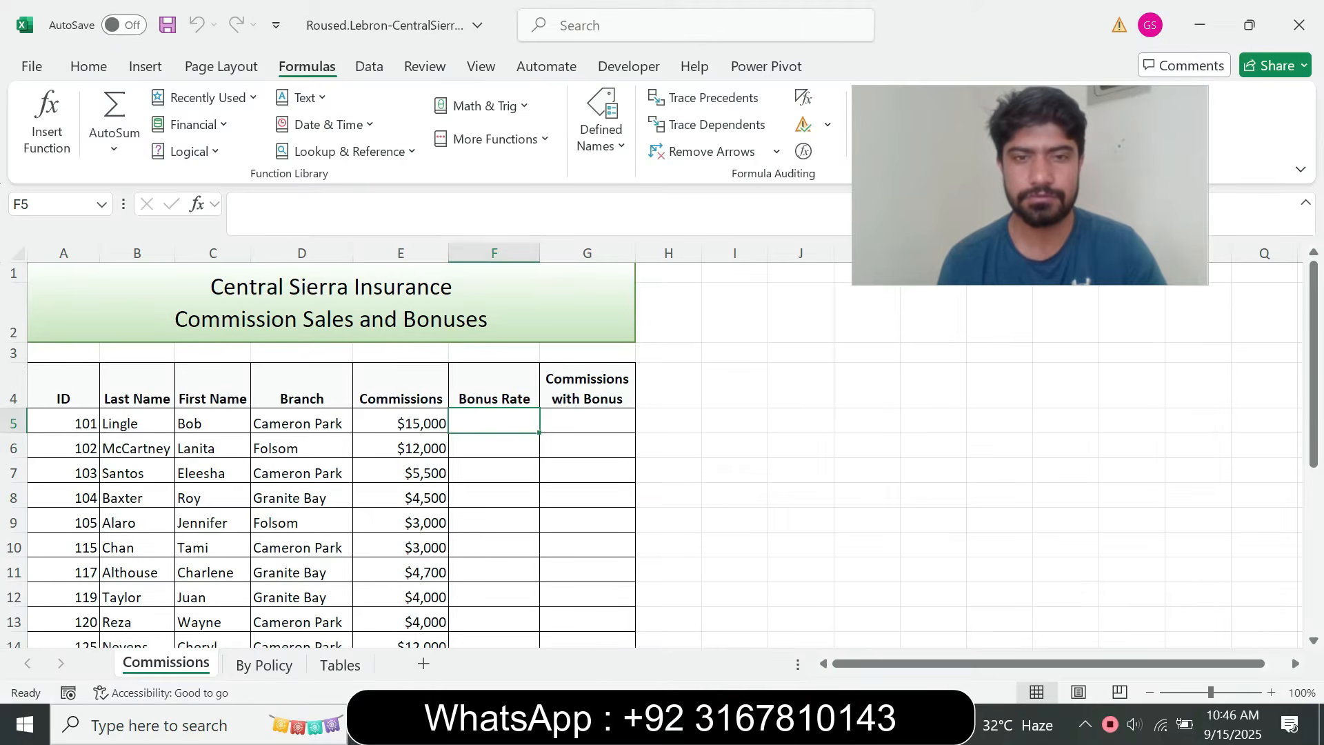
pyautogui.write('=xl')
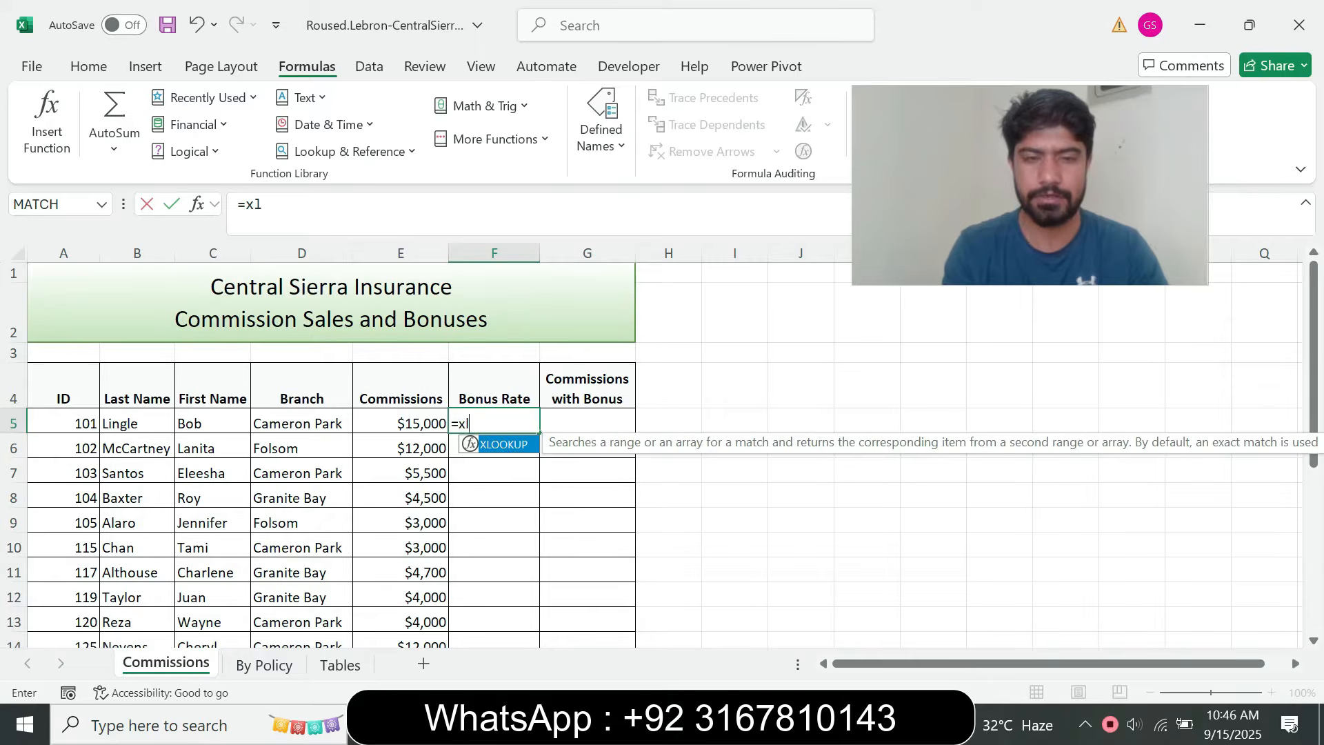
pyautogui.press('Tab')
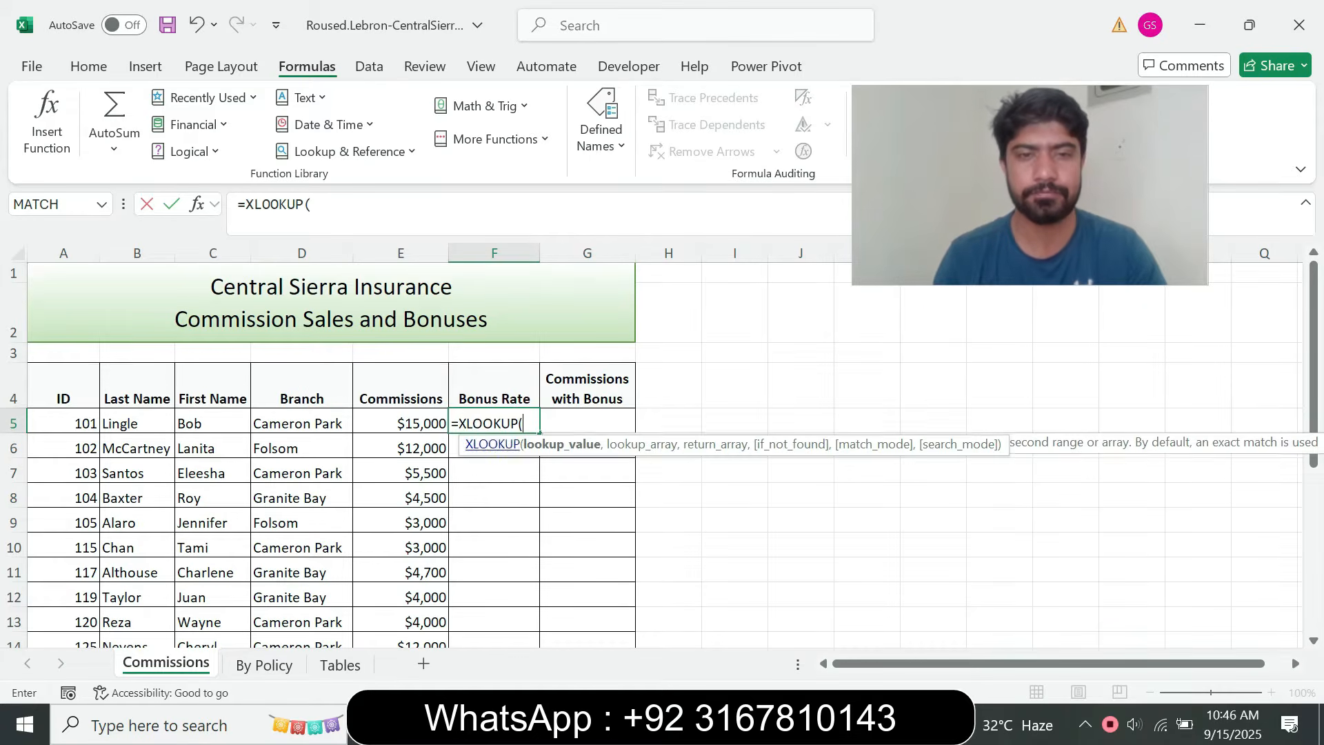
pyautogui.hotkey('ctrl', 'a')
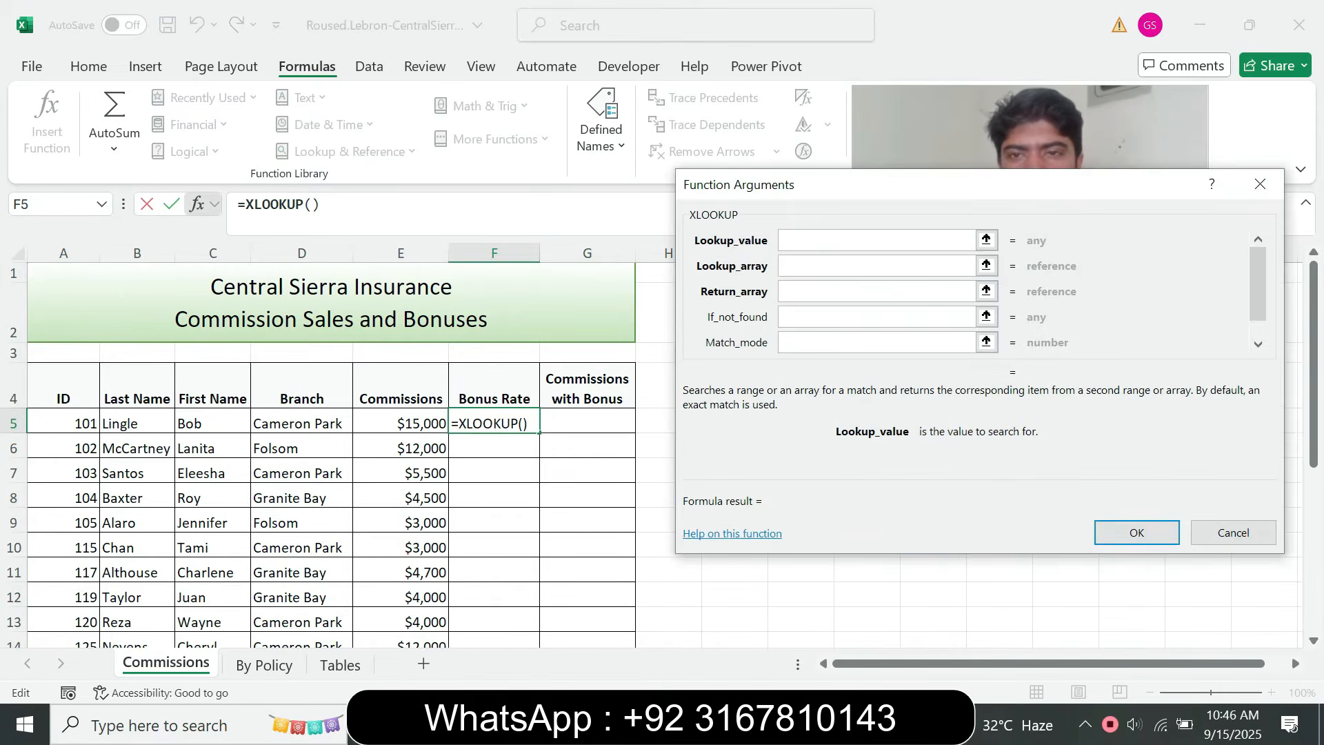
pyautogui.moveTo(979, 184); pyautogui.dragTo(547, 215)
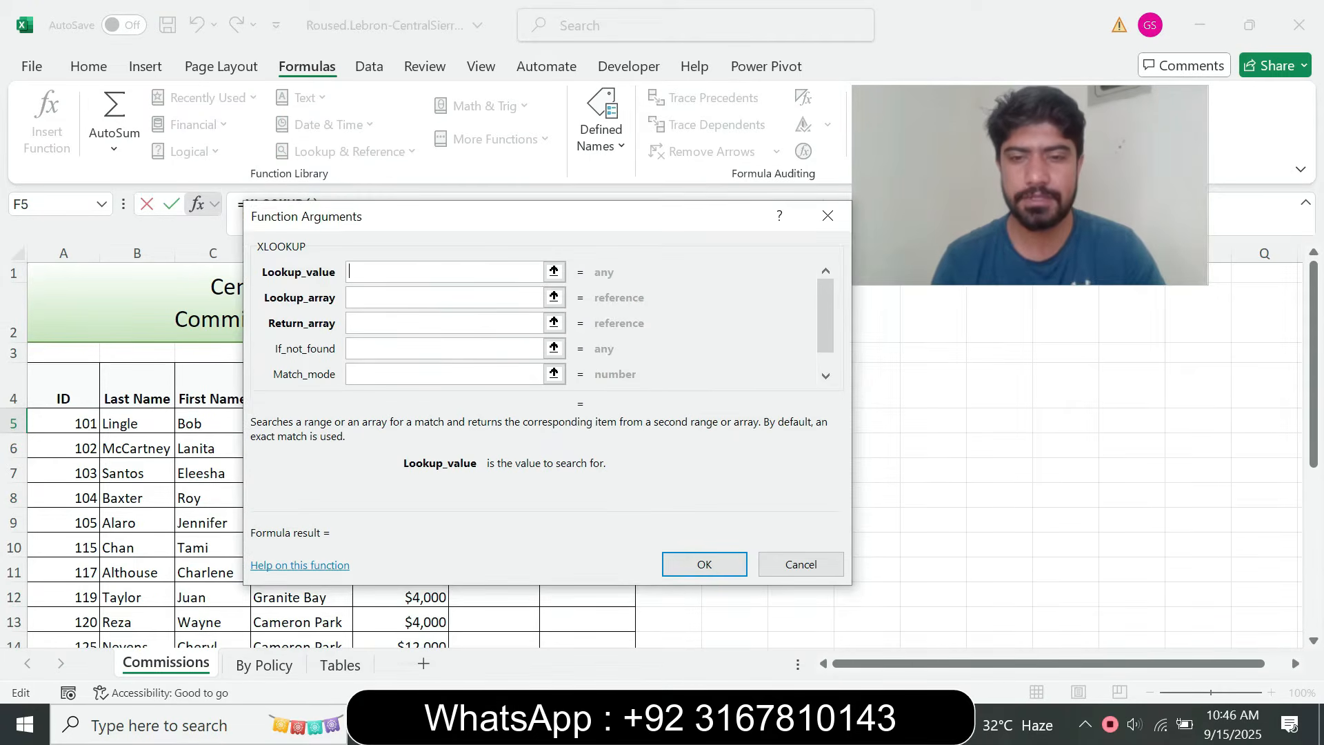
# Use cell E5 as the Lookup_value argument of the XLOOKUP function, following instruction step 3b
pyautogui.hotkey('alt', 'Tab')
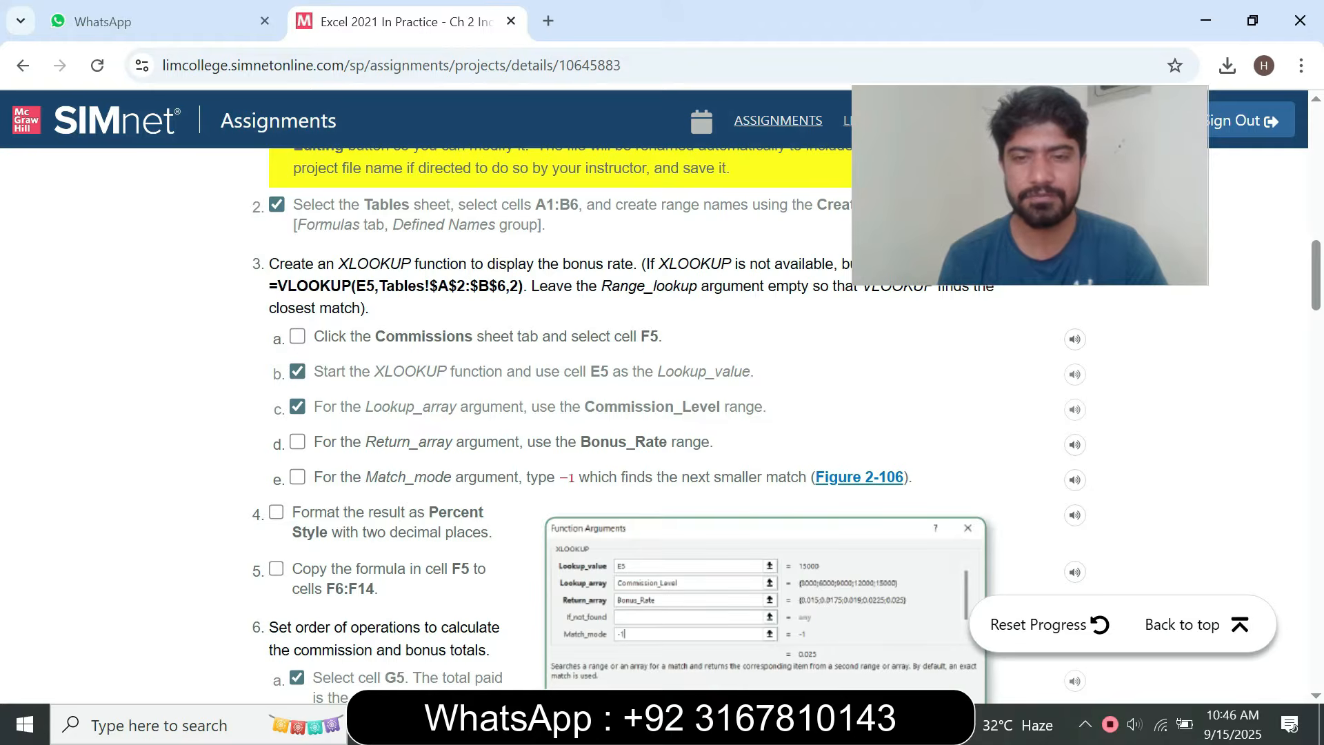
pyautogui.hotkey('alt', 'Tab')
pyautogui.moveTo(359, 216); pyautogui.dragTo(349, 241)
pyautogui.click(401, 423)
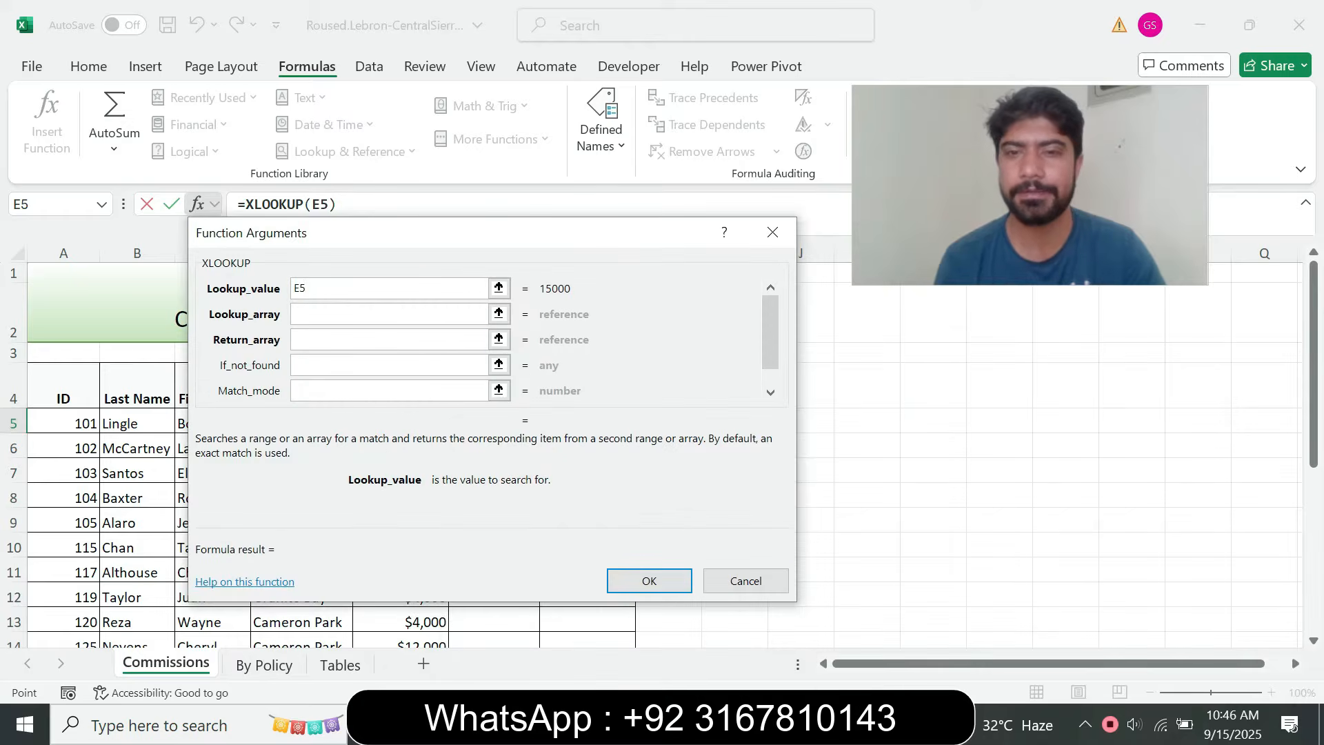
# Try the commissions range E5:E14 as the Lookup_array argument of the XLOOKUP function
pyautogui.hotkey('alt', 'Tab')
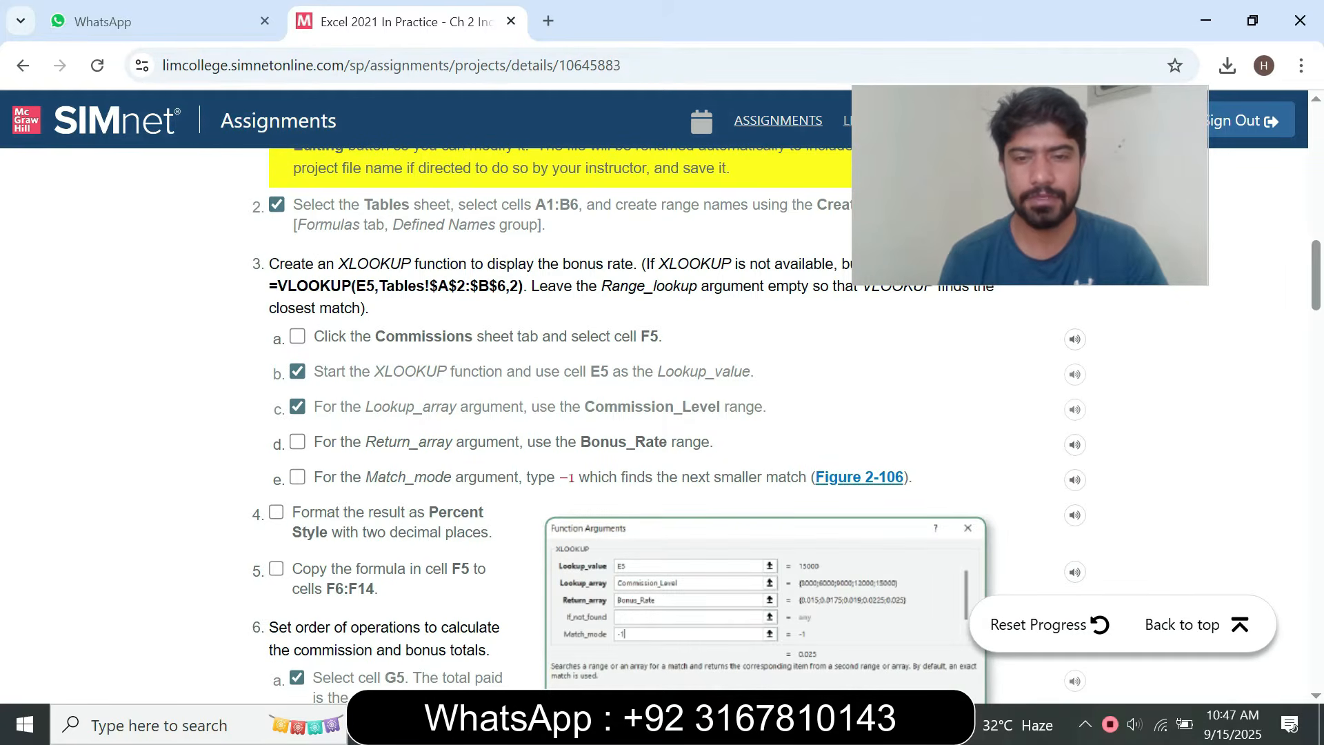
pyautogui.hotkey('alt', 'Tab')
pyautogui.press('Tab')
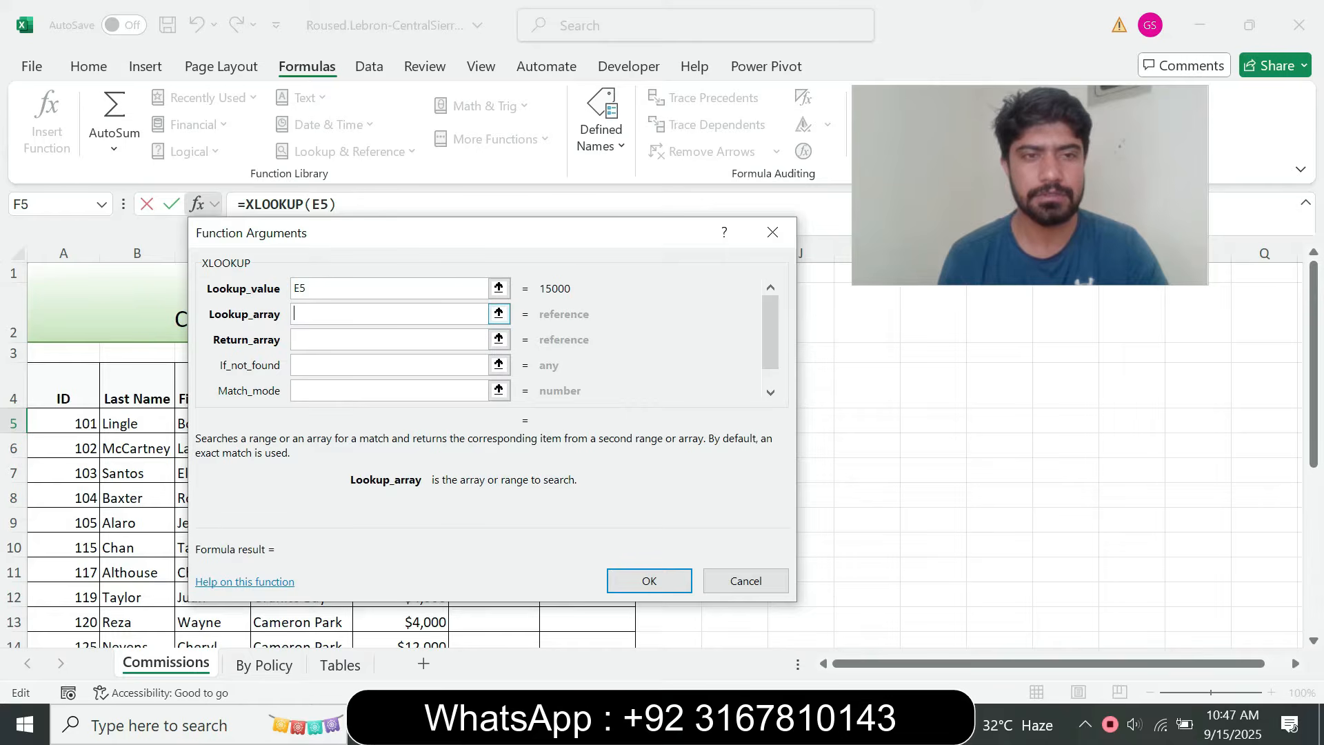
pyautogui.moveTo(290, 240); pyautogui.dragTo(711, 255)
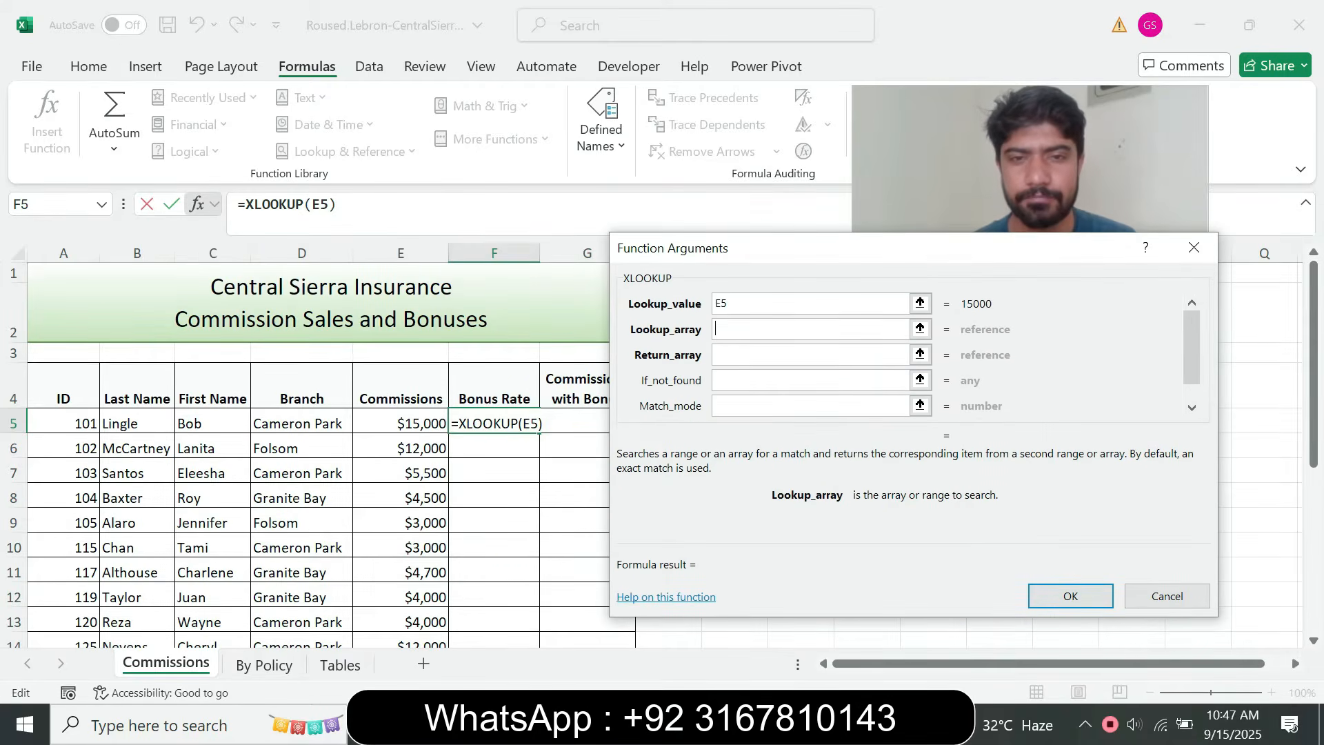
pyautogui.hotkey('alt', 'Tab')
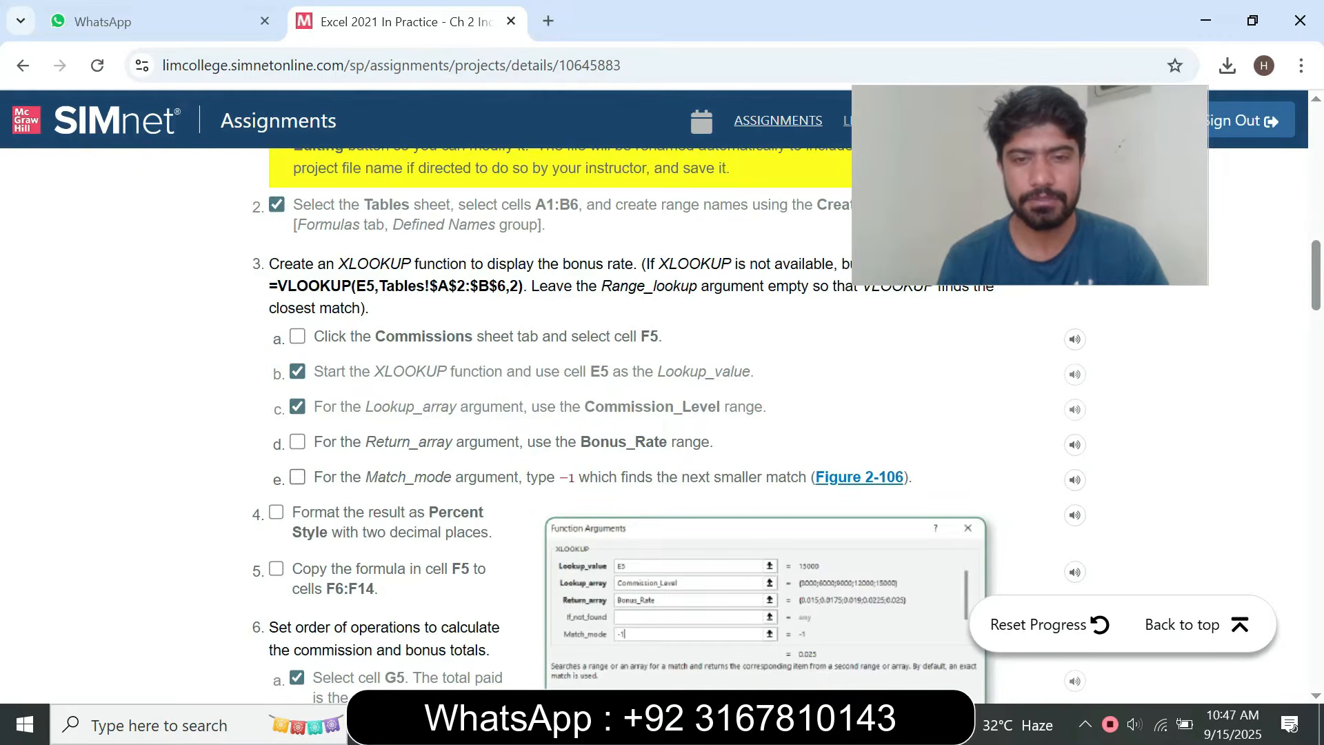
pyautogui.hotkey('alt', 'Tab')
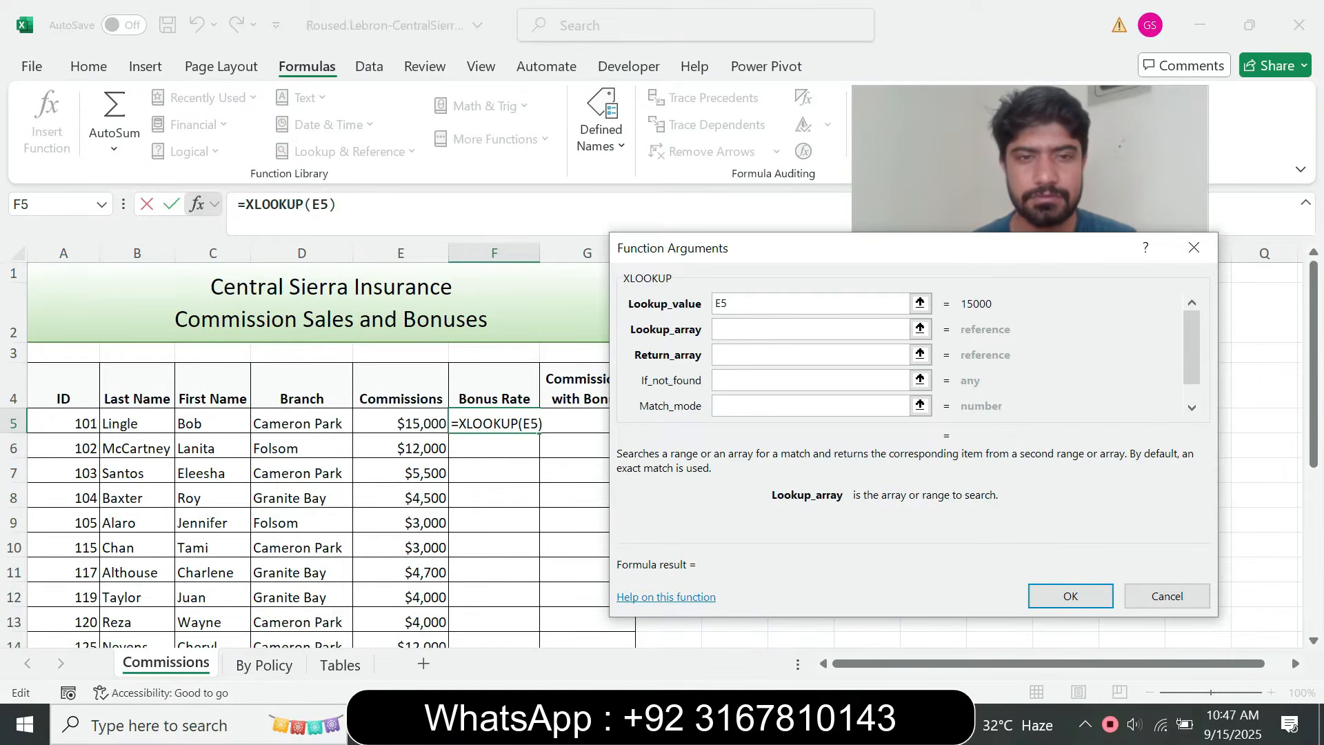
pyautogui.press('Left')
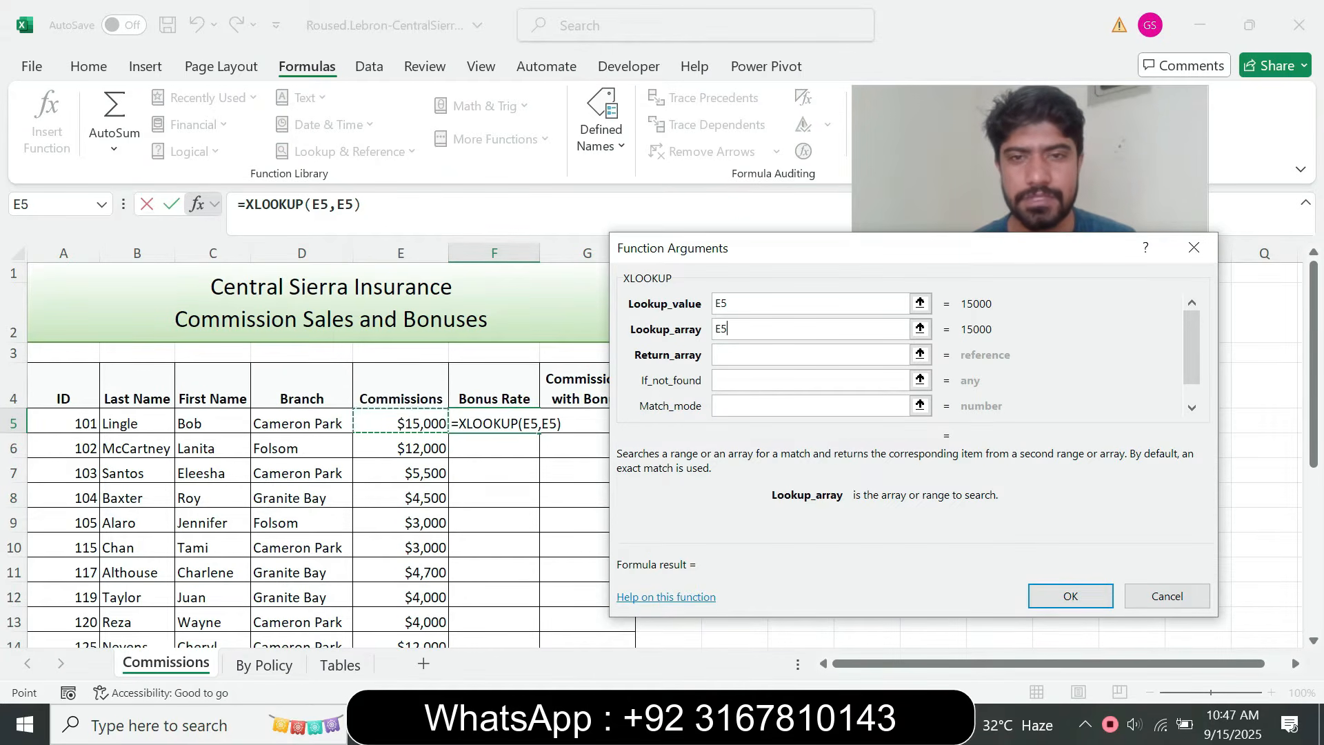
pyautogui.moveTo(400, 424); pyautogui.dragTo(402, 567)
pyautogui.click(896, 354)
# Replace the Lookup_array argument with the range name Commission_Level, copied from instruction step 3c in the browser
pyautogui.moveTo(773, 329); pyautogui.dragTo(715, 329)
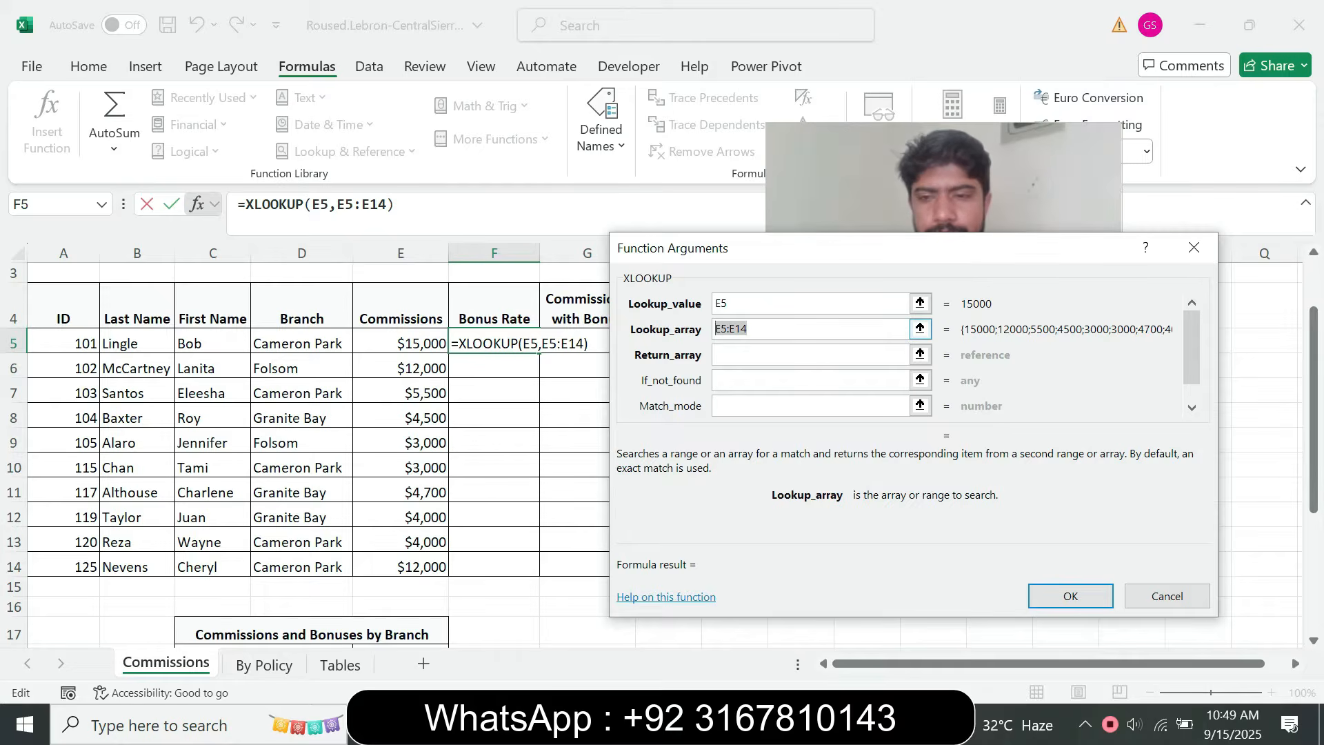
pyautogui.hotkey('alt', 'Tab')
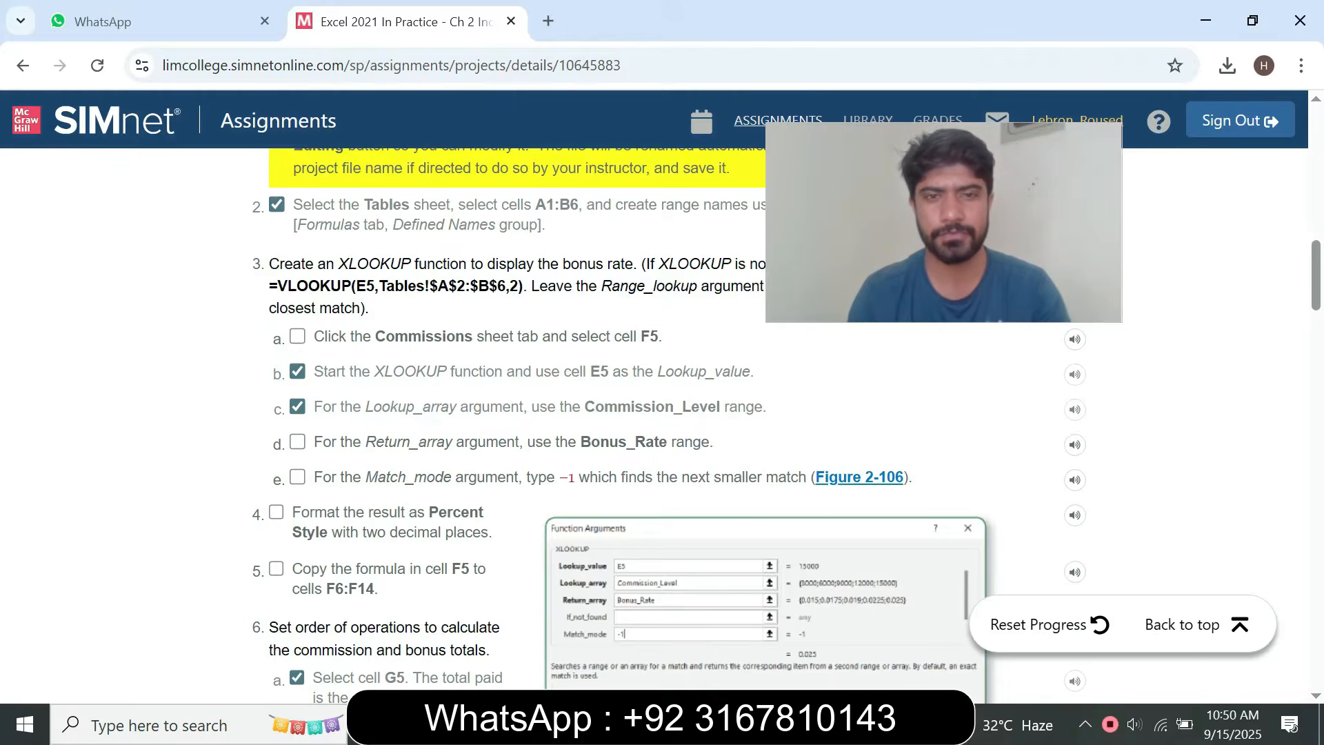
pyautogui.hotkey('alt', 'Tab')
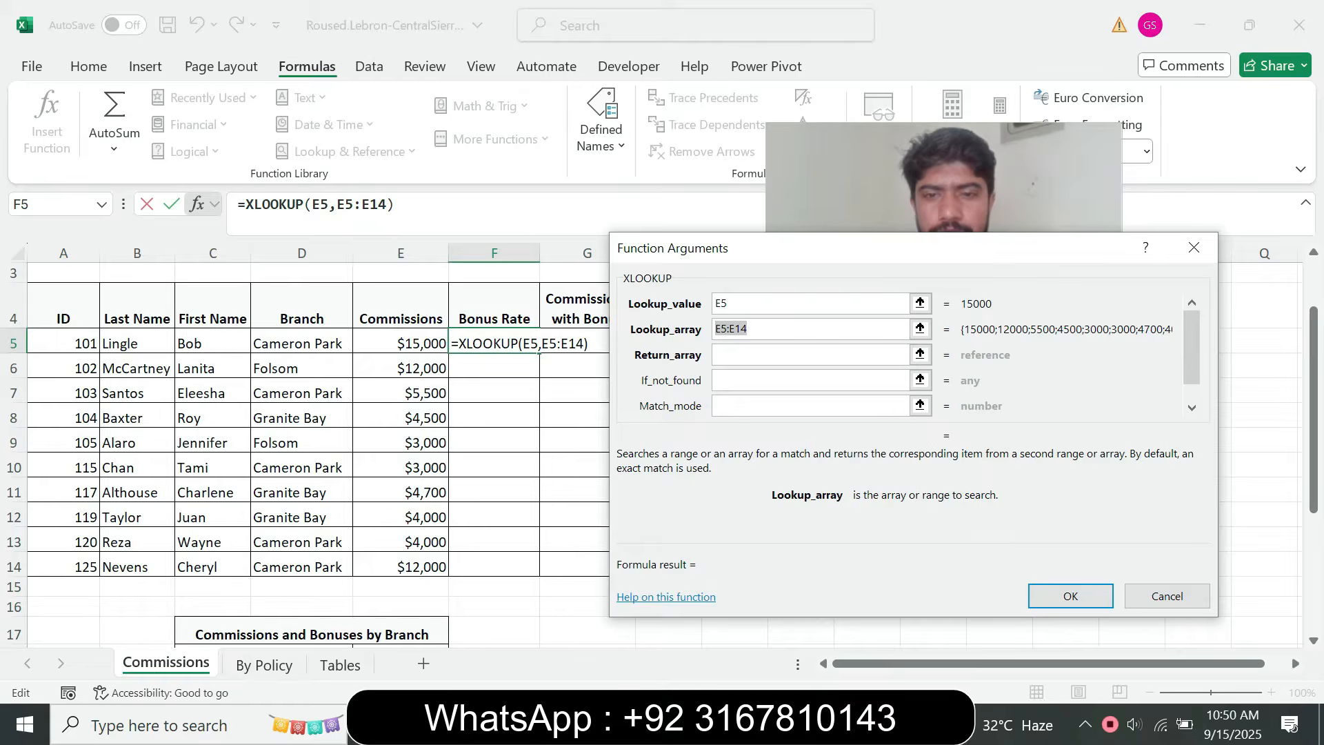
pyautogui.hotkey('alt', 'Tab')
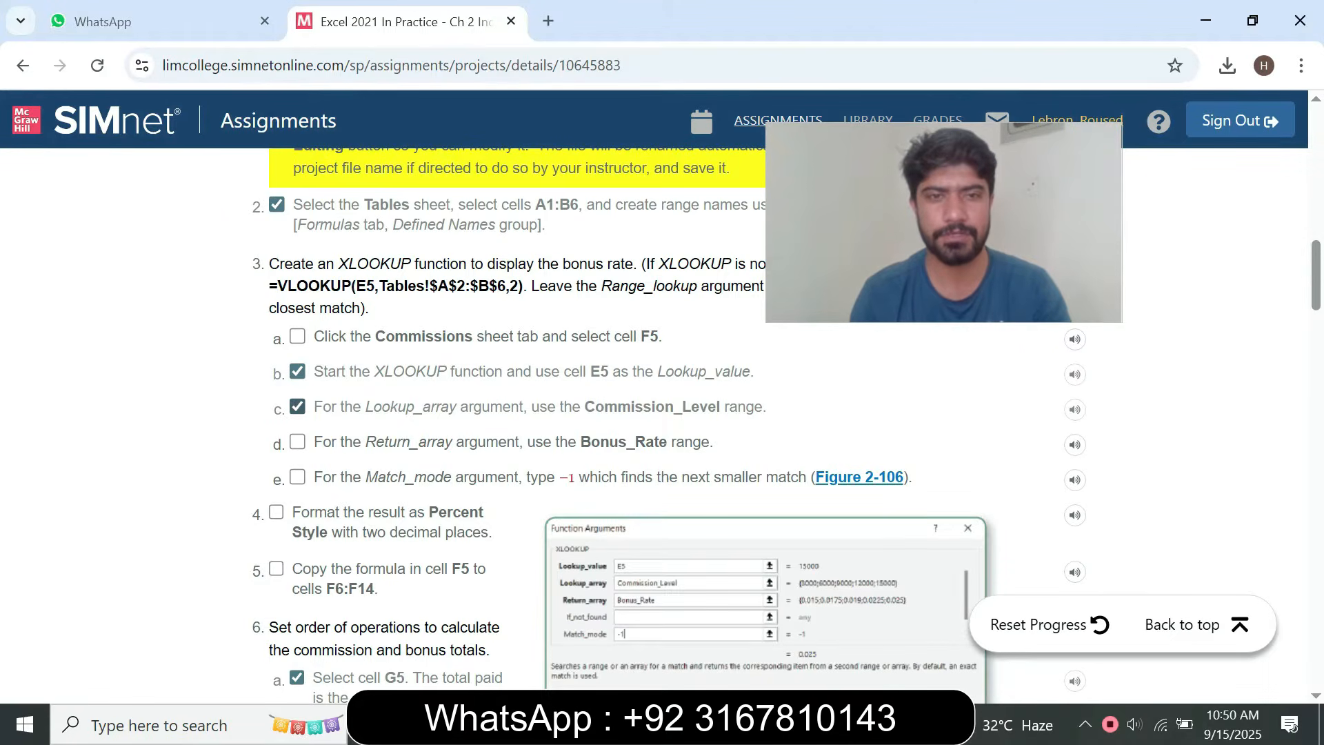
pyautogui.moveTo(585, 407); pyautogui.dragTo(719, 407)
pyautogui.hotkey('ctrl', 'c')
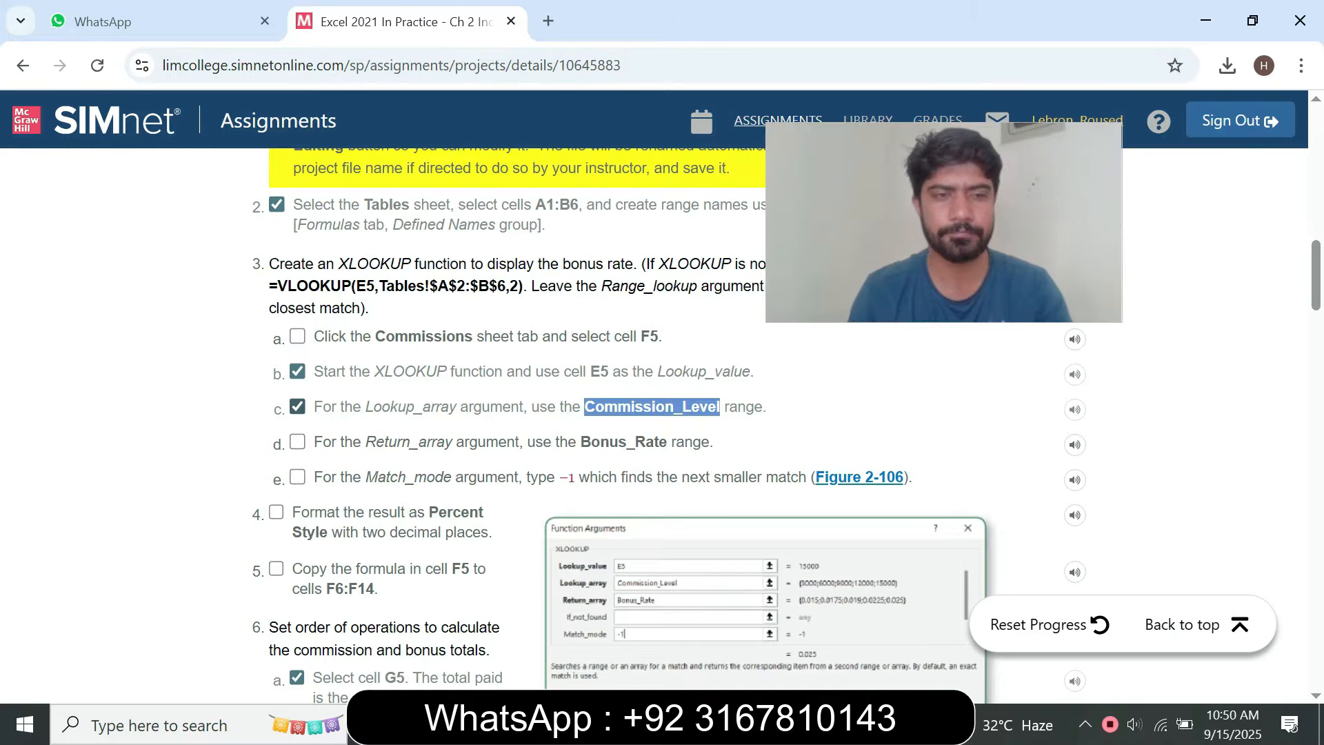
pyautogui.hotkey('alt', 'Tab')
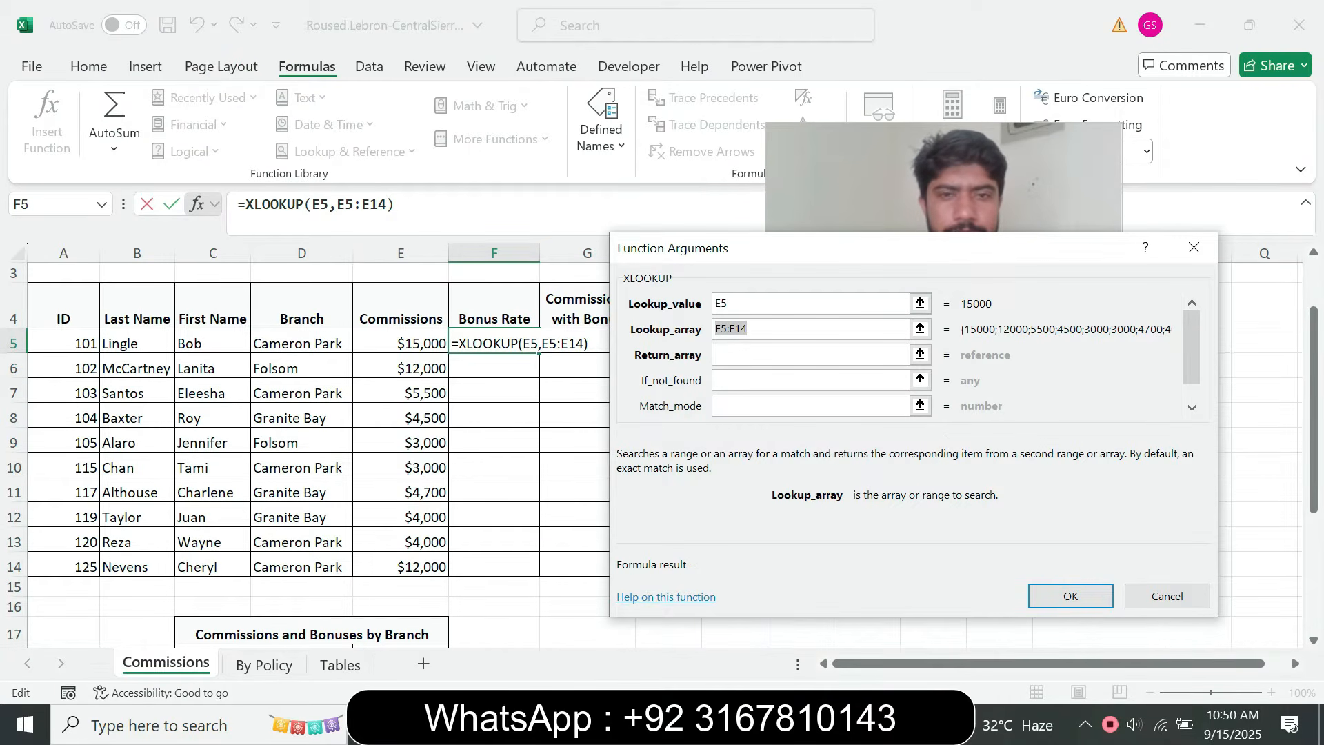
pyautogui.hotkey('ctrl', 'v')
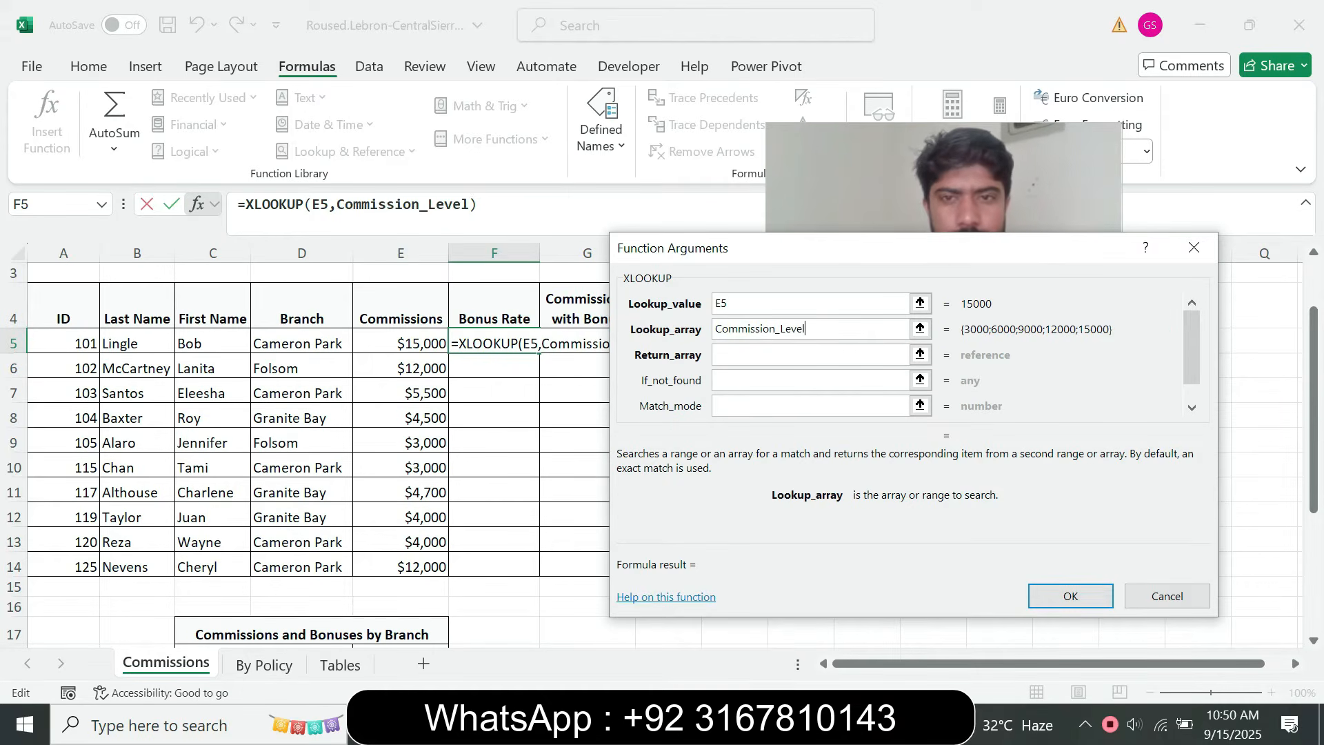
# Use the range name Bonus_Rate, copied from instruction step 3d in the browser, as the Return_array argument of the XLOOKUP function
pyautogui.click(810, 355)
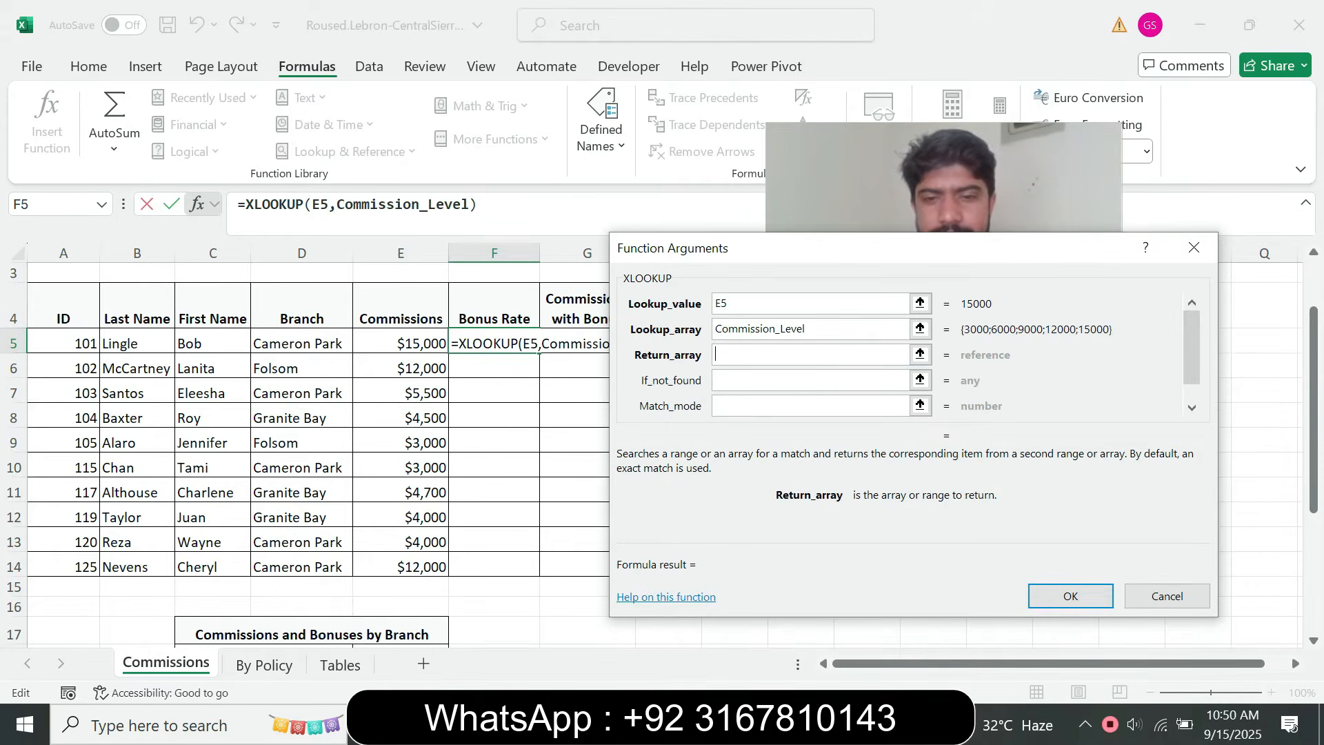
pyautogui.hotkey('alt', 'Tab')
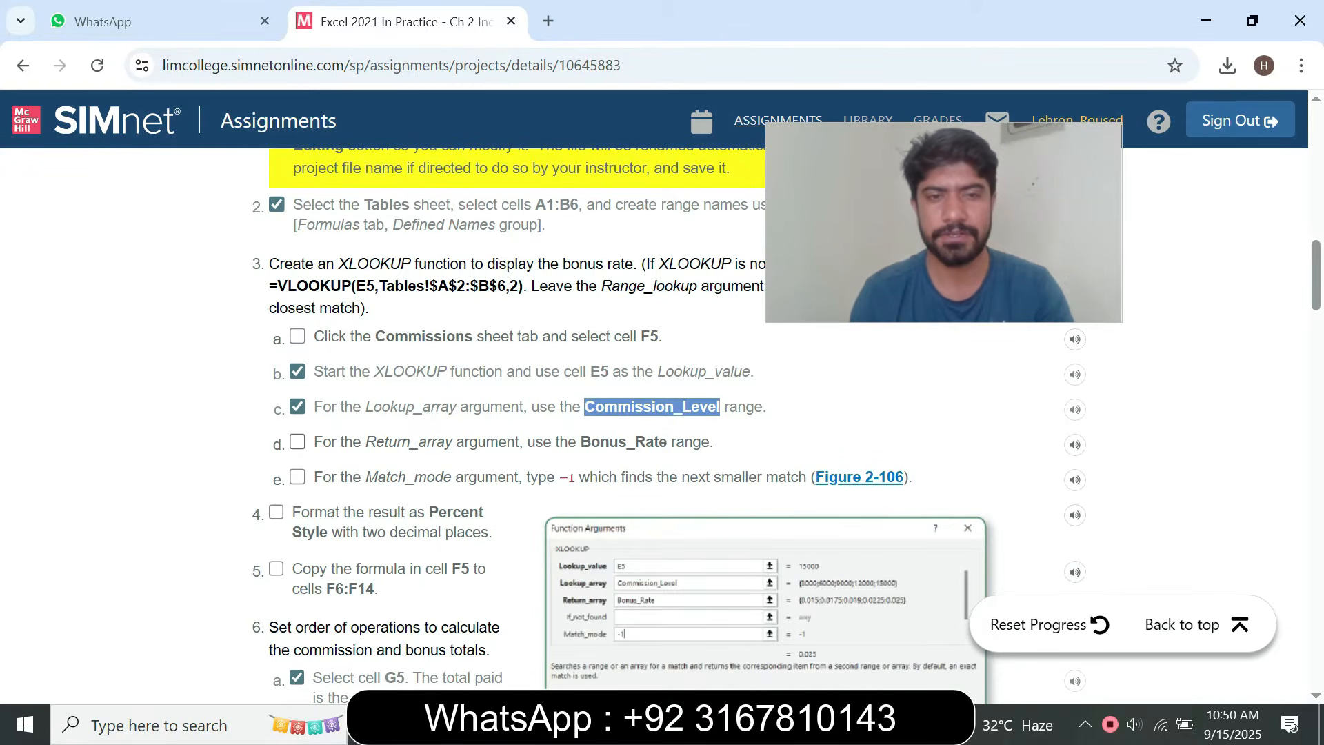
pyautogui.moveTo(581, 442); pyautogui.dragTo(668, 442)
pyautogui.hotkey('ctrl', 'c')
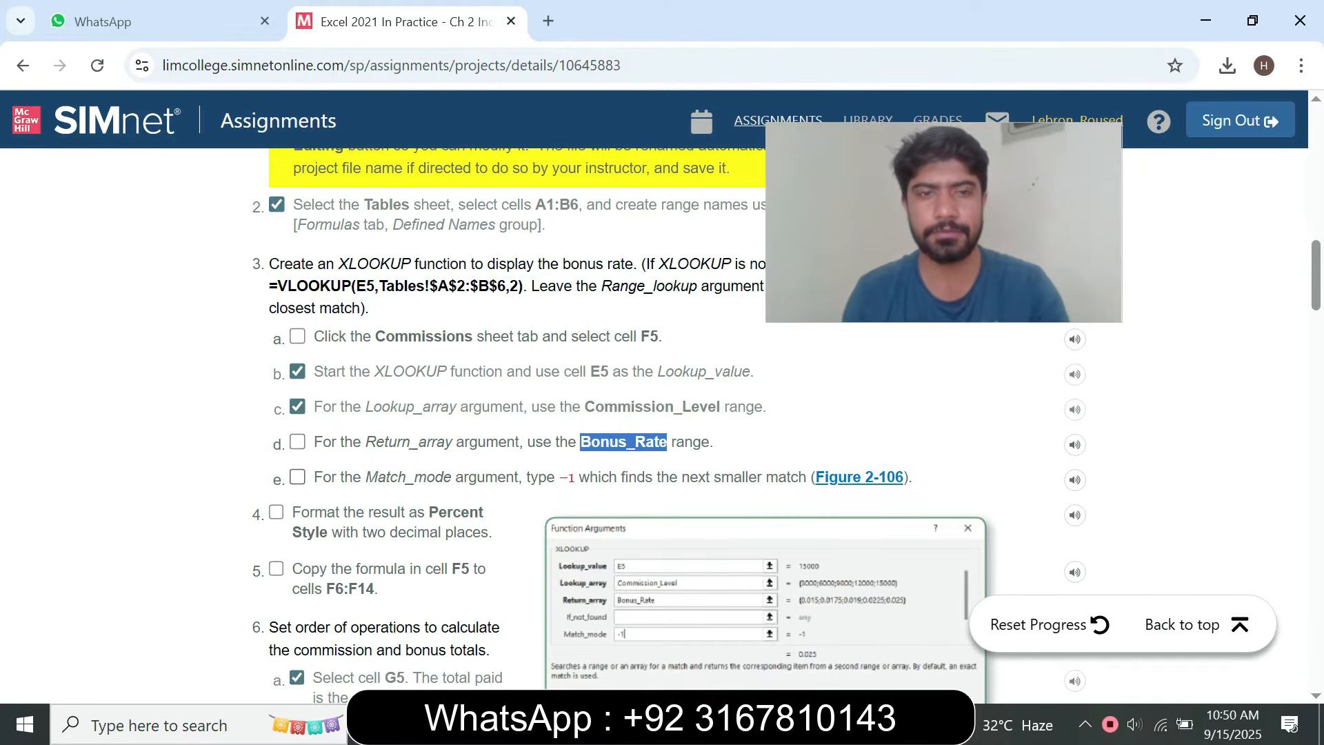
pyautogui.hotkey('alt', 'Tab')
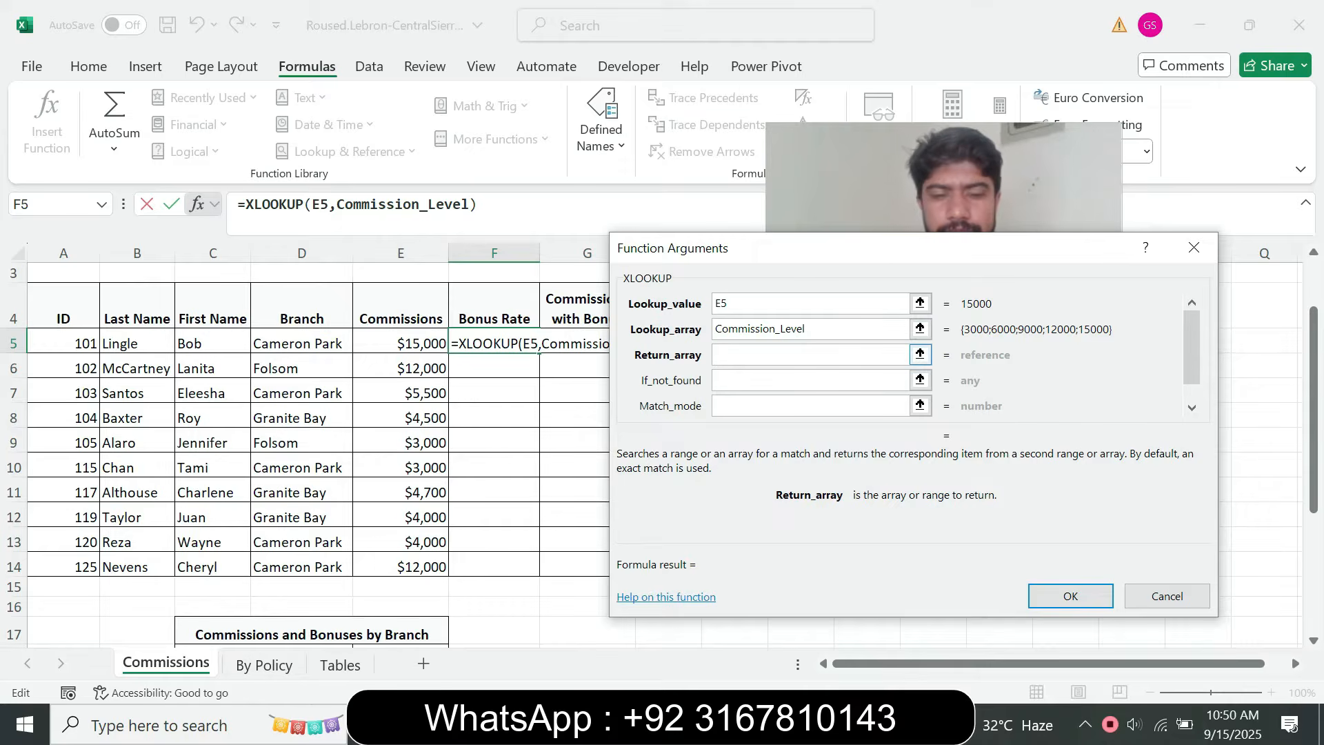
pyautogui.hotkey('ctrl', 'v')
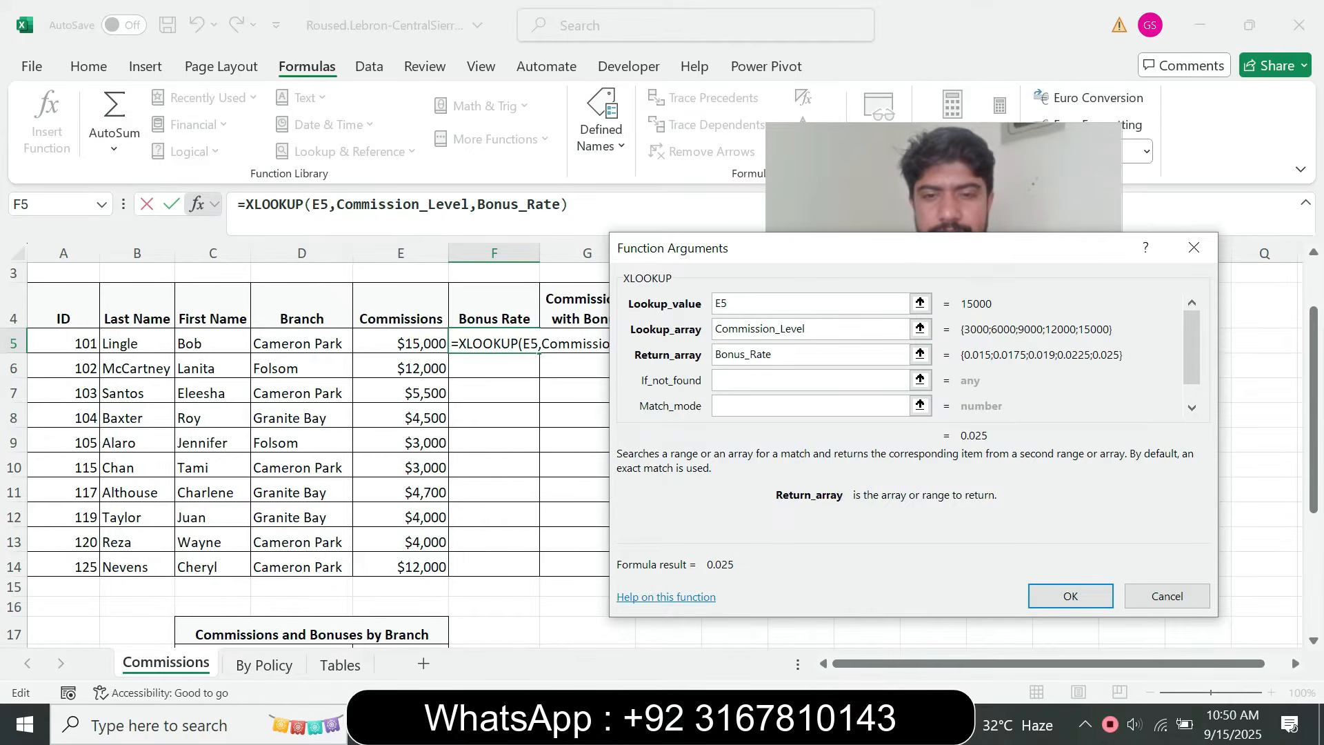
# Set the Match_mode argument to -1 following instruction step 3e in the browser, and complete the XLOOKUP function in cell F5
pyautogui.hotkey('alt', 'Tab')
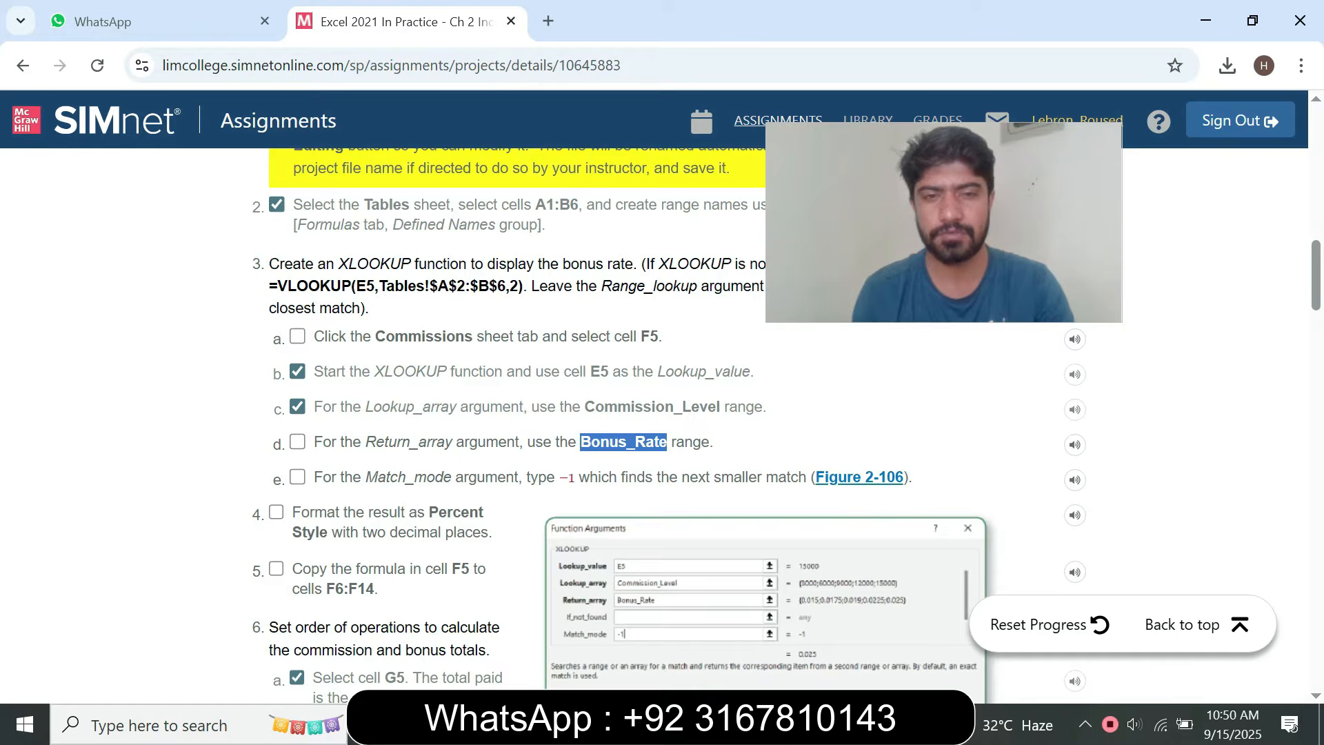
pyautogui.hotkey('alt', 'Tab')
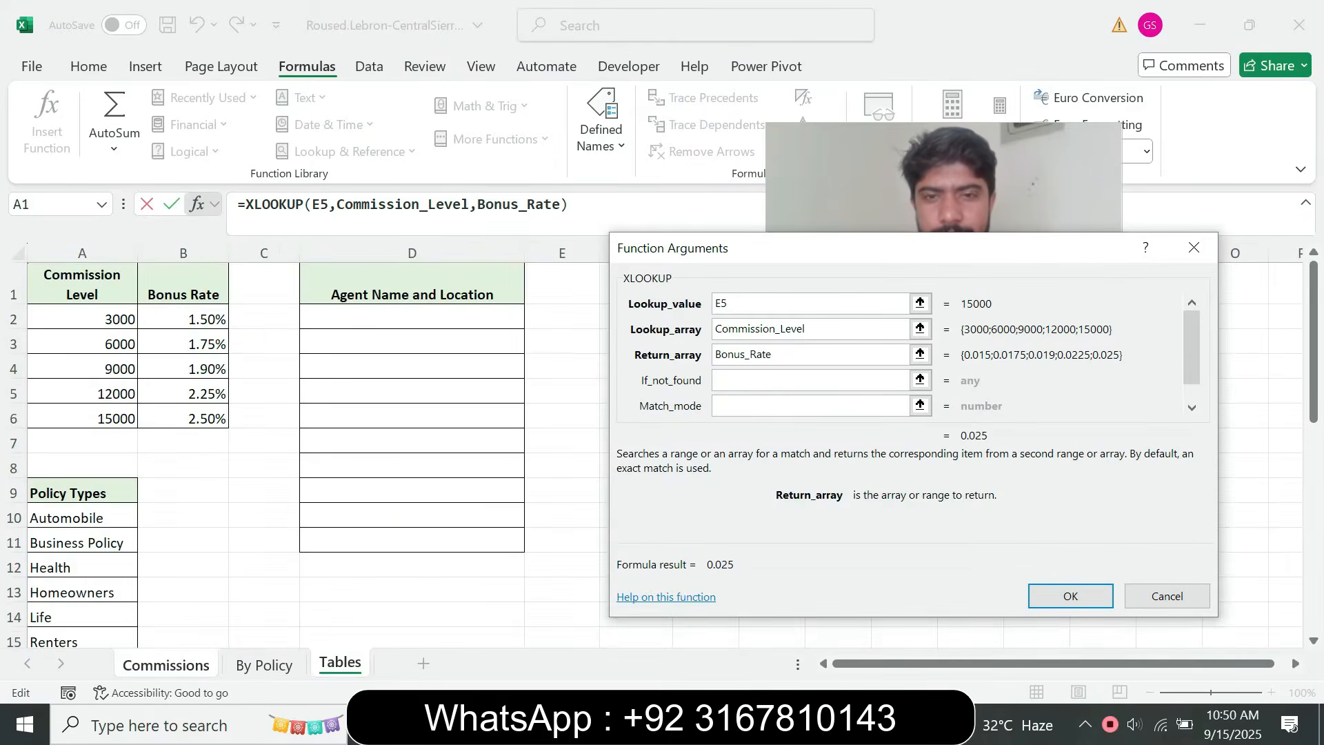
pyautogui.click(809, 405)
pyautogui.write('-1')
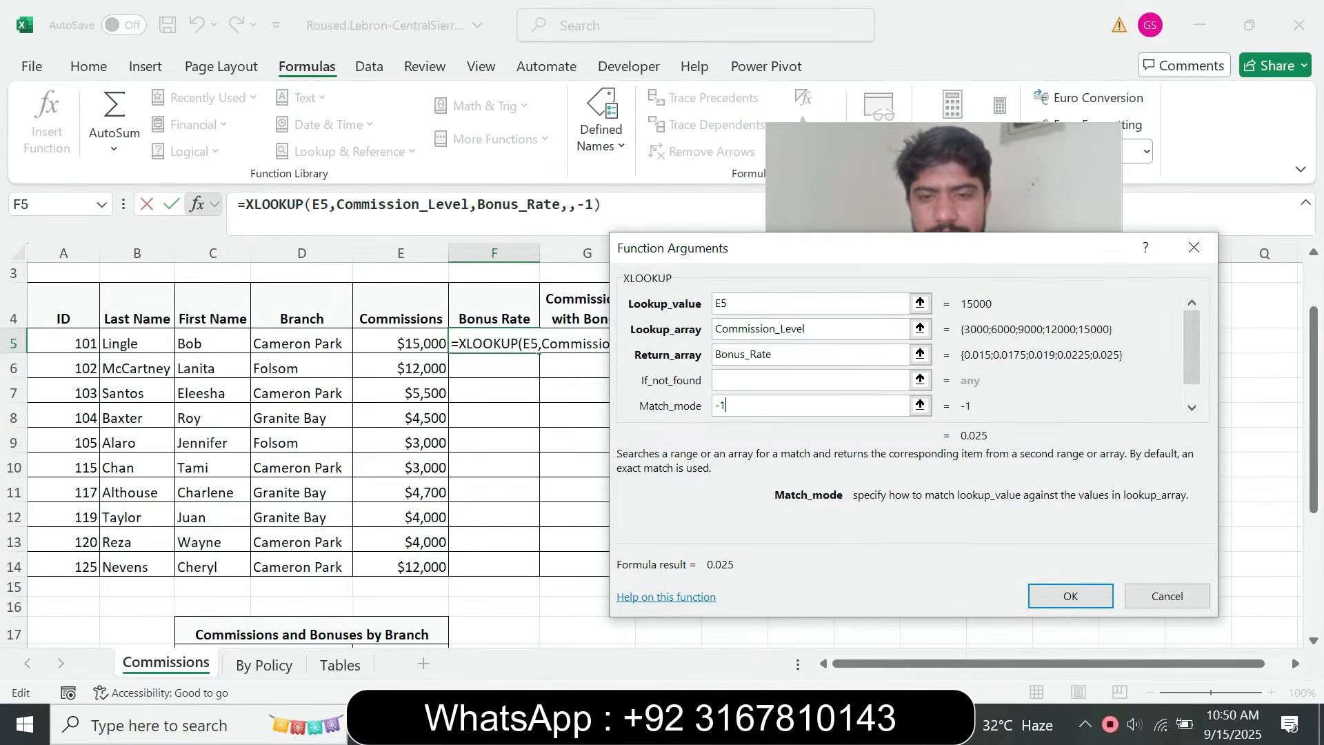
pyautogui.hotkey('alt', 'Tab')
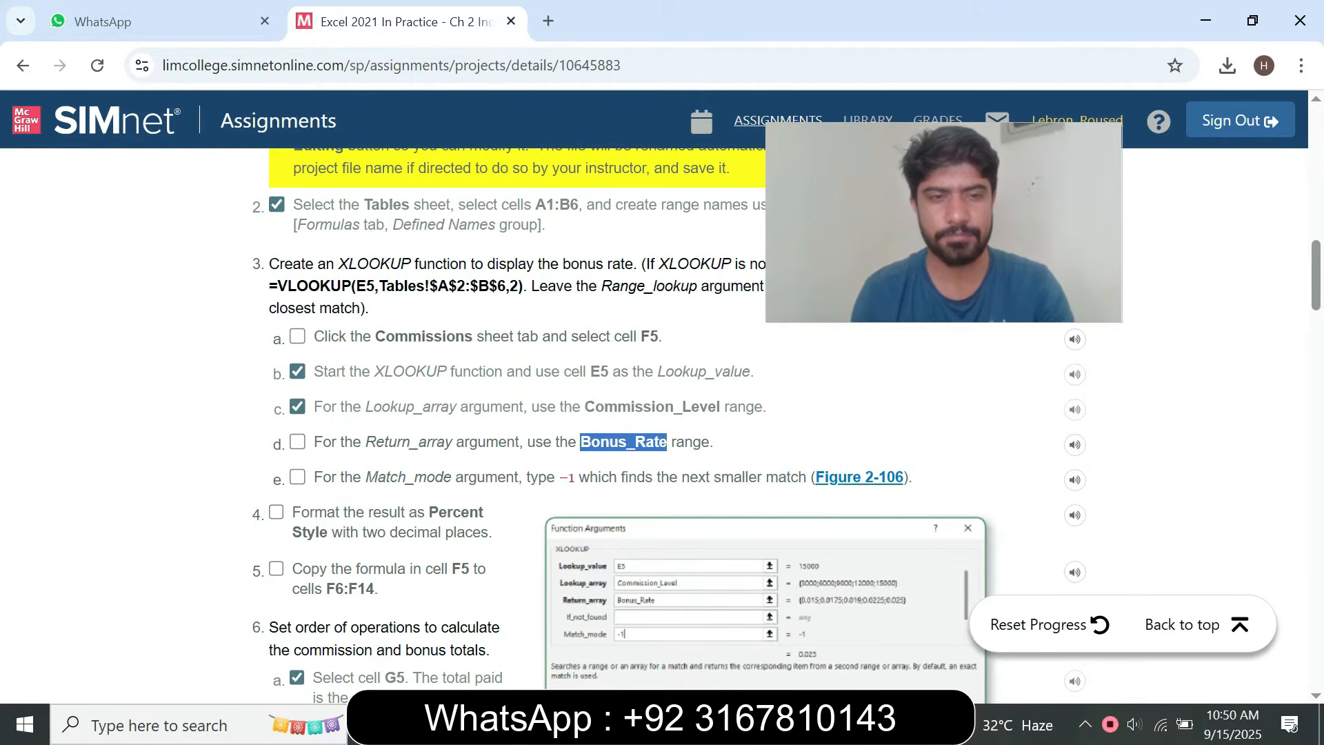
pyautogui.hotkey('alt', 'Tab')
pyautogui.click(1069, 594)
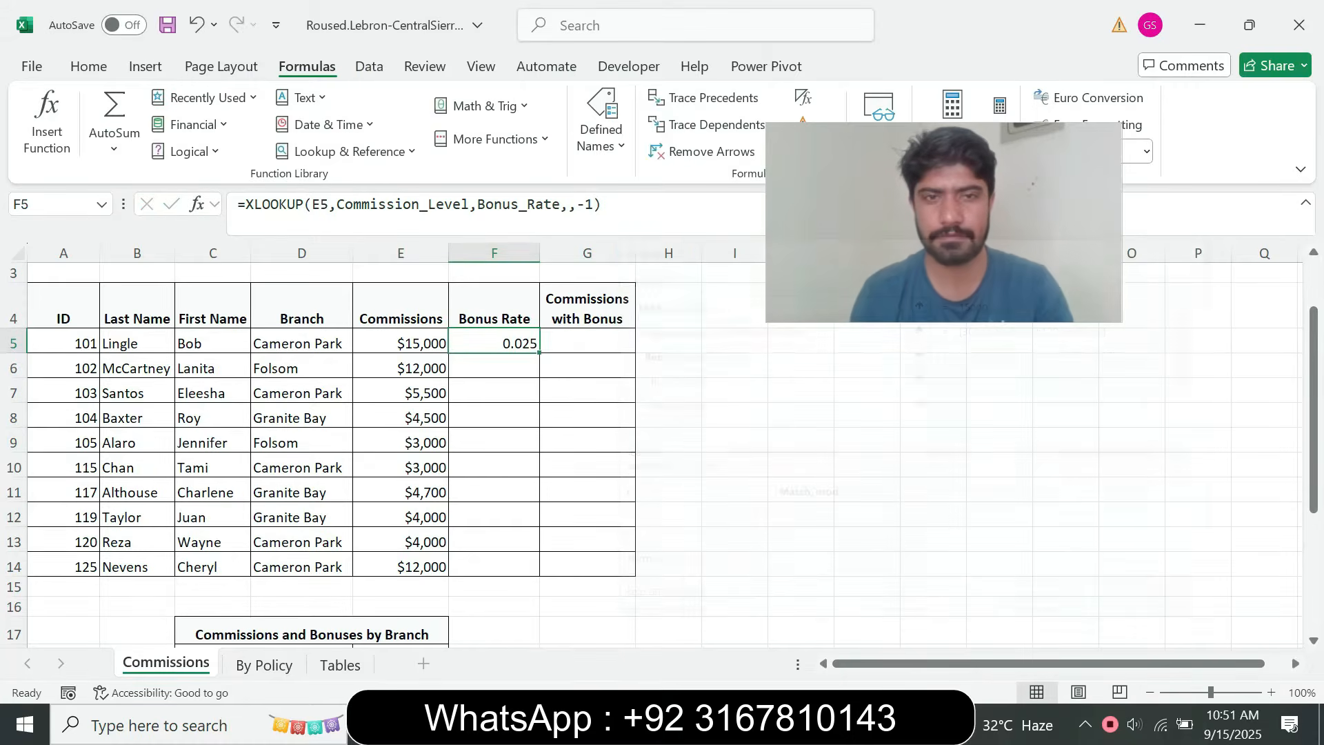
# Format the bonus rate in cell F5 as Percent Style with two decimal places, following instruction step 4 in the browser
pyautogui.hotkey('alt', 'Tab')
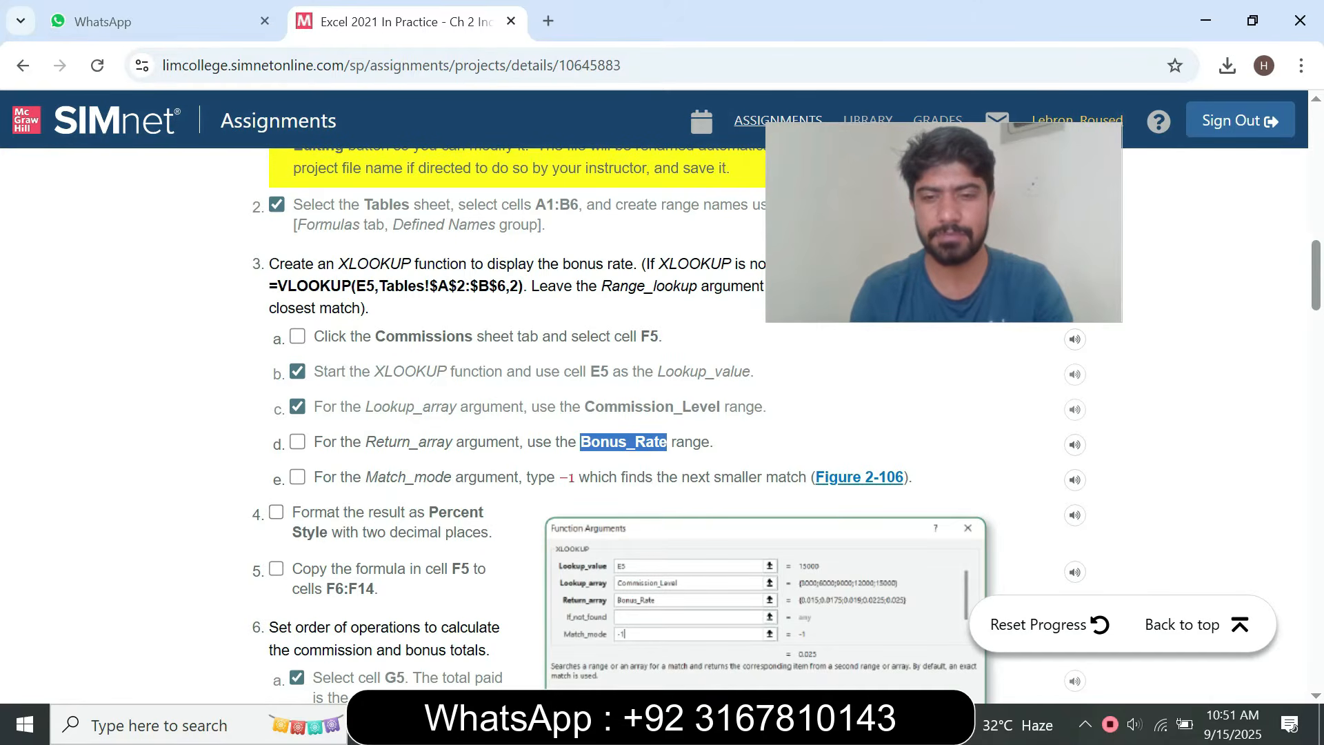
pyautogui.hotkey('alt', 'Tab')
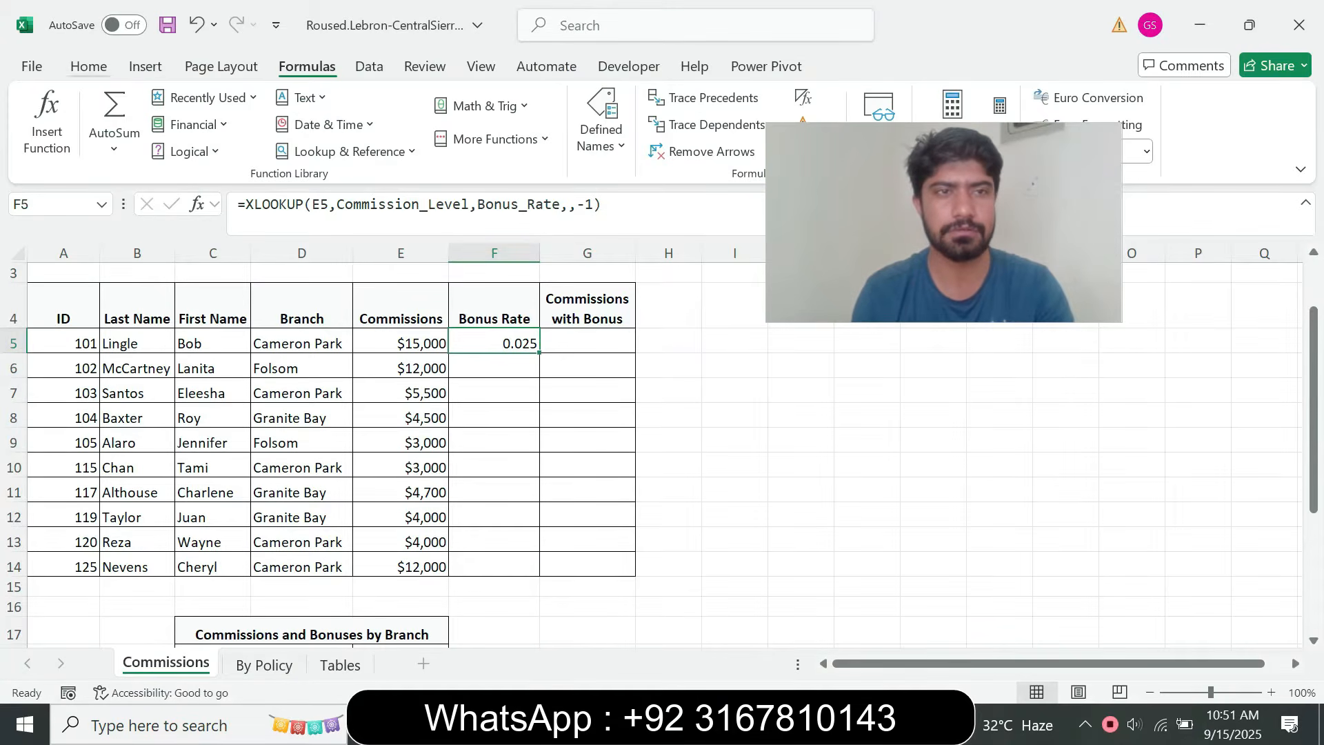
pyautogui.click(89, 66)
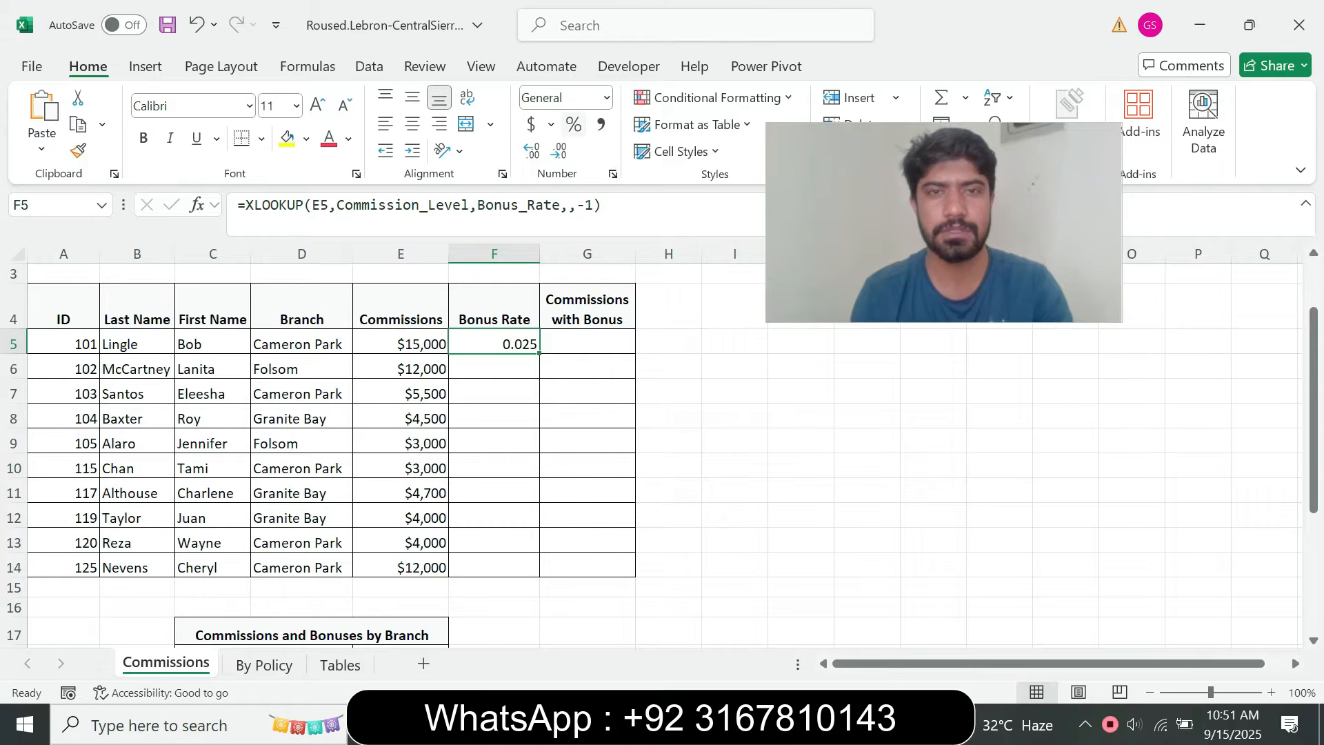
pyautogui.click(573, 124)
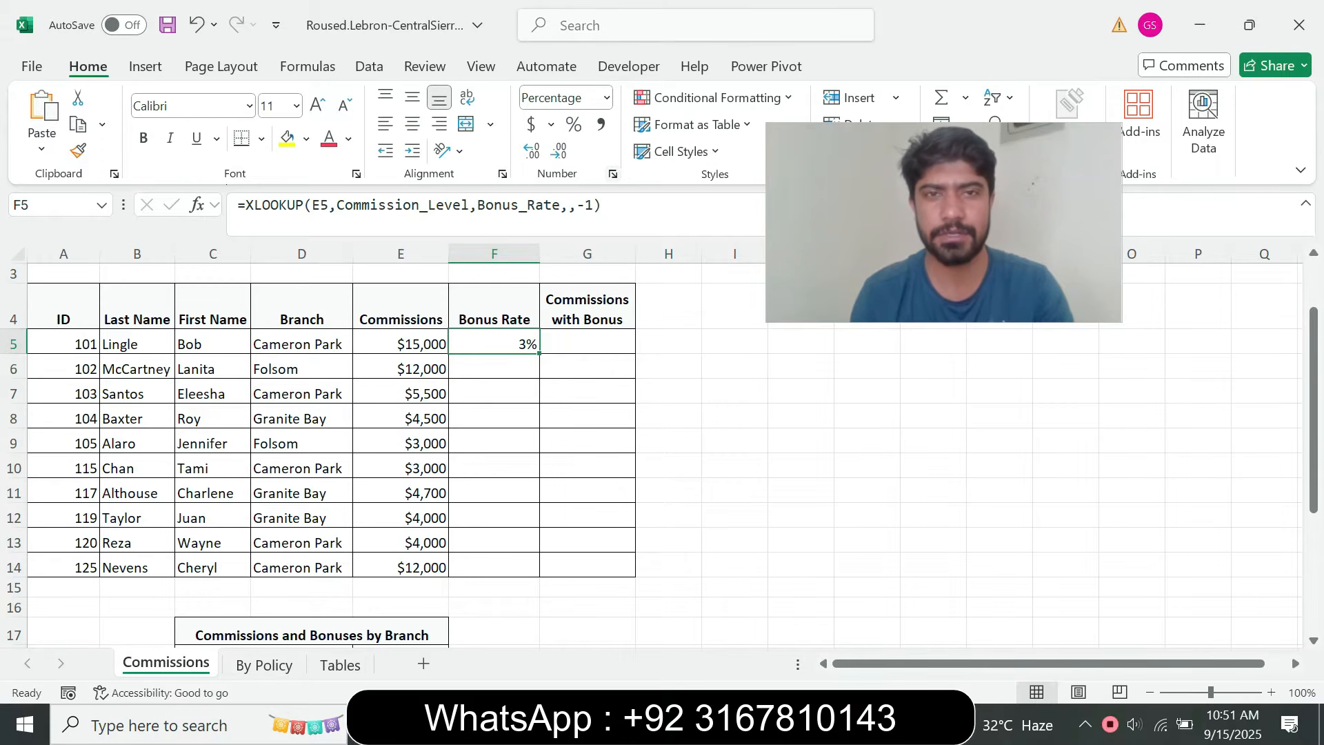
pyautogui.click(612, 174)
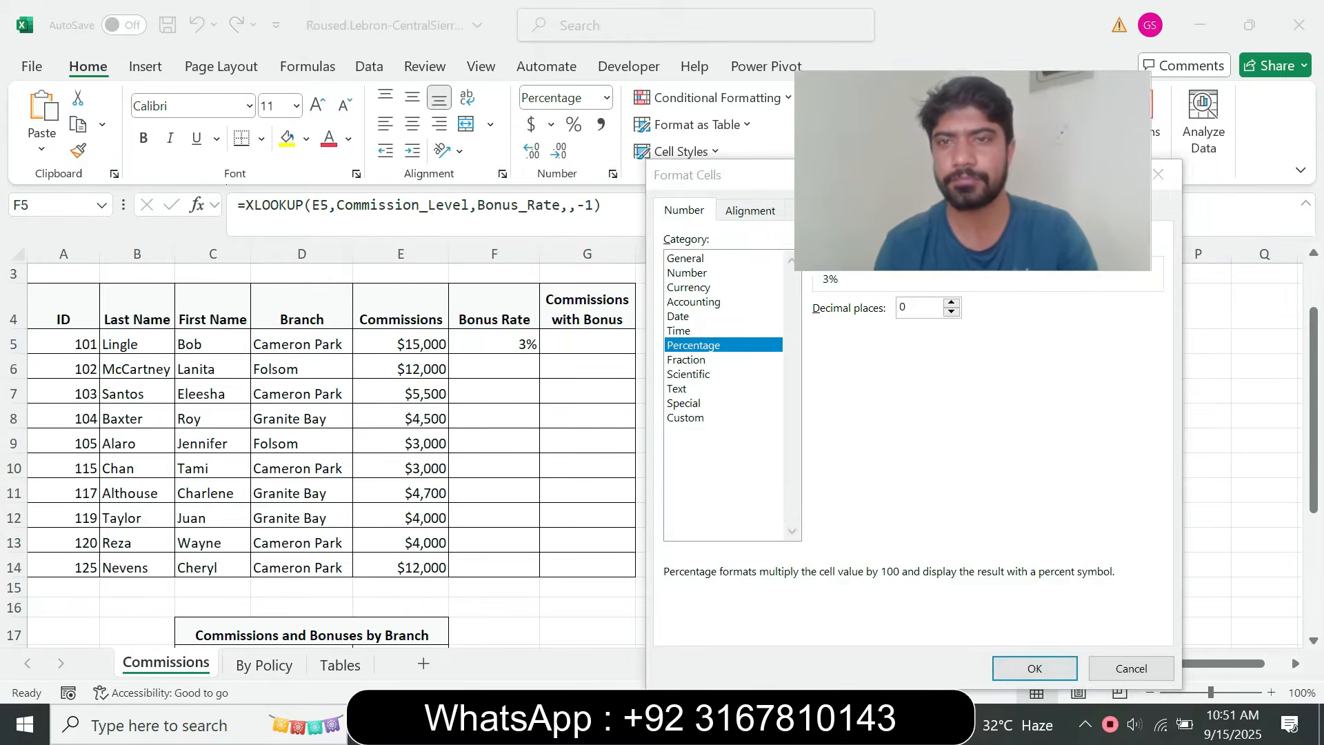
pyautogui.click(951, 302)
pyautogui.click(950, 302)
pyautogui.click(1034, 668)
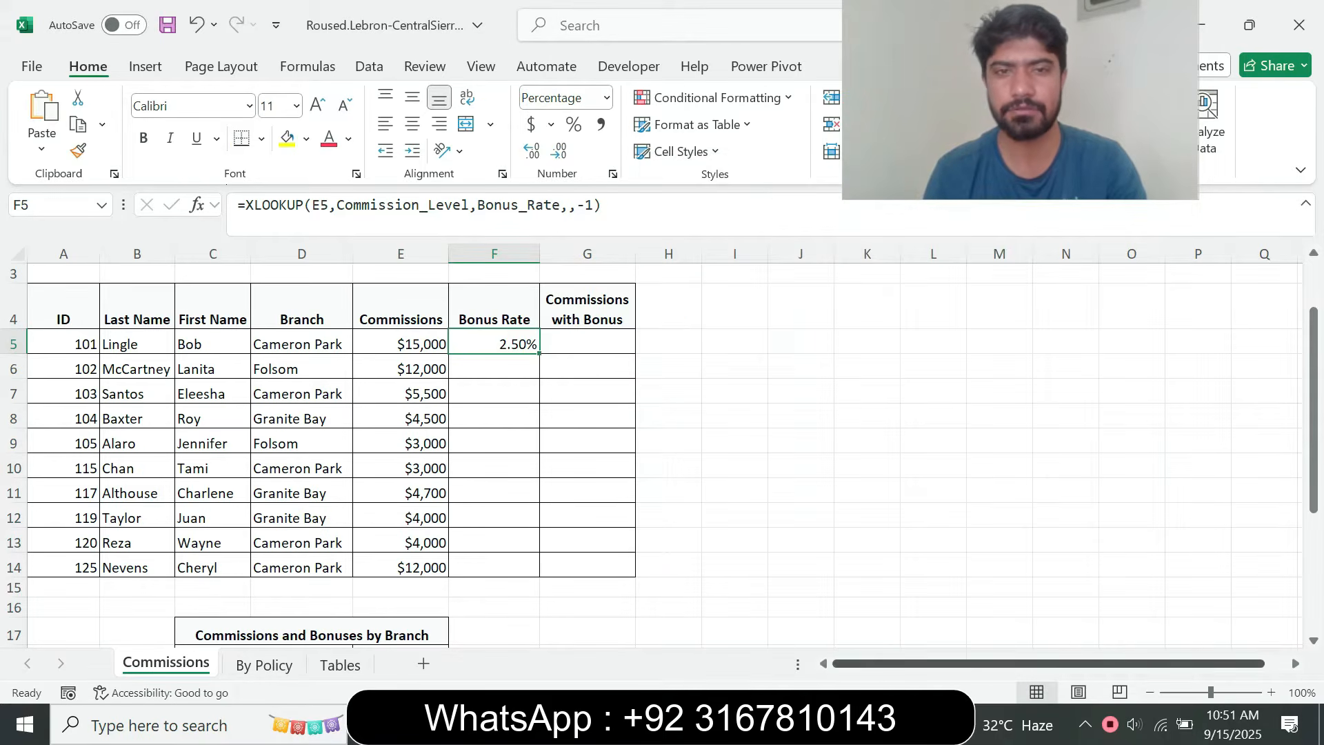
# Copy the formula in cell F5 to cells F6:F14, following instruction step 5 in the browser
pyautogui.hotkey('alt', 'Tab')
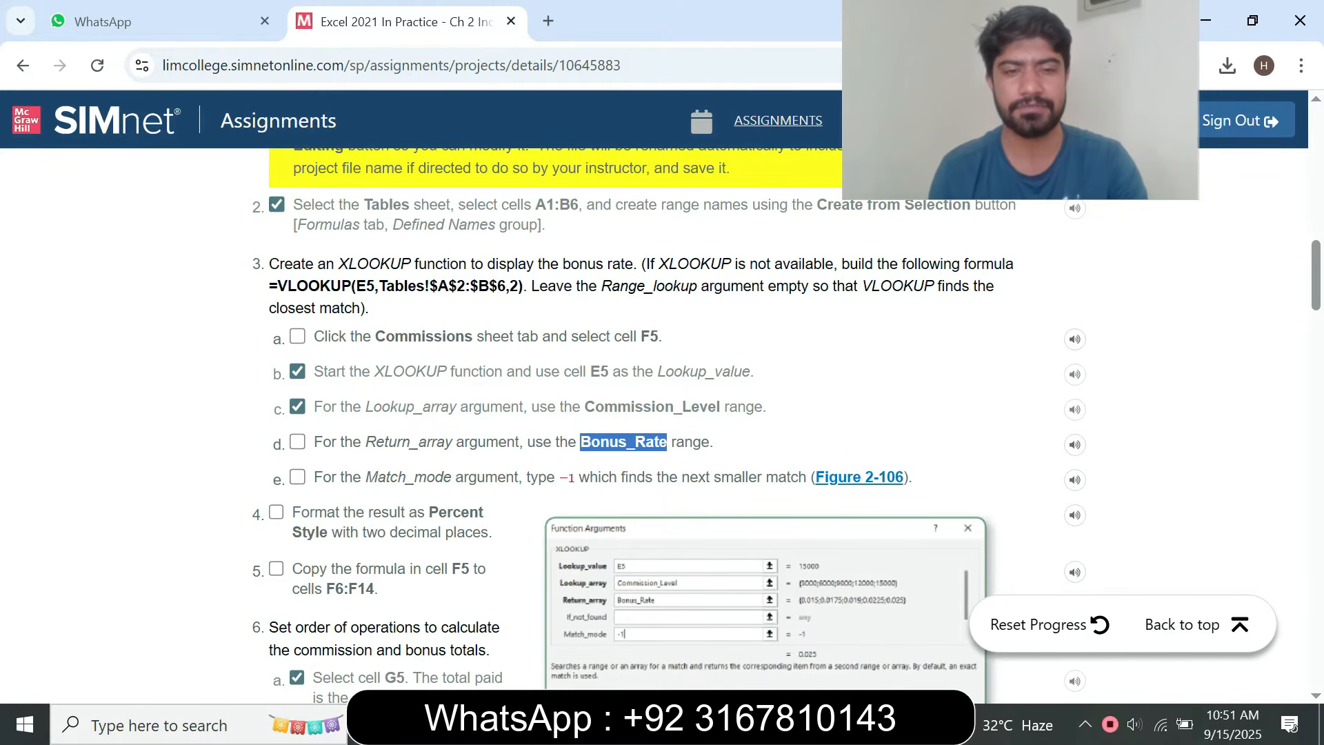
pyautogui.hotkey('alt', 'Tab')
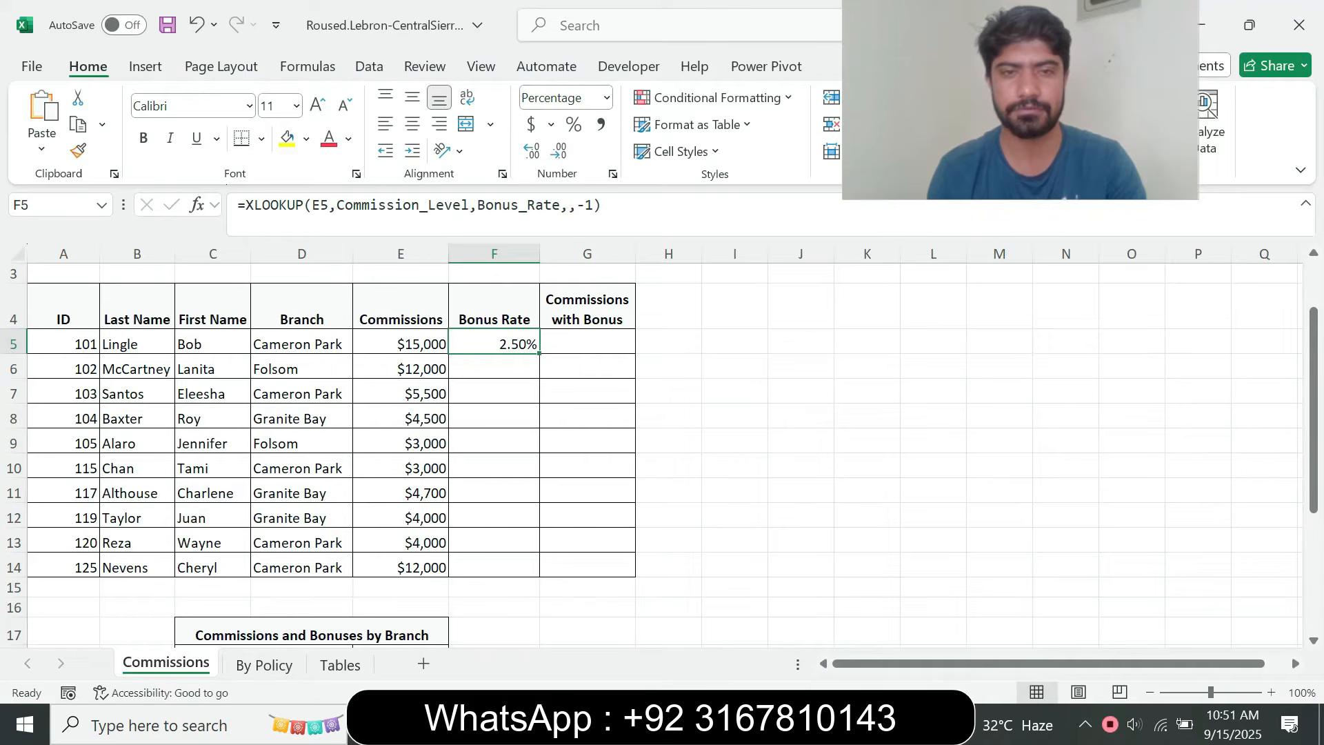
pyautogui.moveTo(539, 353); pyautogui.dragTo(539, 574)
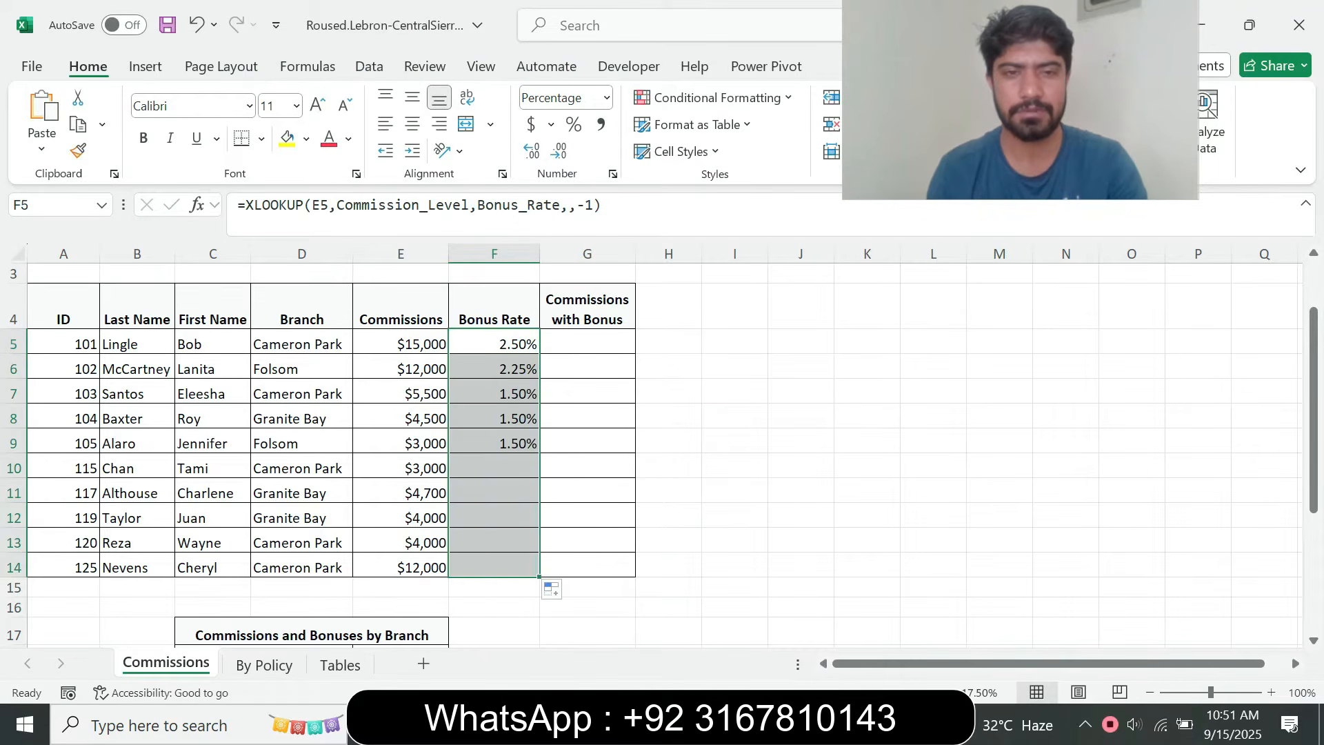
pyautogui.click(586, 393)
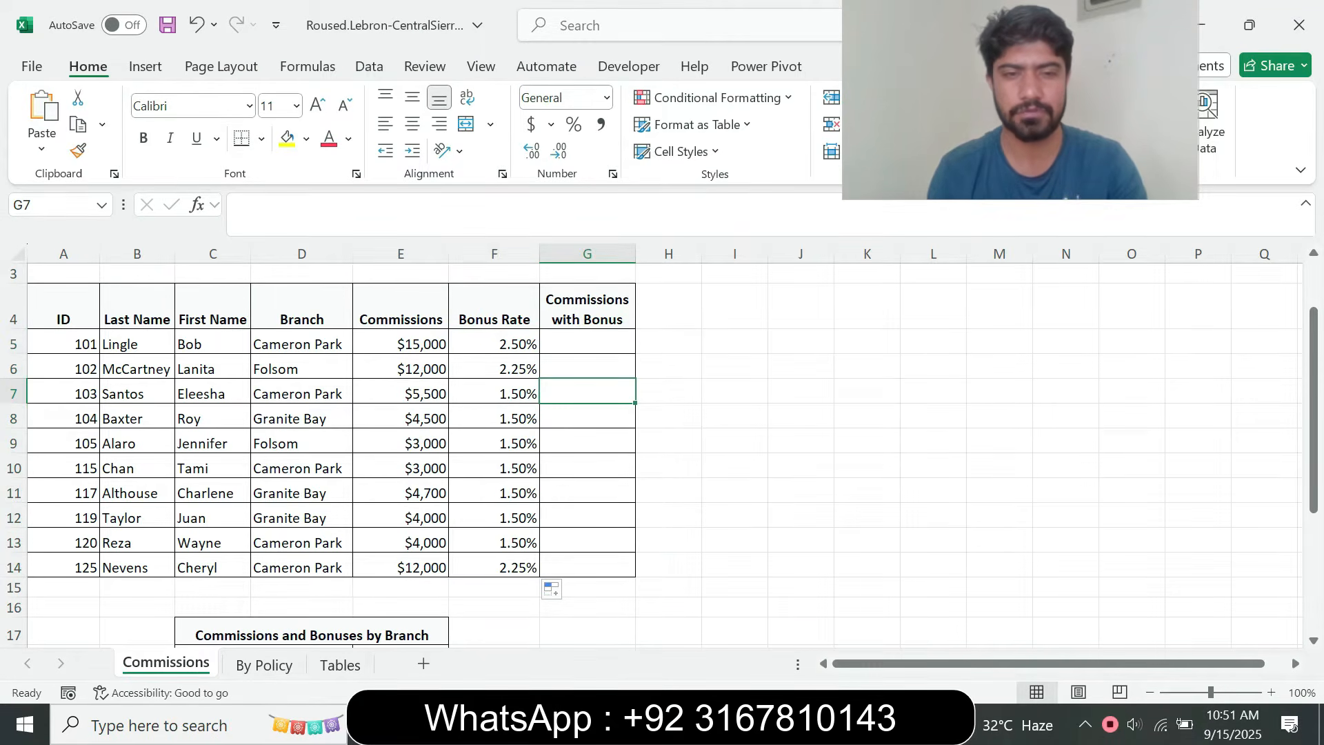
# Read instruction steps 5 and 6a in the browser, and select cell G5 on the Excel Commissions sheet
pyautogui.hotkey('alt', 'Tab')
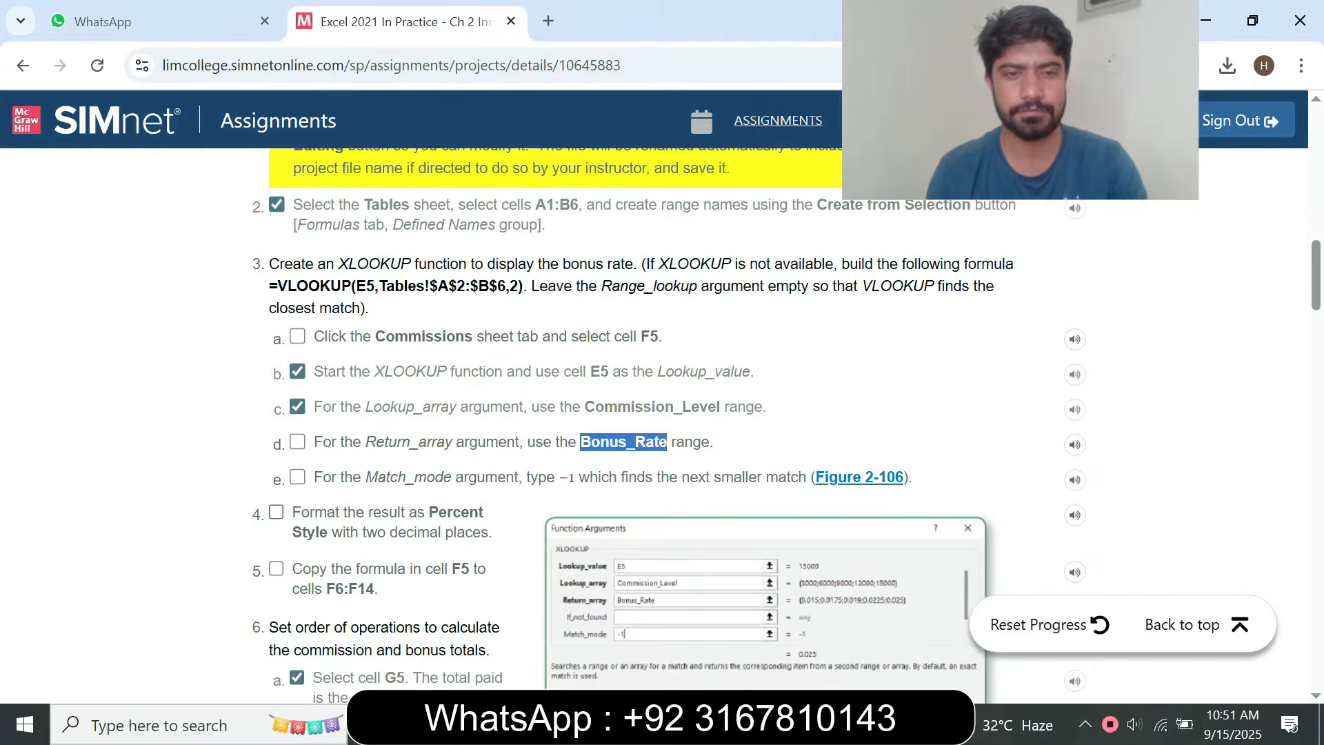
pyautogui.moveTo(379, 591); pyautogui.dragTo(293, 570)
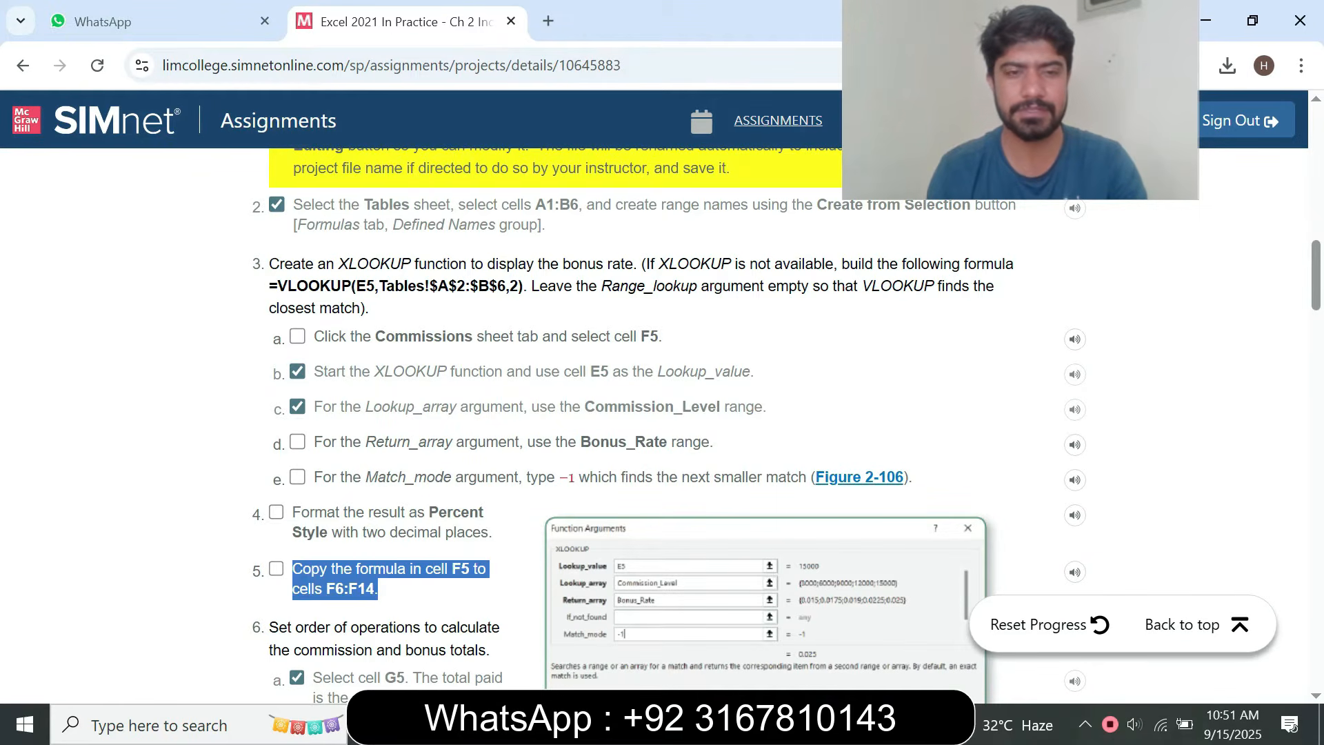
pyautogui.scroll(-4, 786, 424)
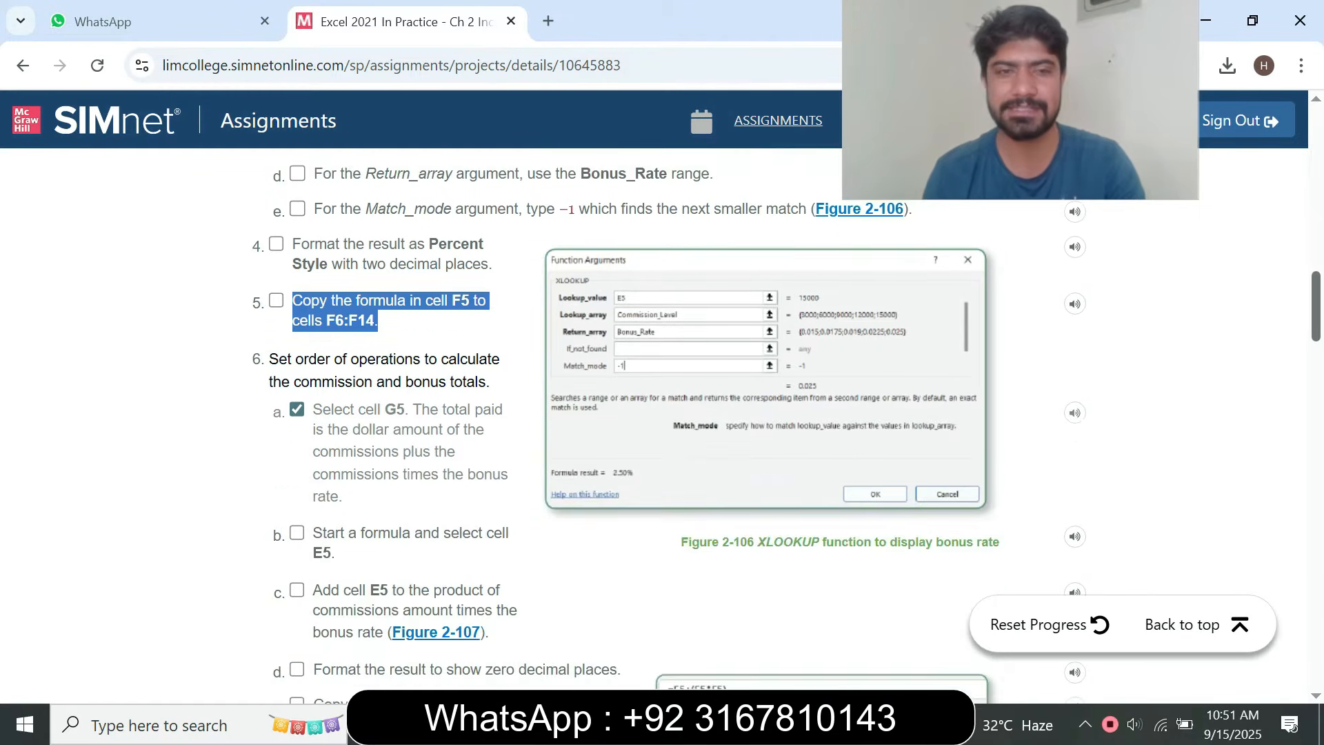
pyautogui.moveTo(1020, 104); pyautogui.dragTo(1025, 159)
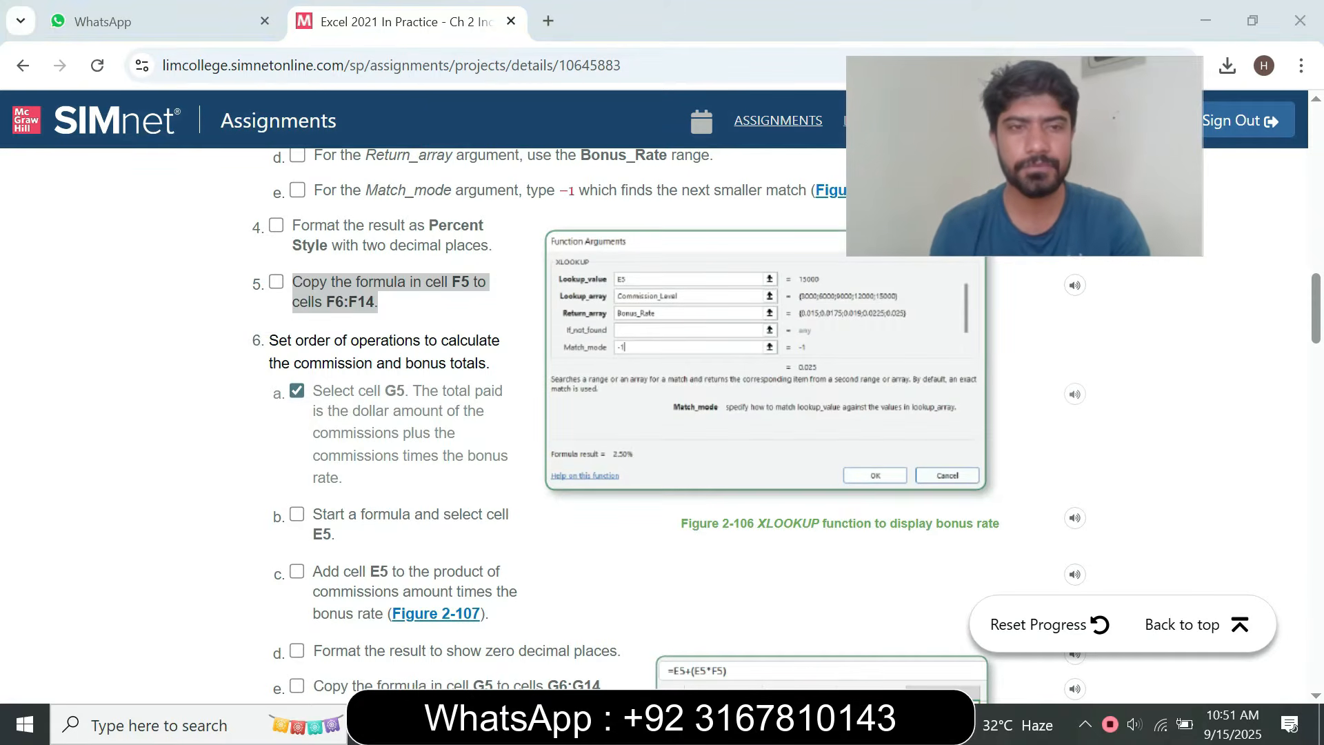
pyautogui.click(786, 424)
pyautogui.moveTo(269, 341); pyautogui.dragTo(478, 514)
pyautogui.click(452, 444)
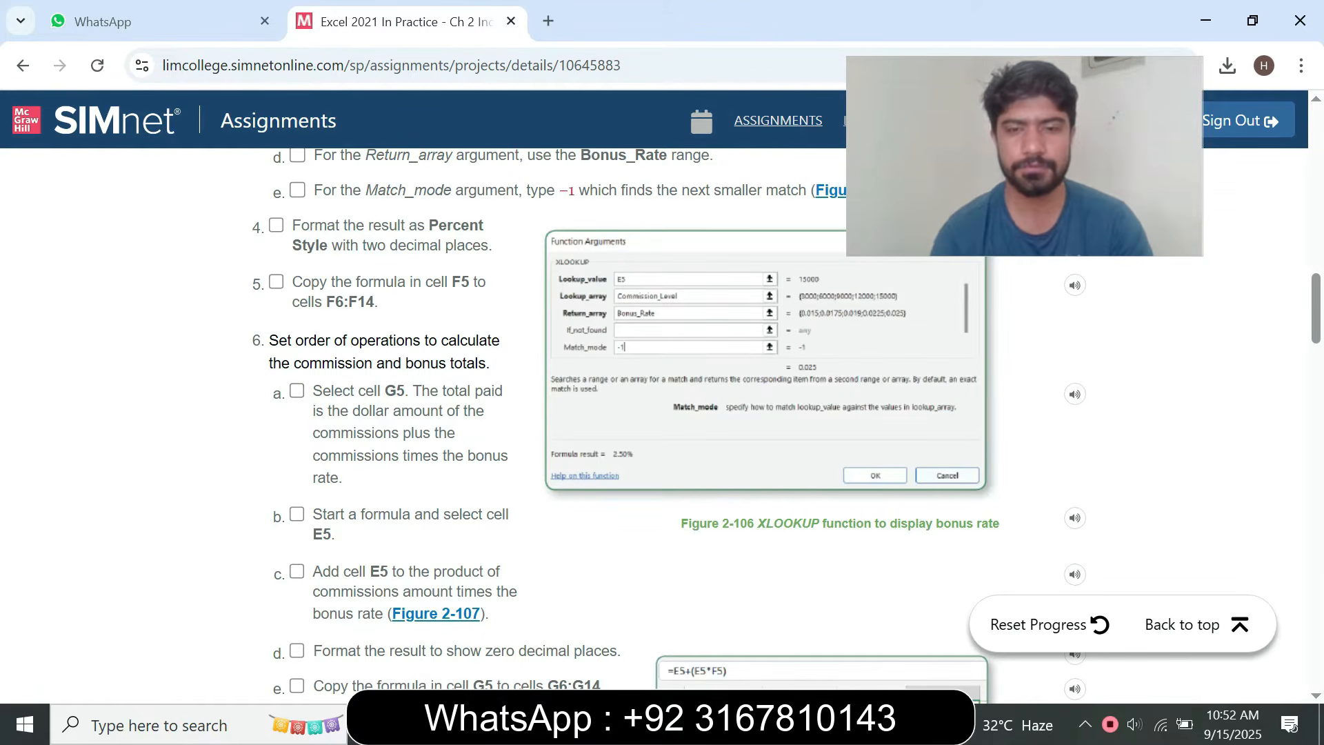
pyautogui.hotkey('alt', 'Tab')
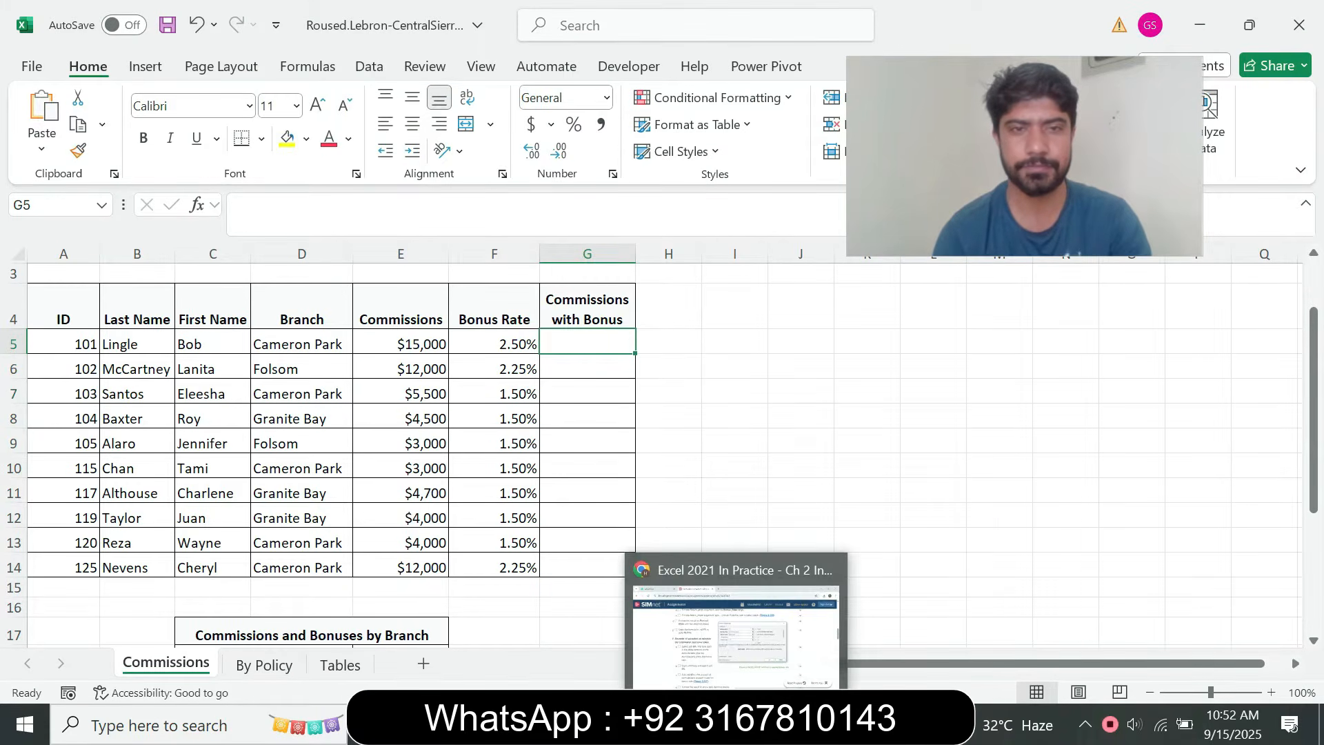
# Examine instruction steps 6a to 6e and Figure 2-107 in the browser for the commission and bonus total formula
pyautogui.click(736, 724)
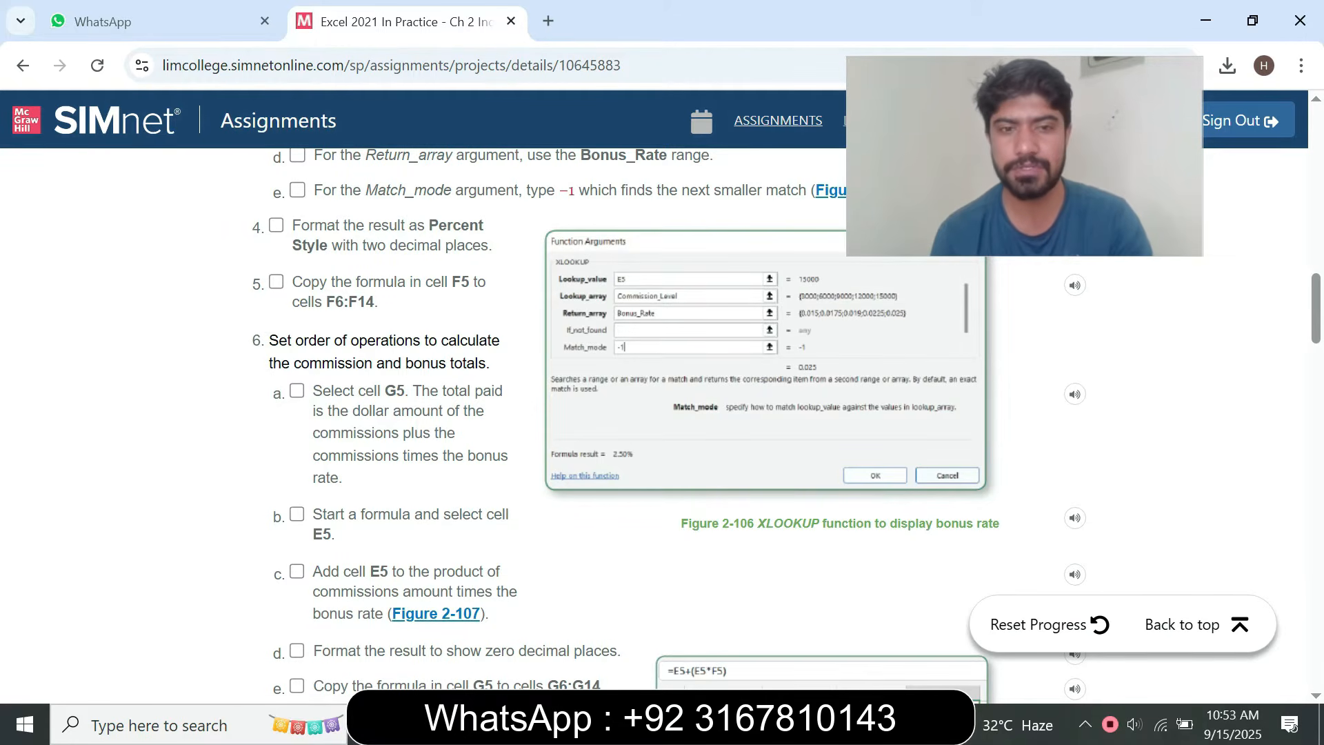
pyautogui.scroll(-1, 662, 413)
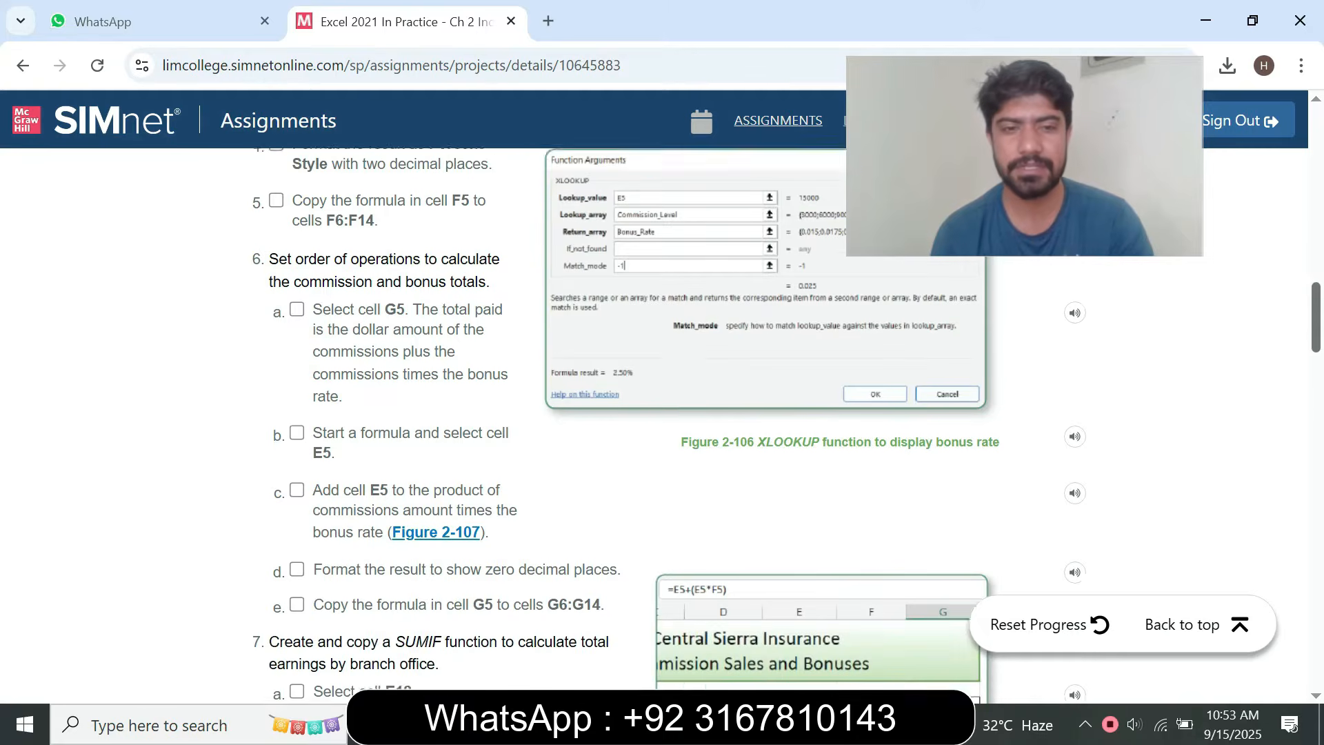
pyautogui.scroll(-1, 786, 424)
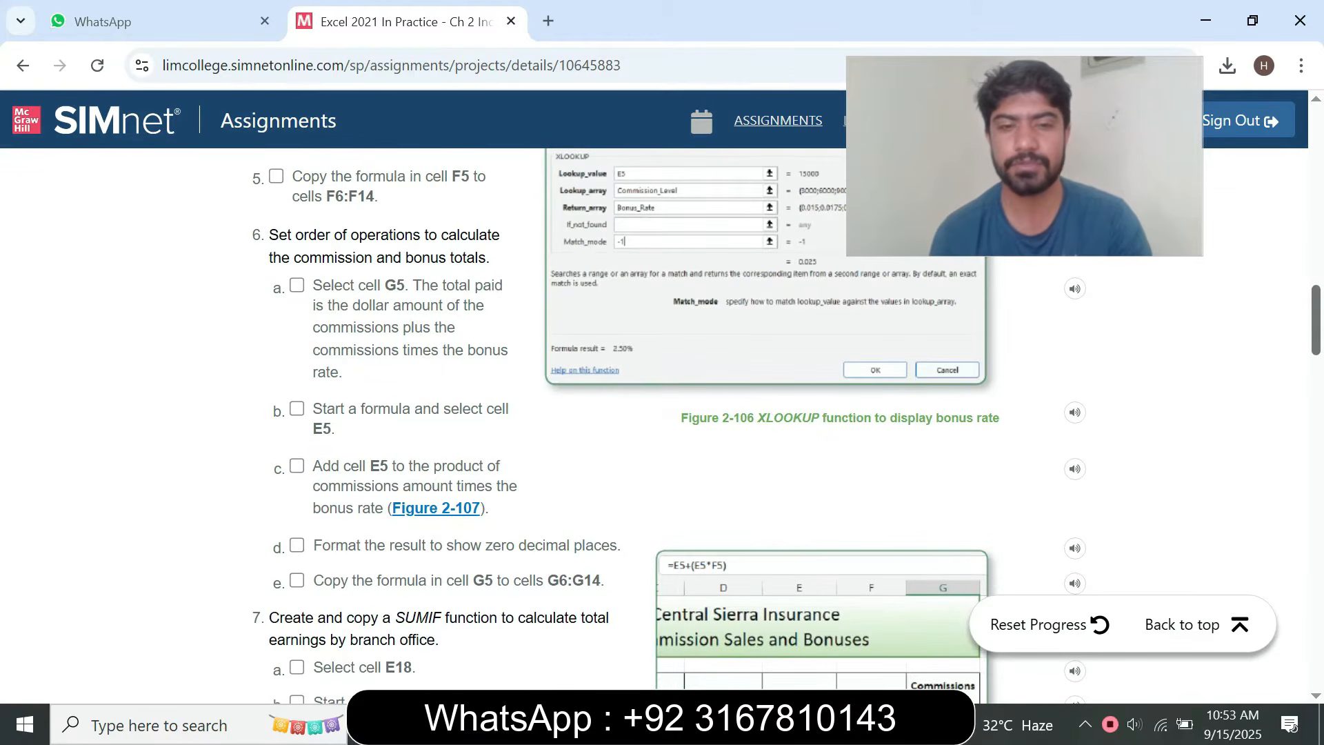
pyautogui.scroll(1, 669, 424)
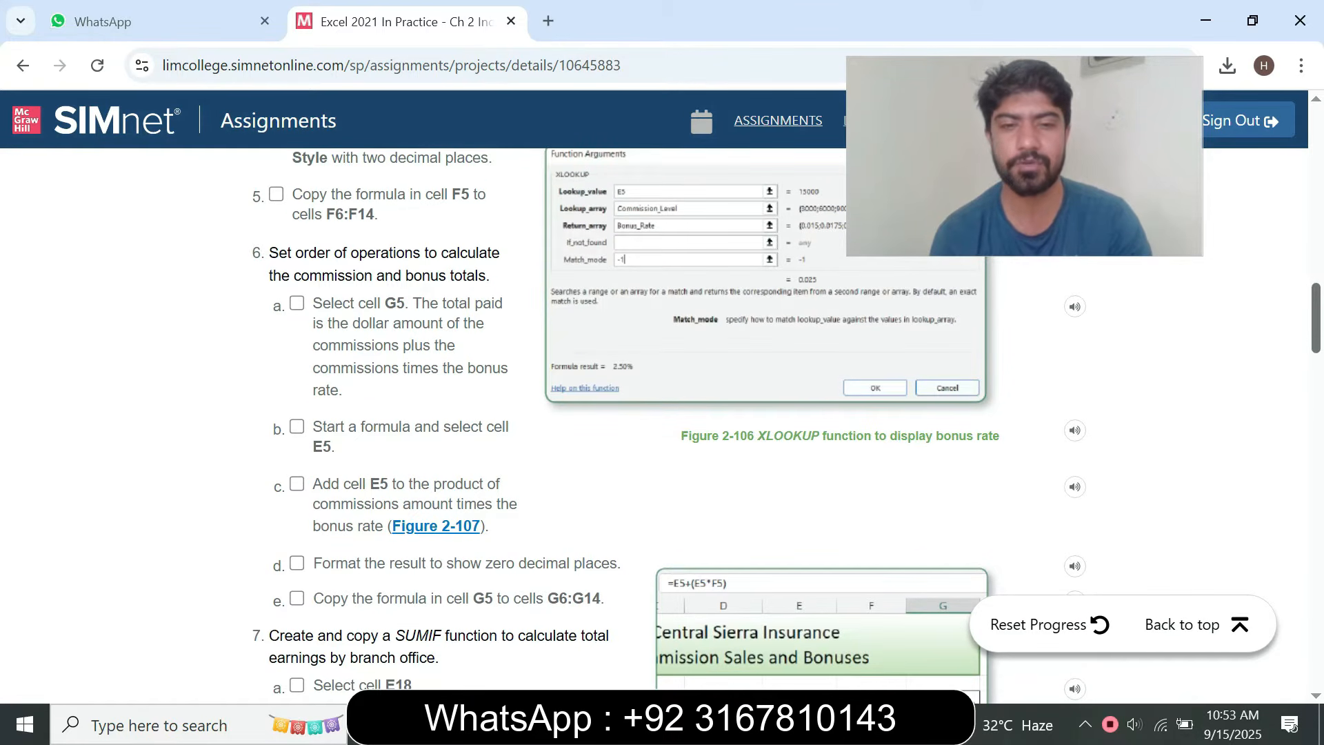
pyautogui.scroll(3, 787, 425)
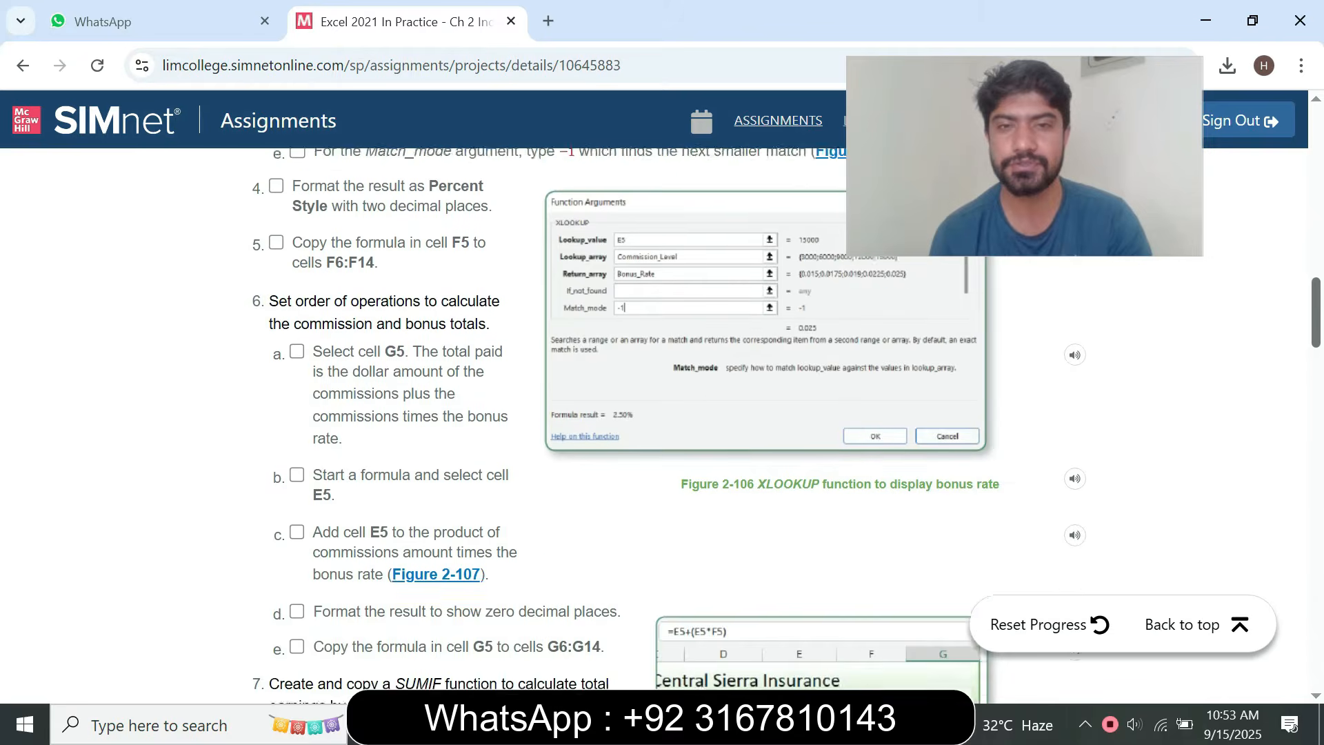
pyautogui.scroll(-5, 786, 424)
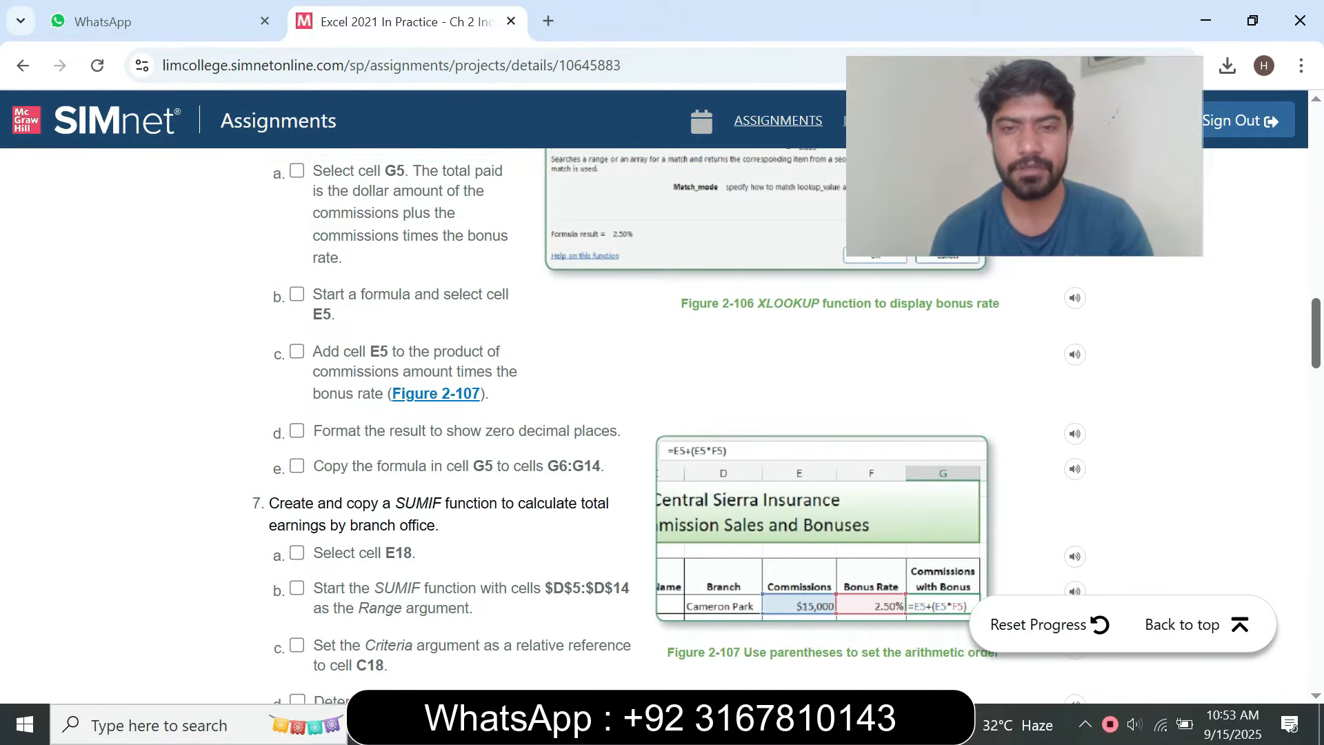
pyautogui.scroll(1, 787, 425)
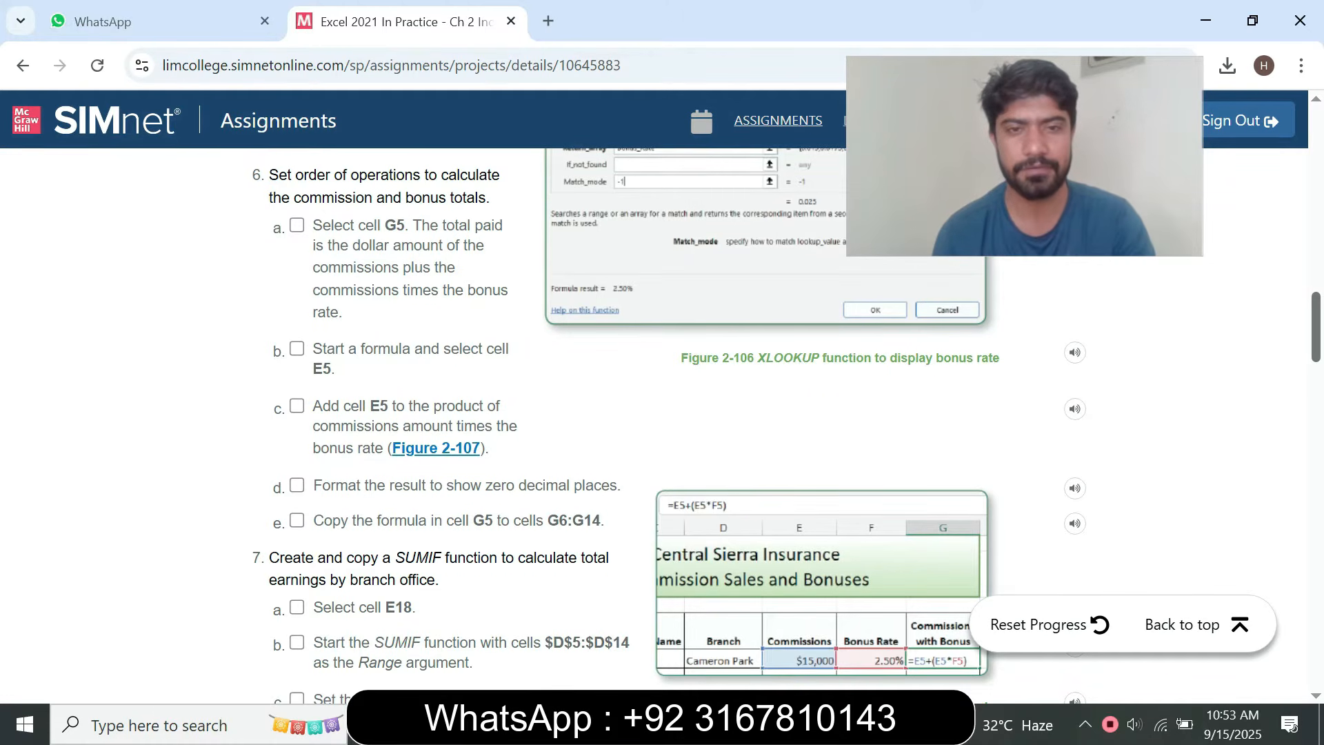
pyautogui.scroll(3, 787, 425)
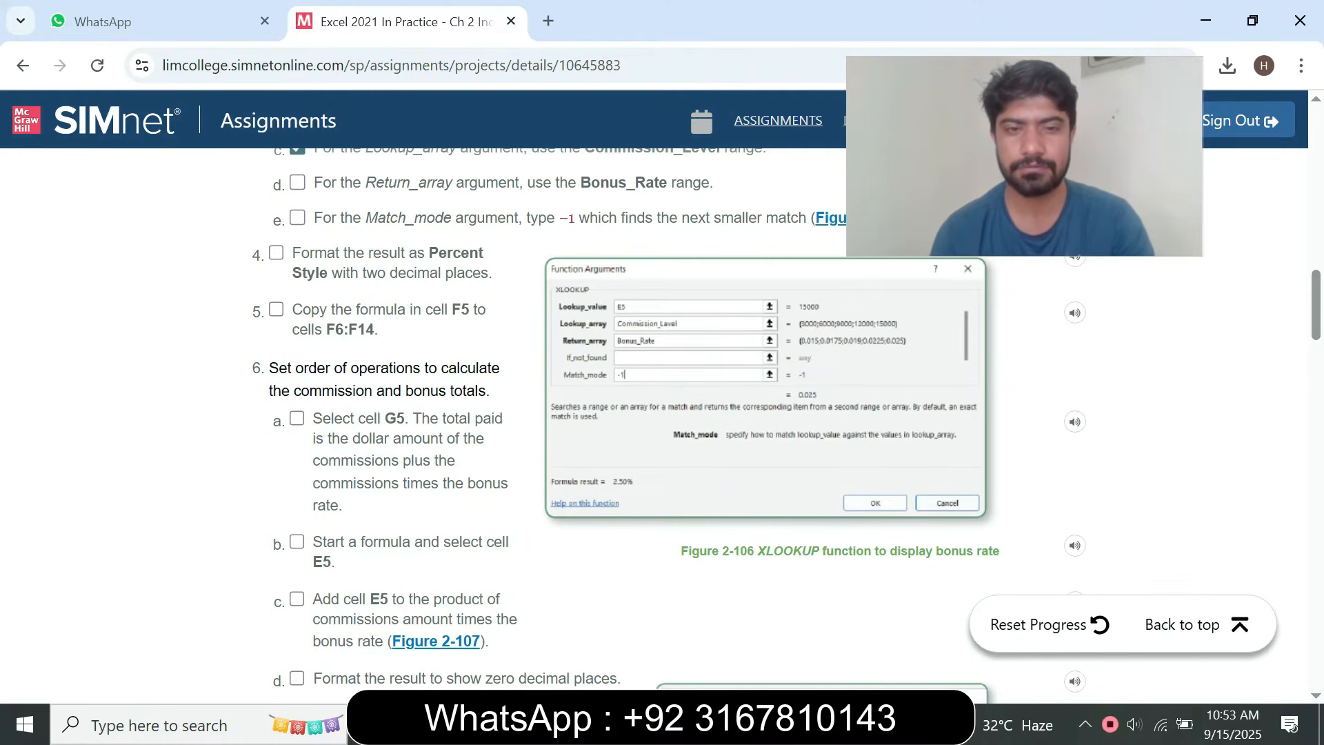
# Switch to Excel and enter the formula =E5+(E5*F5) in cell G5 of the Commissions sheet
pyautogui.hotkey('alt', 'Tab')
pyautogui.write('=')
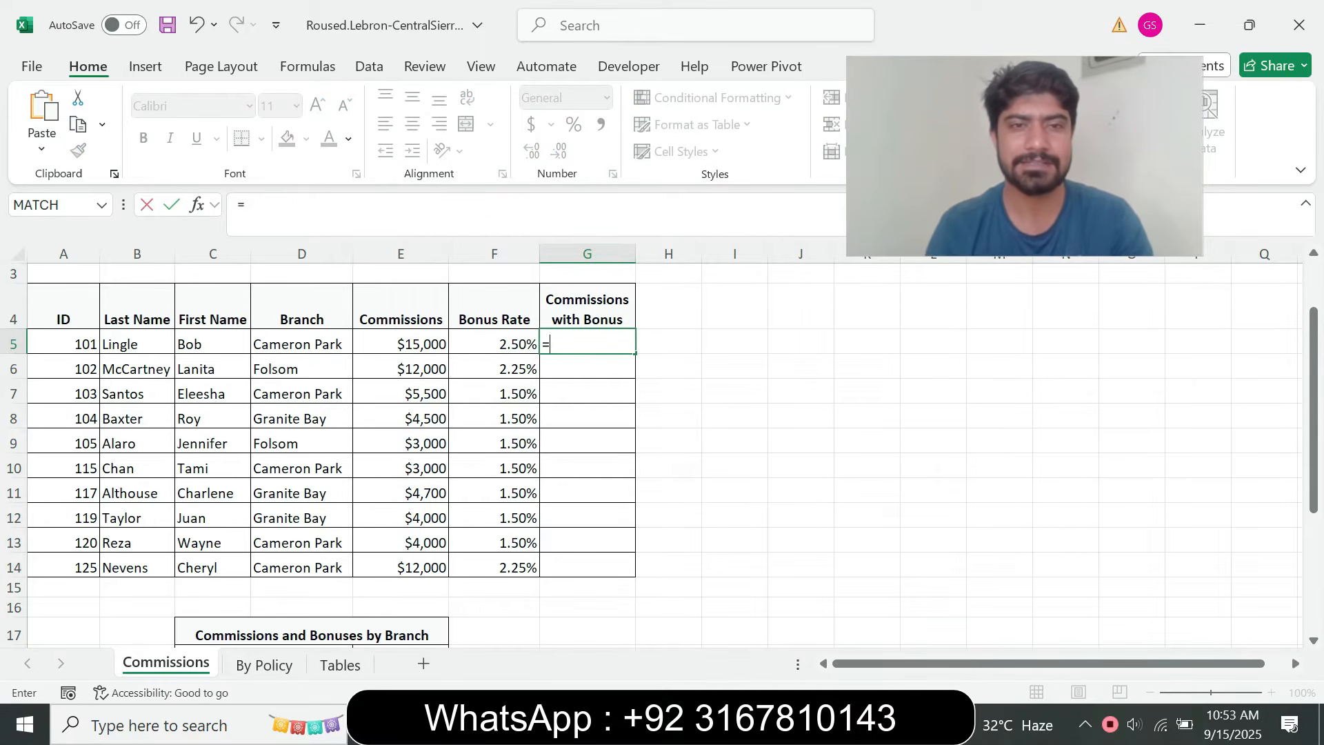
pyautogui.press('Left')
pyautogui.press('Left')
pyautogui.write('+(')
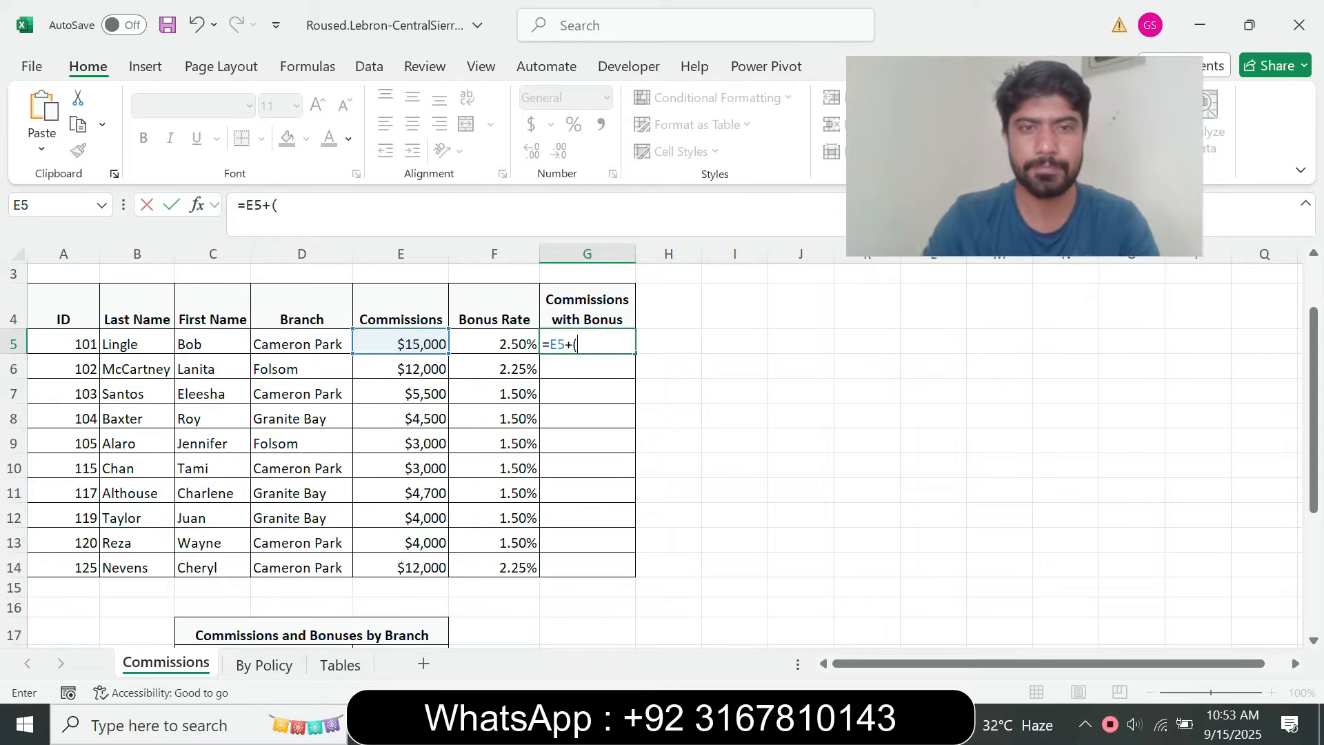
pyautogui.click(282, 206)
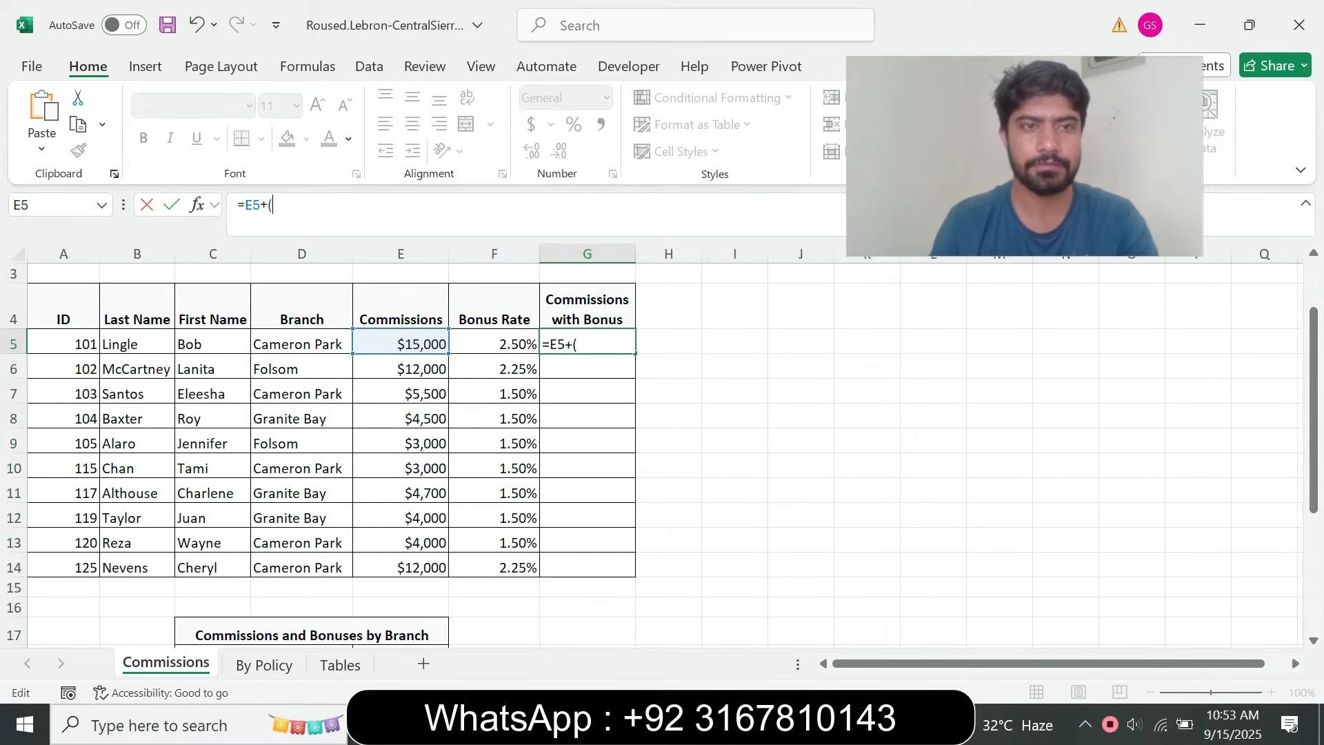
pyautogui.write('E5')
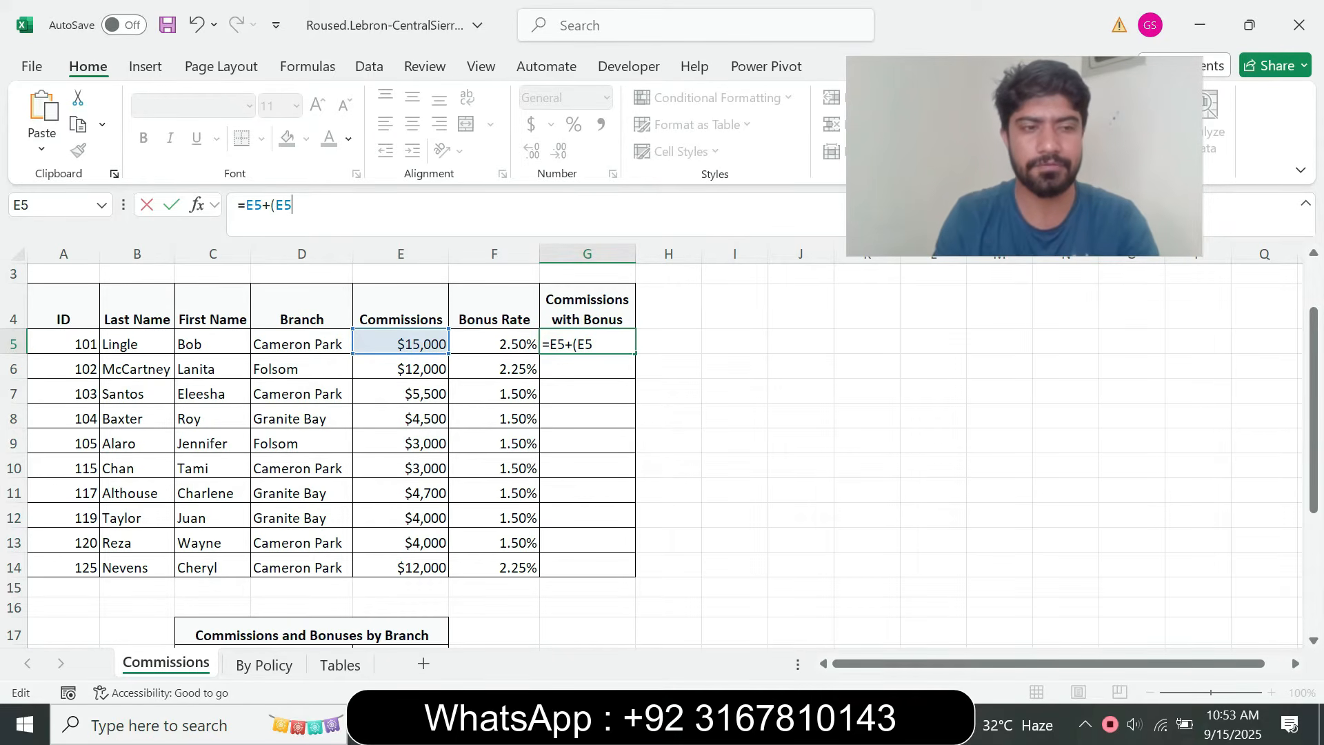
pyautogui.write('*')
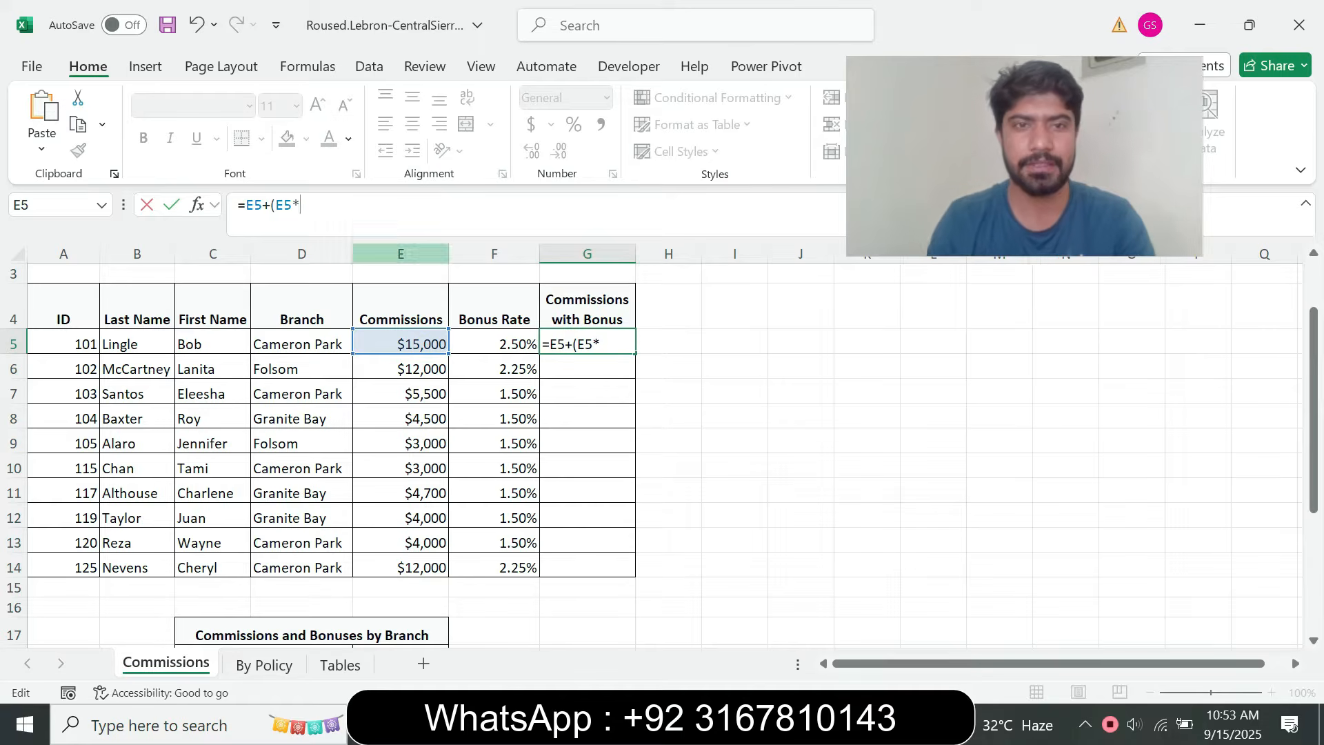
pyautogui.click(494, 343)
pyautogui.write(')')
pyautogui.press('Return')
pyautogui.click(587, 343)
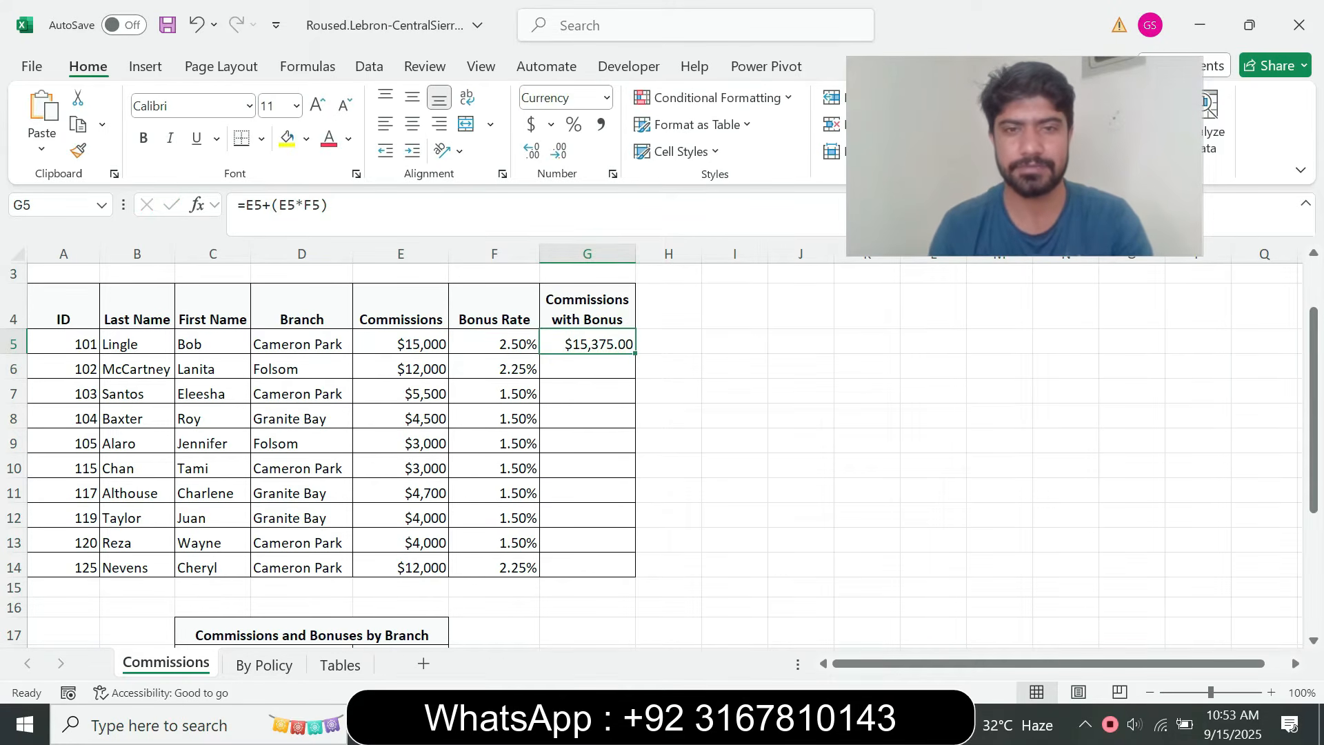
# Format cell G5 as Currency with zero decimal places, following instruction step 6d in the browser
pyautogui.hotkey('alt', 'Tab')
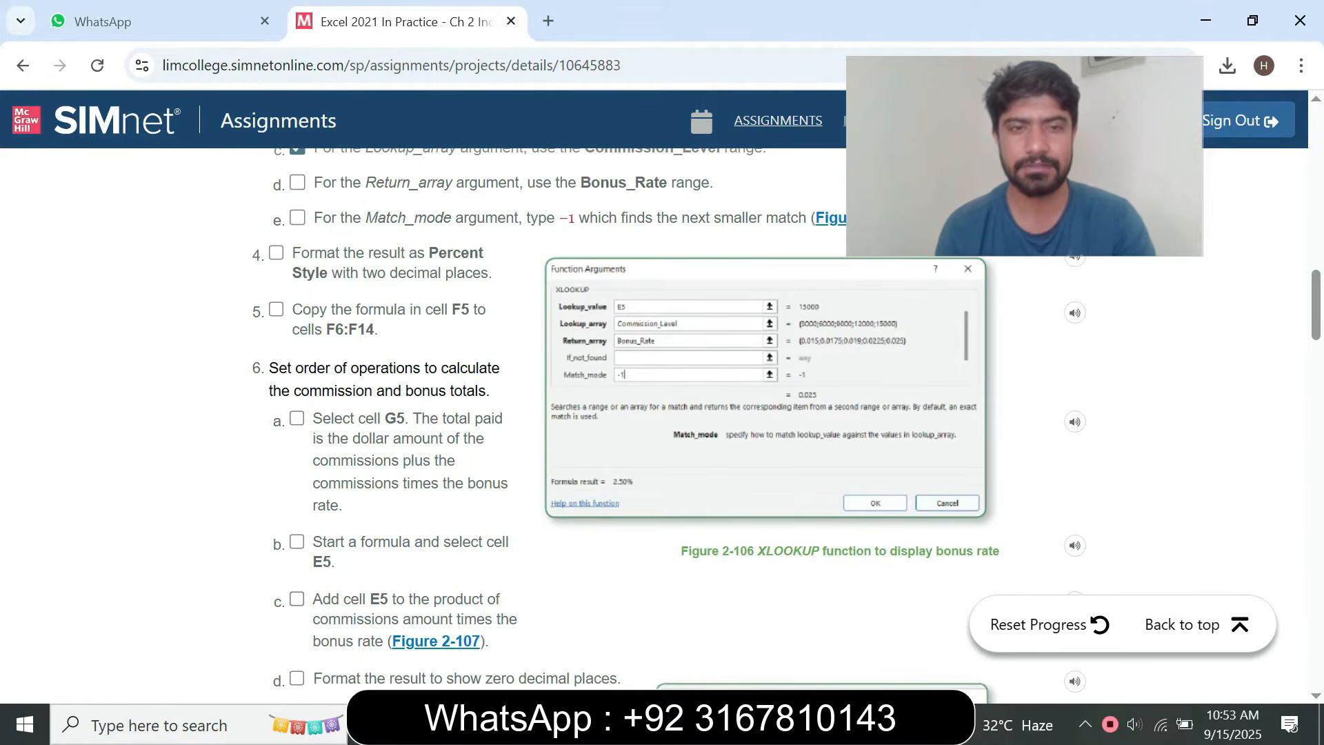
pyautogui.hotkey('alt', 'Tab')
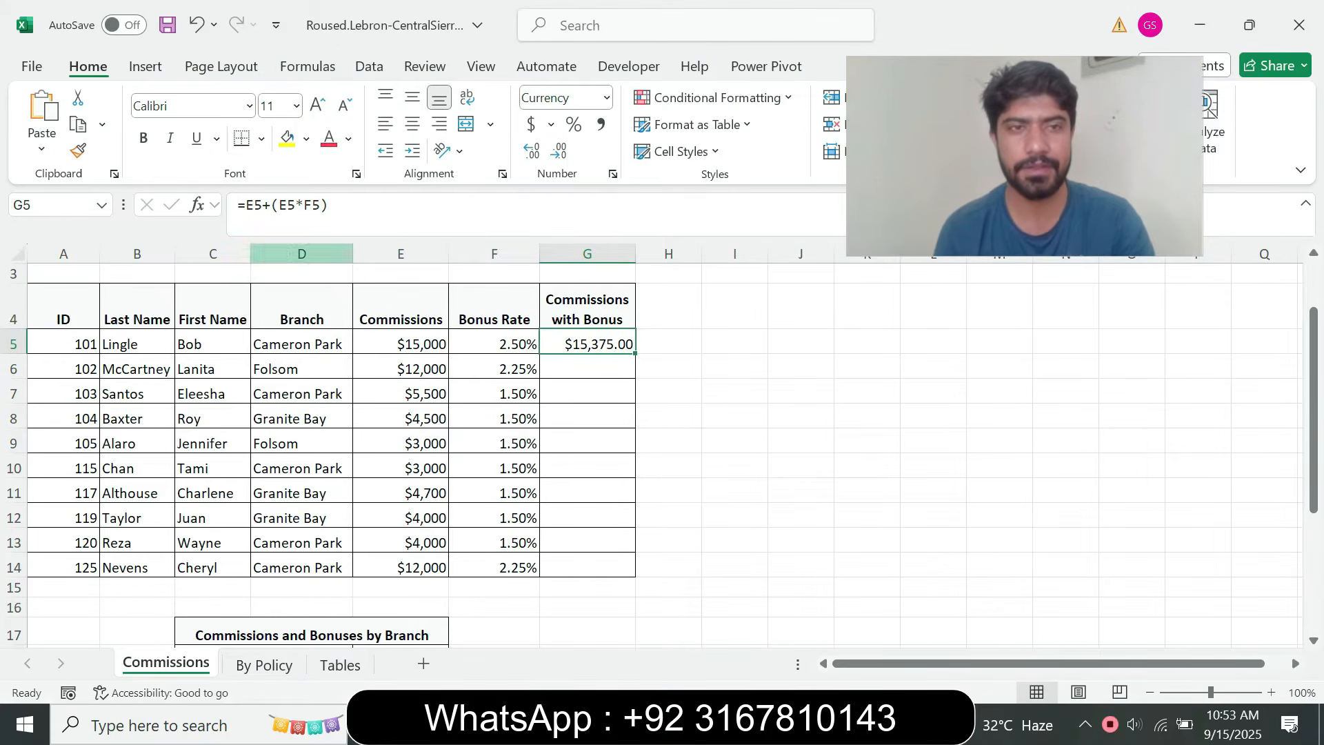
pyautogui.hotkey('alt', 'Tab')
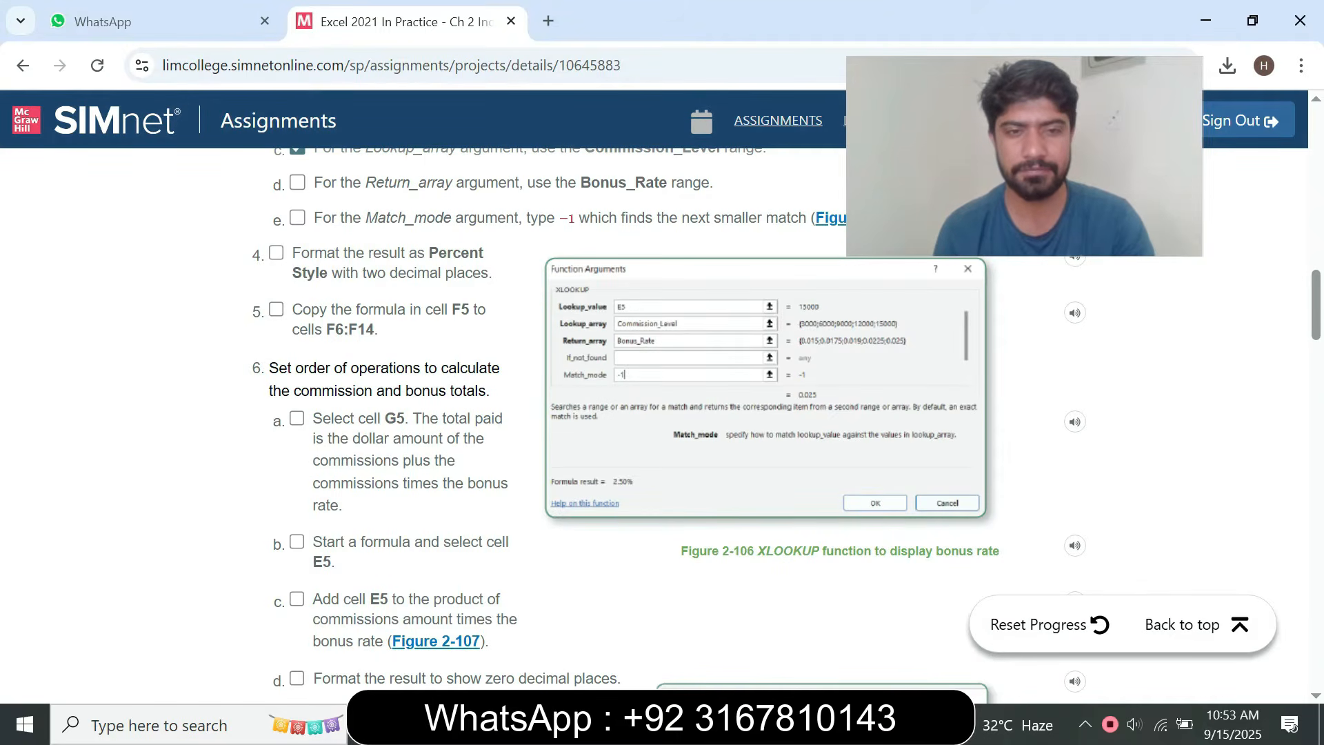
pyautogui.scroll(-3, 703, 424)
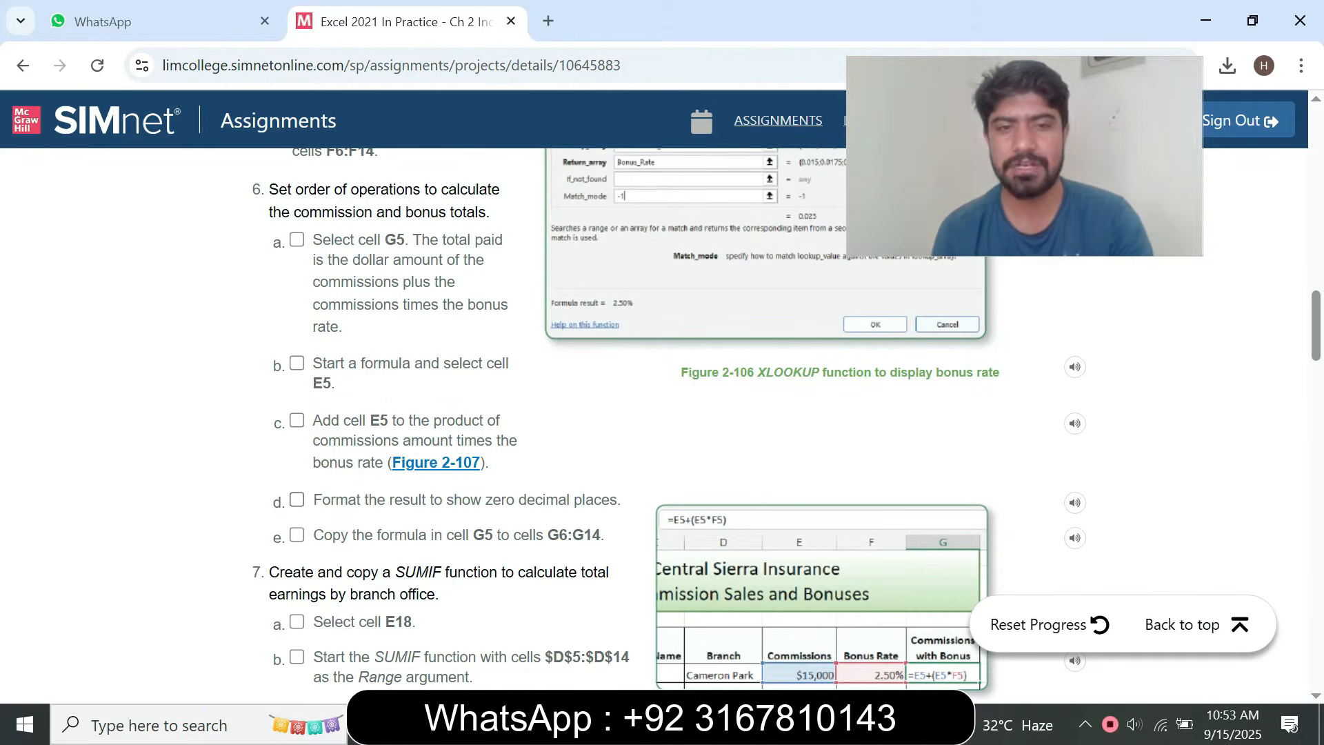
pyautogui.hotkey('alt', 'Tab')
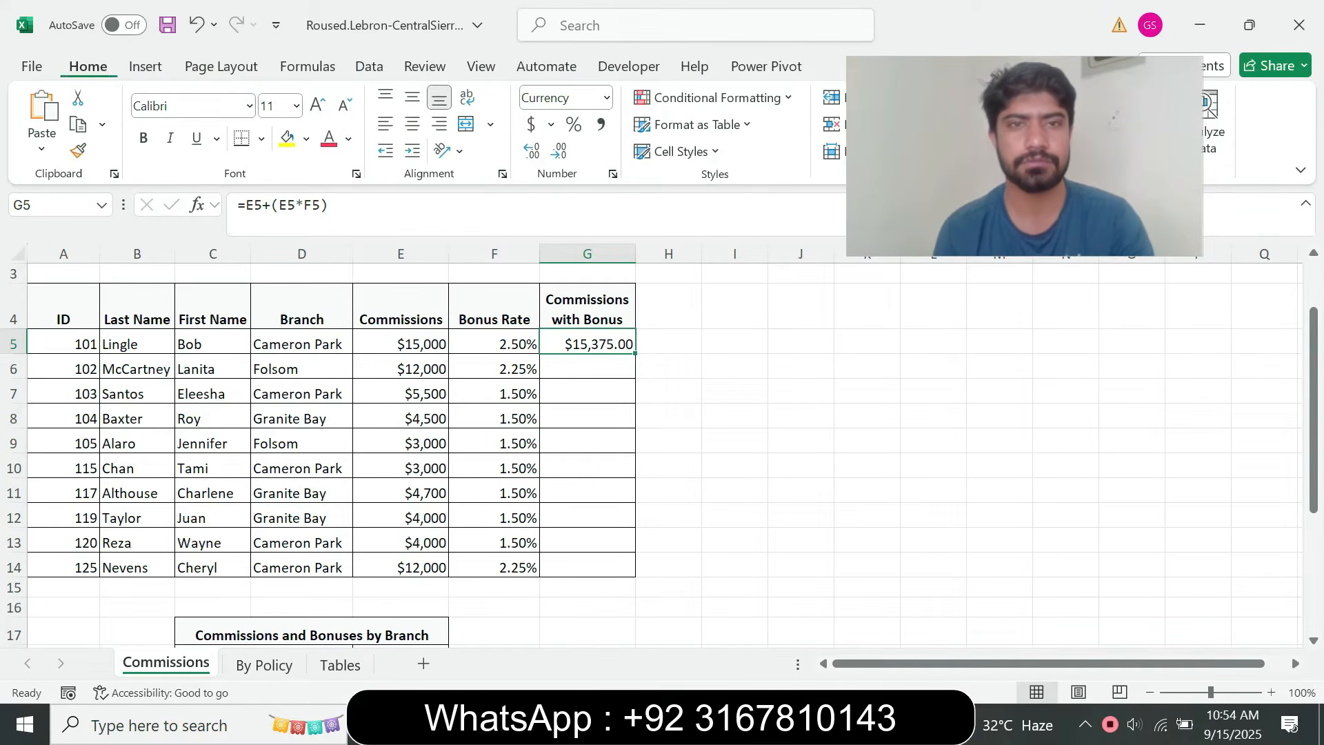
pyautogui.hotkey('alt', 'Tab')
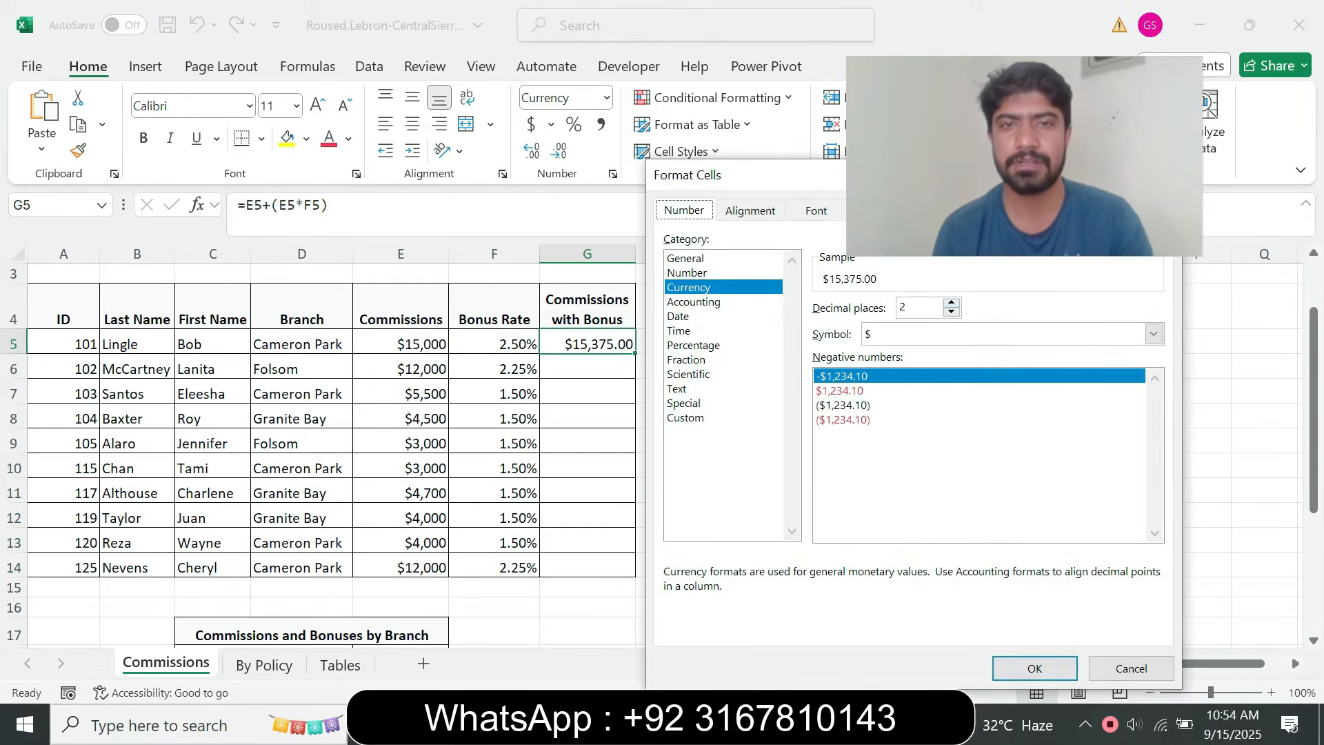
pyautogui.click(951, 302)
pyautogui.click(952, 302)
pyautogui.press('Down')
pyautogui.press('Down')
pyautogui.press('Down')
pyautogui.press('Down')
pyautogui.press('Return')
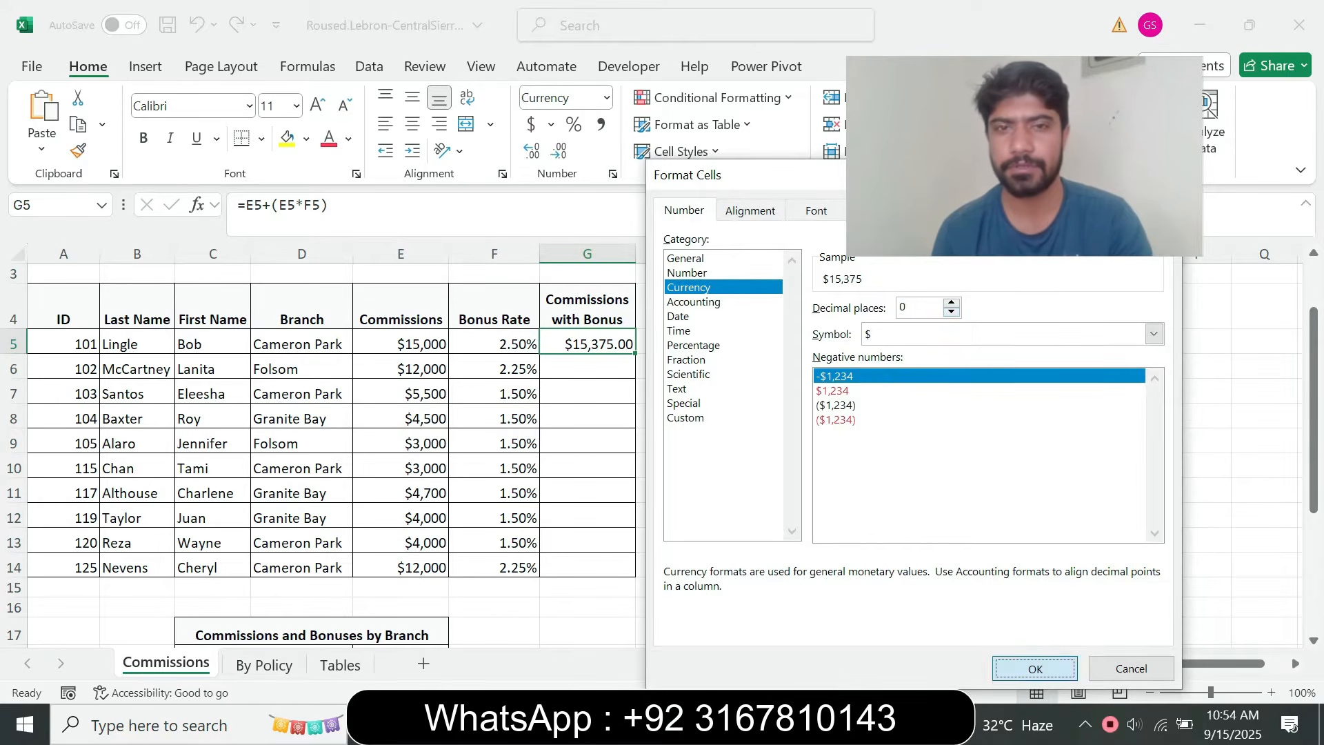
# Copy the formula in cell G5 to cells G6:G14, following instruction step 6e in the browser
pyautogui.hotkey('alt', 'Tab')
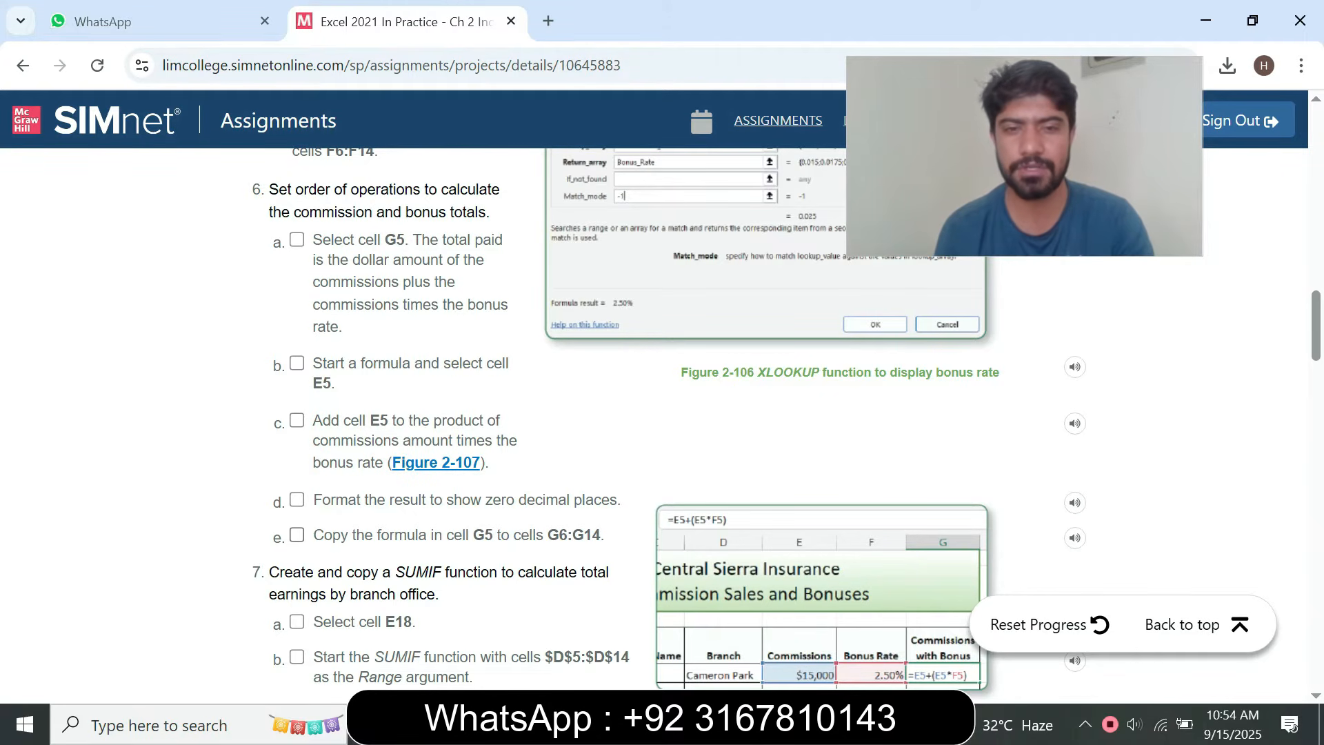
pyautogui.hotkey('alt', 'Tab')
pyautogui.moveTo(635, 352); pyautogui.dragTo(624, 574)
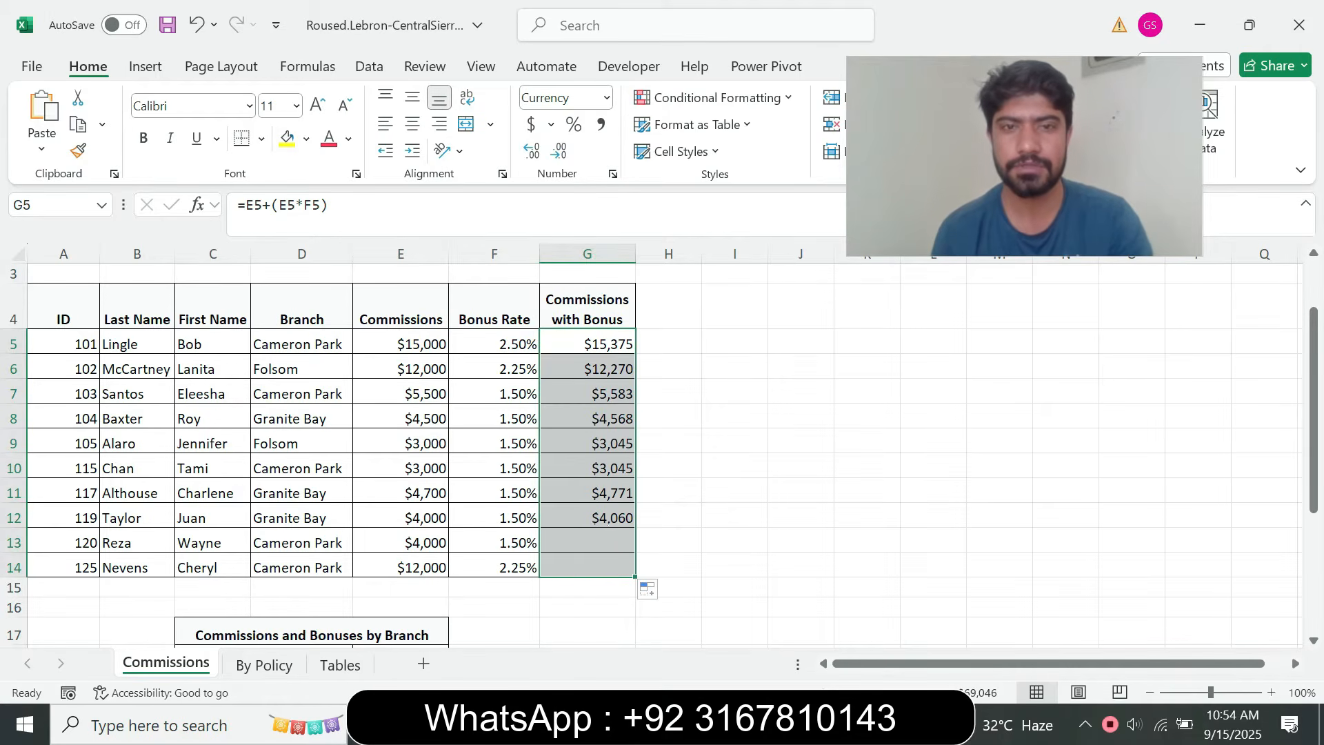
pyautogui.click(587, 516)
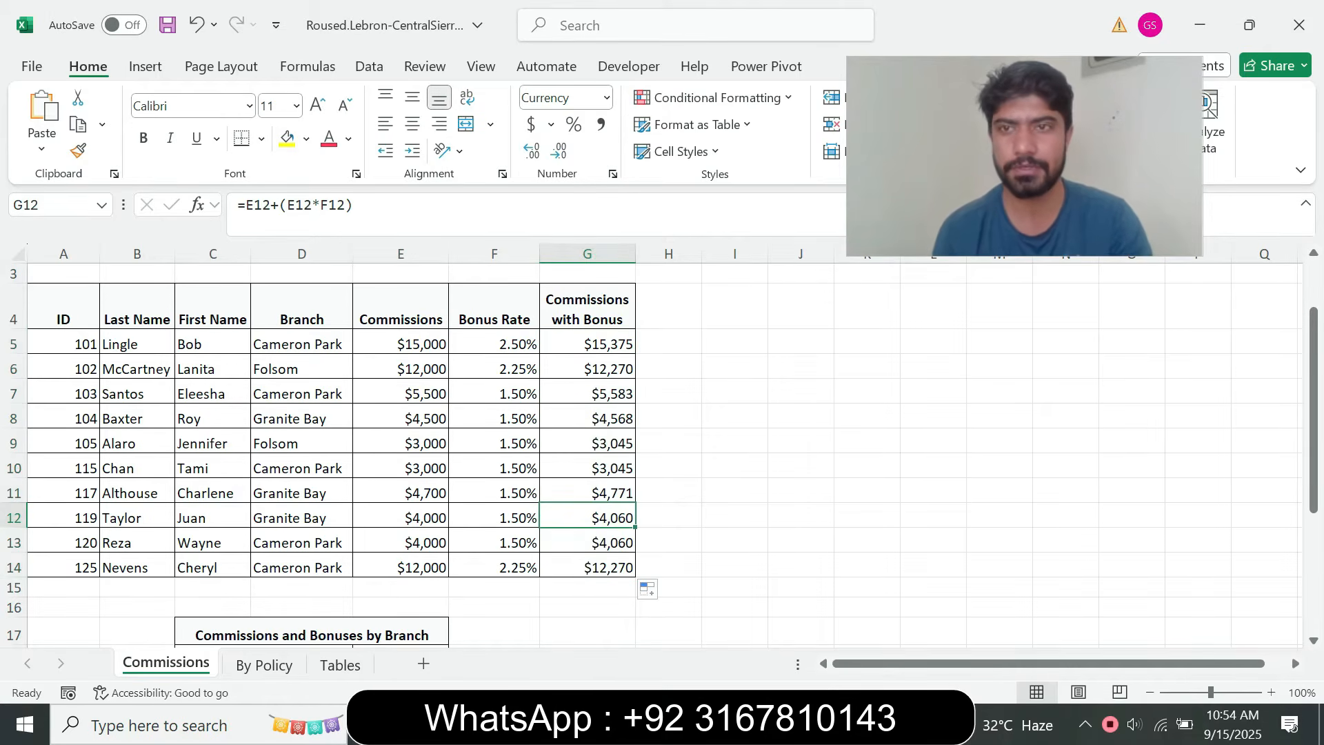
# Check off instruction step 7a in the browser, and select cell E18 on the Excel Commissions sheet
pyautogui.hotkey('alt', 'Tab')
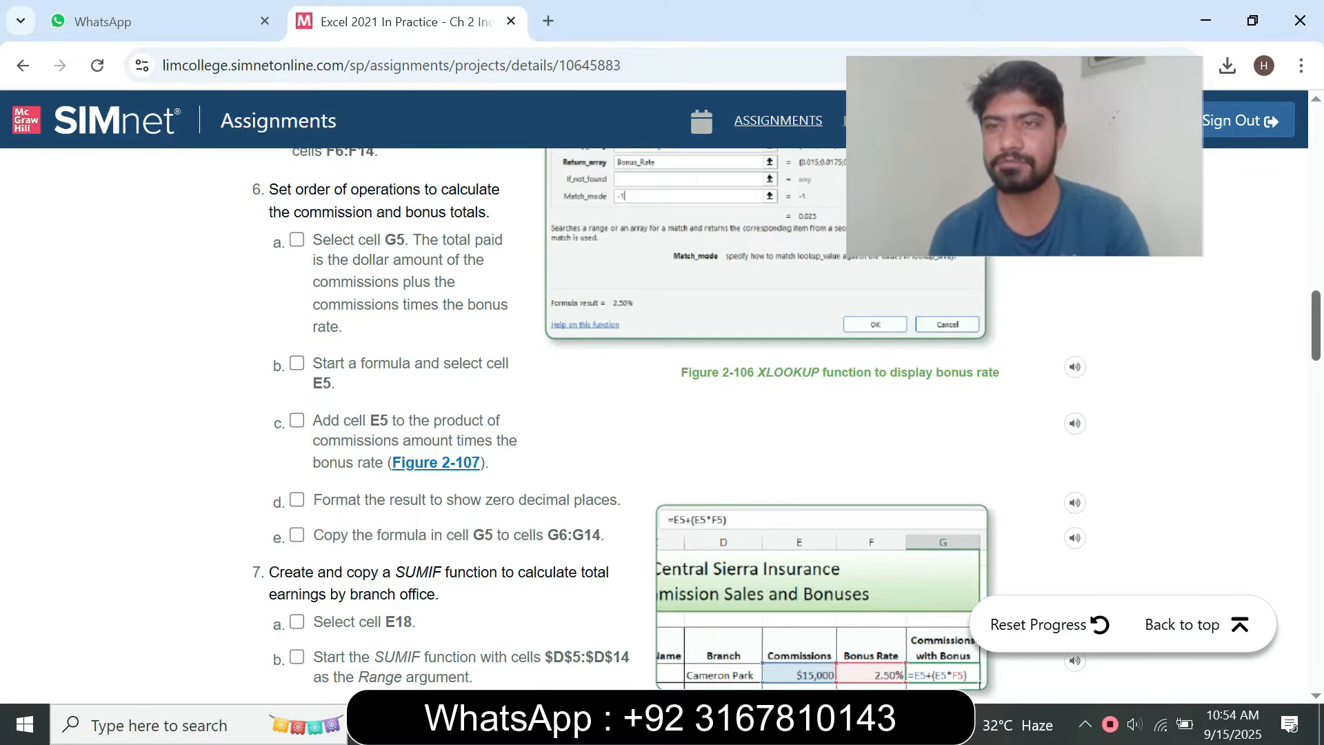
pyautogui.scroll(-3, 669, 425)
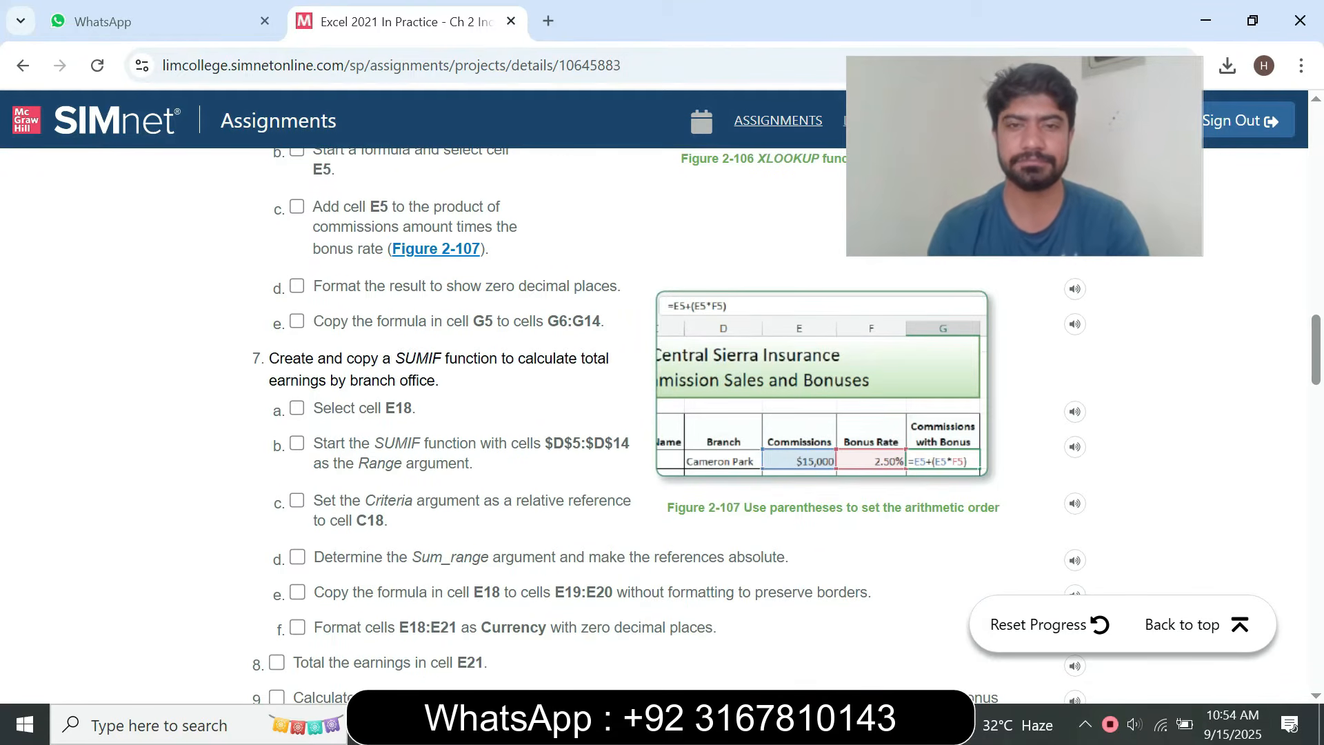
pyautogui.moveTo(270, 358); pyautogui.dragTo(475, 501)
pyautogui.click(297, 408)
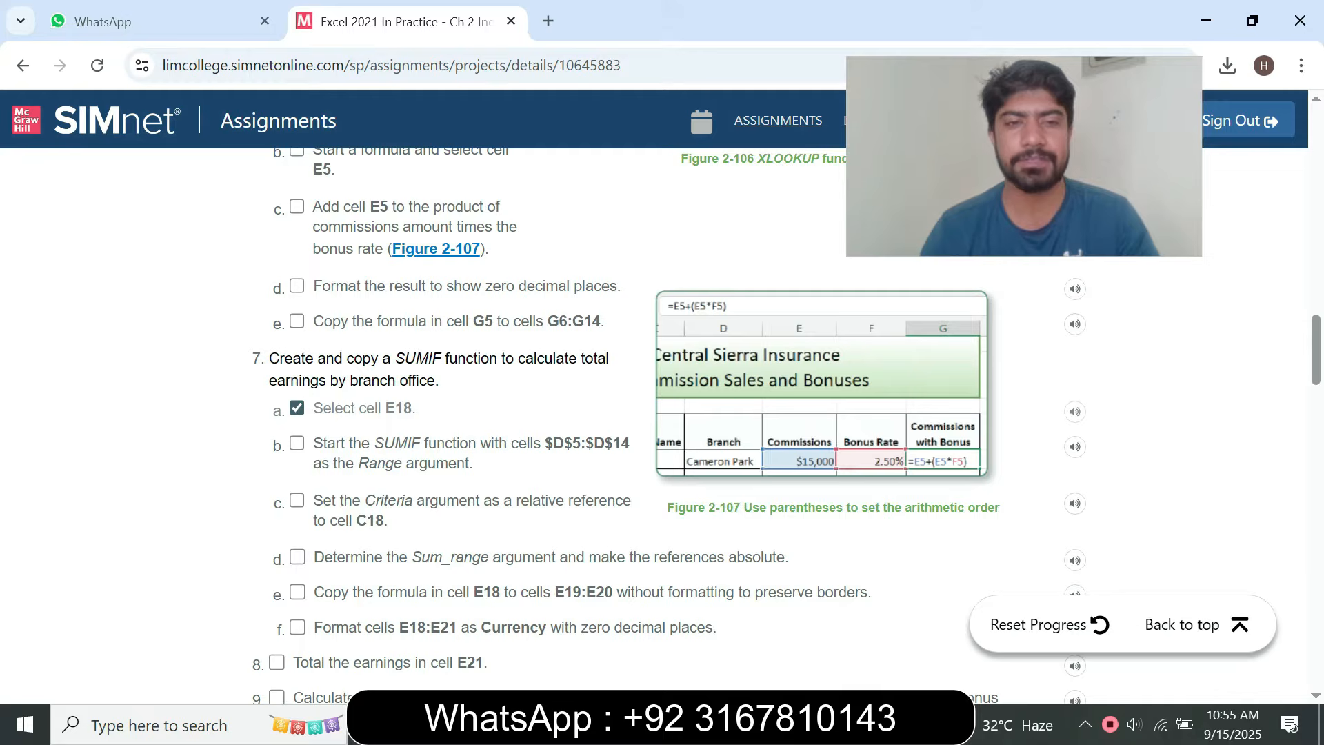
pyautogui.hotkey('alt', 'Tab')
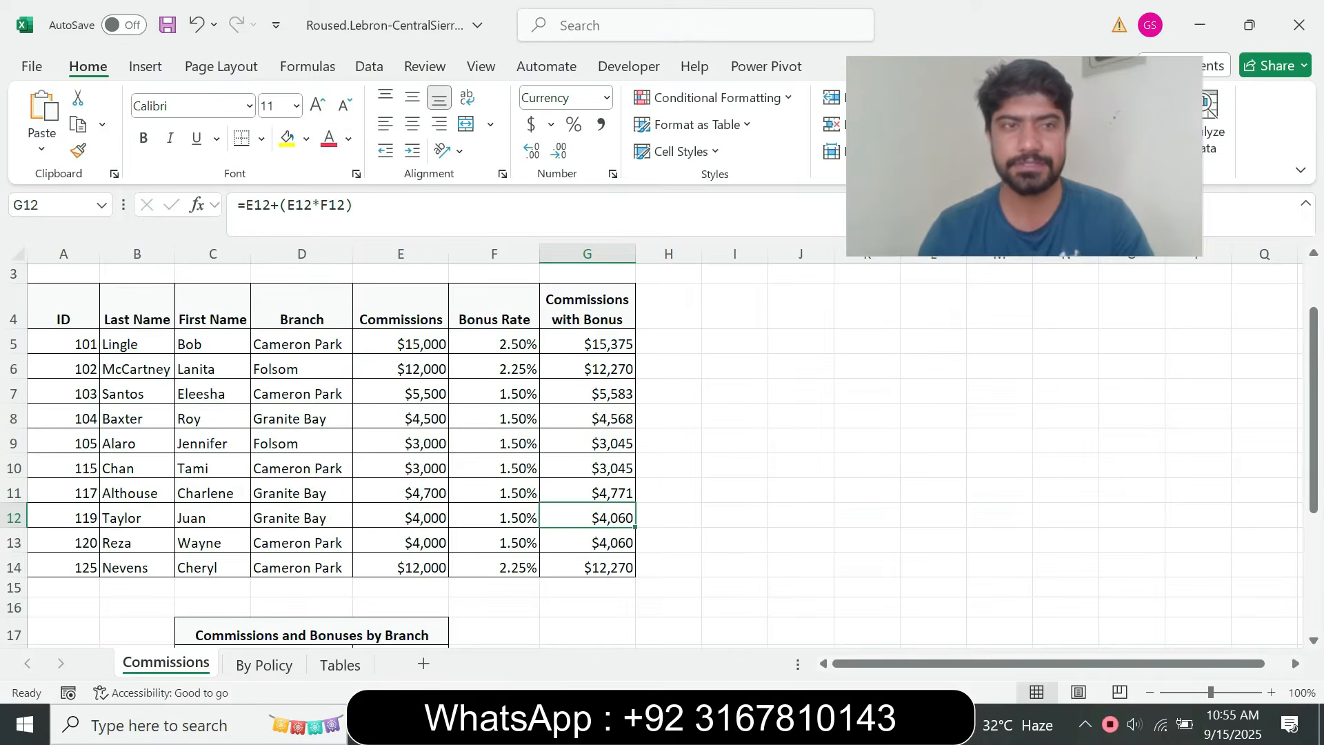
pyautogui.click(52, 205)
pyautogui.write('E18')
pyautogui.press('Return')
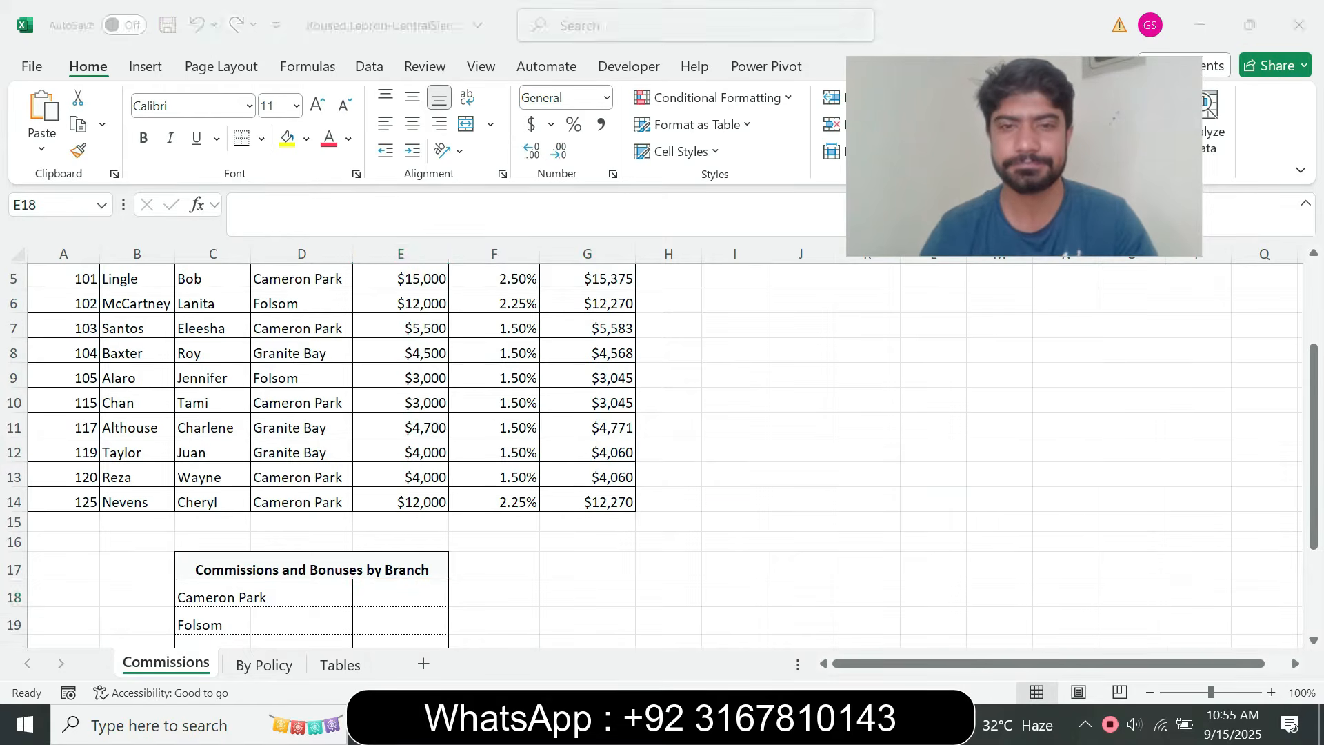
# Review instruction step 7b in the browser, and start a SUMIF function in Excel cell E18 with its Function Arguments dialog open
pyautogui.hotkey('alt', 'Tab')
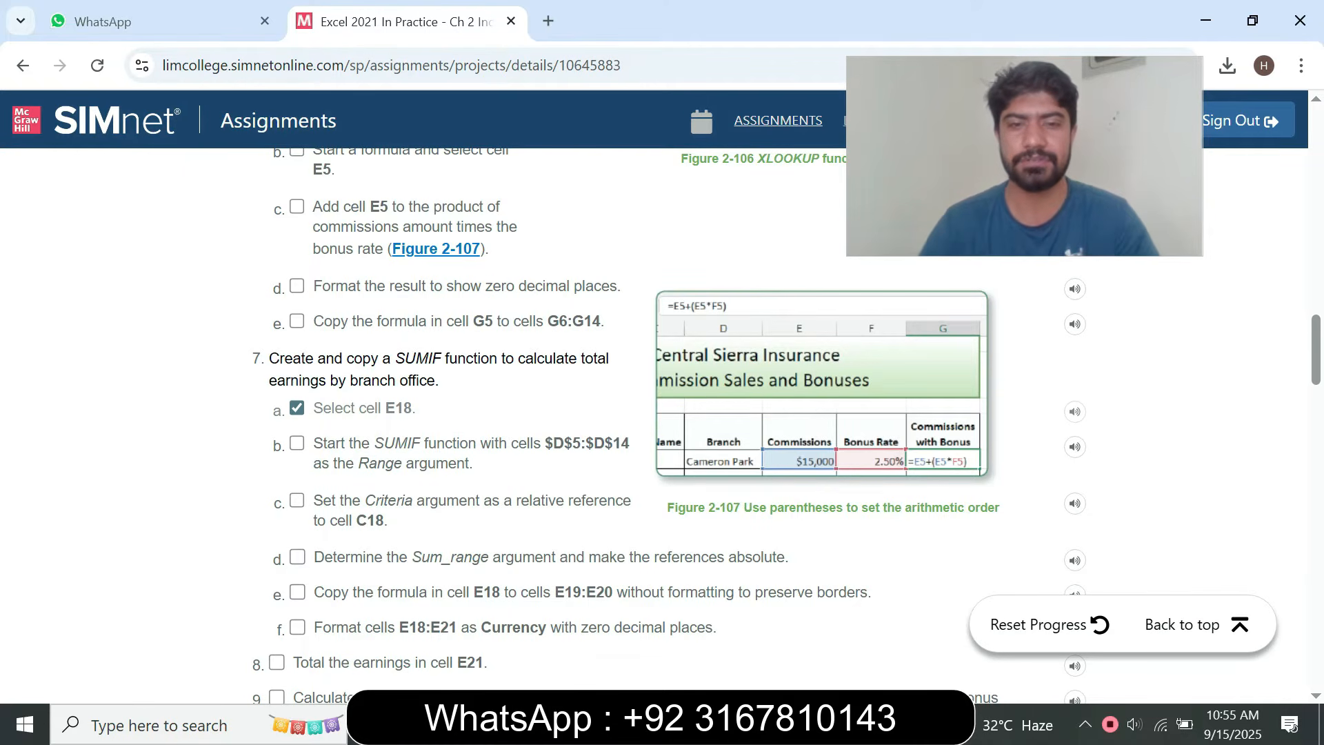
pyautogui.hotkey('alt', 'Tab')
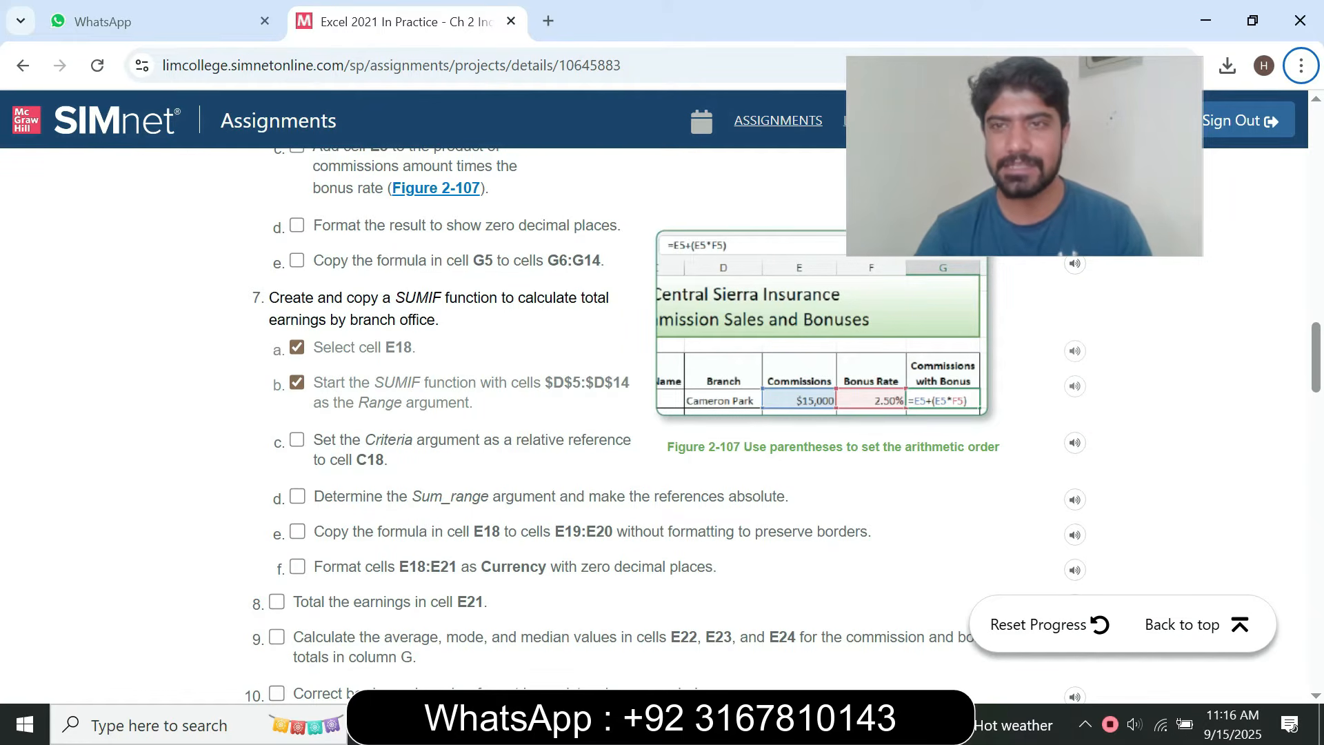
pyautogui.hotkey('alt', 'Tab')
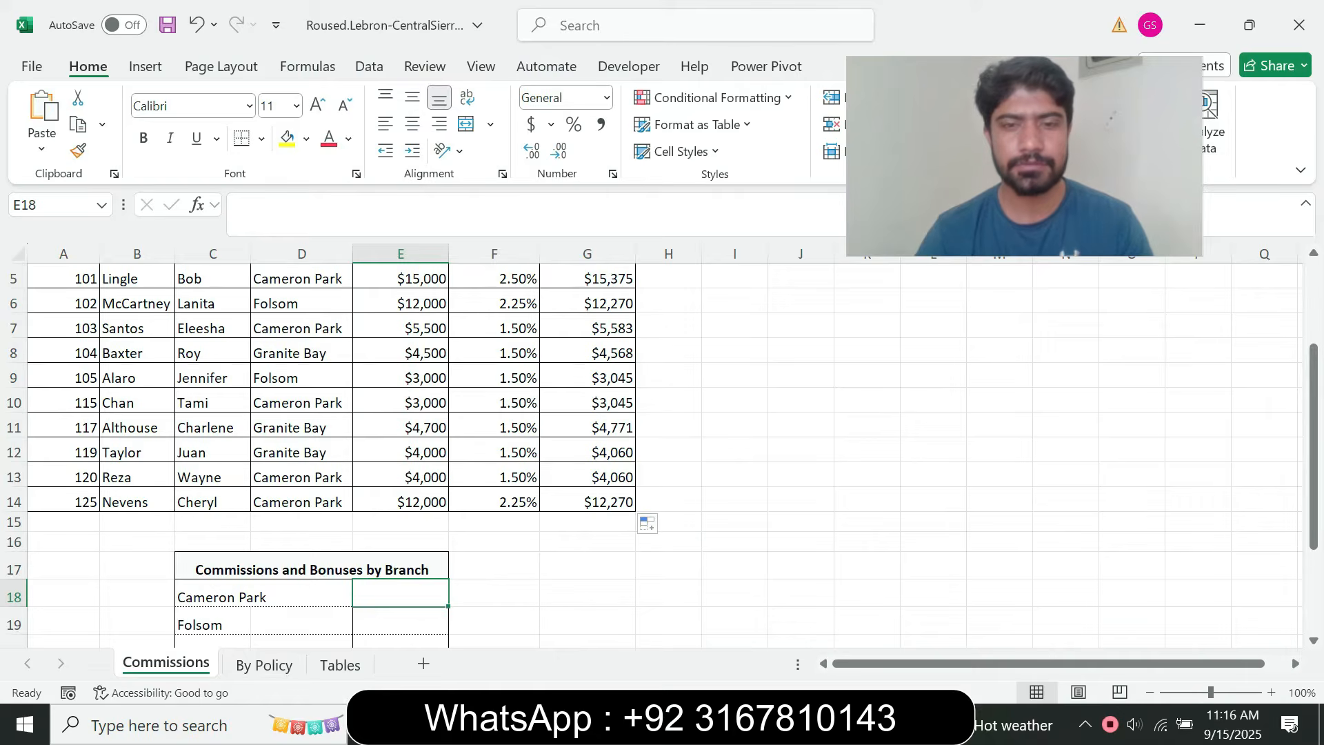
pyautogui.hotkey('alt', 'Tab')
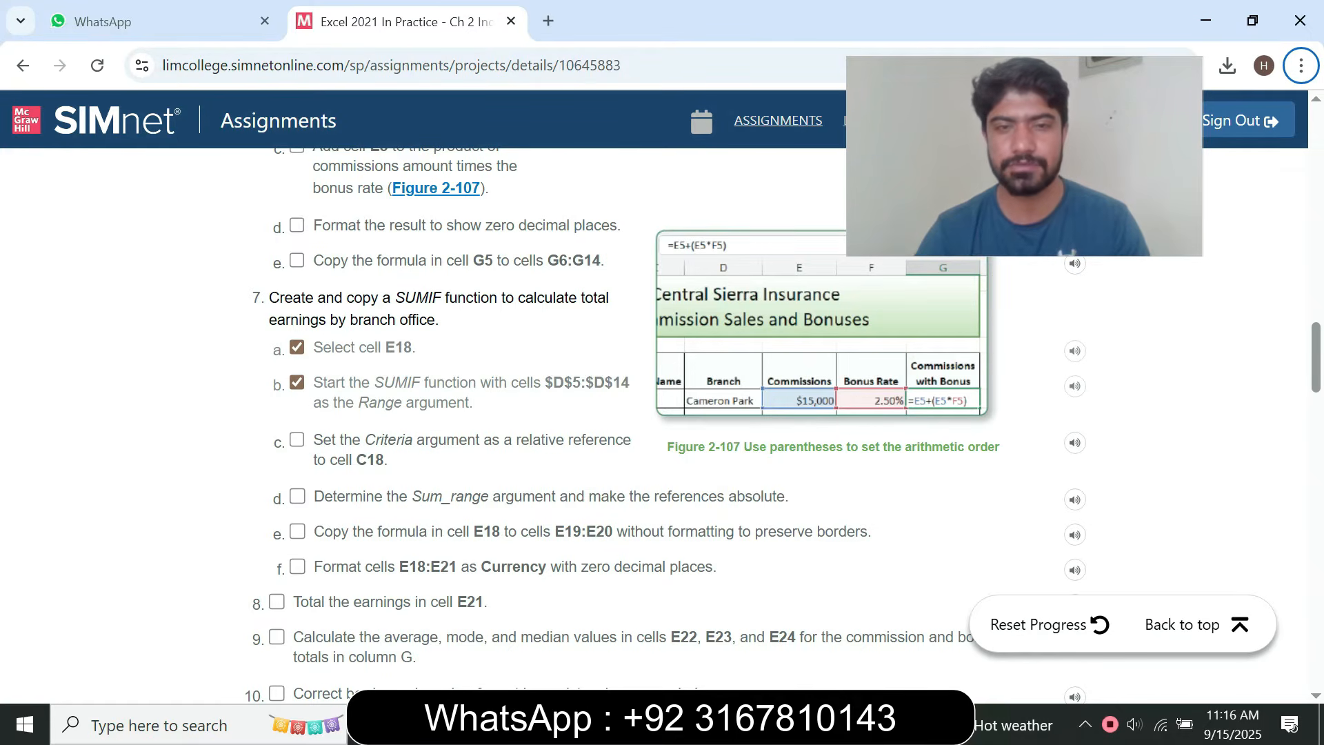
pyautogui.hotkey('alt', 'Tab')
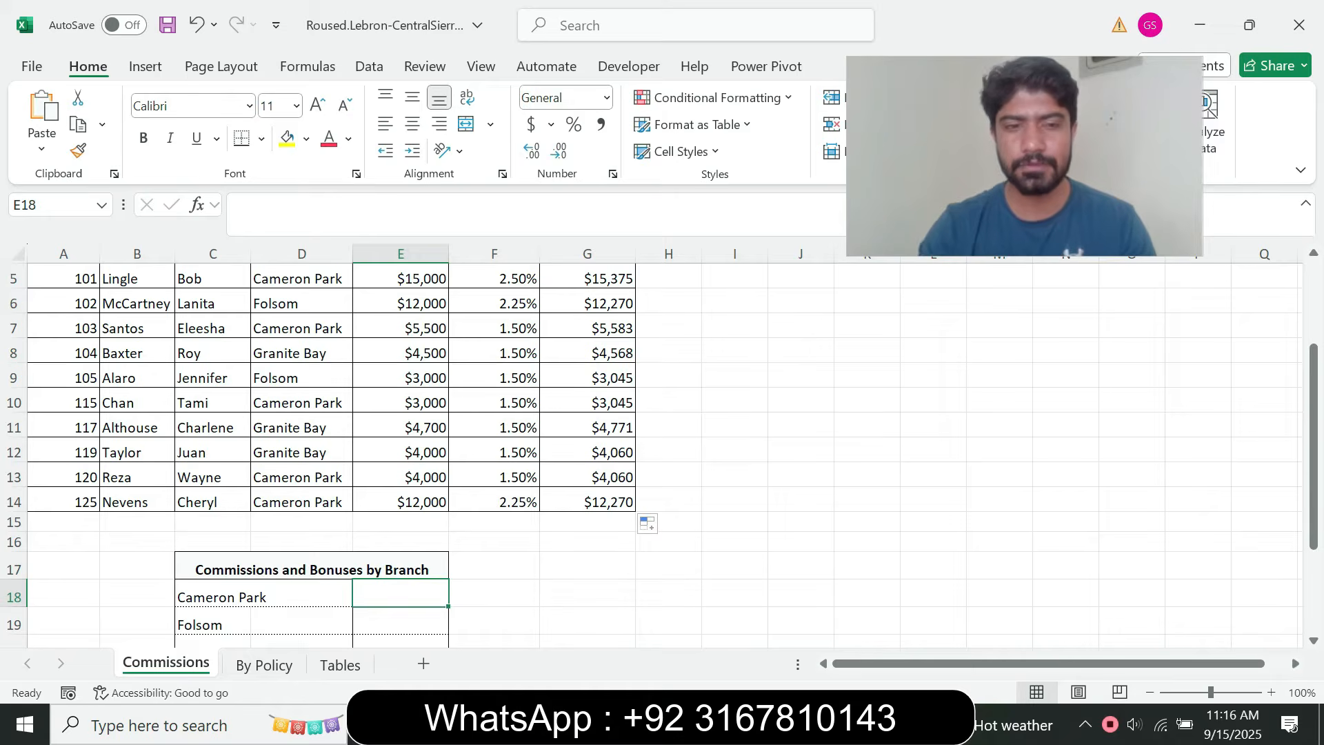
pyautogui.write('=sumif')
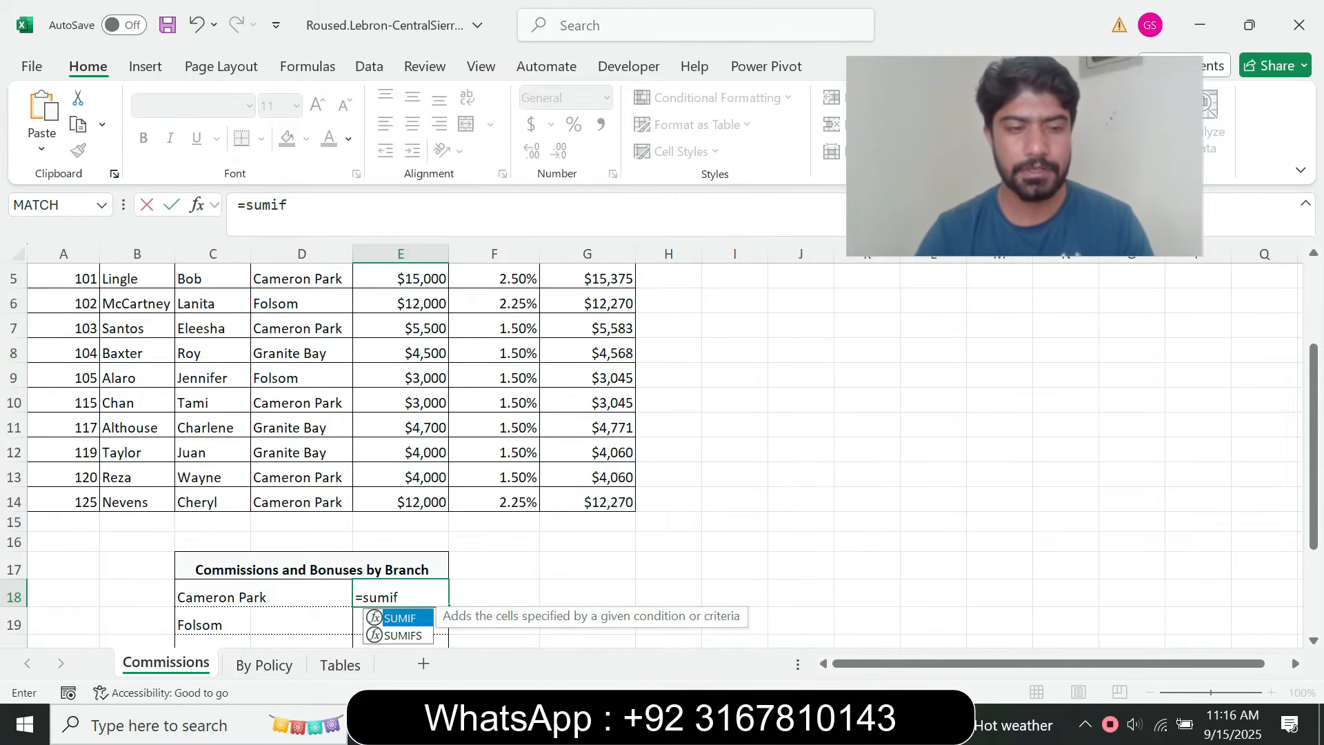
pyautogui.press('Tab')
pyautogui.hotkey('ctrl', 'a')
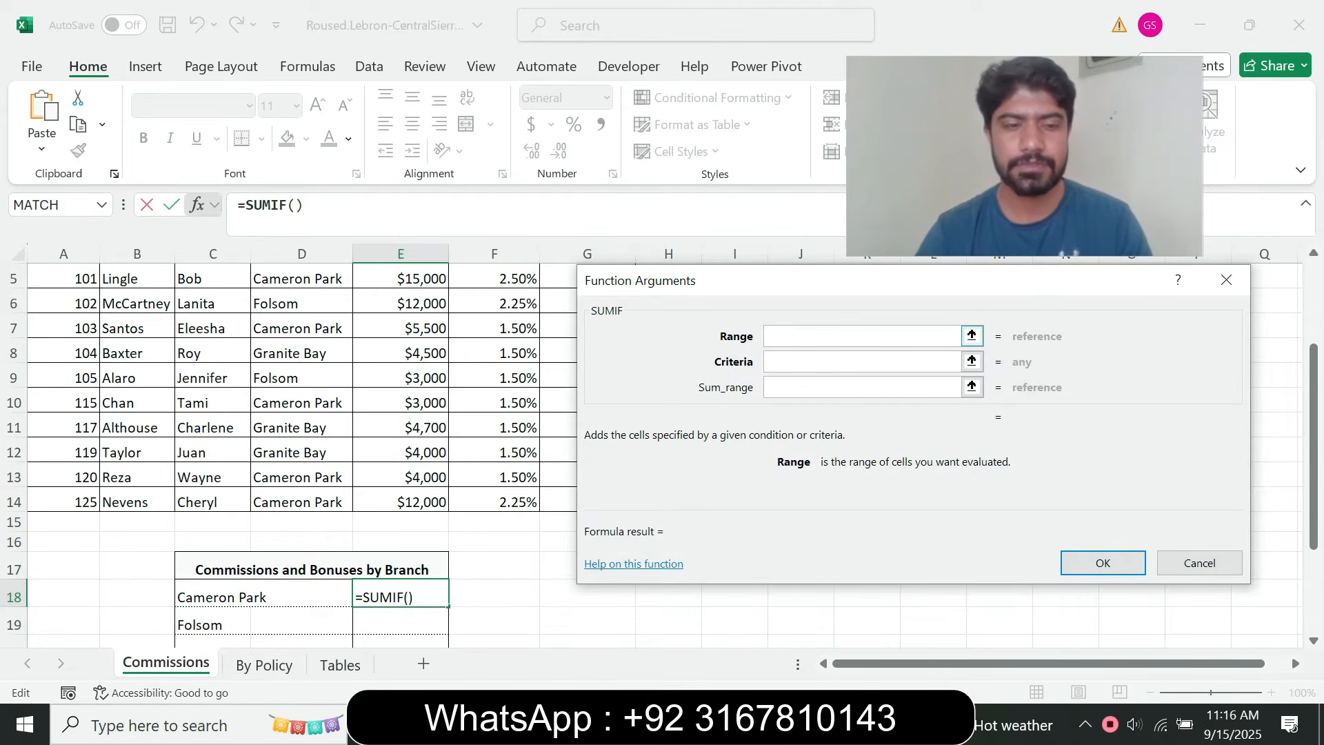
# Set the SUMIF Range argument to the absolute reference $D$5:$D$14, following instruction step 7b in the browser
pyautogui.hotkey('alt', 'Tab')
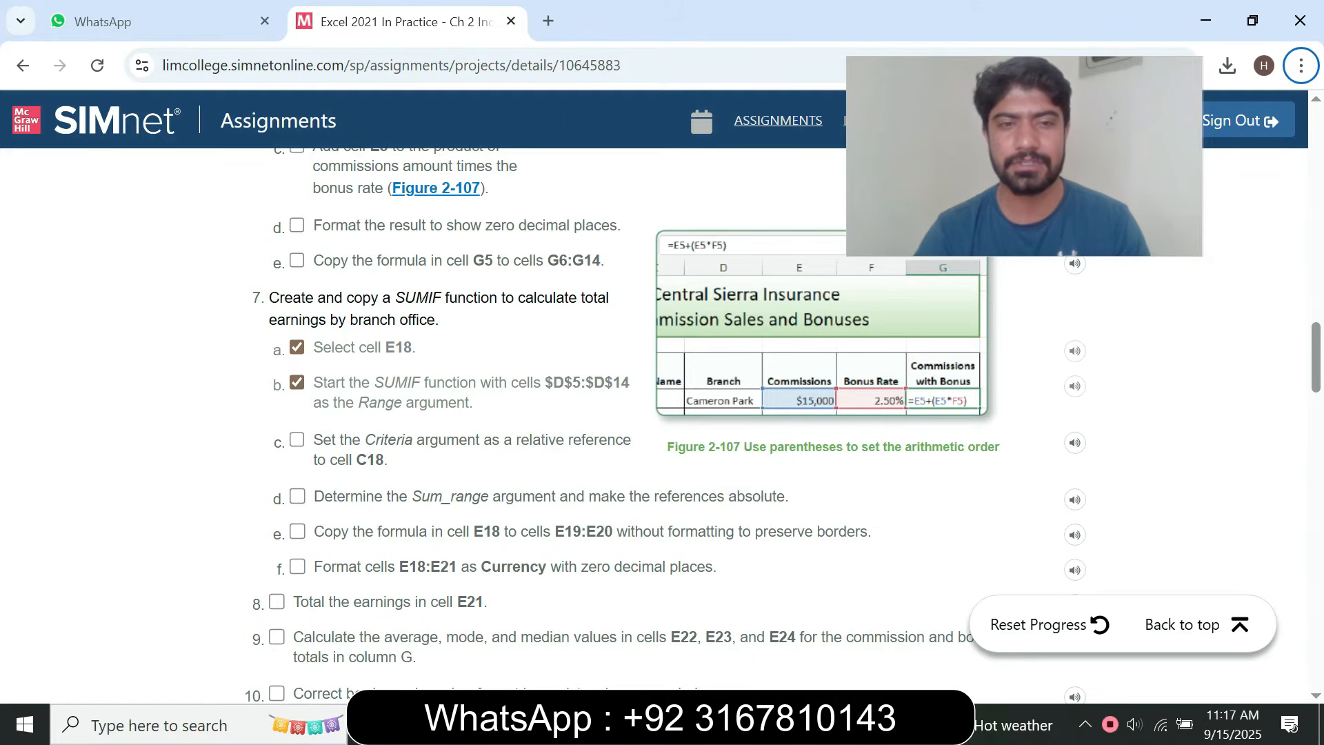
pyautogui.hotkey('alt', 'Tab')
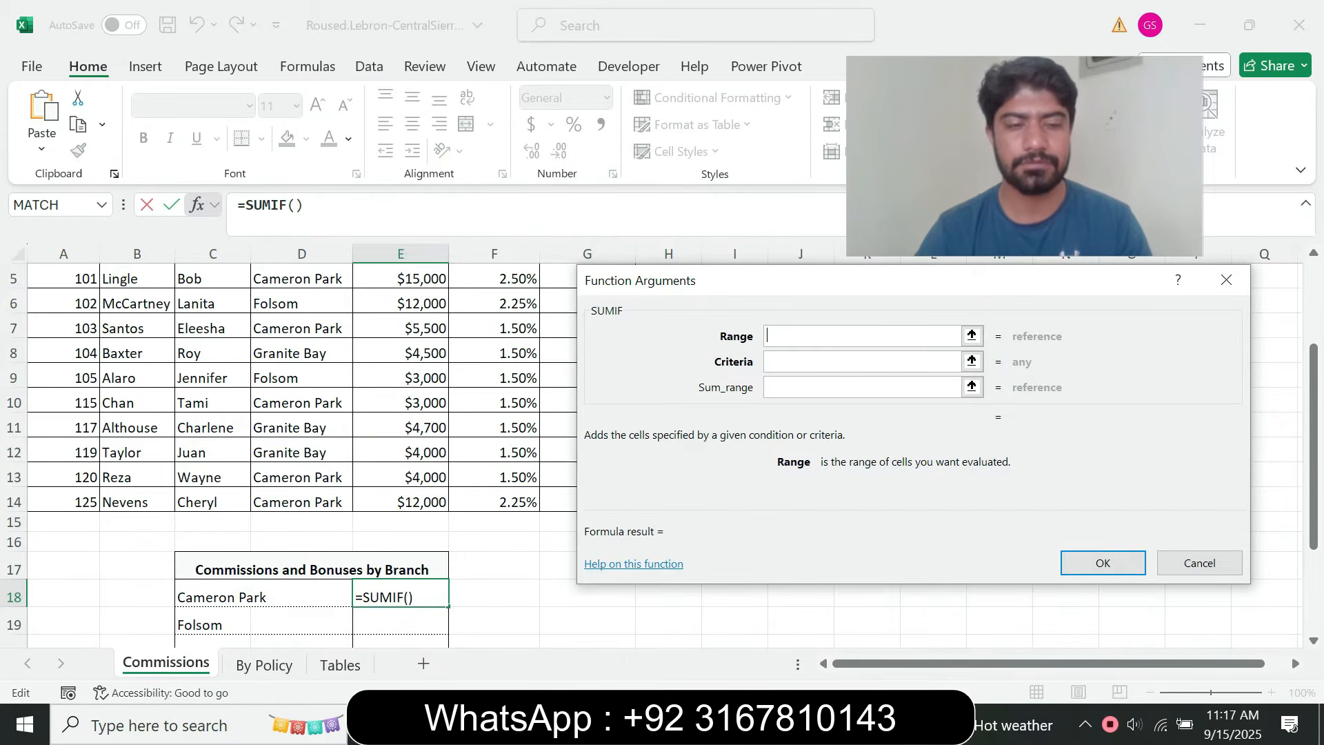
pyautogui.moveTo(301, 278); pyautogui.dragTo(317, 502)
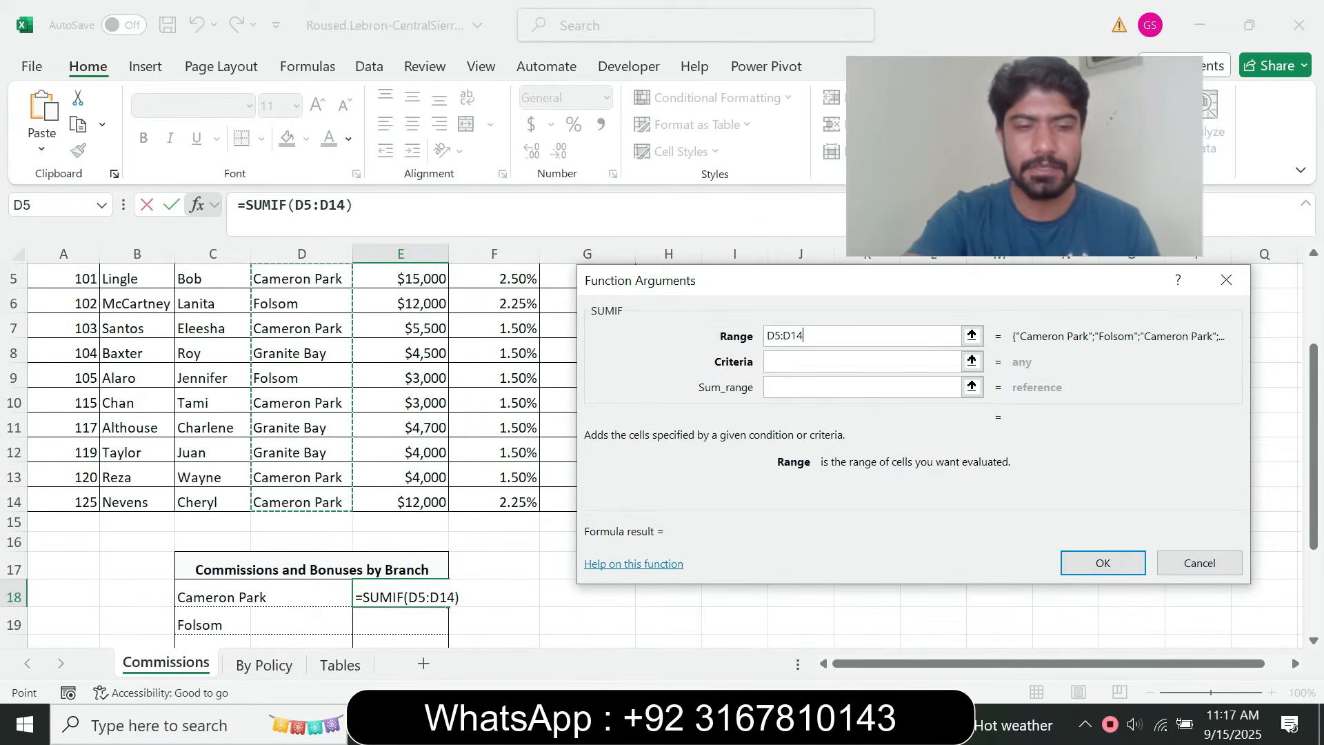
pyautogui.press('F4')
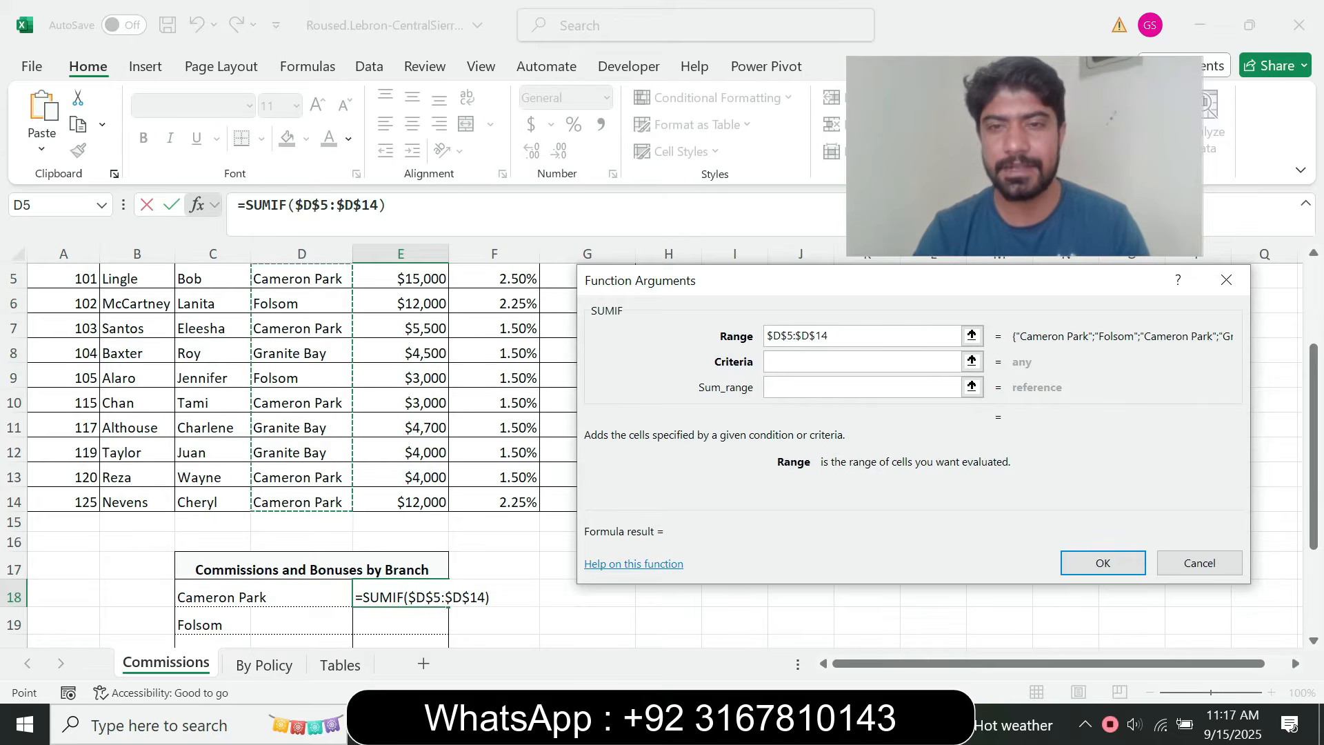
# Set the SUMIF Criteria argument to the relative reference C18, following instruction step 7c in the browser
pyautogui.click(862, 361)
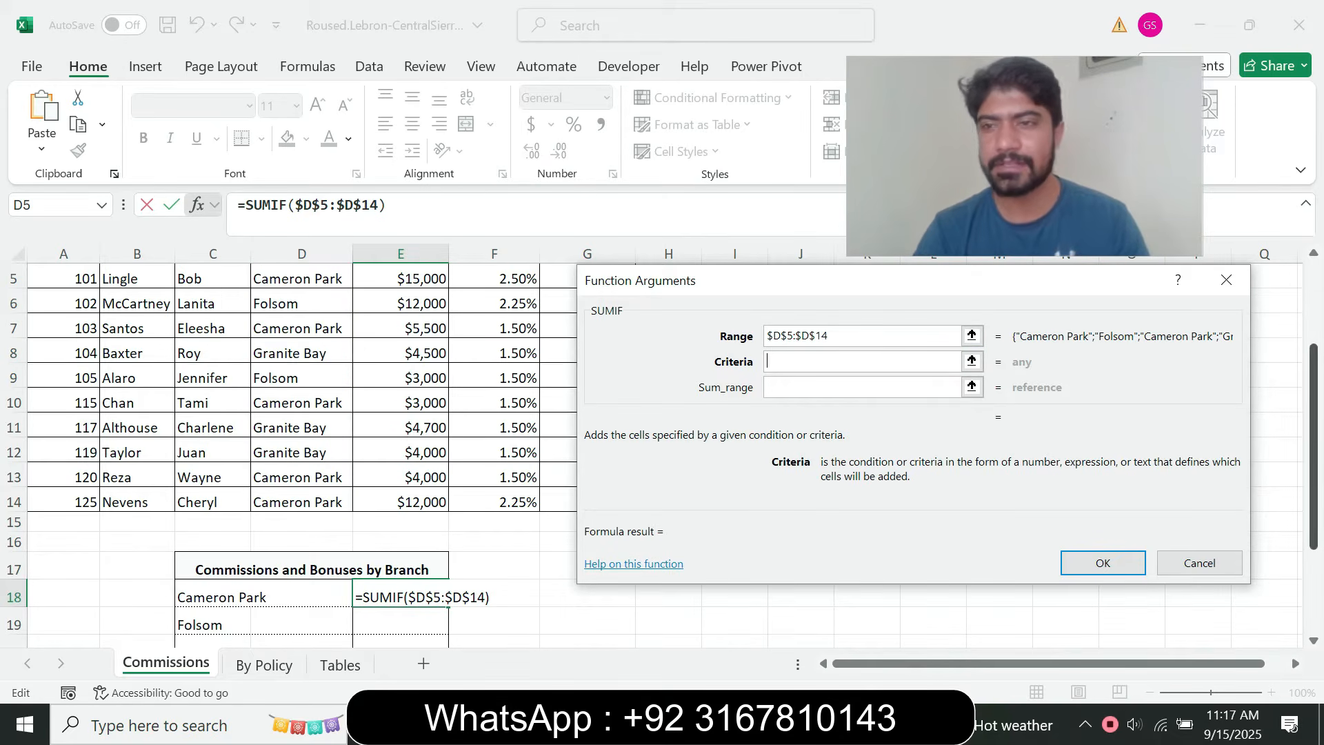
pyautogui.scroll(3, 289, 448)
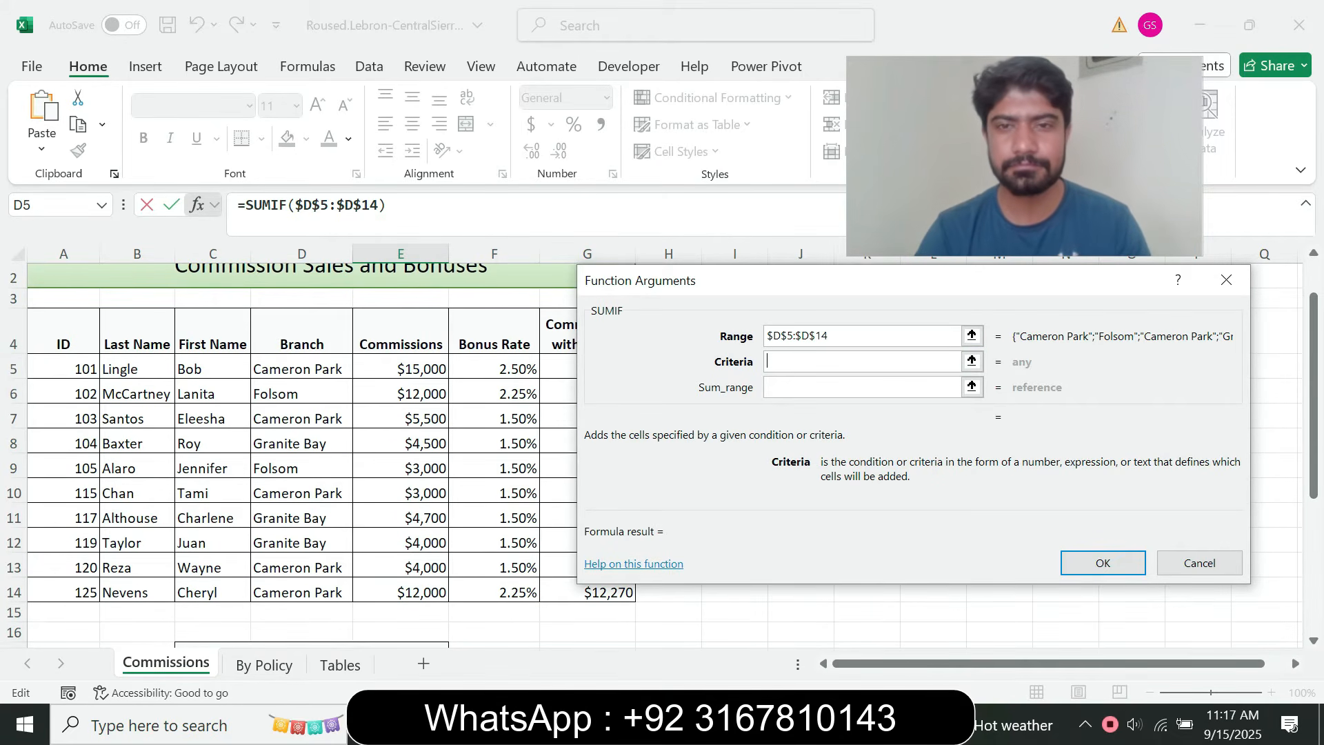
pyautogui.hotkey('alt', 'Tab')
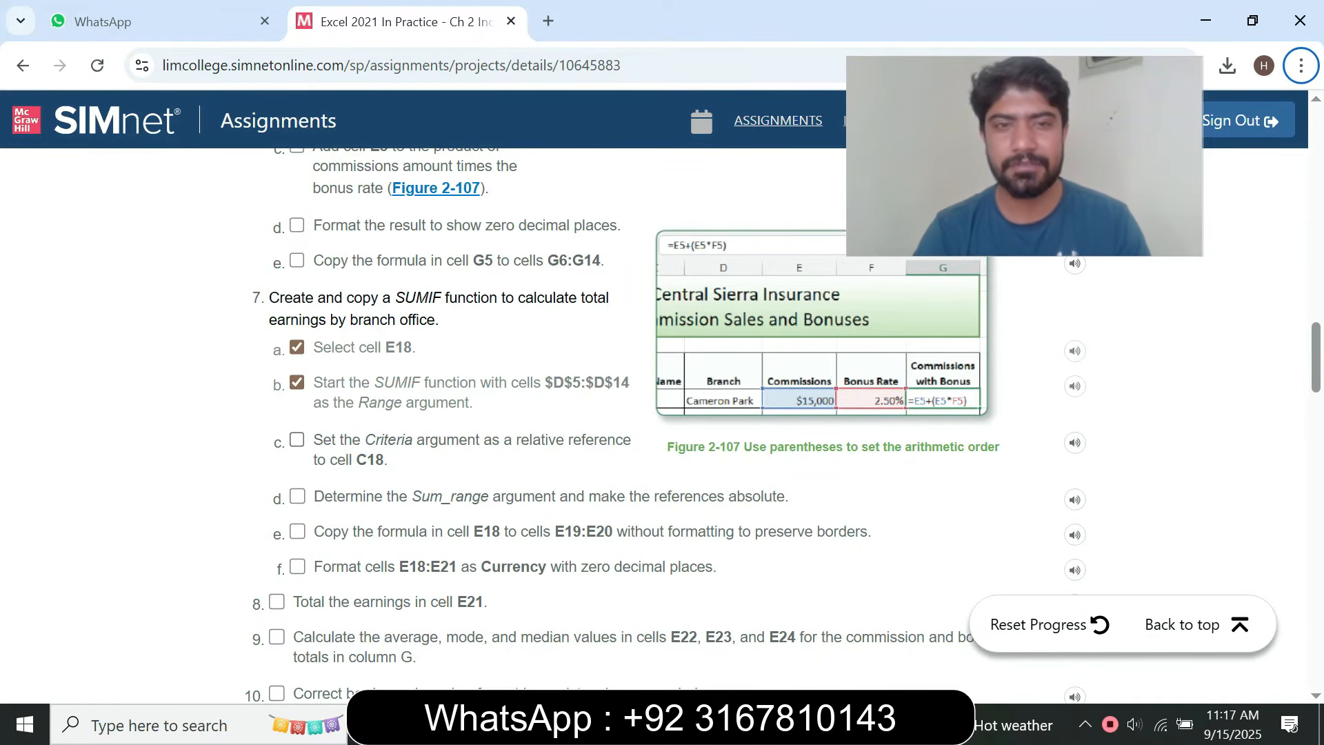
pyautogui.hotkey('alt', 'Tab')
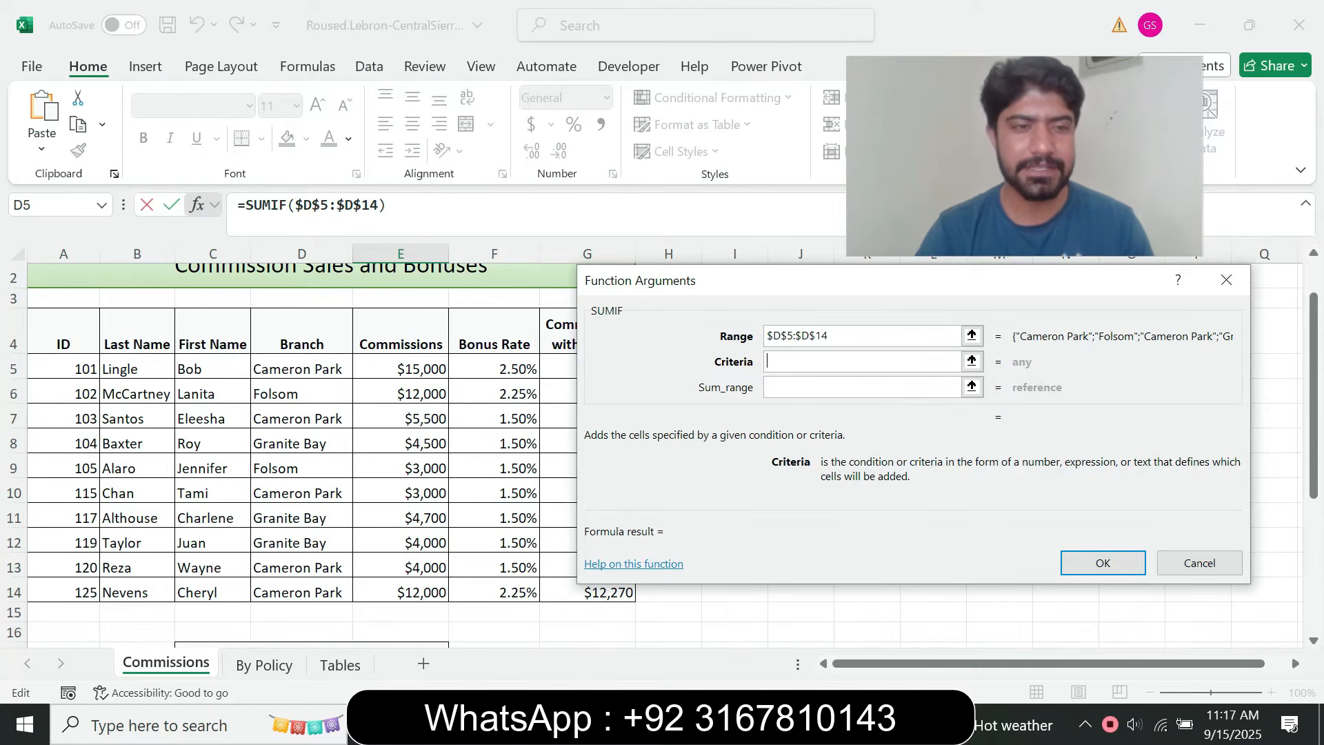
pyautogui.scroll(-2, 303, 455)
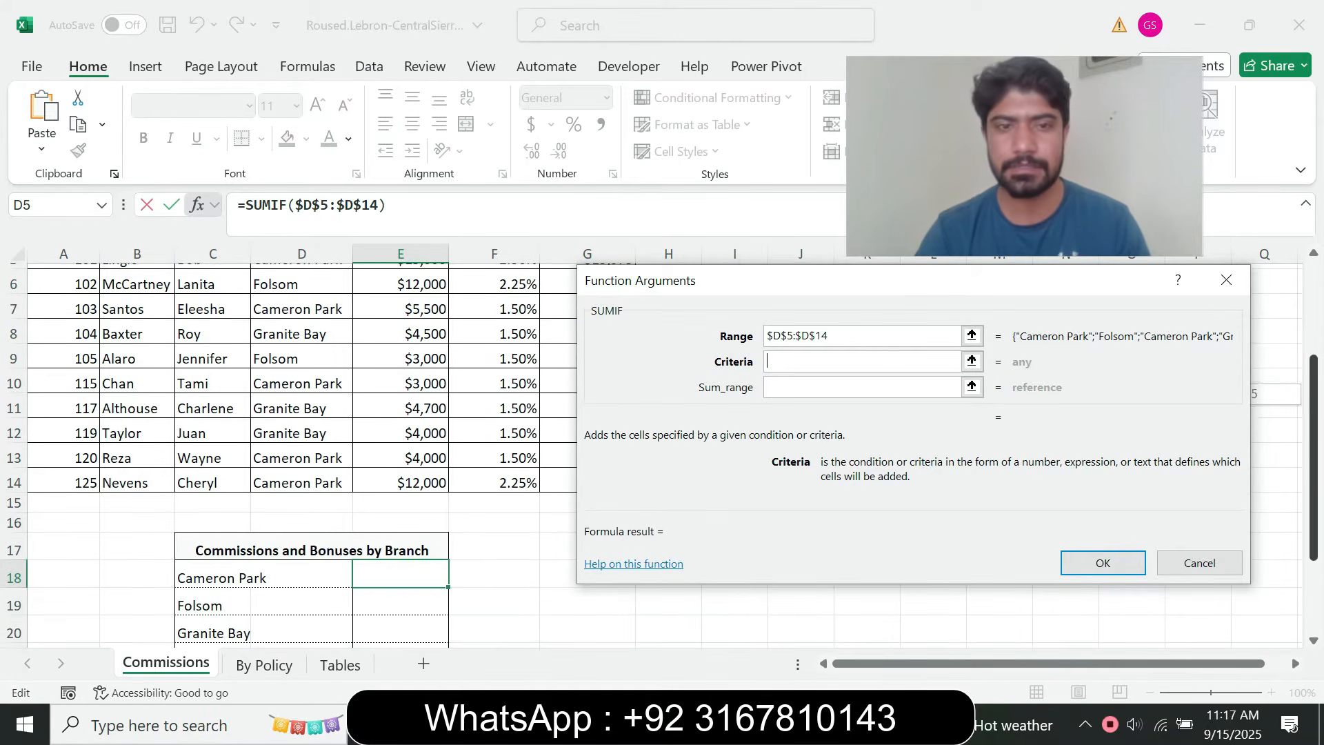
pyautogui.click(221, 577)
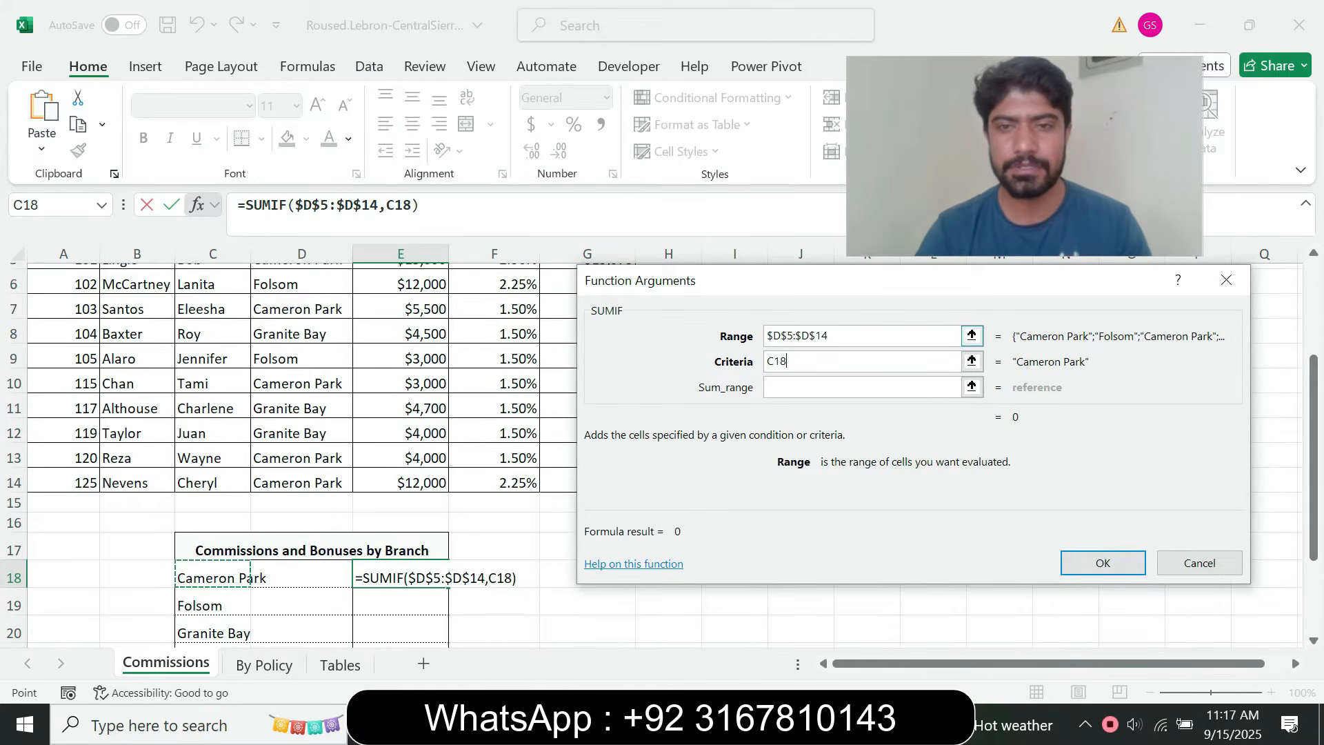
# Review instruction step 7d in the browser, and complete the SUMIF function in Excel with Sum_range set to the absolute reference $G$5:$G$14
pyautogui.press('Tab')
pyautogui.hotkey('alt', 'Tab')
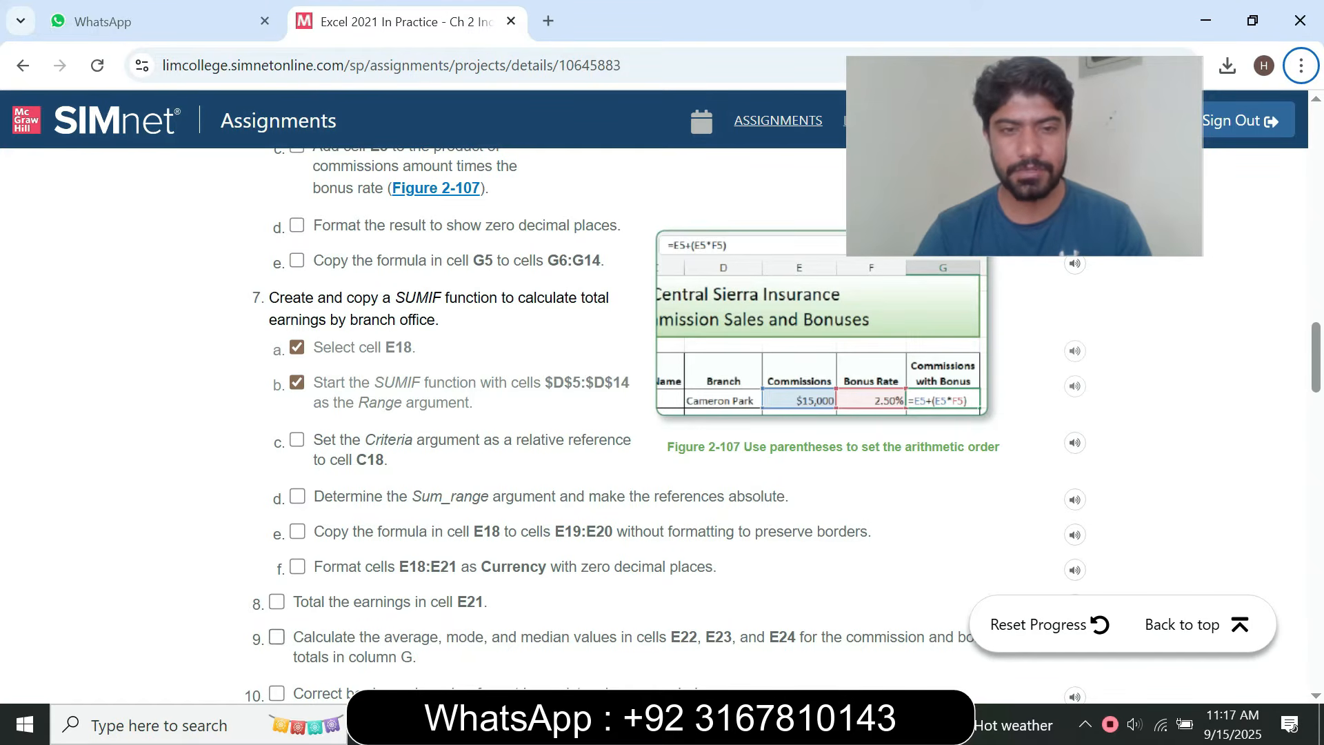
pyautogui.moveTo(789, 723)
pyautogui.click(790, 638)
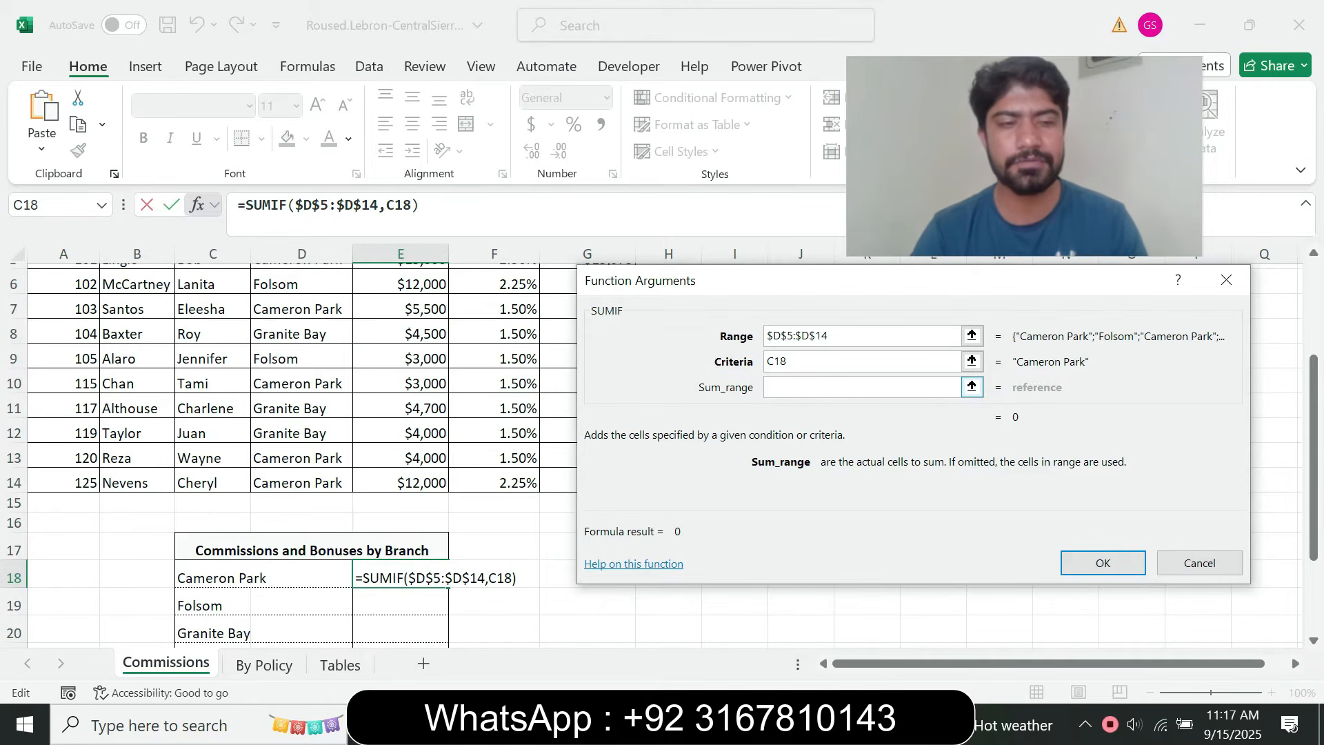
pyautogui.moveTo(1314, 428); pyautogui.dragTo(1314, 333)
pyautogui.moveTo(559, 424); pyautogui.dragTo(593, 641)
pyautogui.moveTo(592, 594); pyautogui.dragTo(593, 568)
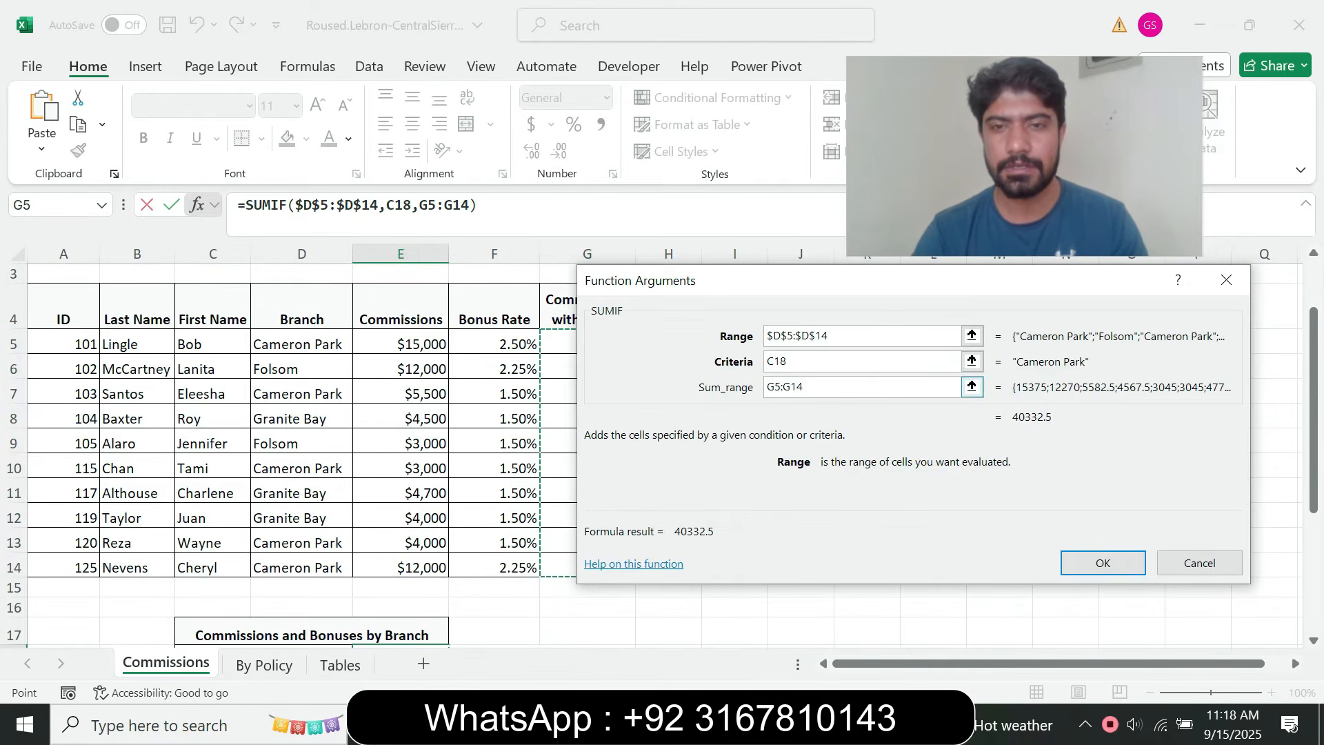
pyautogui.press('F4')
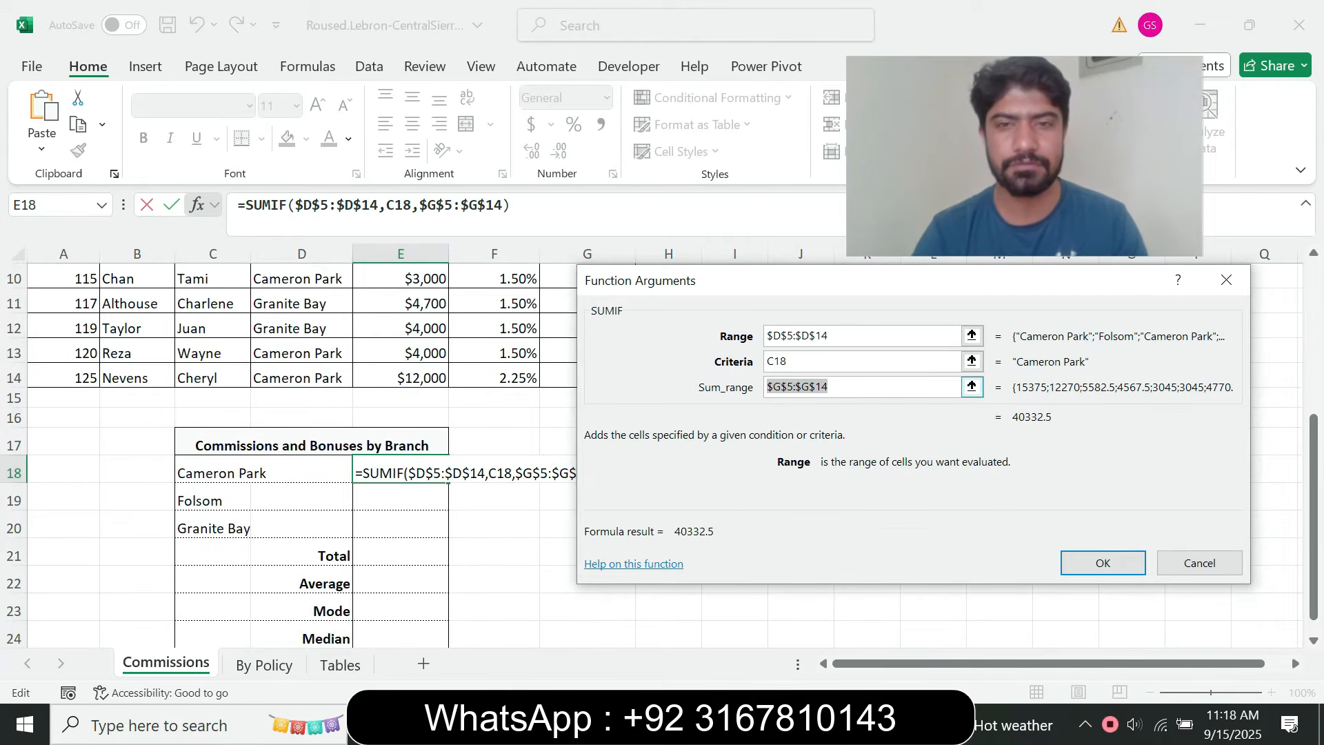
pyautogui.click(1103, 562)
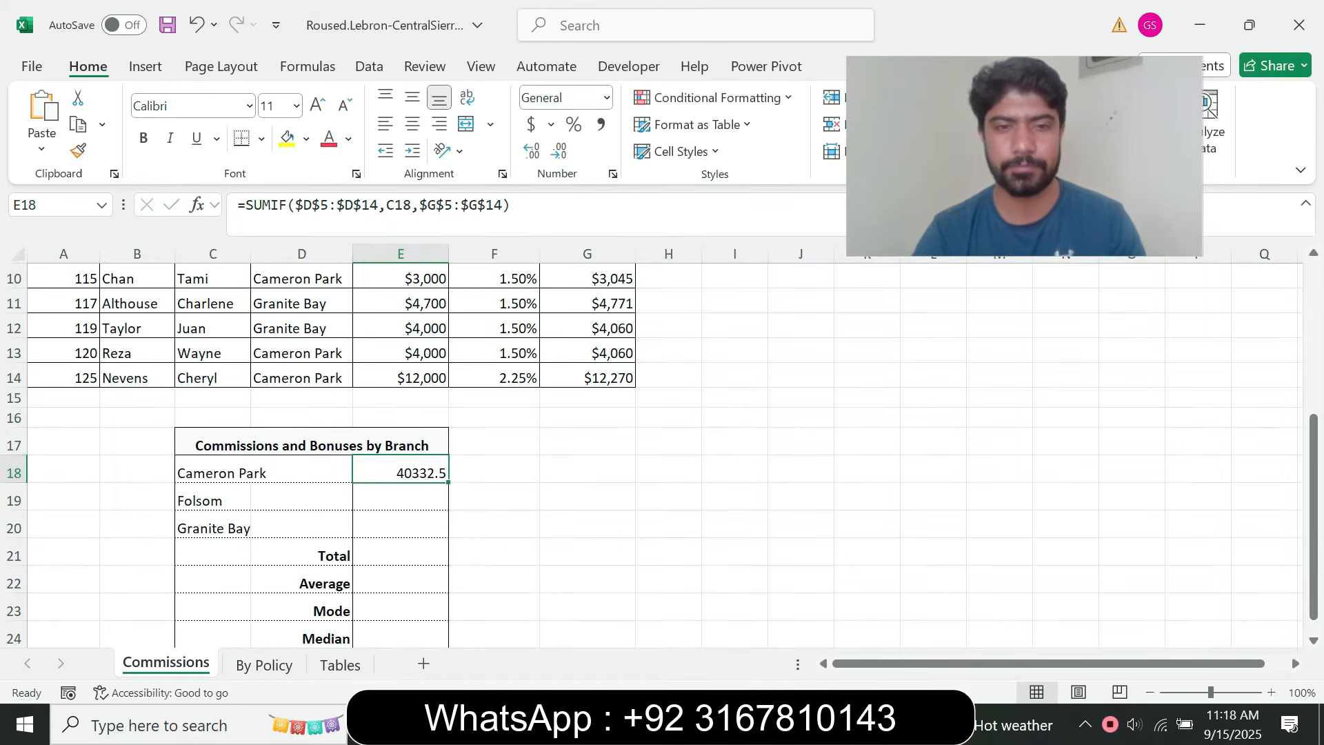
# Copy the formula in cell E18 to cells E19:E20 without formatting, following instruction step 7e in the browser
pyautogui.hotkey('alt', 'Tab')
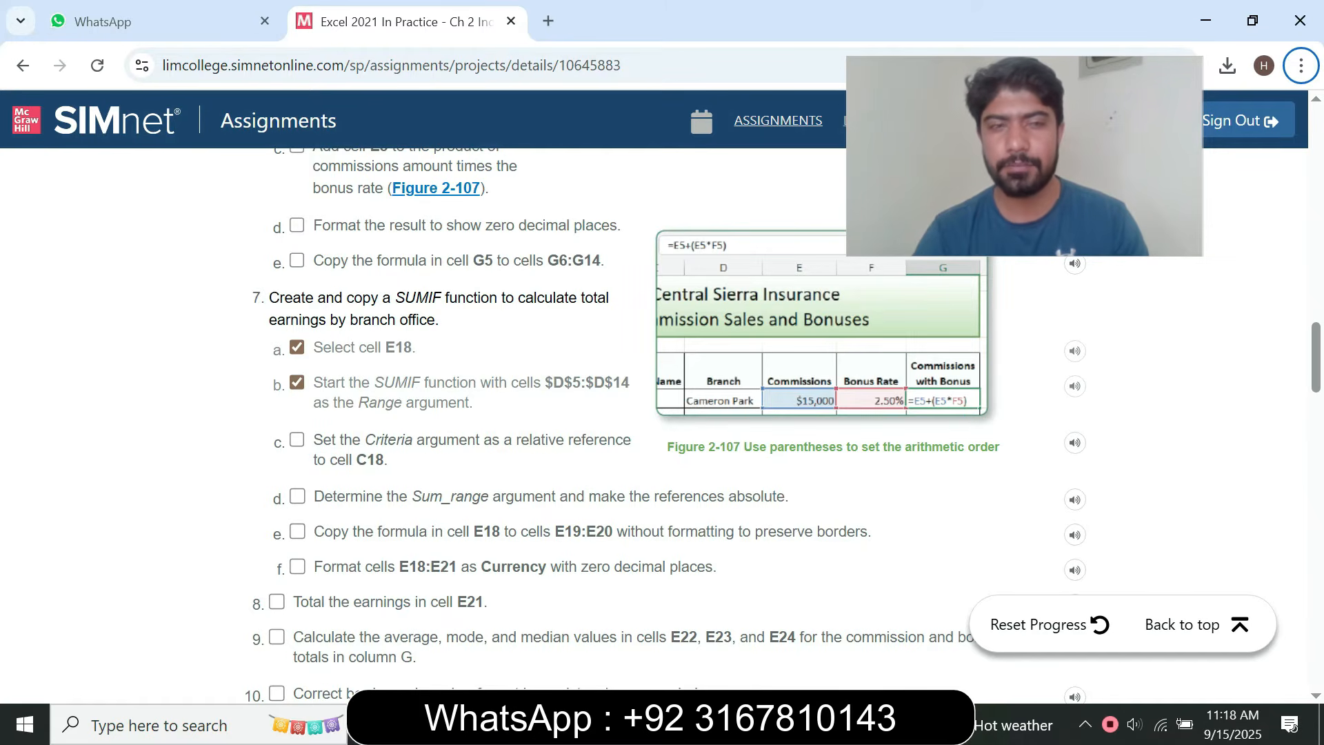
pyautogui.hotkey('alt', 'Tab')
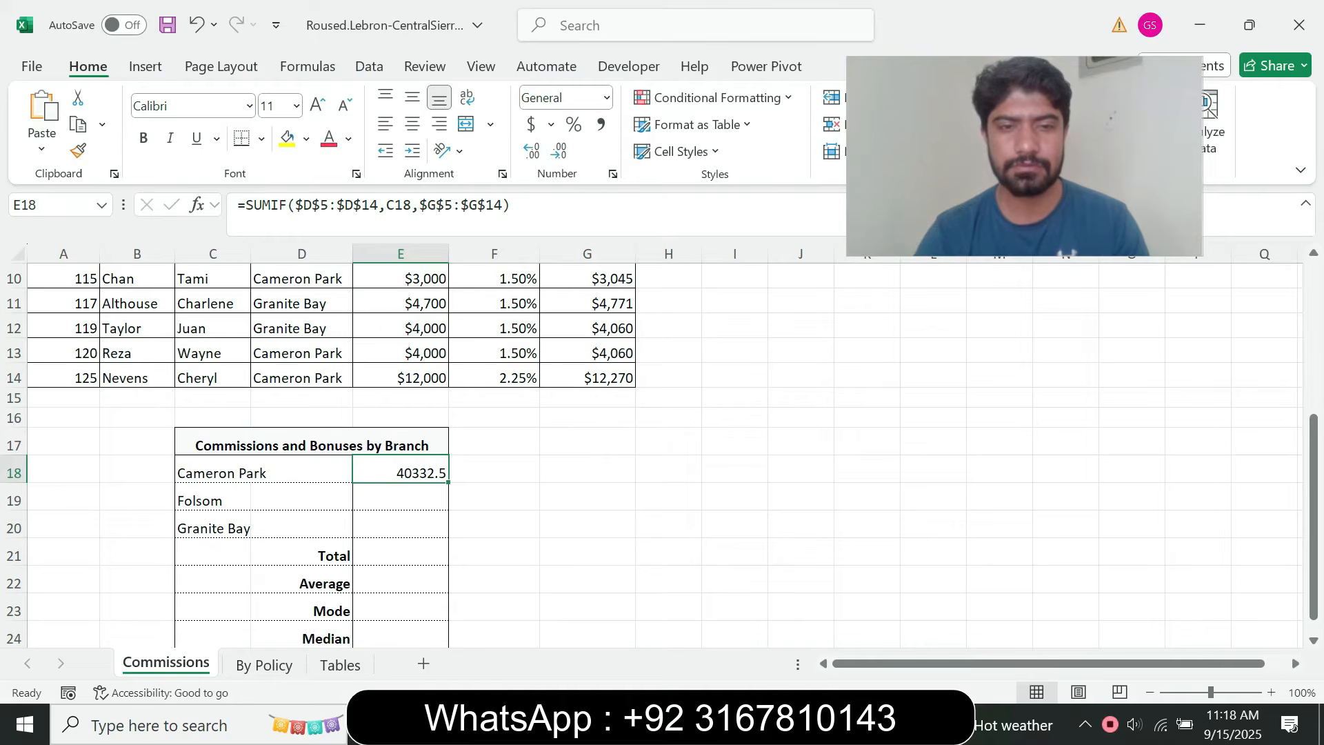
pyautogui.moveTo(448, 482); pyautogui.dragTo(442, 532)
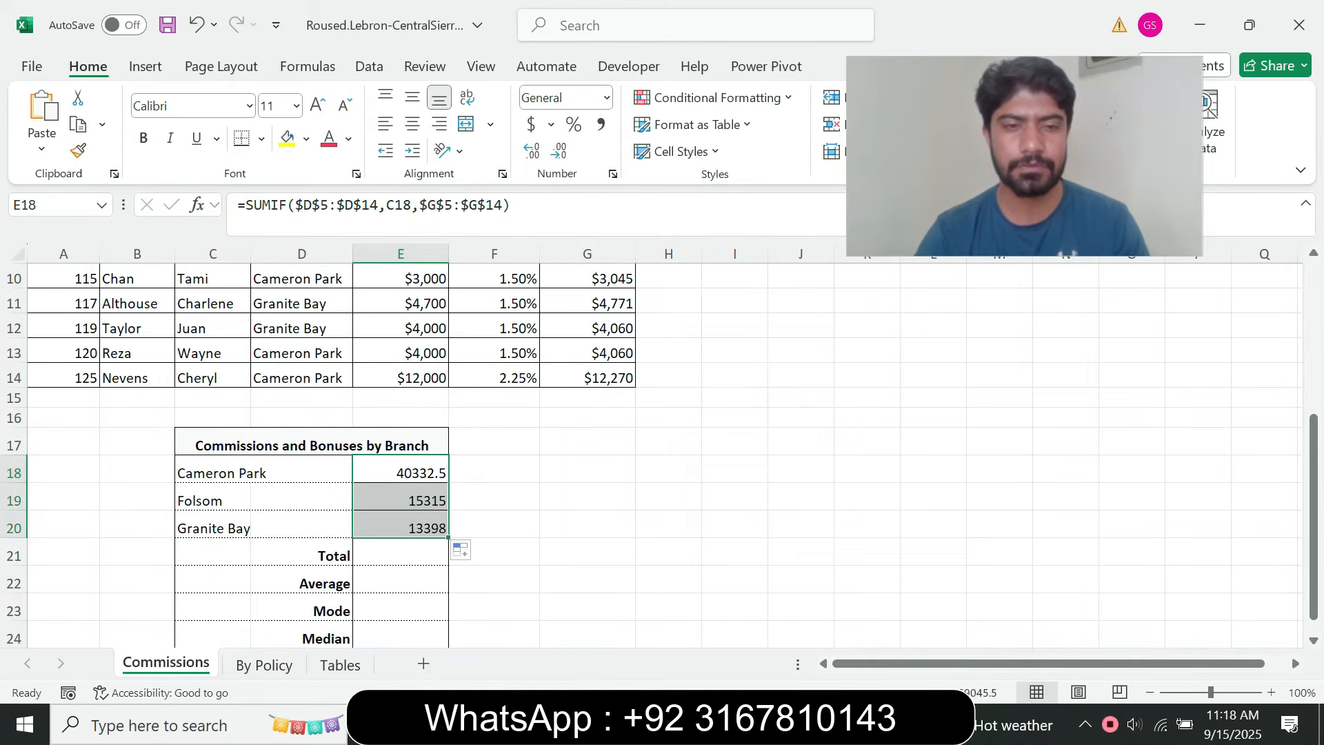
pyautogui.click(469, 551)
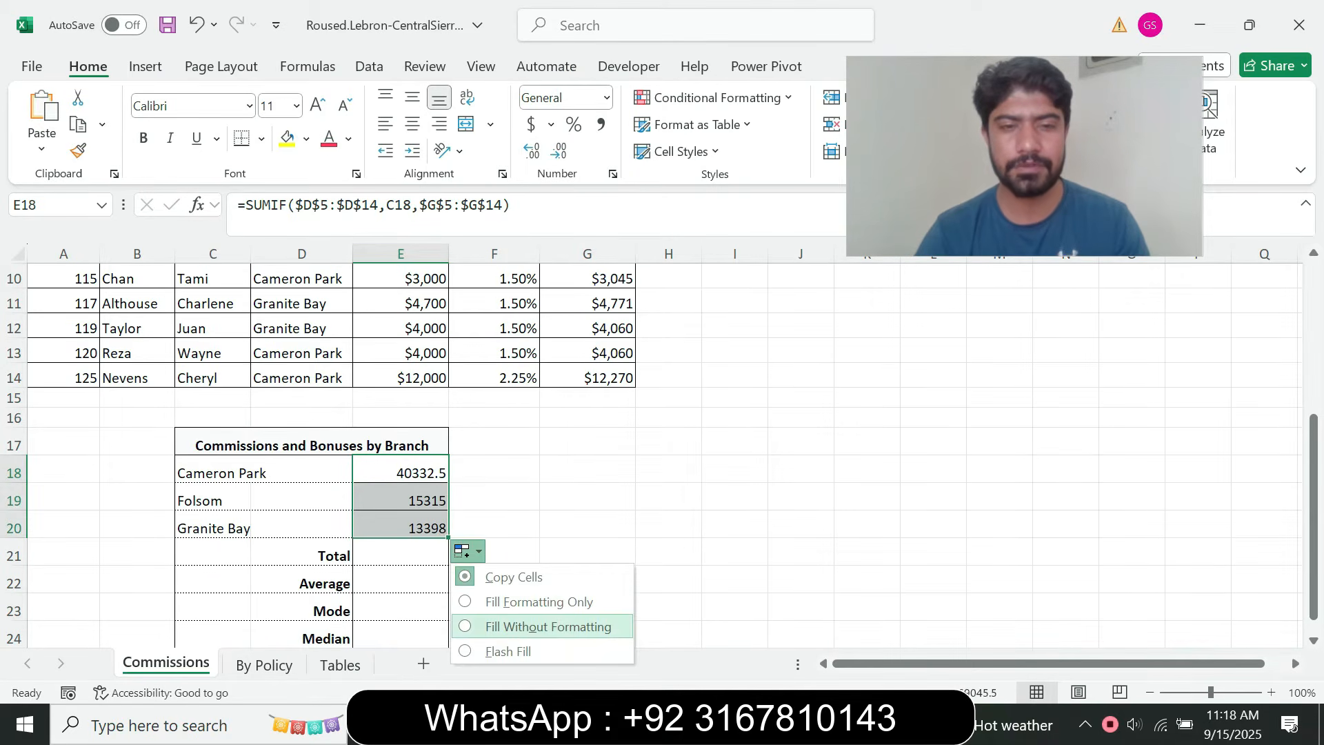
pyautogui.click(510, 627)
pyautogui.click(495, 470)
# Examine the completed project figure in the browser for the branch totals, and return to instruction step 7f
pyautogui.hotkey('alt', 'Tab')
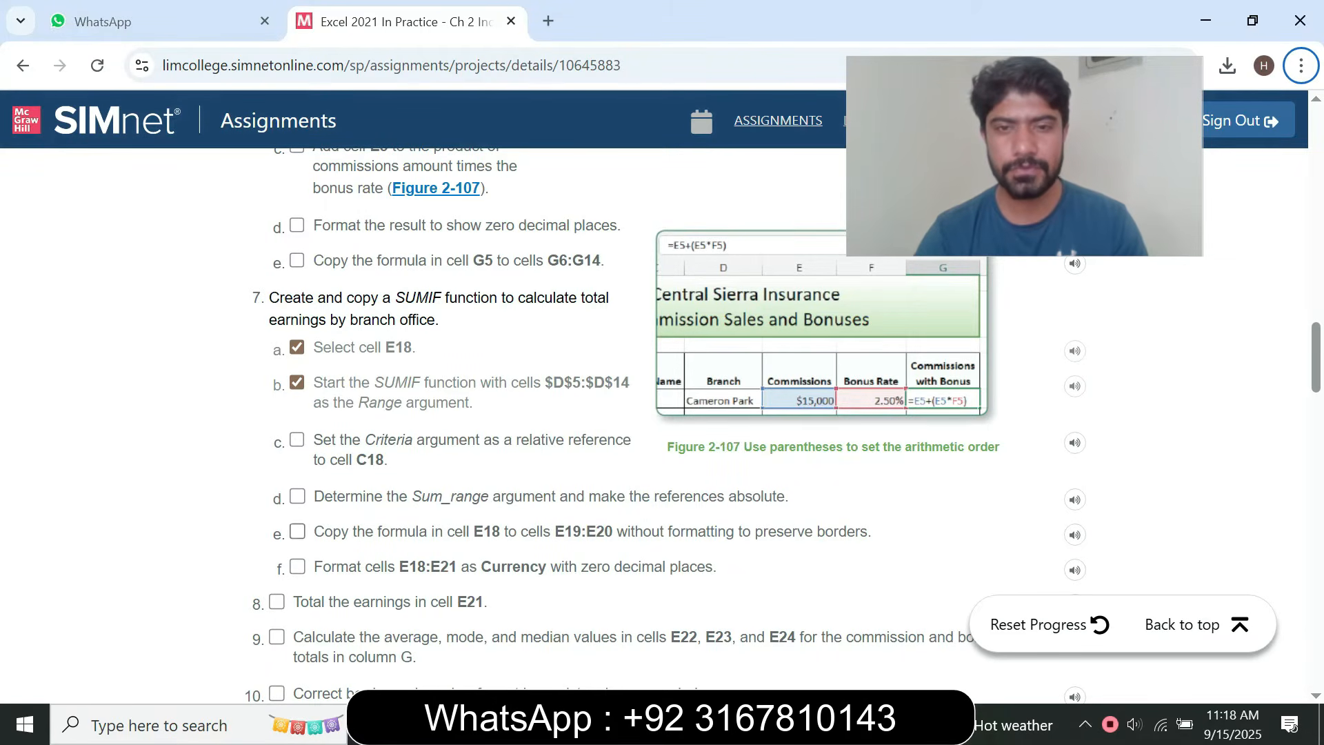
pyautogui.scroll(-10, 669, 425)
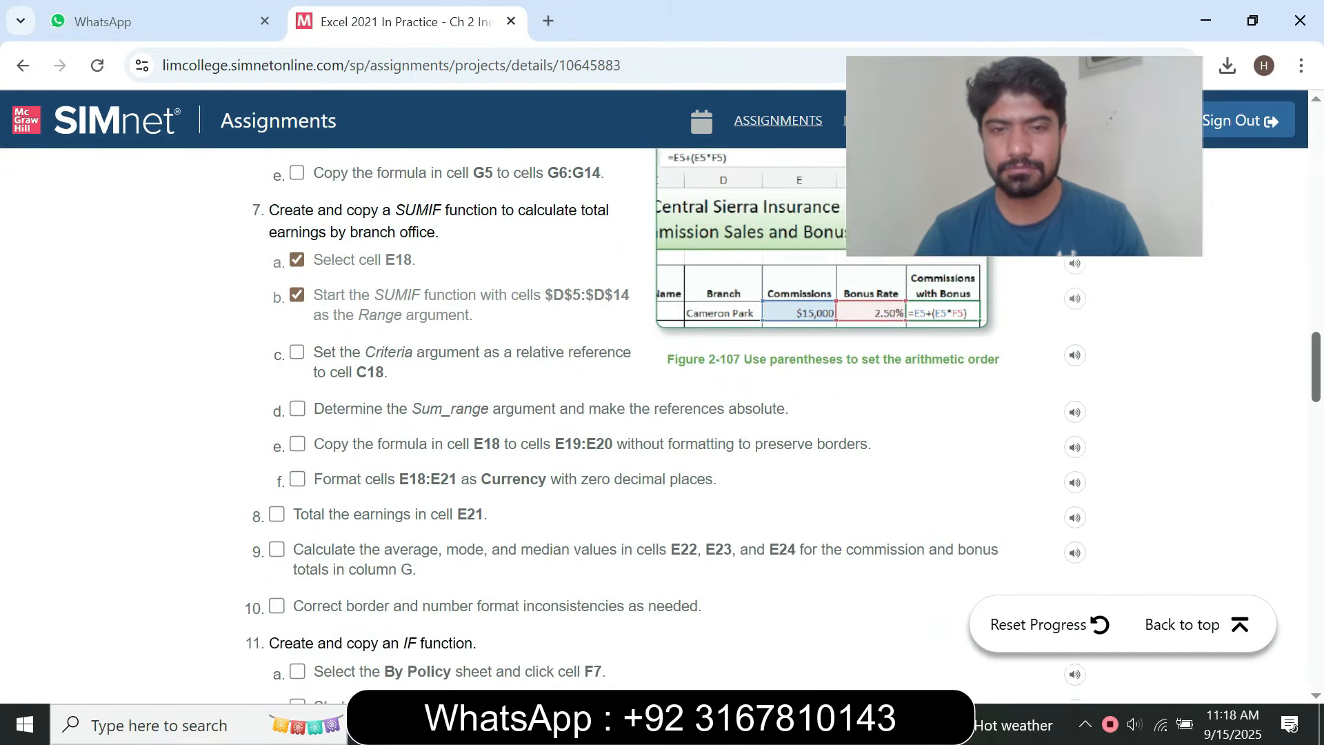
pyautogui.scroll(-15, 669, 425)
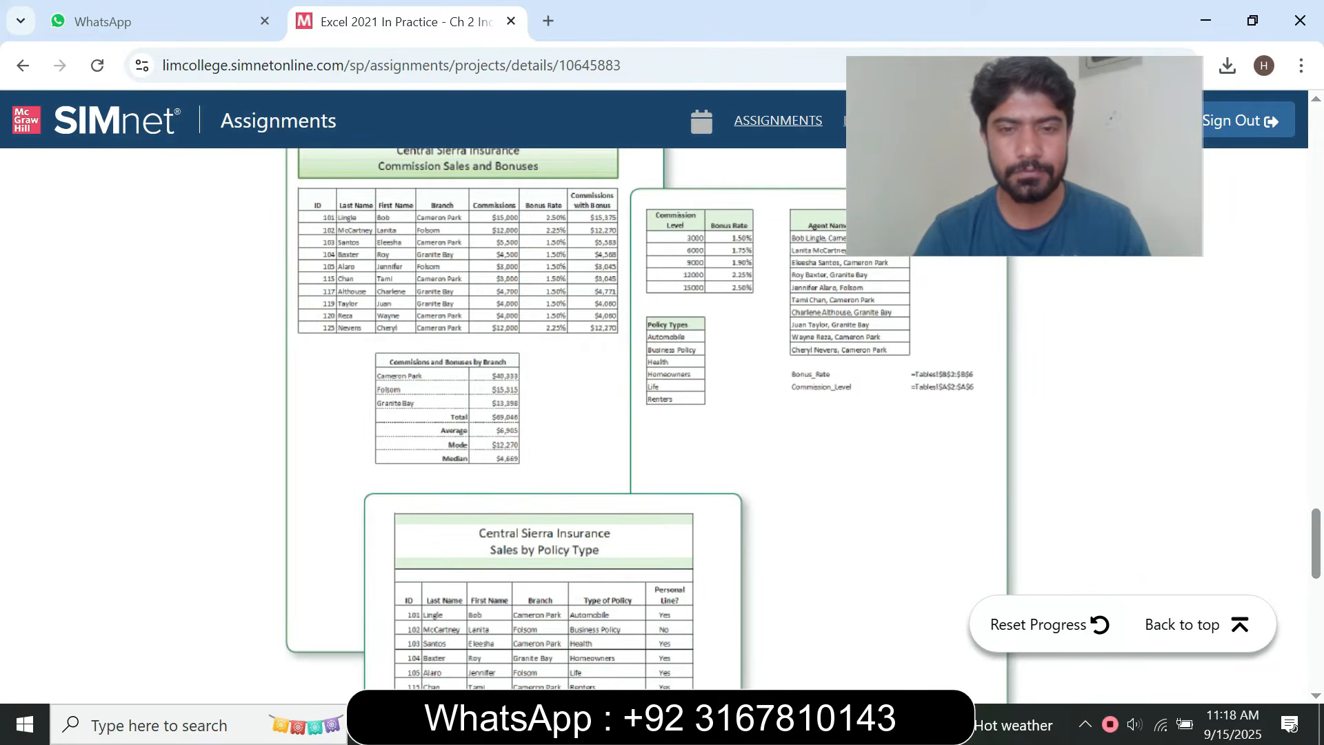
pyautogui.hotkey('alt', 'Tab')
pyautogui.hotkey('alt', 'Tab')
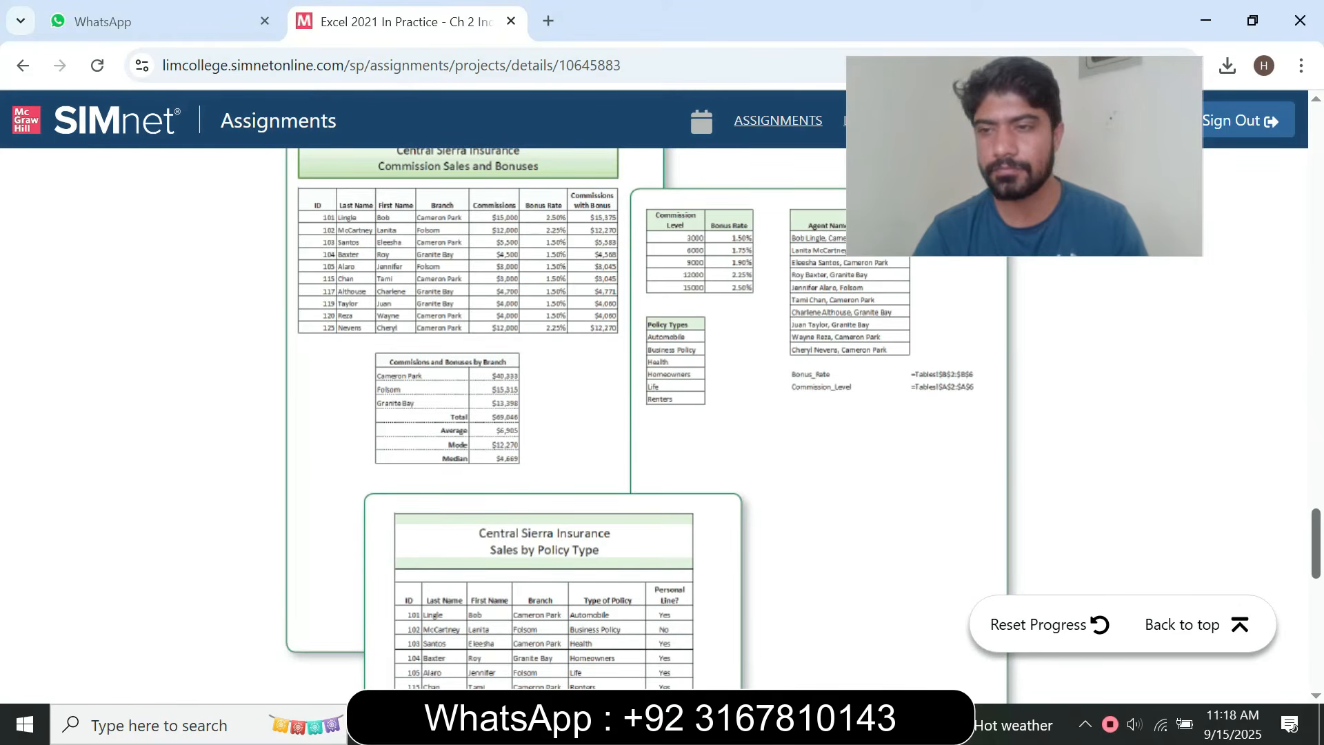
pyautogui.scroll(15, 661, 413)
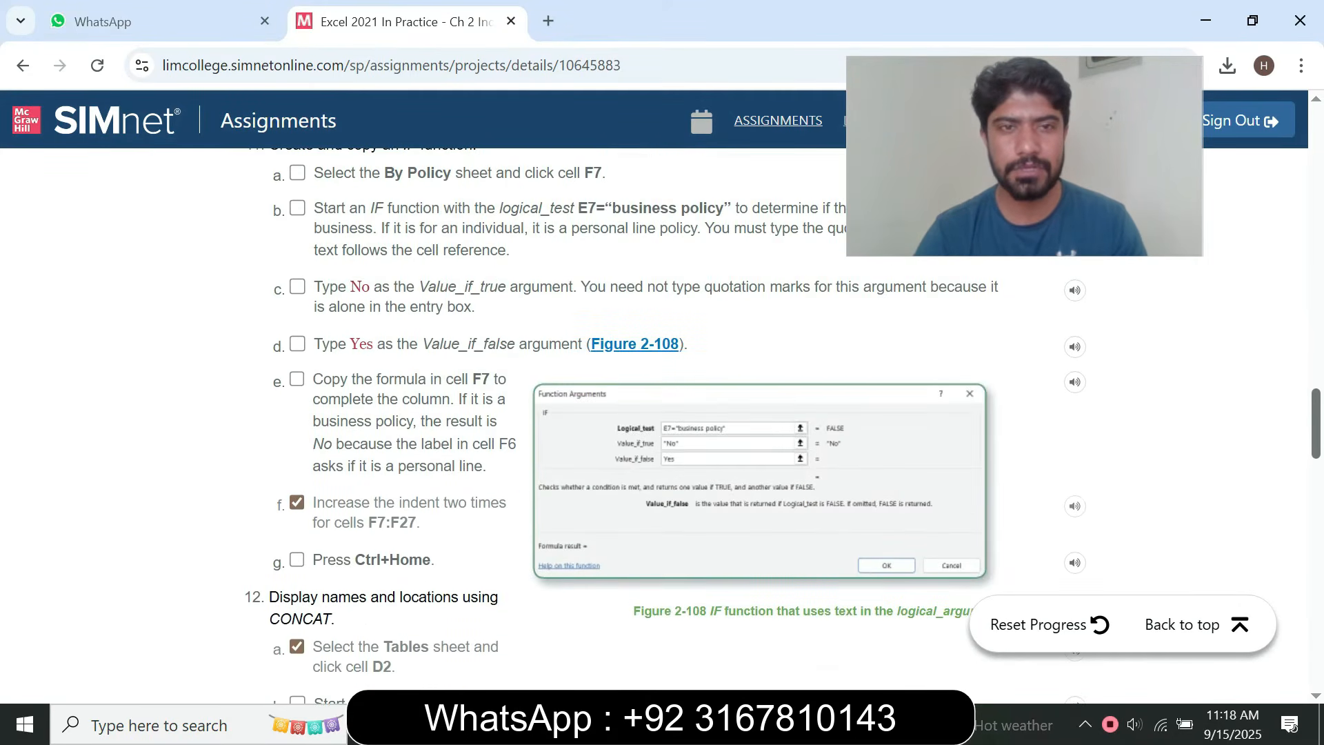
pyautogui.scroll(-2, 661, 414)
pyautogui.scroll(3, 662, 413)
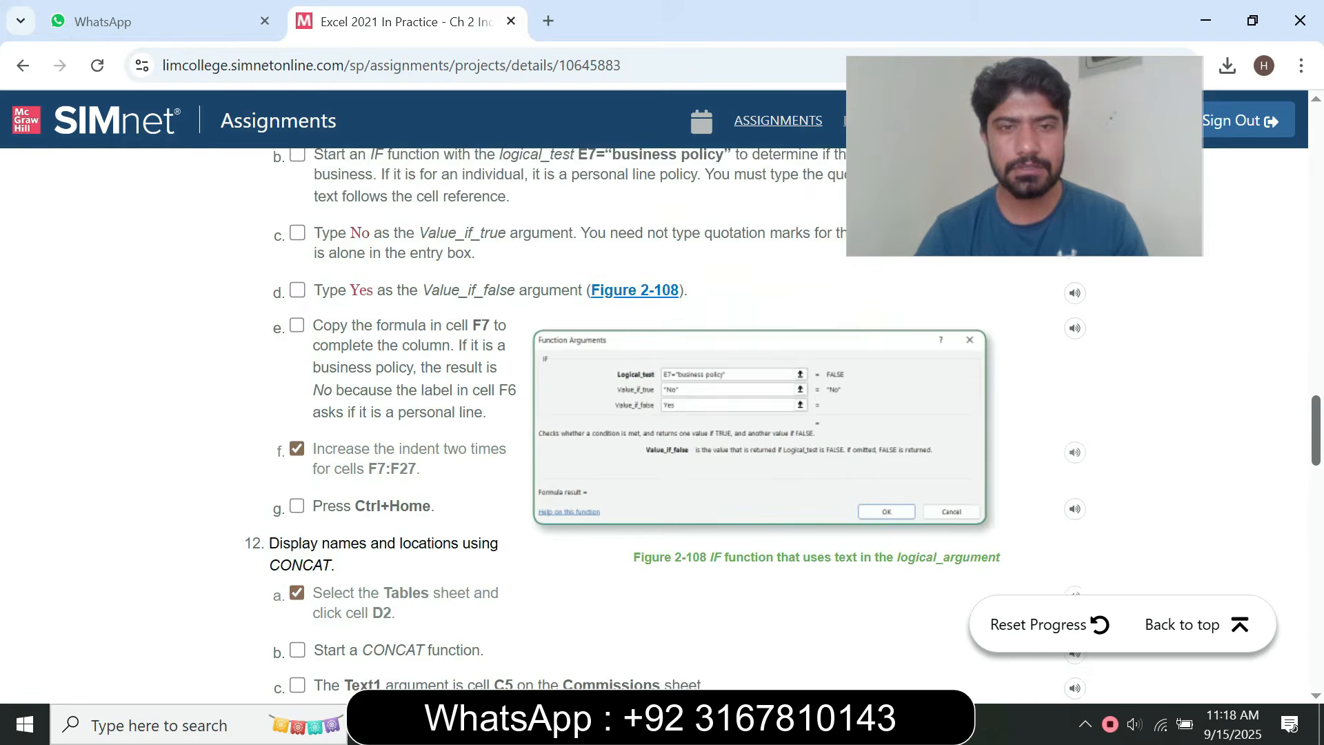
pyautogui.scroll(-4, 662, 414)
pyautogui.scroll(7, 662, 413)
pyautogui.scroll(-1, 662, 414)
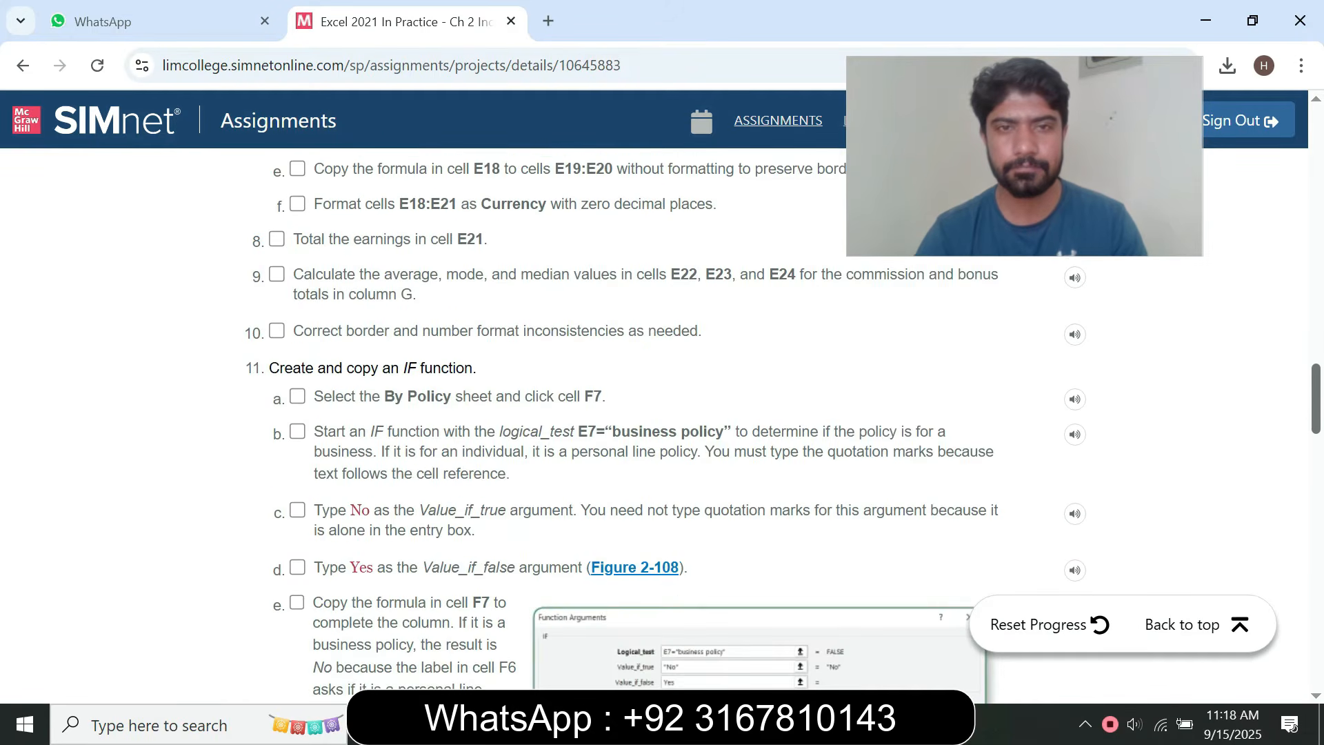
pyautogui.scroll(4, 662, 413)
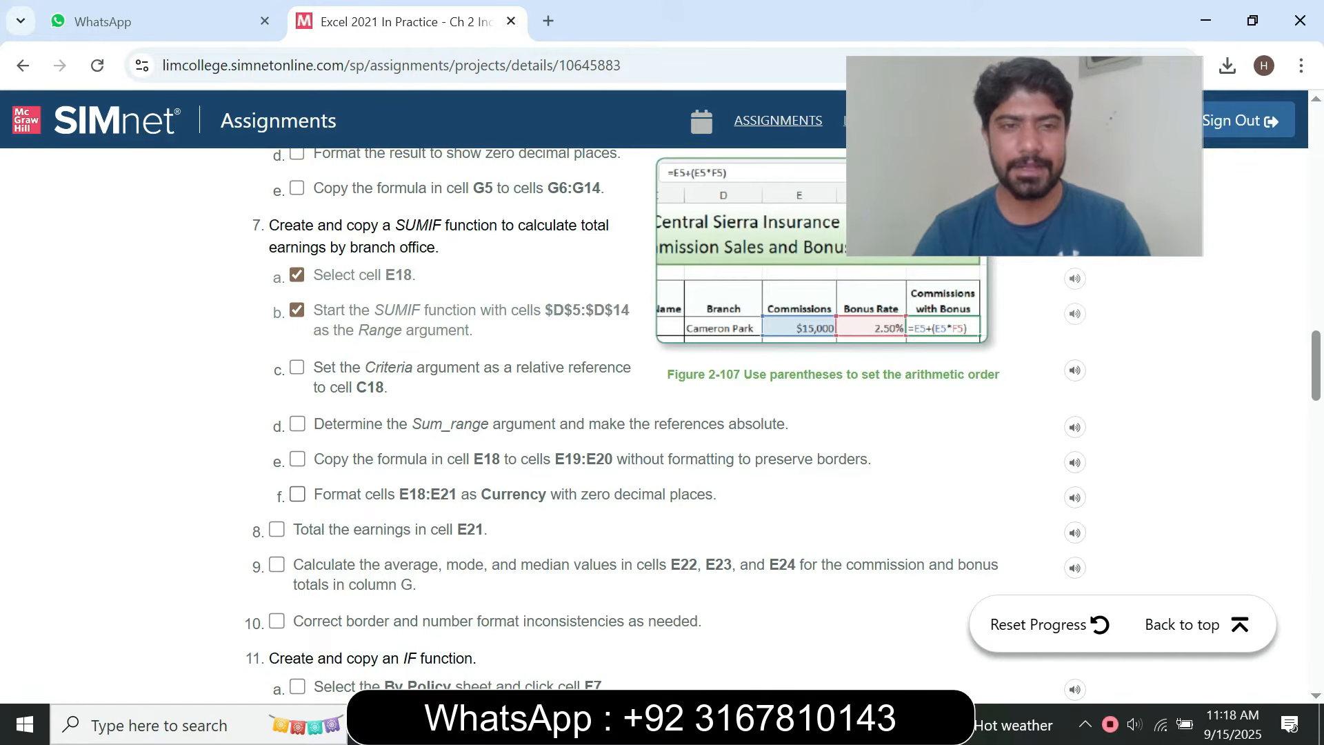
# Take the range E18:E21 from instruction step 7f in the browser, and select those cells on the Excel Commissions sheet
pyautogui.moveTo(399, 494); pyautogui.dragTo(457, 494)
pyautogui.hotkey('ctrl', 'c')
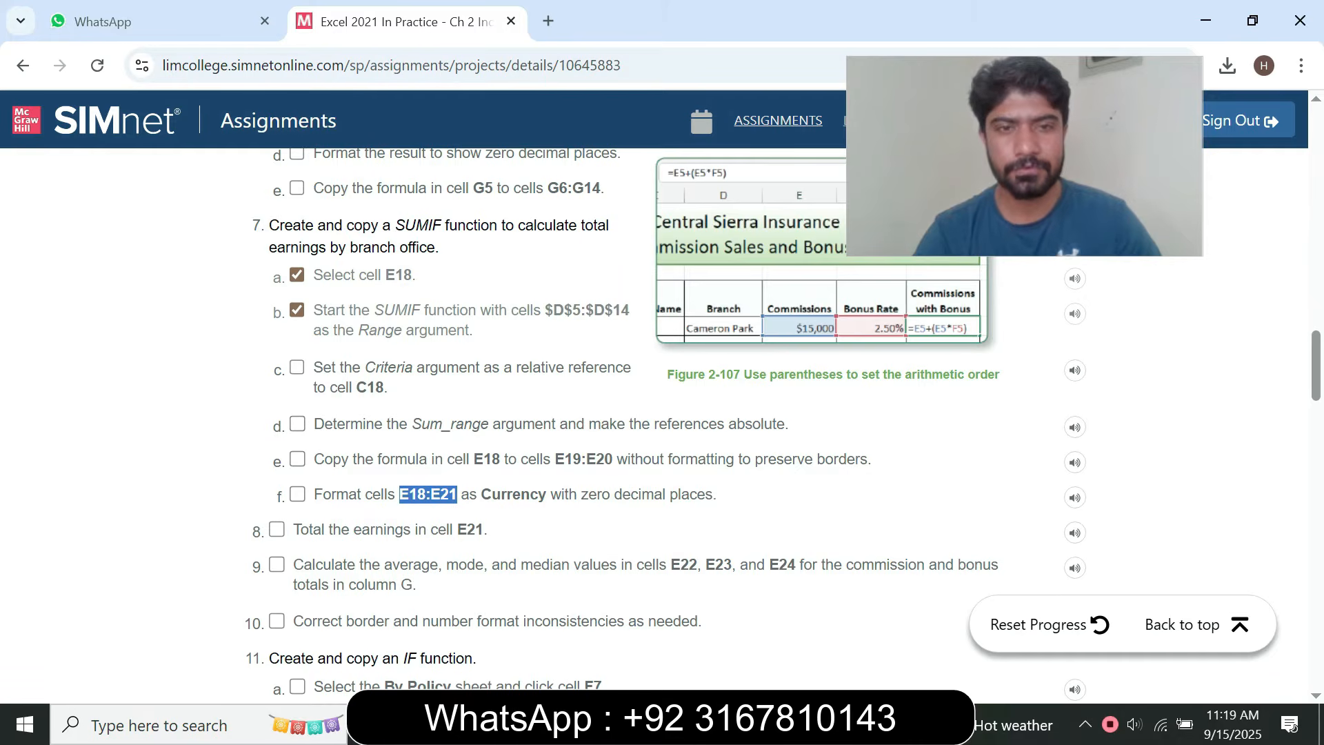
pyautogui.hotkey('alt', 'Tab')
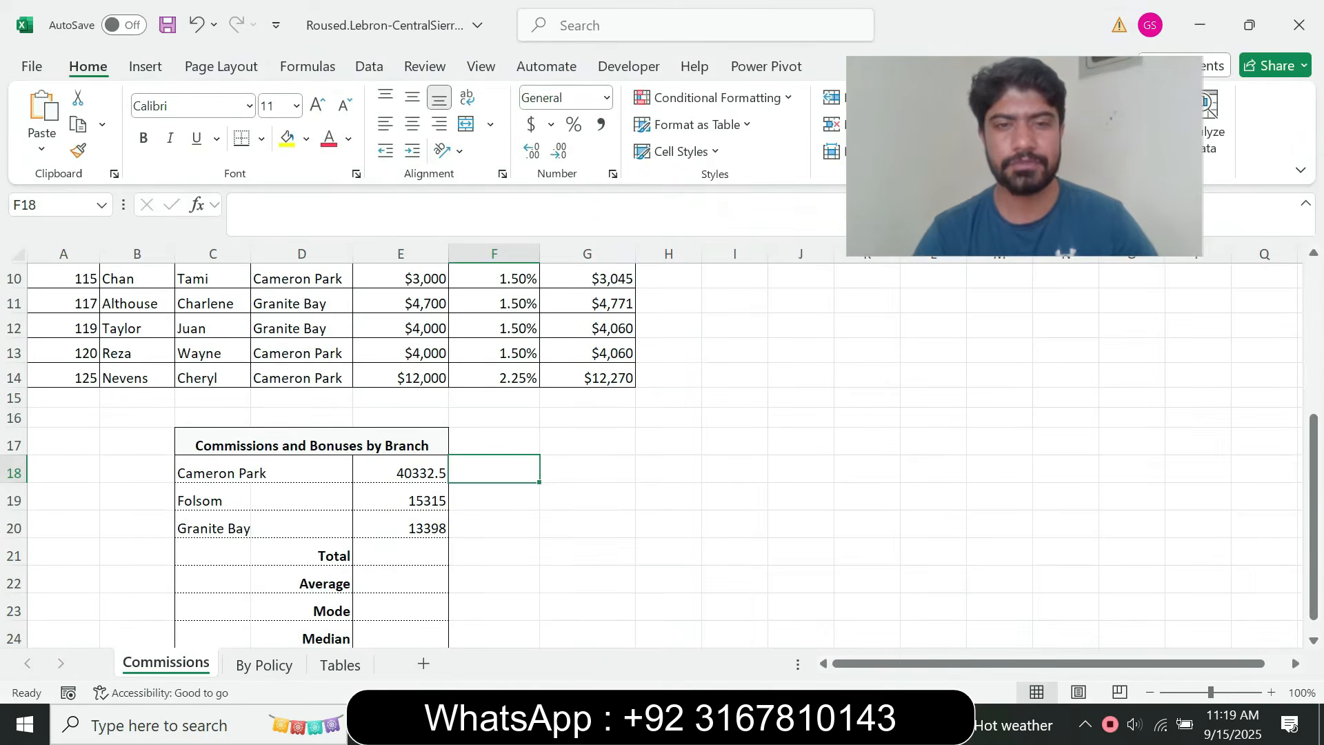
pyautogui.click(52, 205)
pyautogui.write('E18:E21')
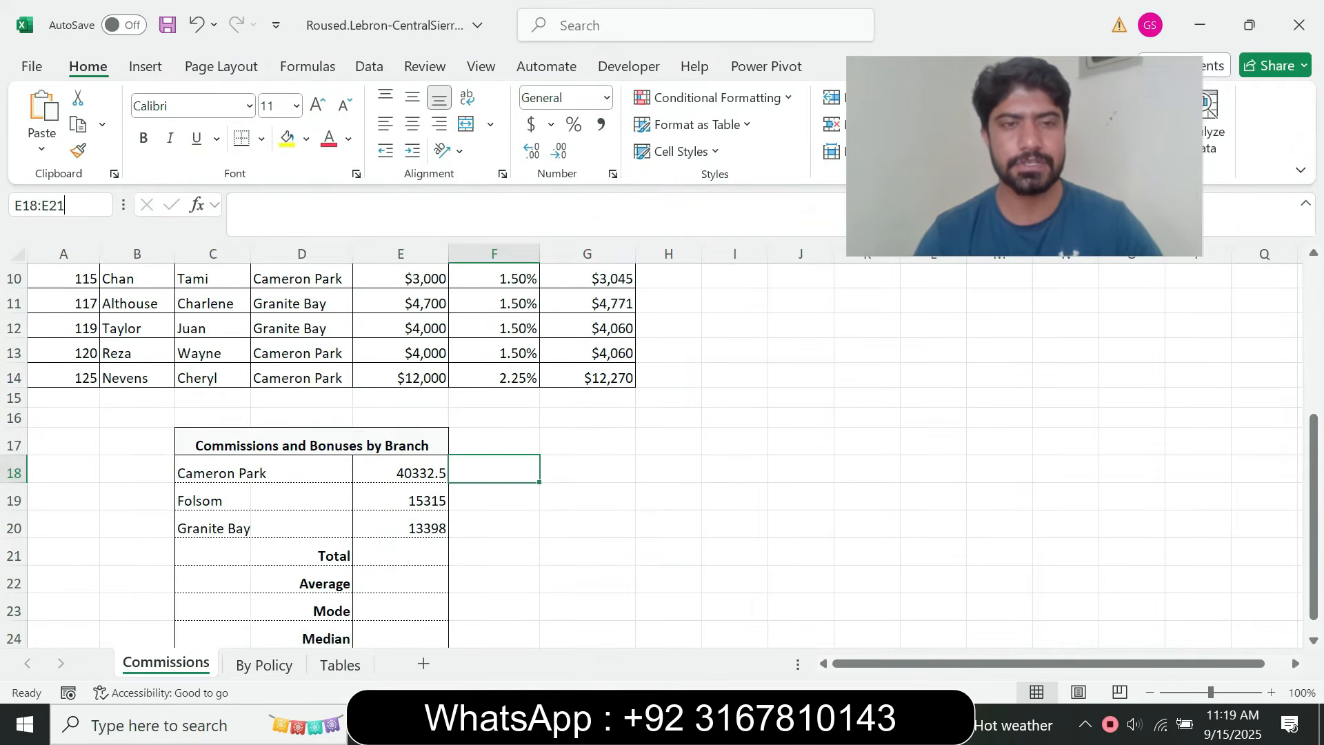
pyautogui.press('Return')
# Recheck instruction step 7f in the browser, and reselect cells E18:E21 on the Excel Commissions sheet
pyautogui.hotkey('alt', 'Tab')
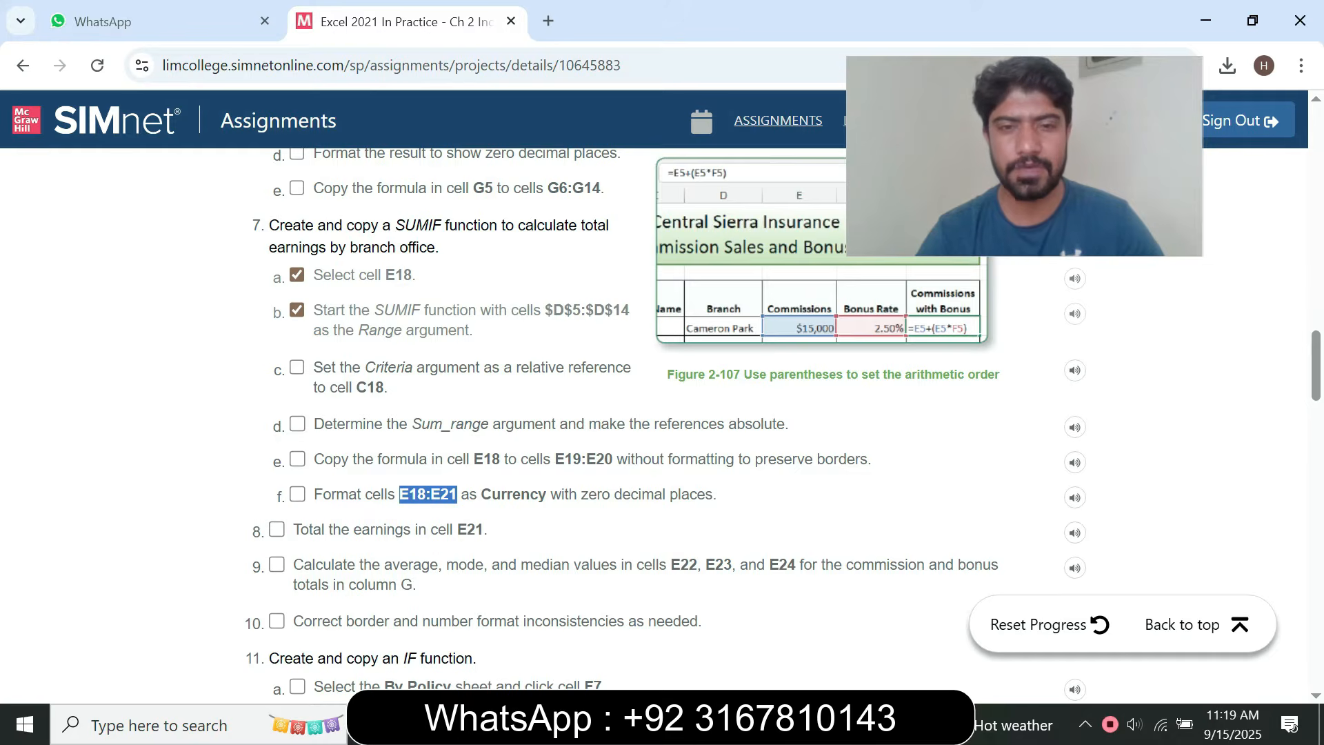
pyautogui.hotkey('alt', 'Tab')
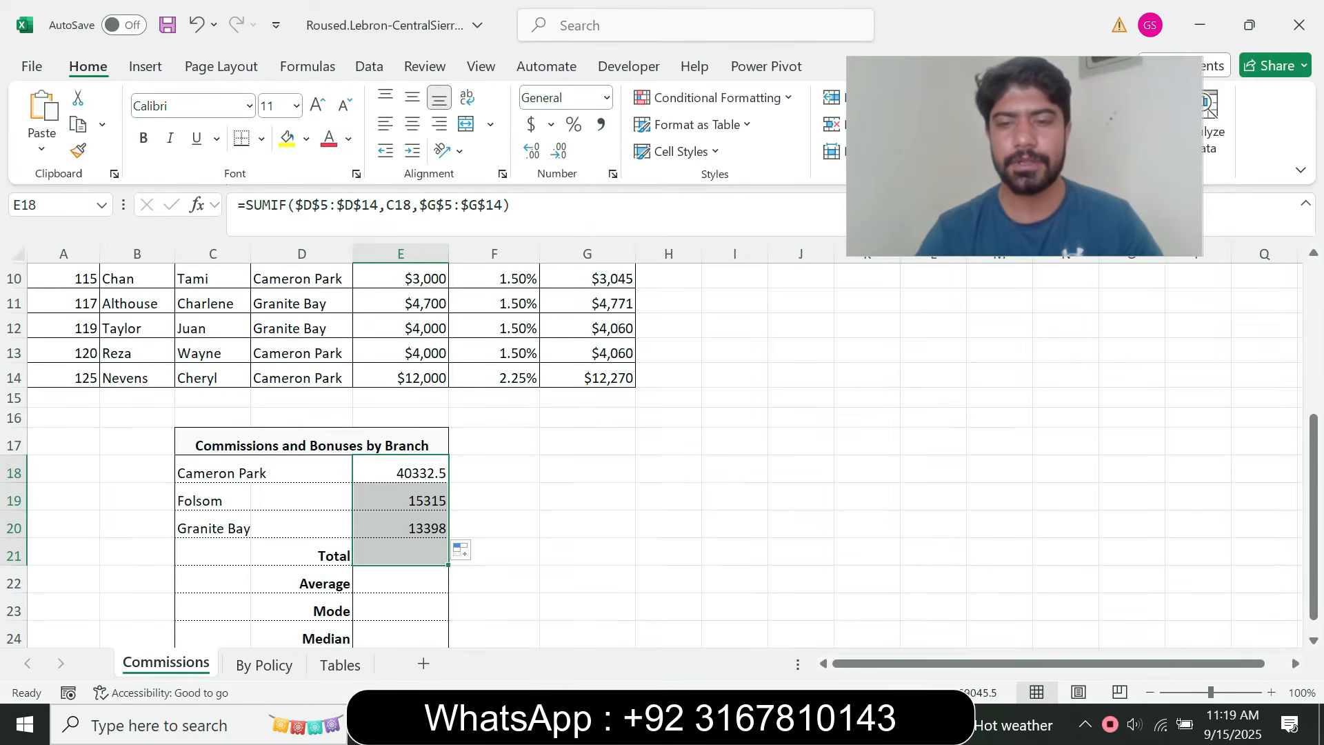
pyautogui.press('alt')
pyautogui.press('alt')
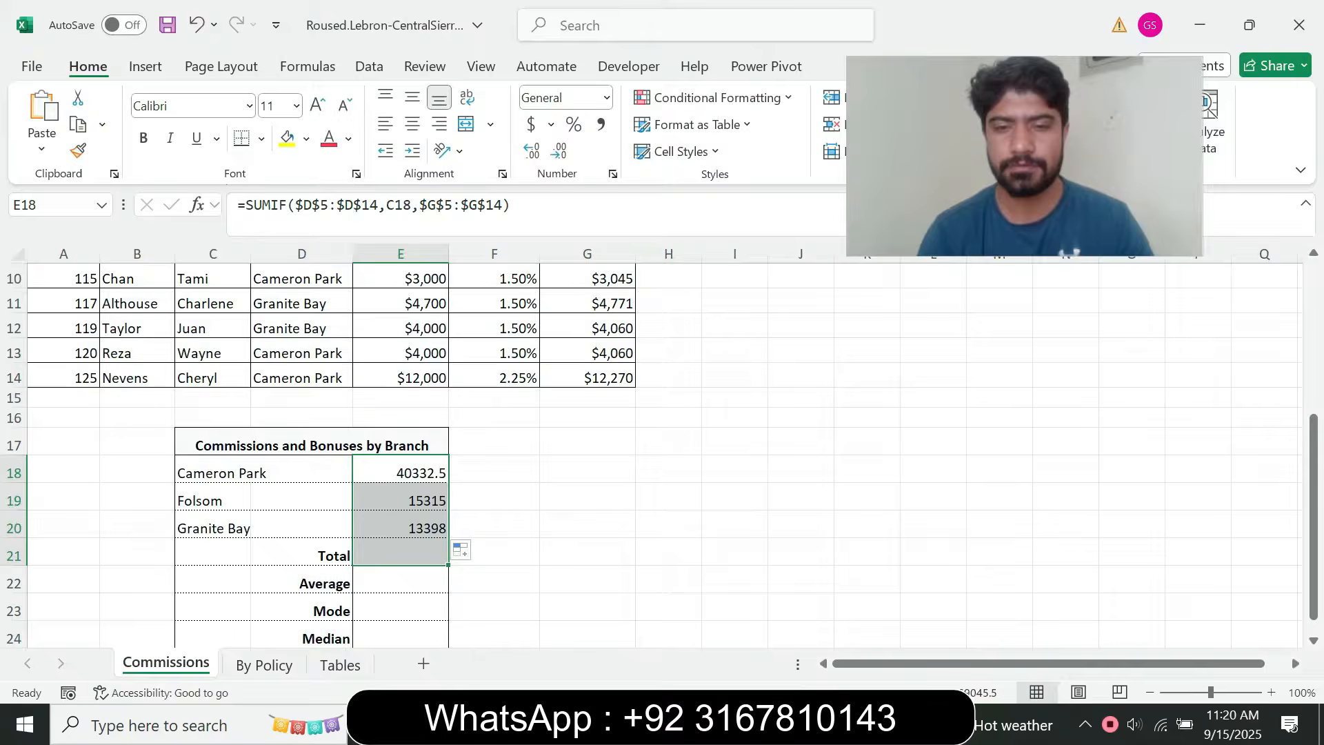
pyautogui.hotkey('alt', 'Tab')
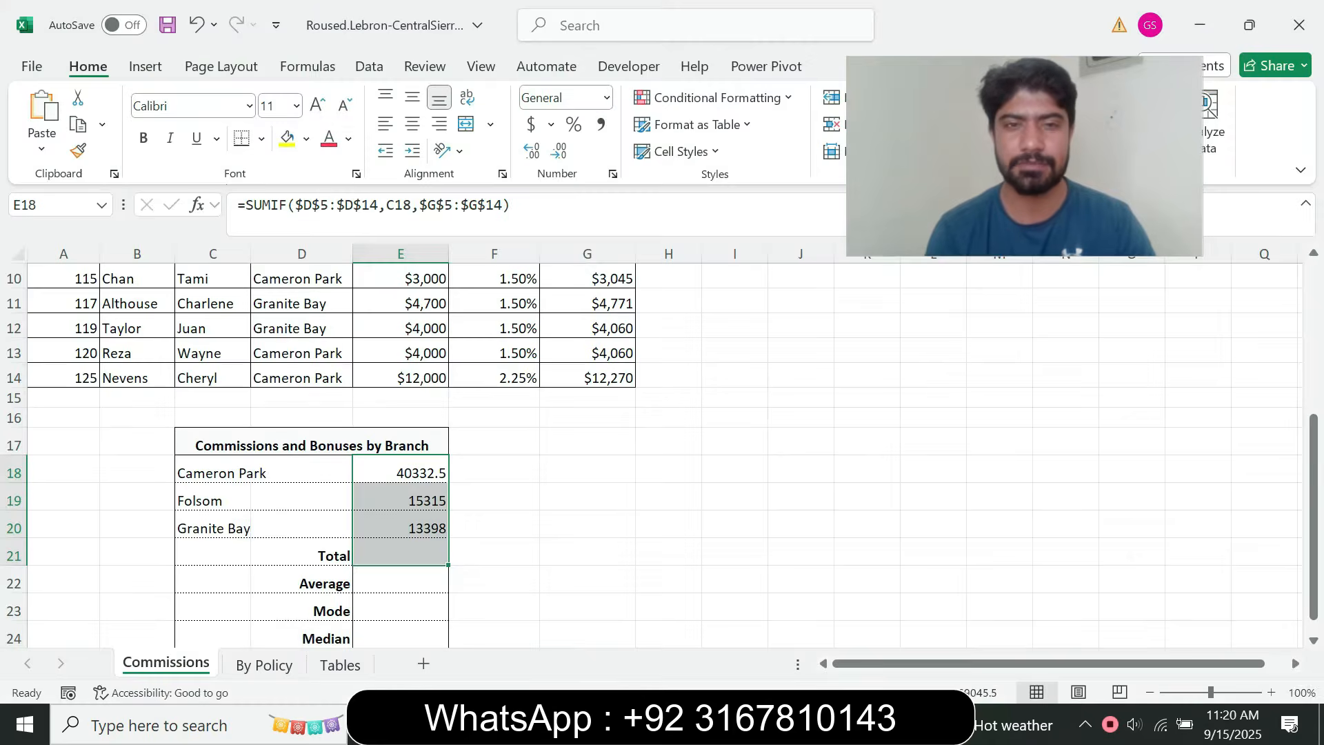
pyautogui.hotkey('alt', 'Tab')
pyautogui.click(48, 205)
pyautogui.hotkey('ctrl', 'v')
pyautogui.press('Return')
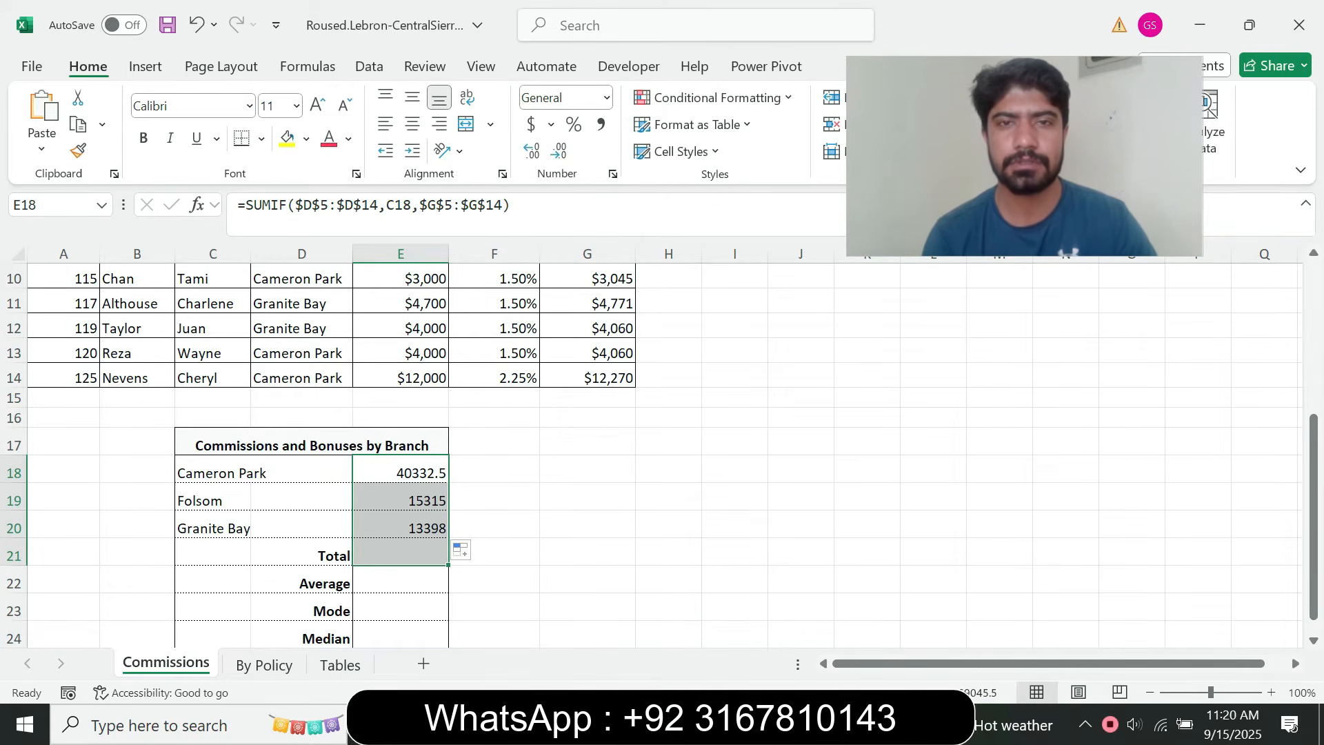
# Format the selected cells E18:E21 as Currency with zero decimal places, and switch back to the instructions in the browser
pyautogui.hotkey('ctrl', '1')
pyautogui.click(688, 288)
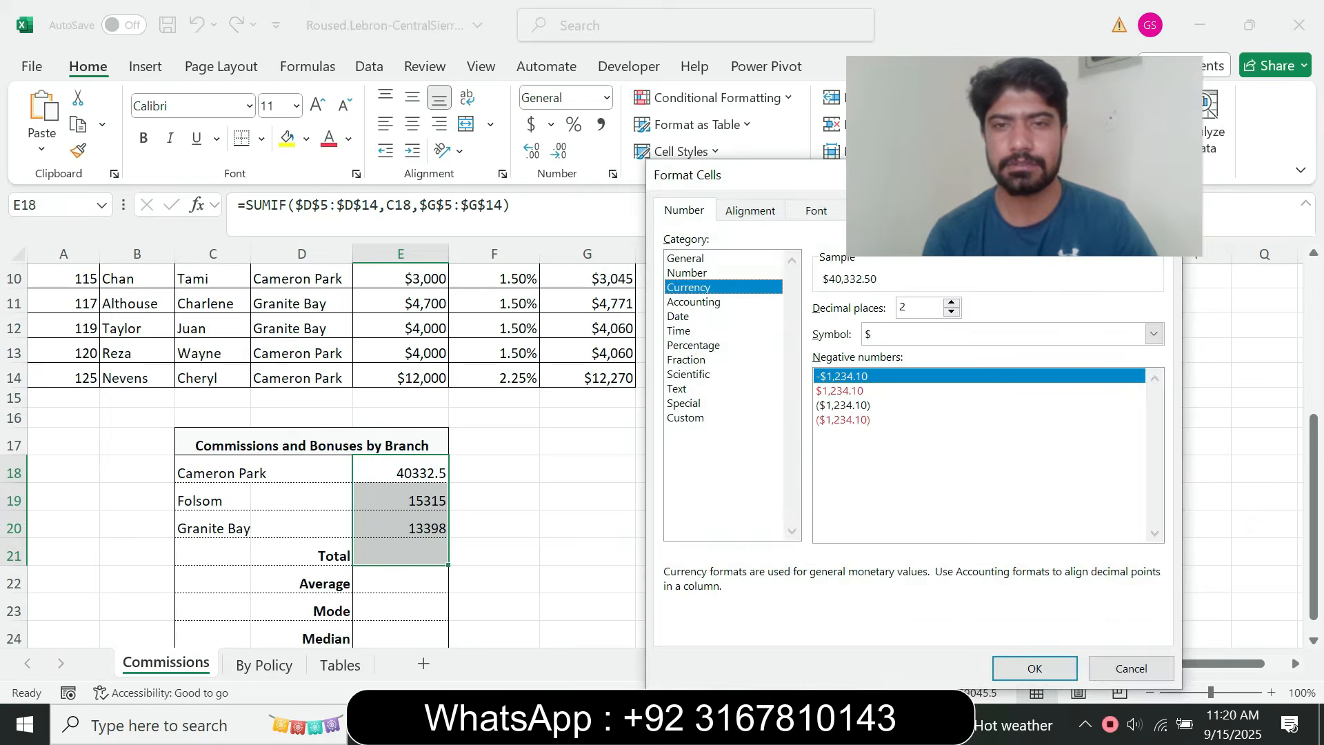
pyautogui.click(950, 313)
pyautogui.click(951, 313)
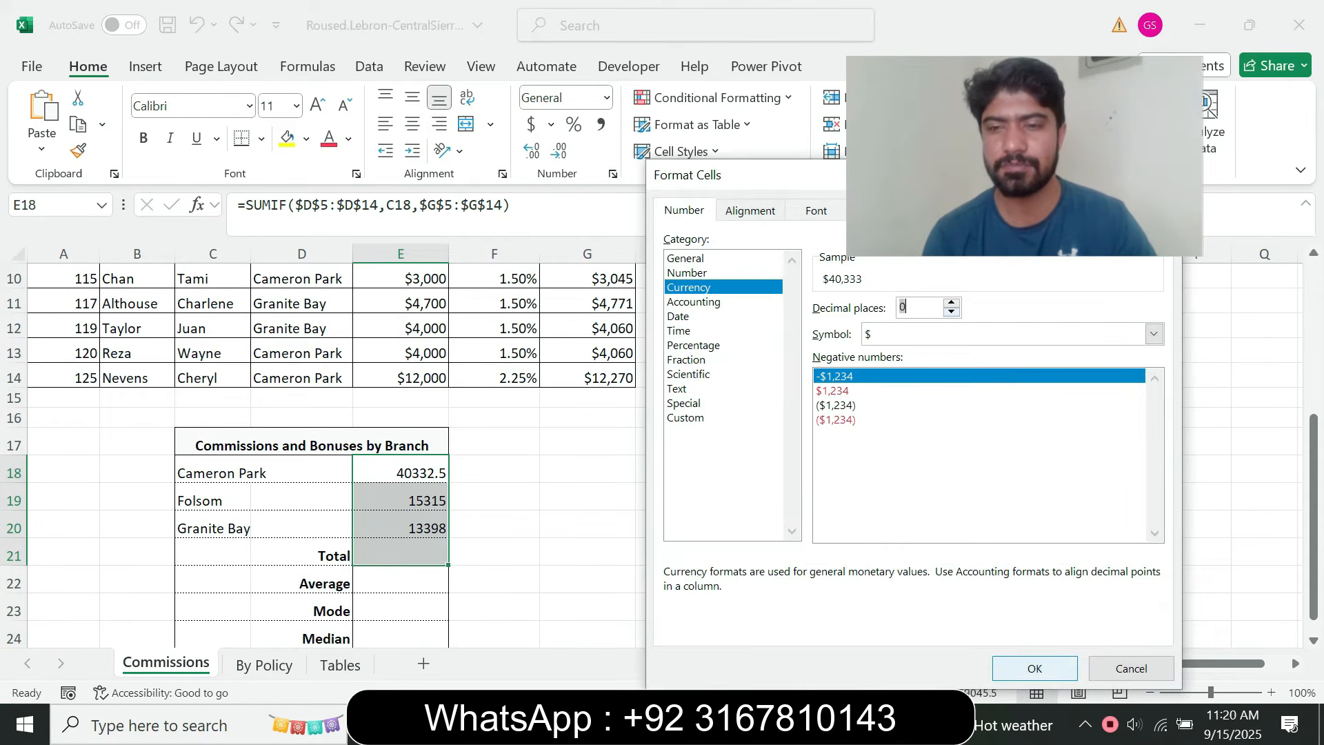
pyautogui.press('Return')
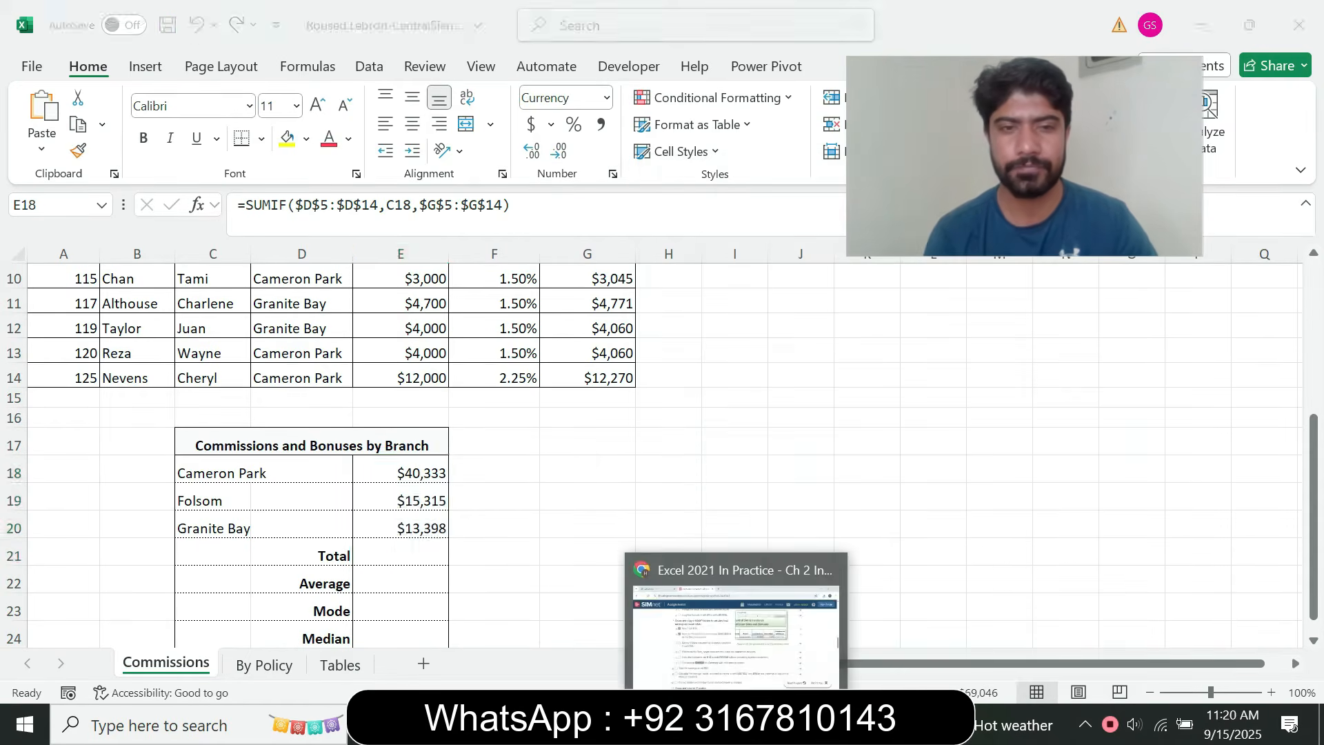
pyautogui.click(734, 724)
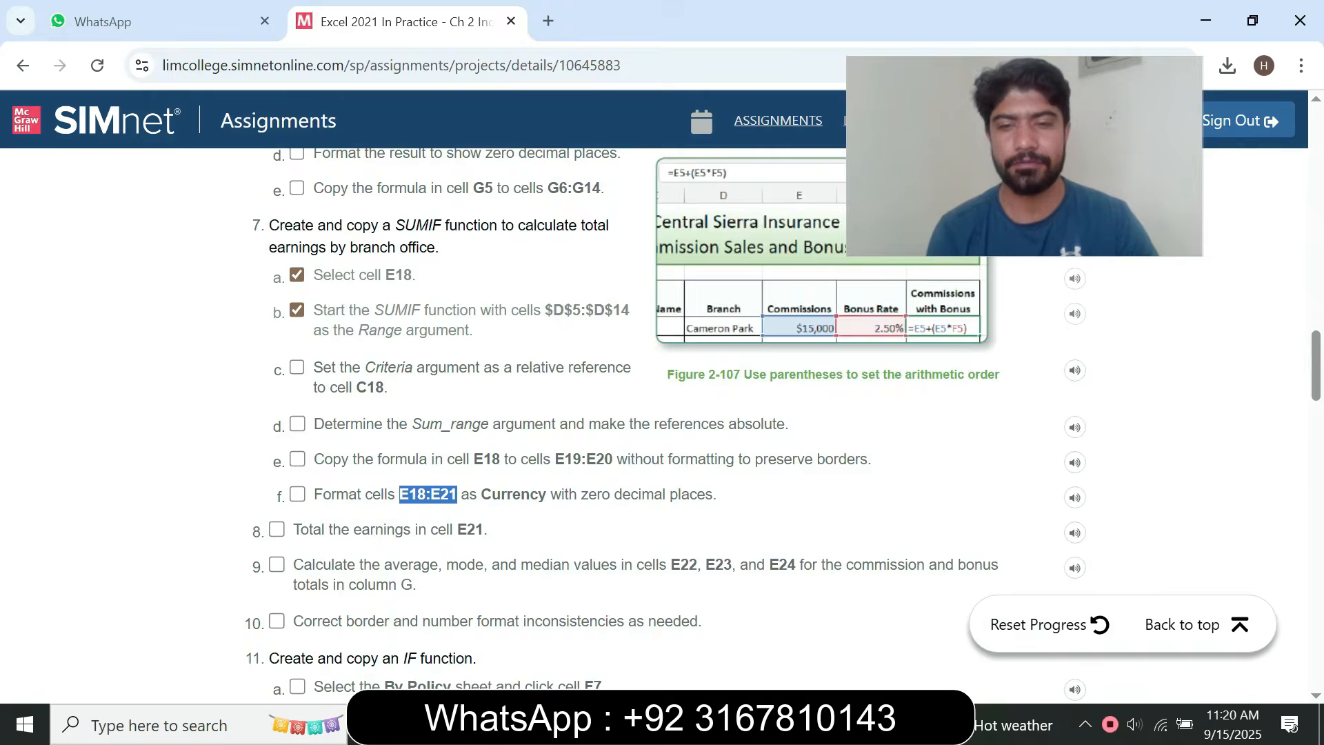
# Switch to the Excel Commissions sheet and total the branch earnings in cell E21 with =SUM(E18:E20)
pyautogui.hotkey('alt', 'Tab')
pyautogui.click(400, 554)
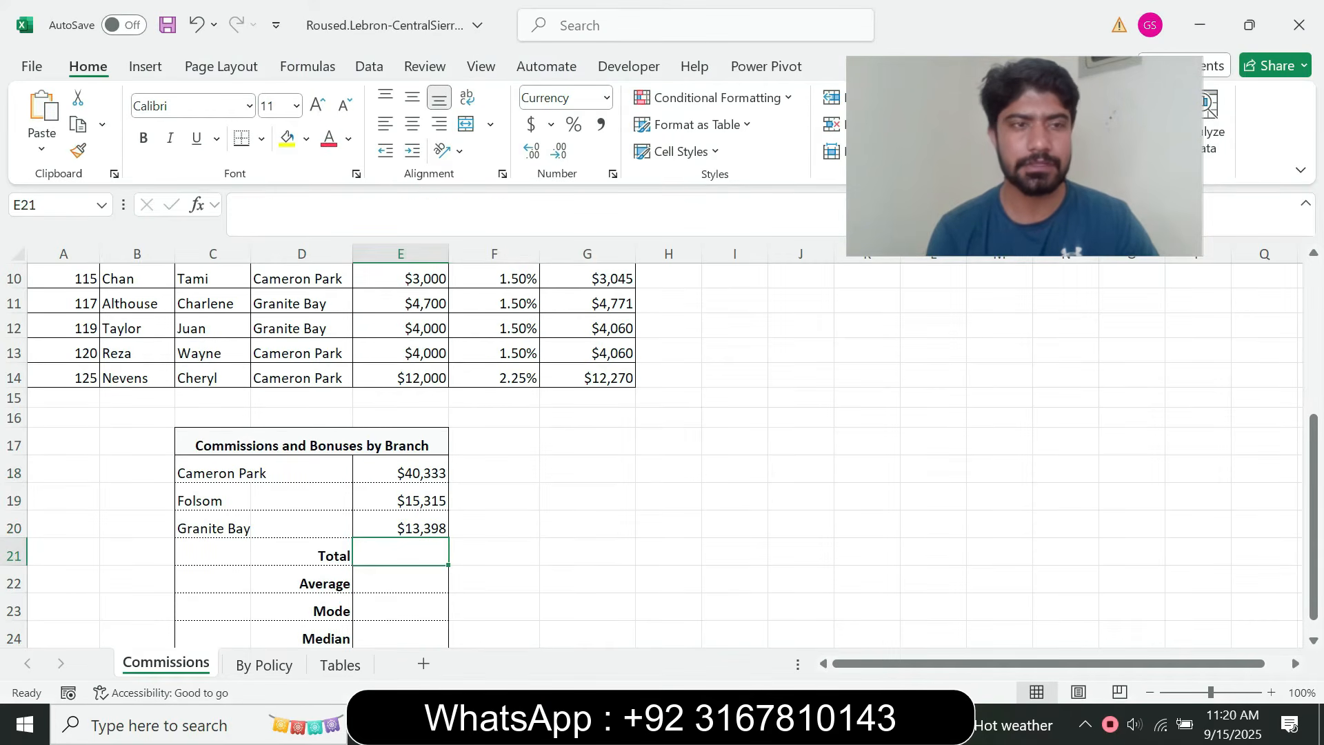
pyautogui.hotkey('alt', 'Tab')
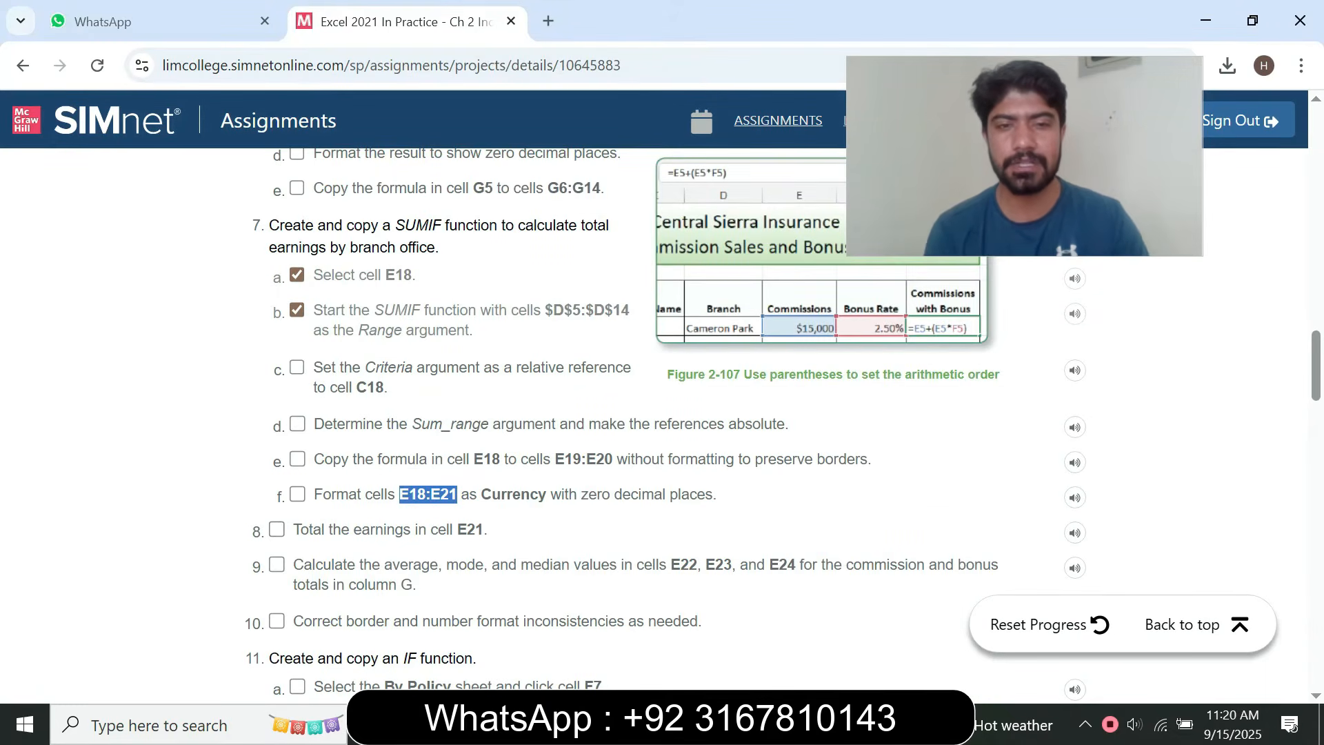
pyautogui.hotkey('alt', 'Tab')
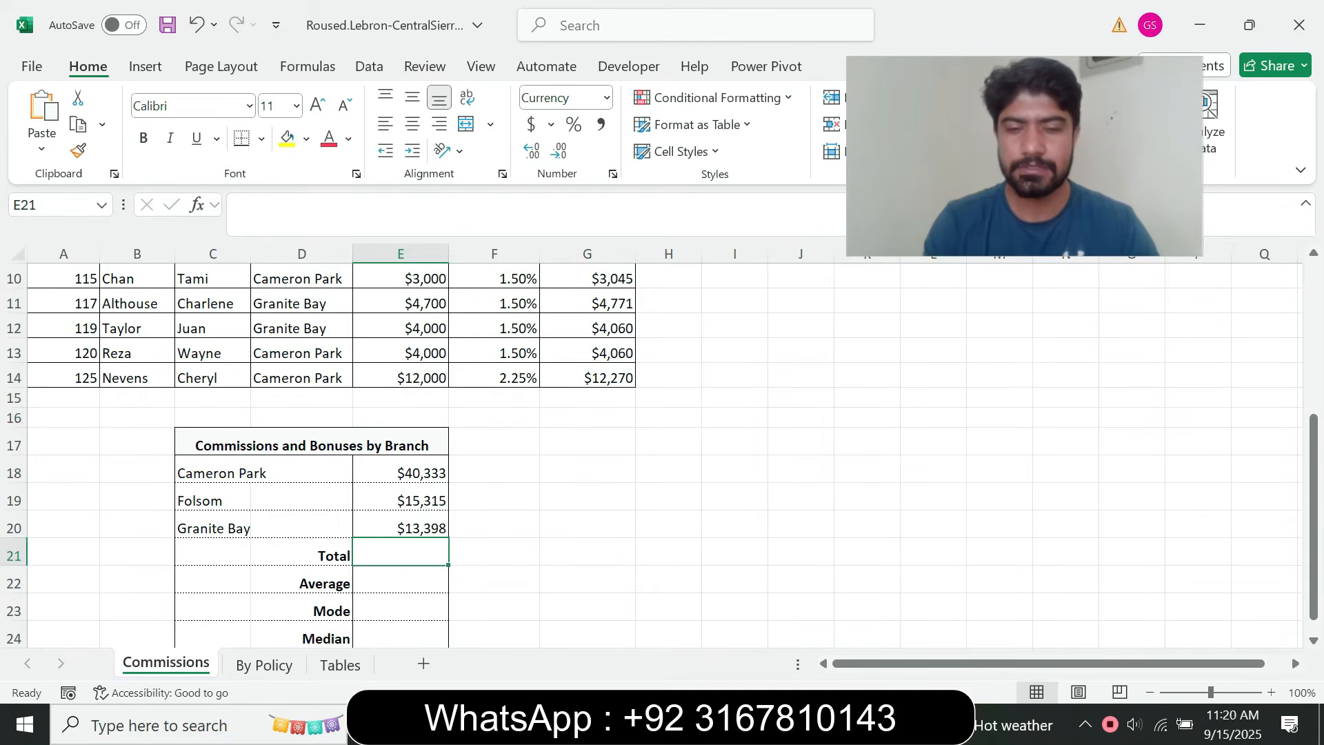
pyautogui.write('=sum')
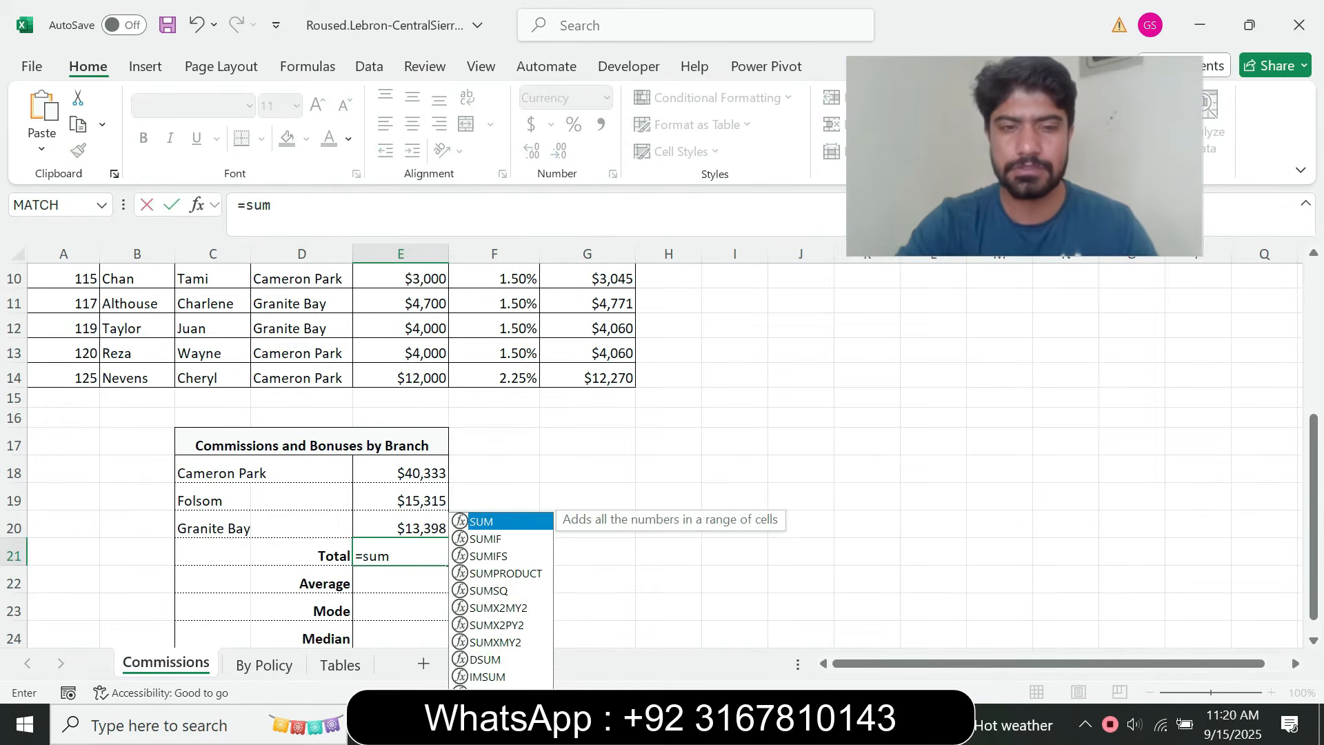
pyautogui.press('Tab')
pyautogui.moveTo(407, 473); pyautogui.dragTo(441, 534)
pyautogui.press('Return')
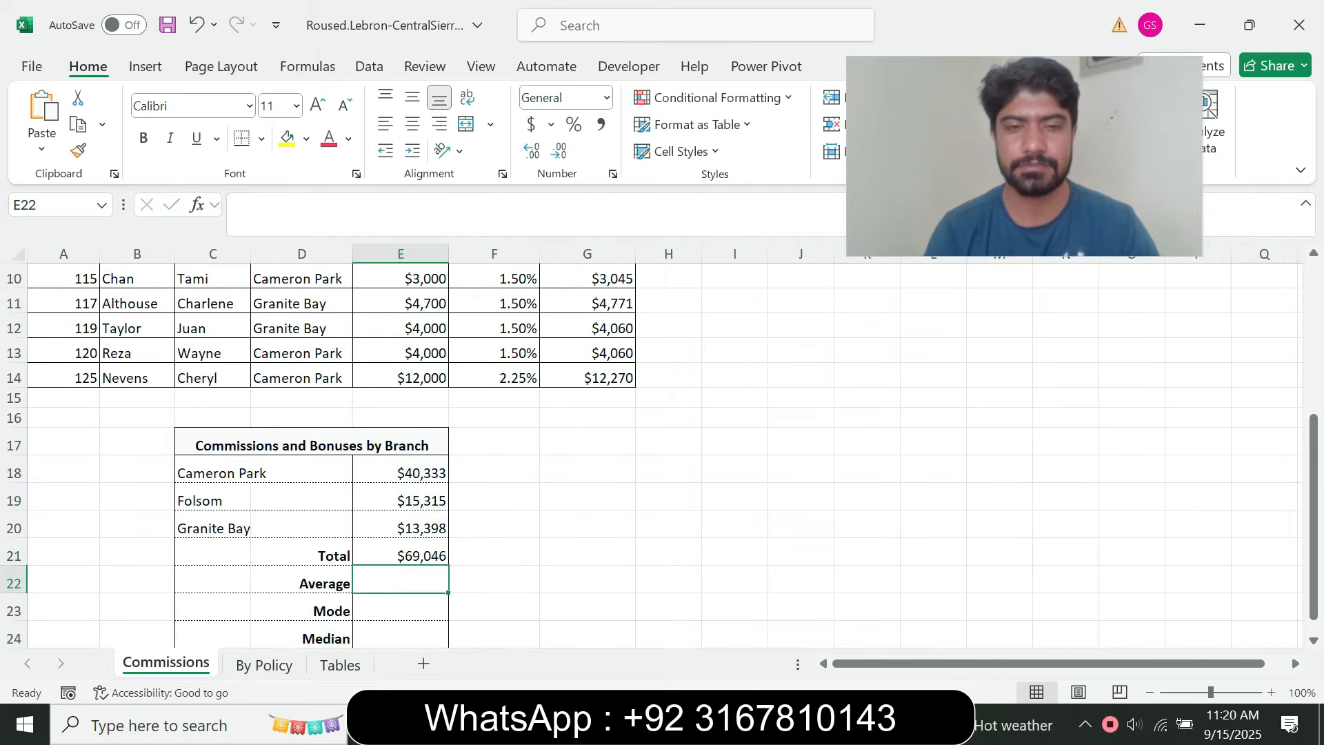
pyautogui.press('Up')
# Read instruction step 9 in the browser, select cell E22 on the Excel Commissions sheet, and mark step 9 as done in the browser
pyautogui.hotkey('alt', 'Tab')
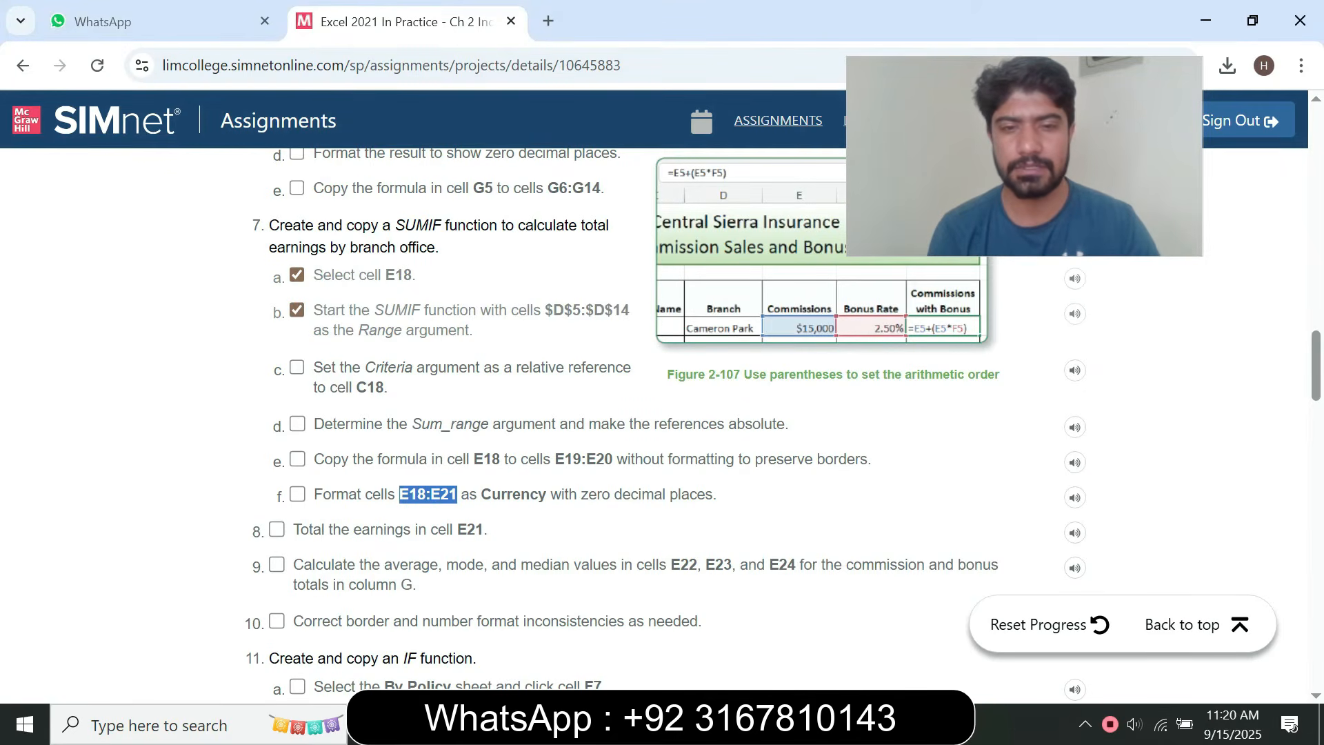
pyautogui.hotkey('alt', 'Tab')
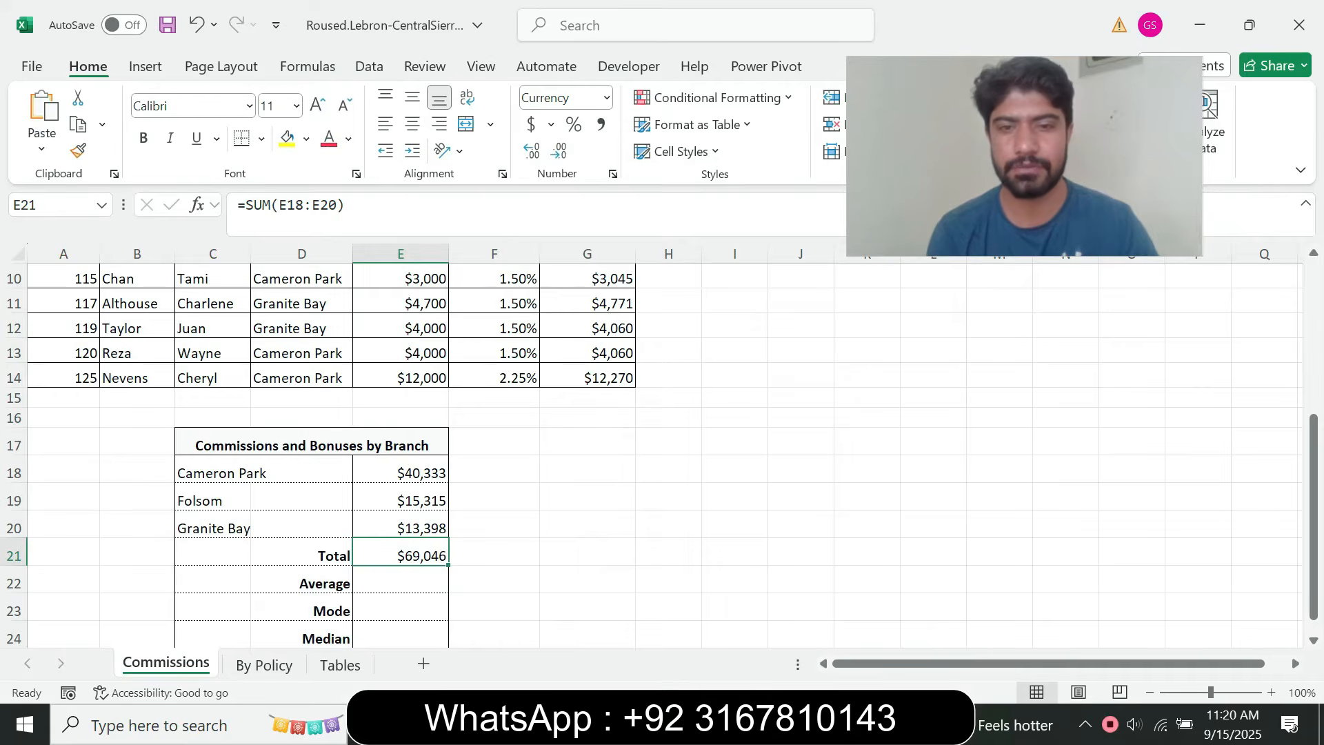
pyautogui.hotkey('alt', 'Tab')
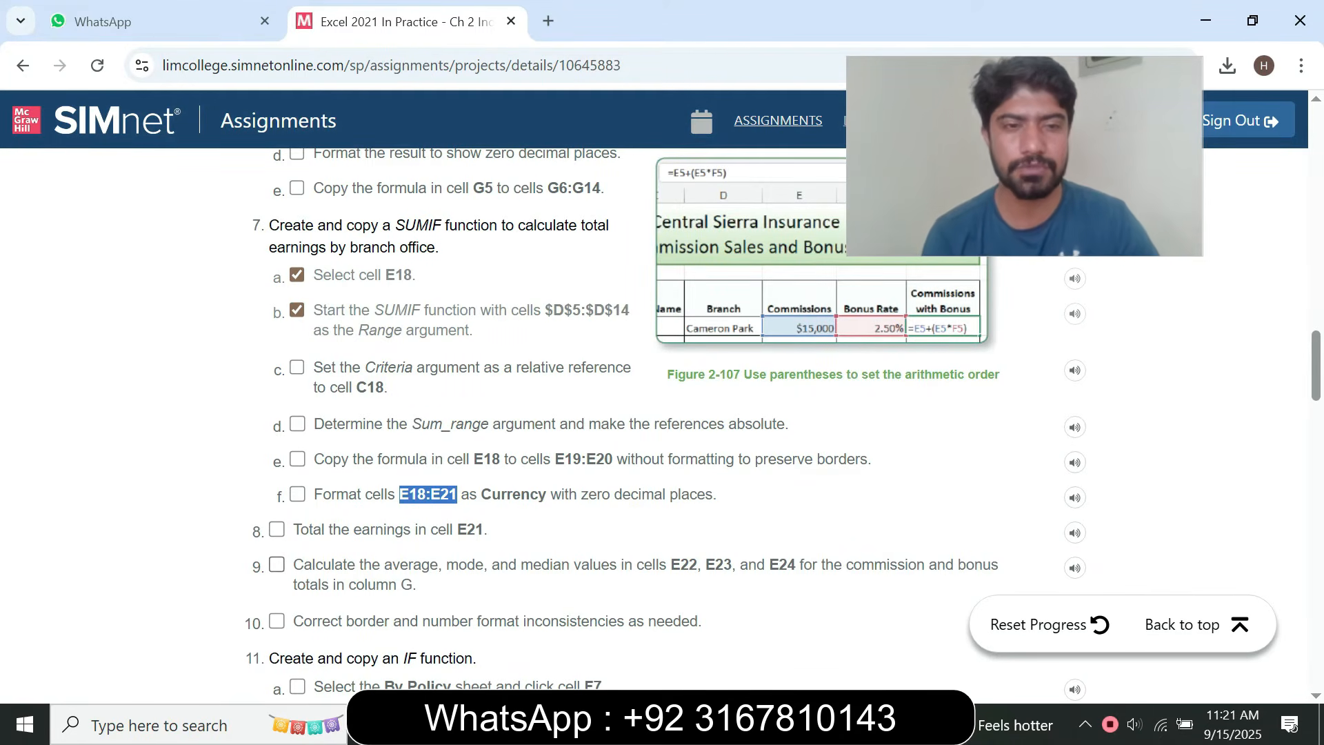
pyautogui.click(276, 565)
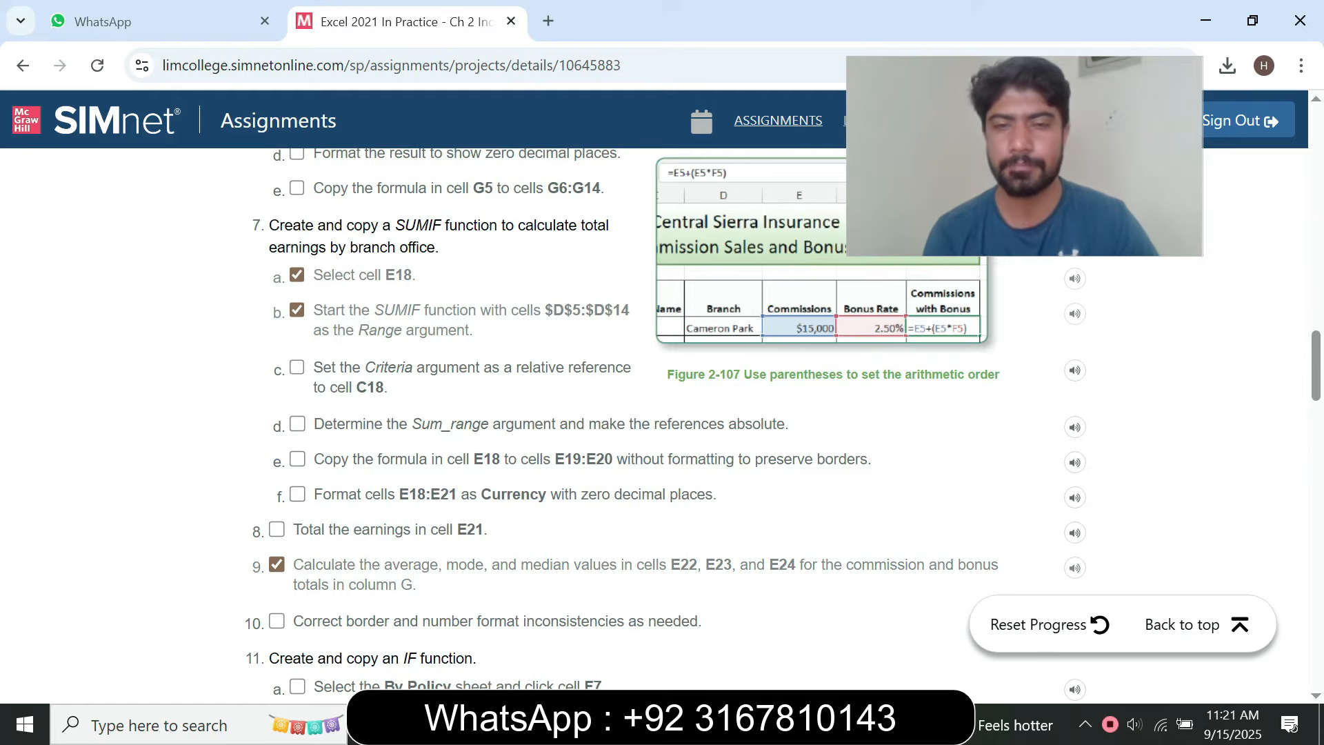
pyautogui.scroll(-3, 662, 413)
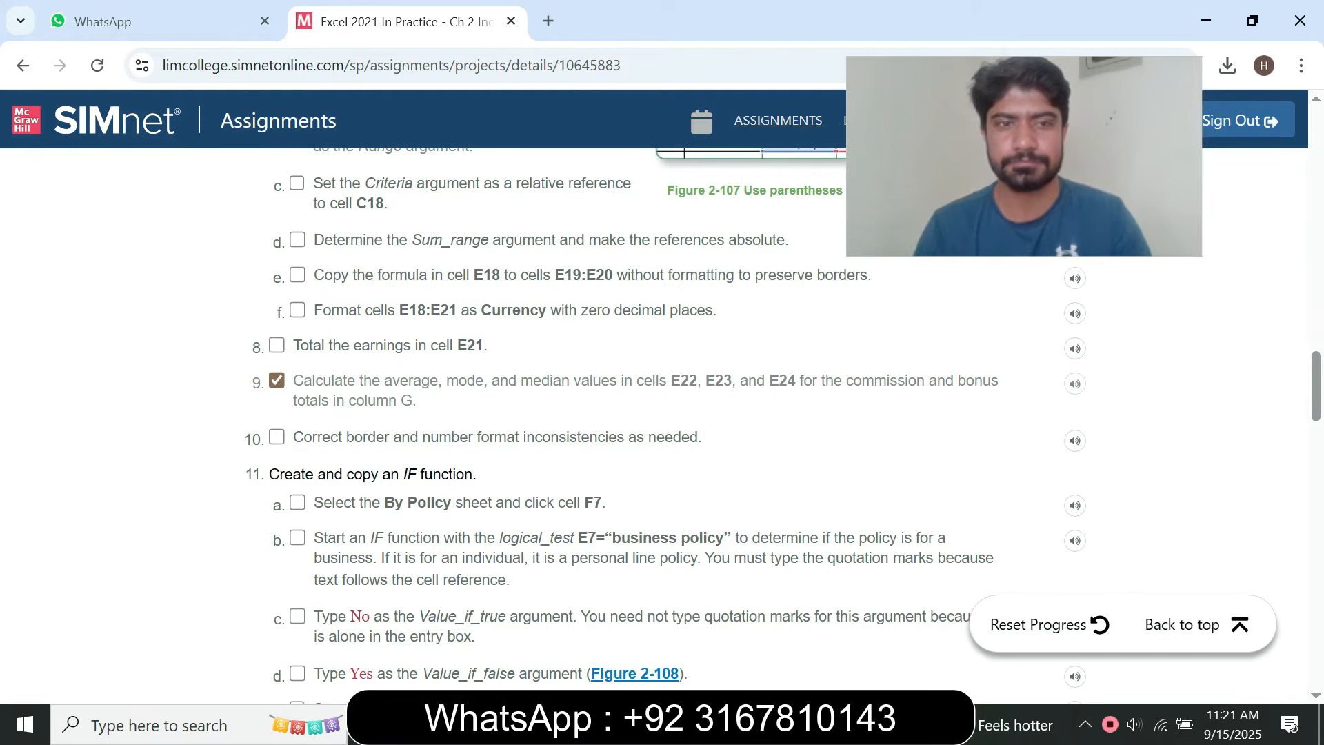
pyautogui.click(277, 380)
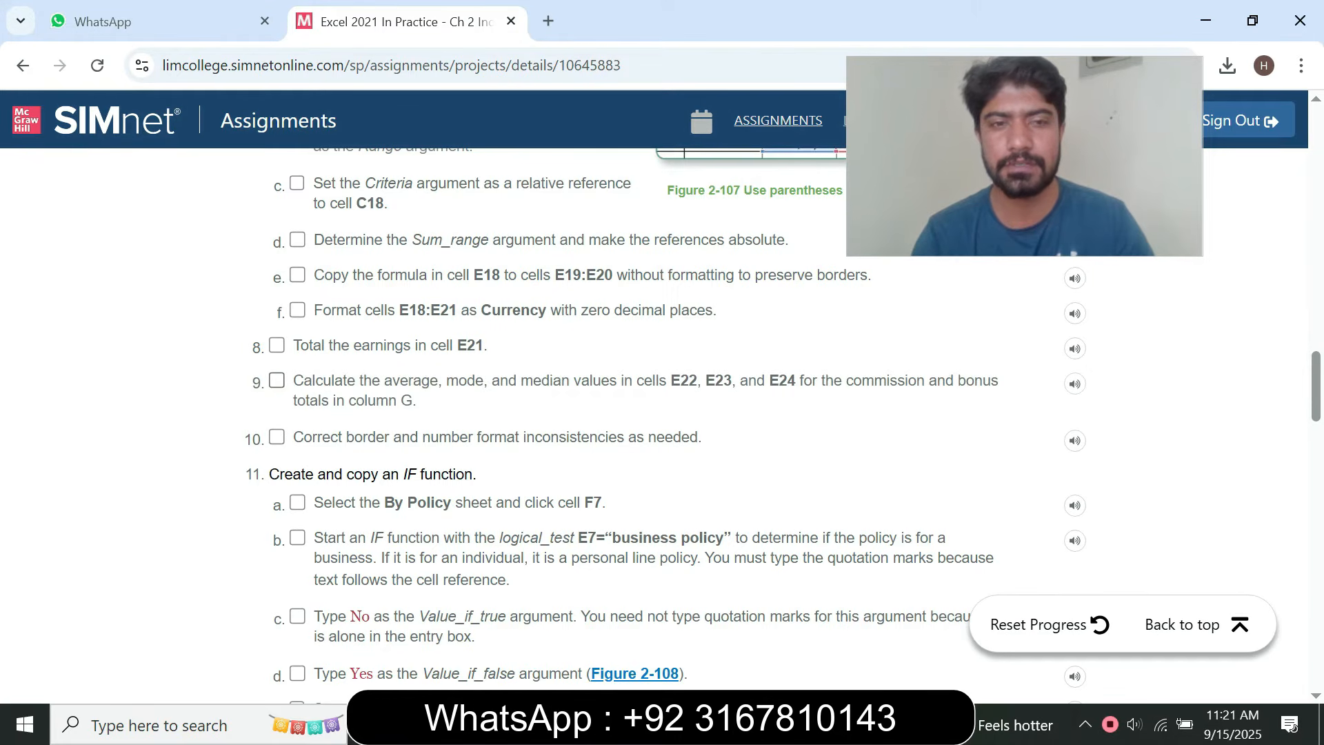
pyautogui.moveTo(421, 381); pyautogui.dragTo(446, 380)
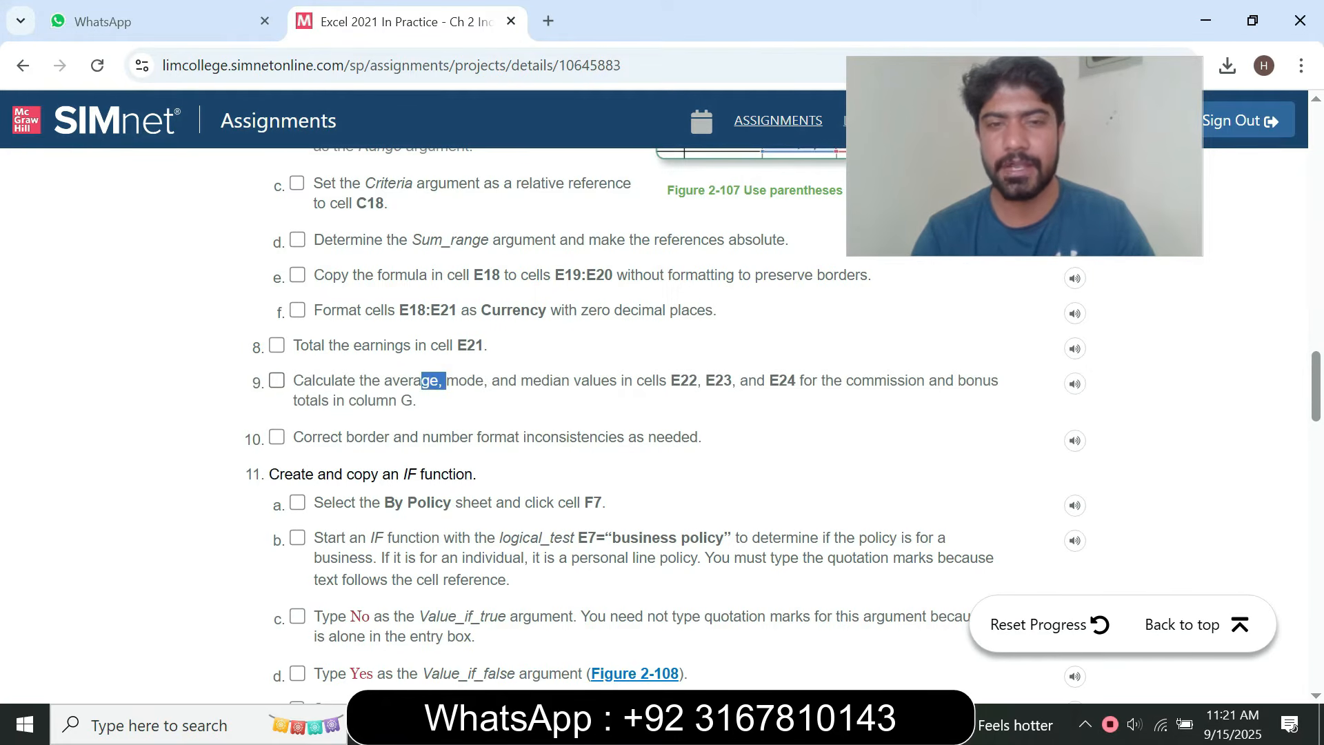
pyautogui.hotkey('alt', 'Tab')
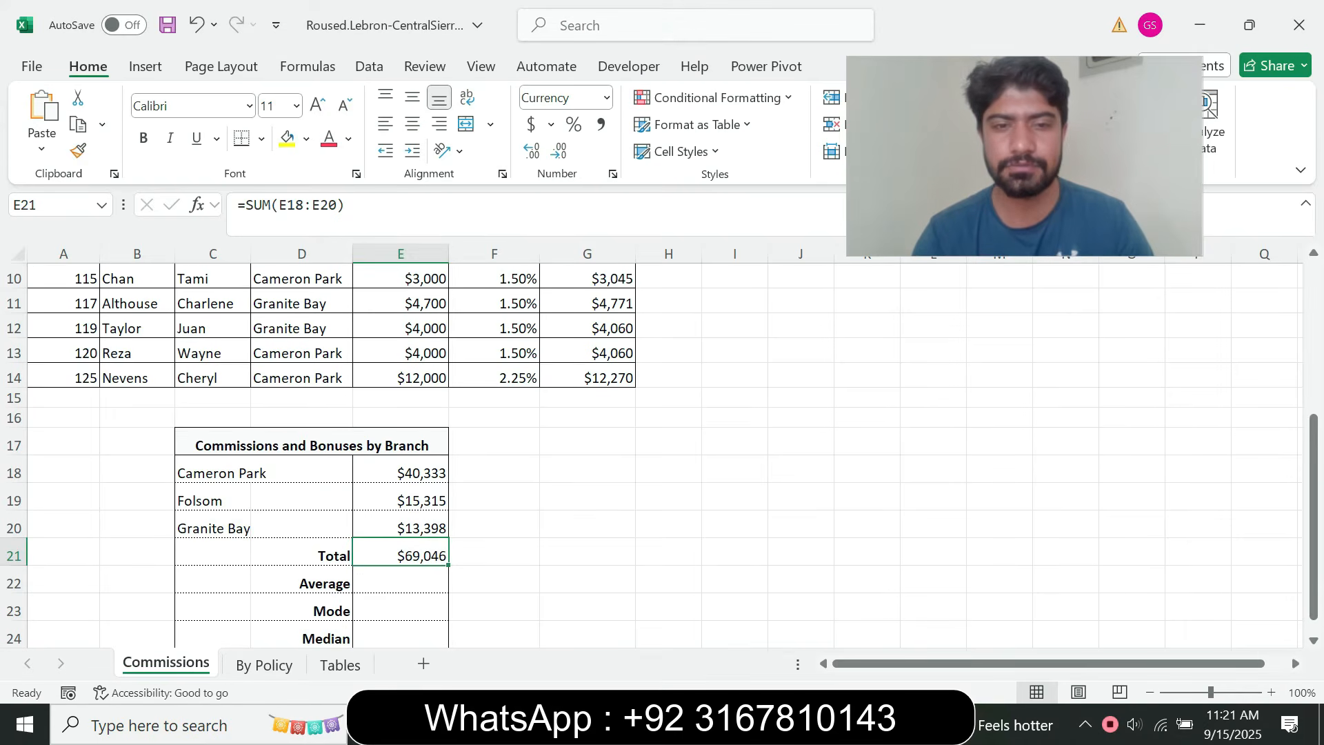
pyautogui.click(400, 580)
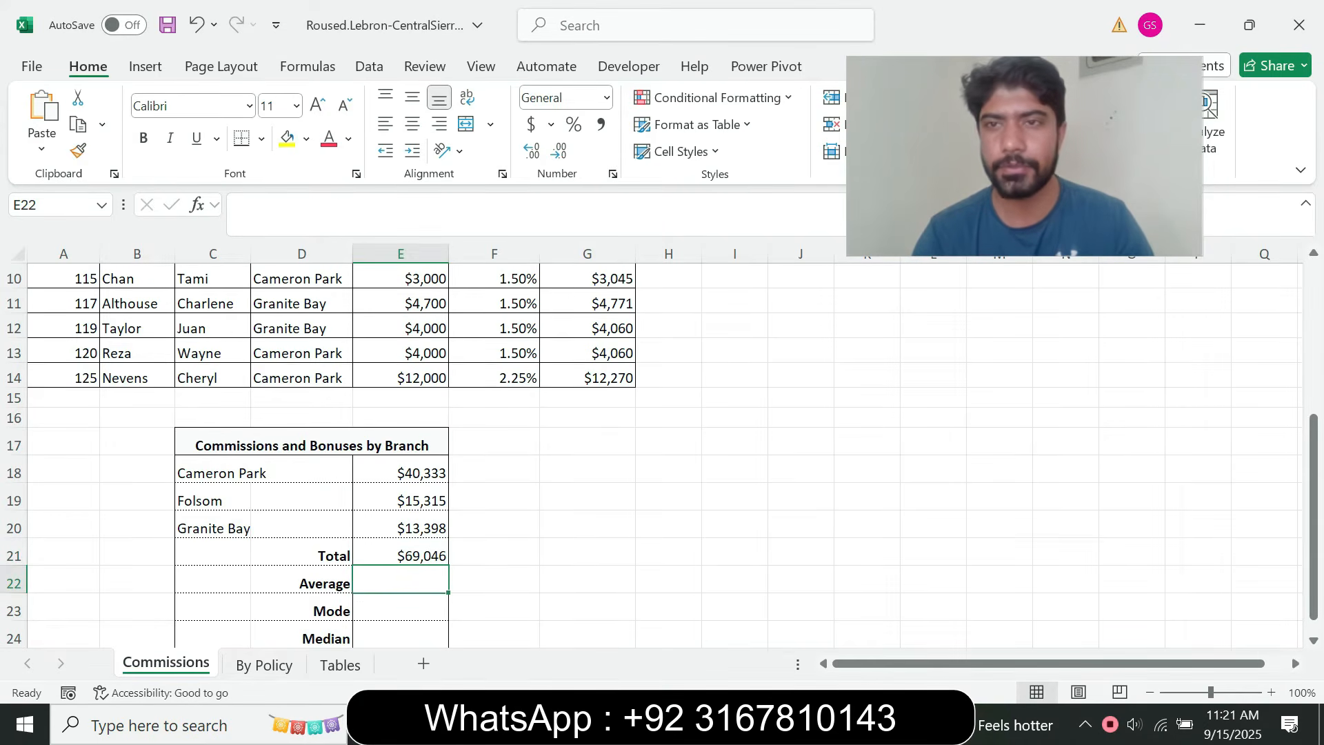
pyautogui.hotkey('alt', 'Tab')
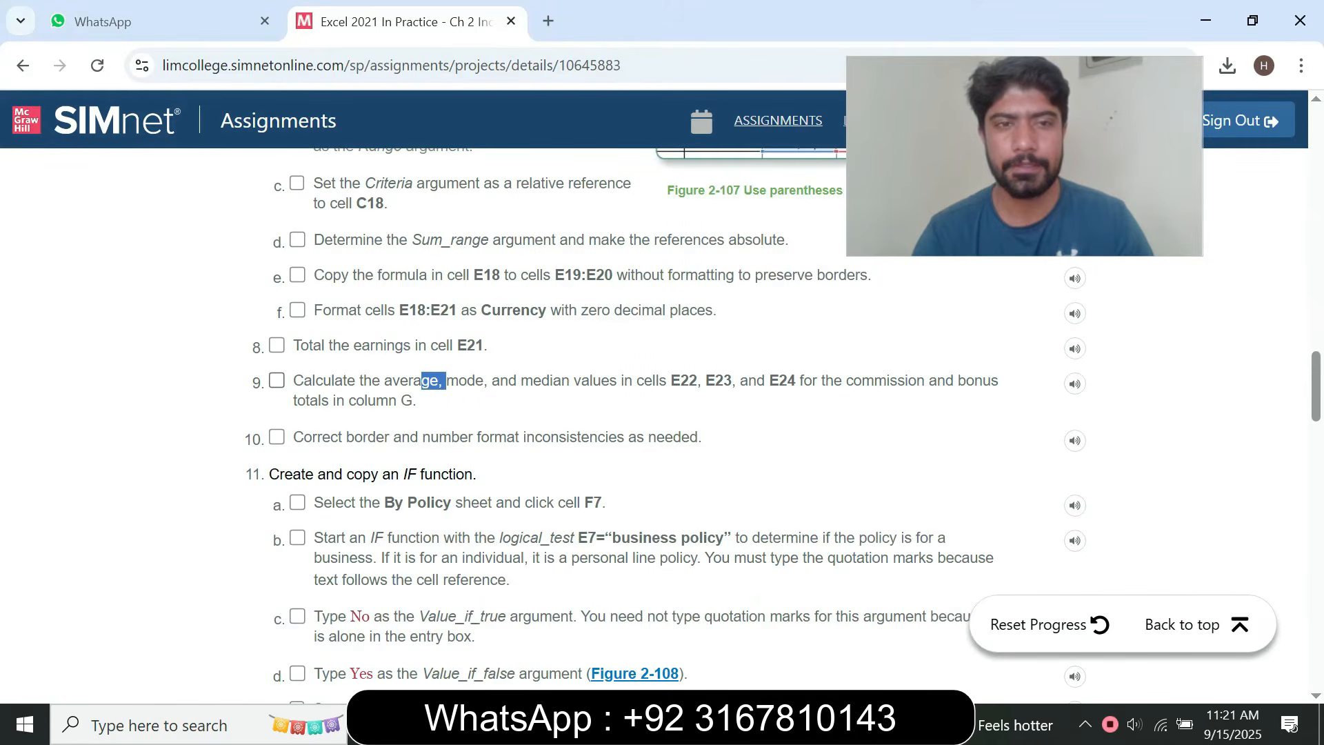
pyautogui.click(277, 380)
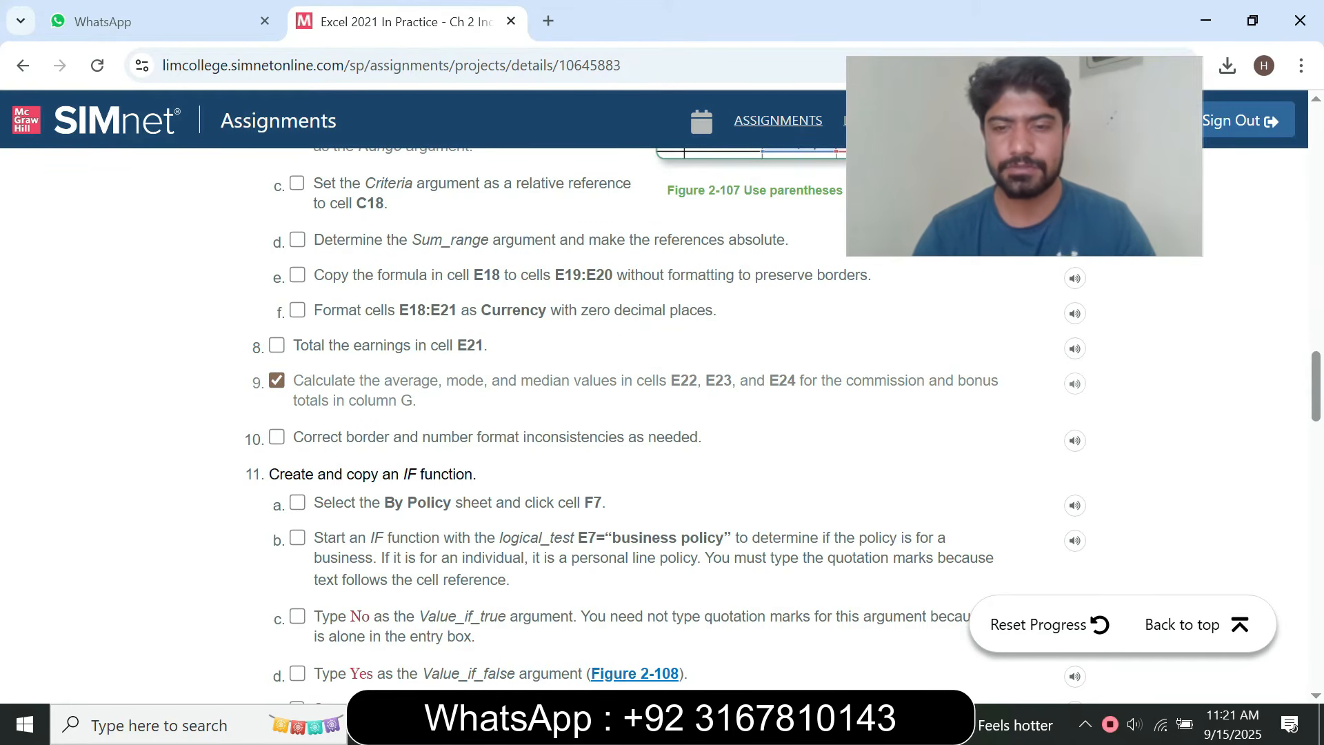
# Return to Excel and calculate the average of the Commissions with Bonus column in cell E22 with =AVERAGE(G5:G14), rechecking step 9 in the browser
pyautogui.hotkey('alt', 'Tab')
pyautogui.write('=')
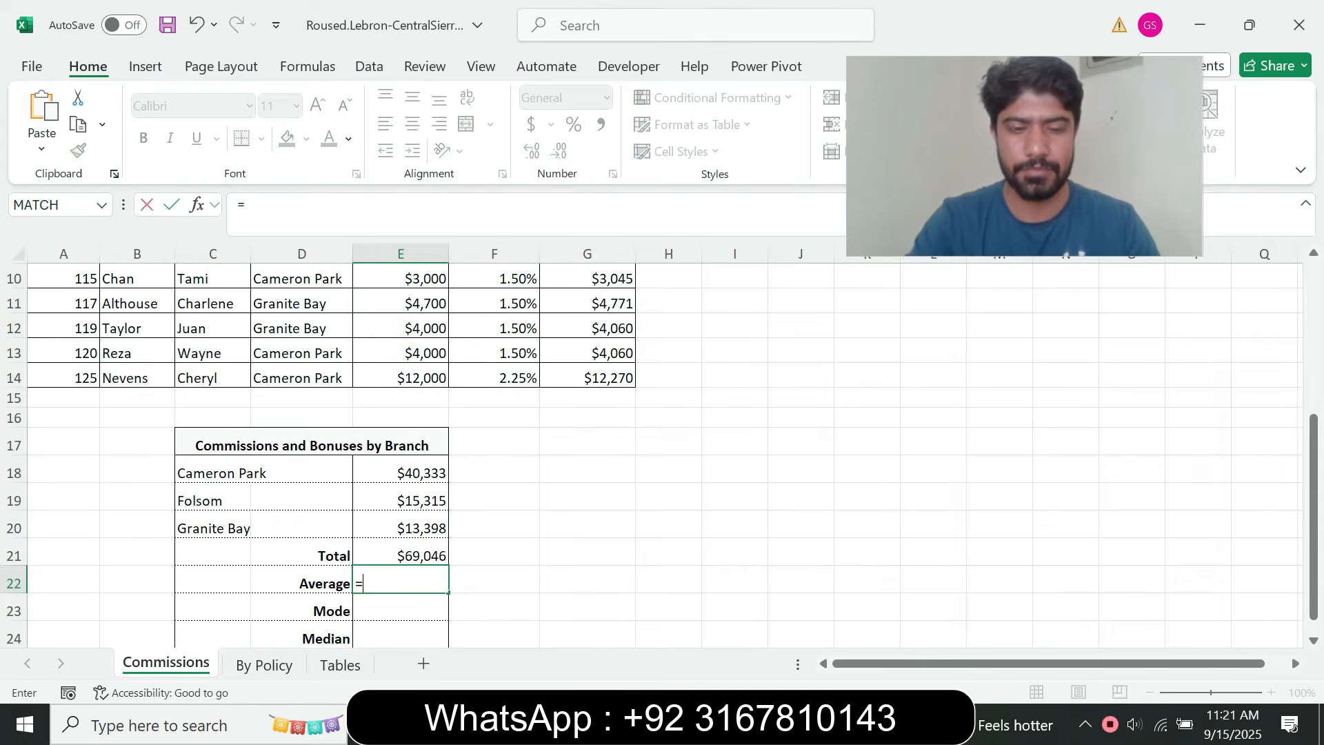
pyautogui.write('aver')
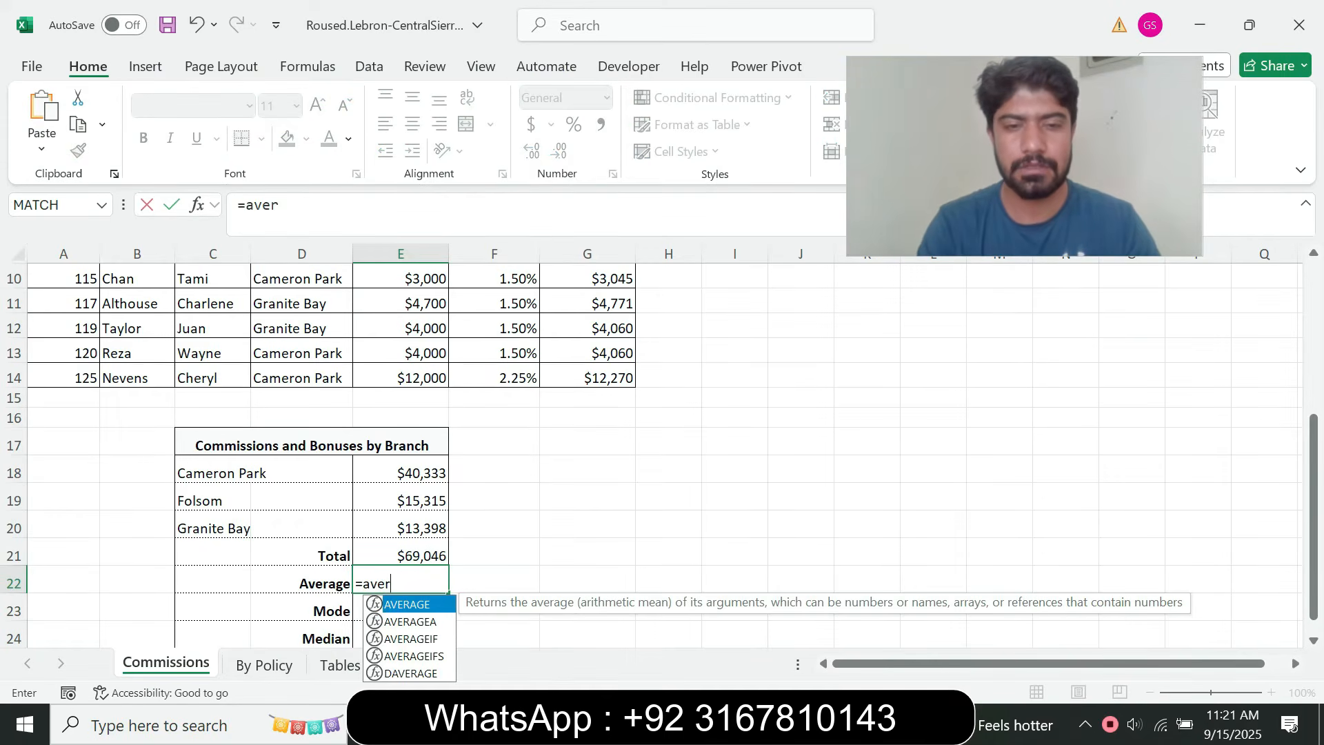
pyautogui.press('Tab')
pyautogui.hotkey('alt', 'Tab')
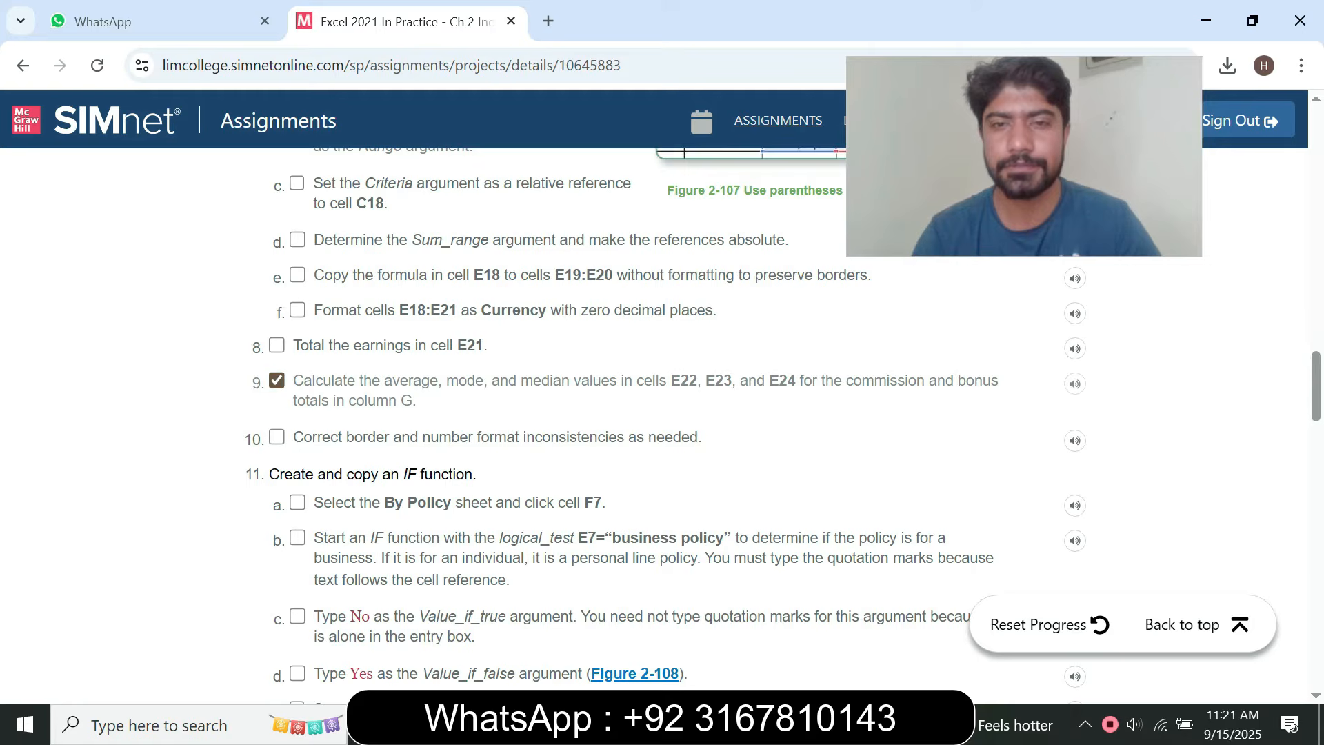
pyautogui.hotkey('alt', 'Tab')
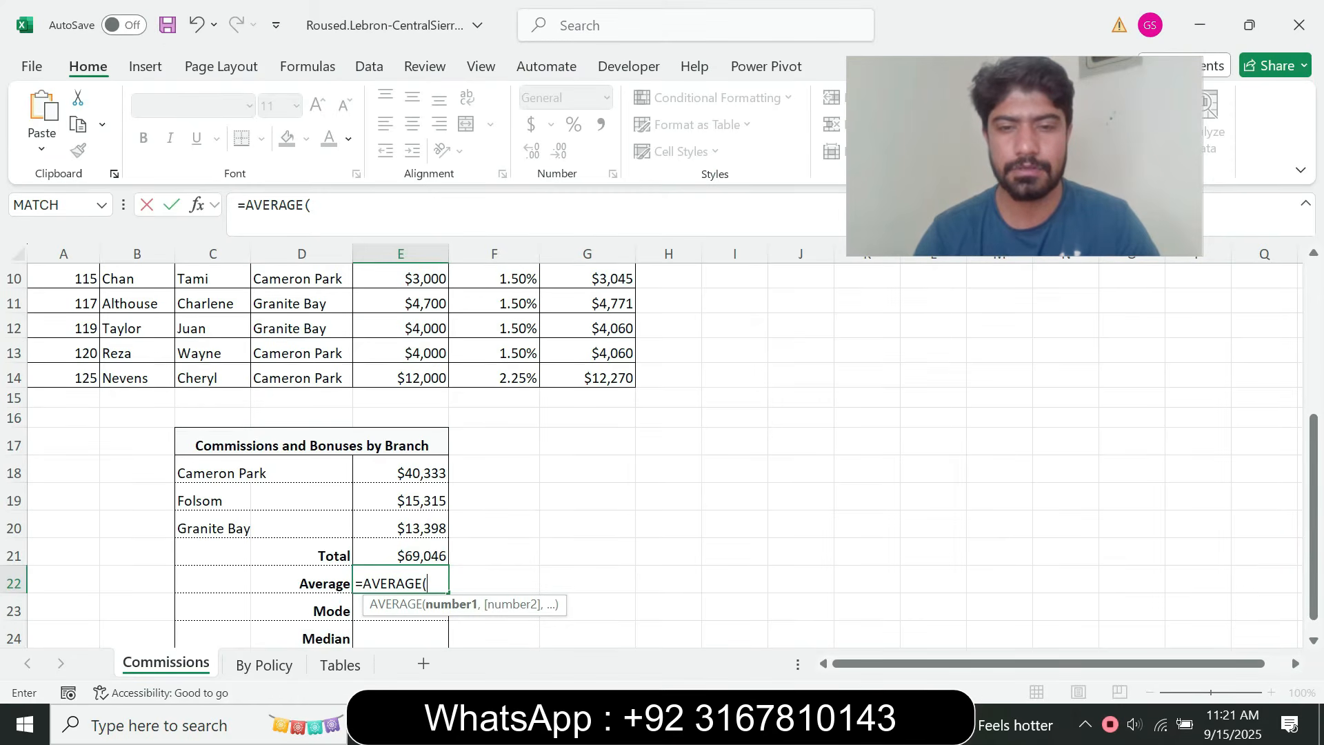
pyautogui.click(735, 724)
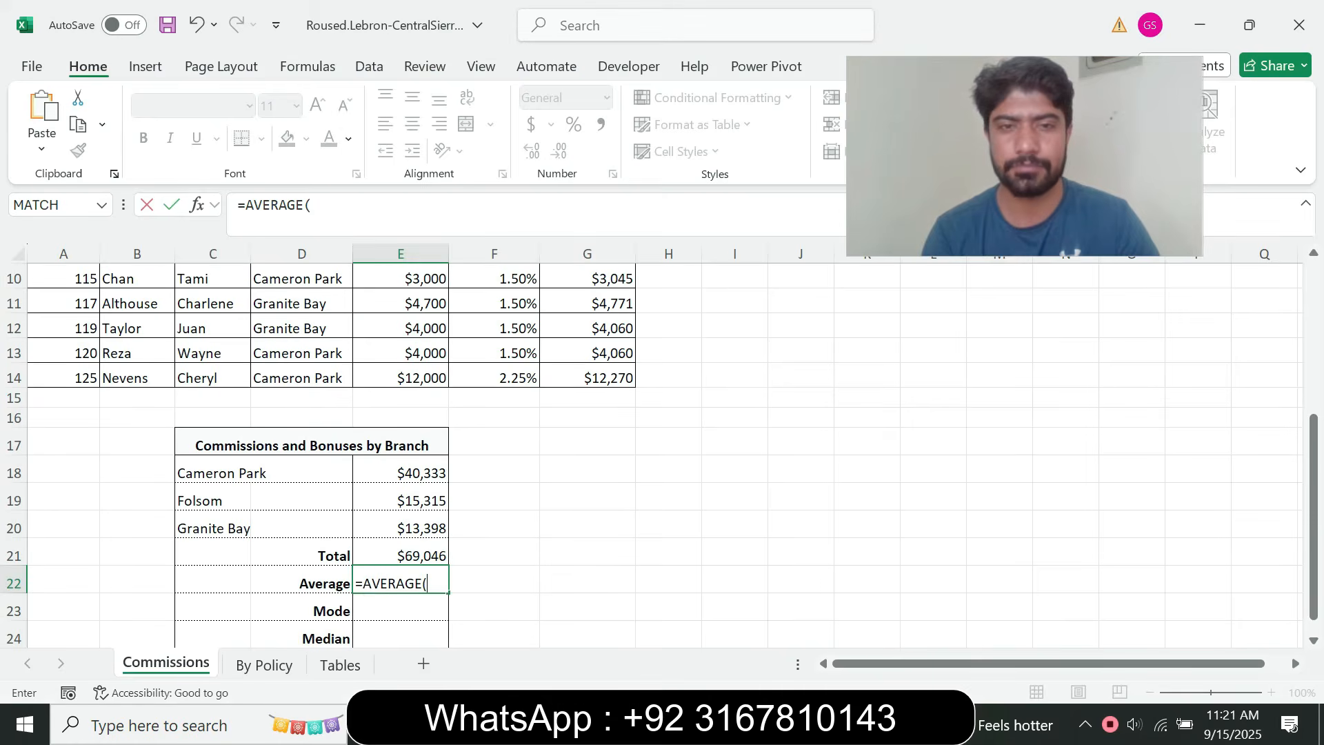
pyautogui.hotkey('alt', 'Tab')
pyautogui.scroll(3, 1254, 491)
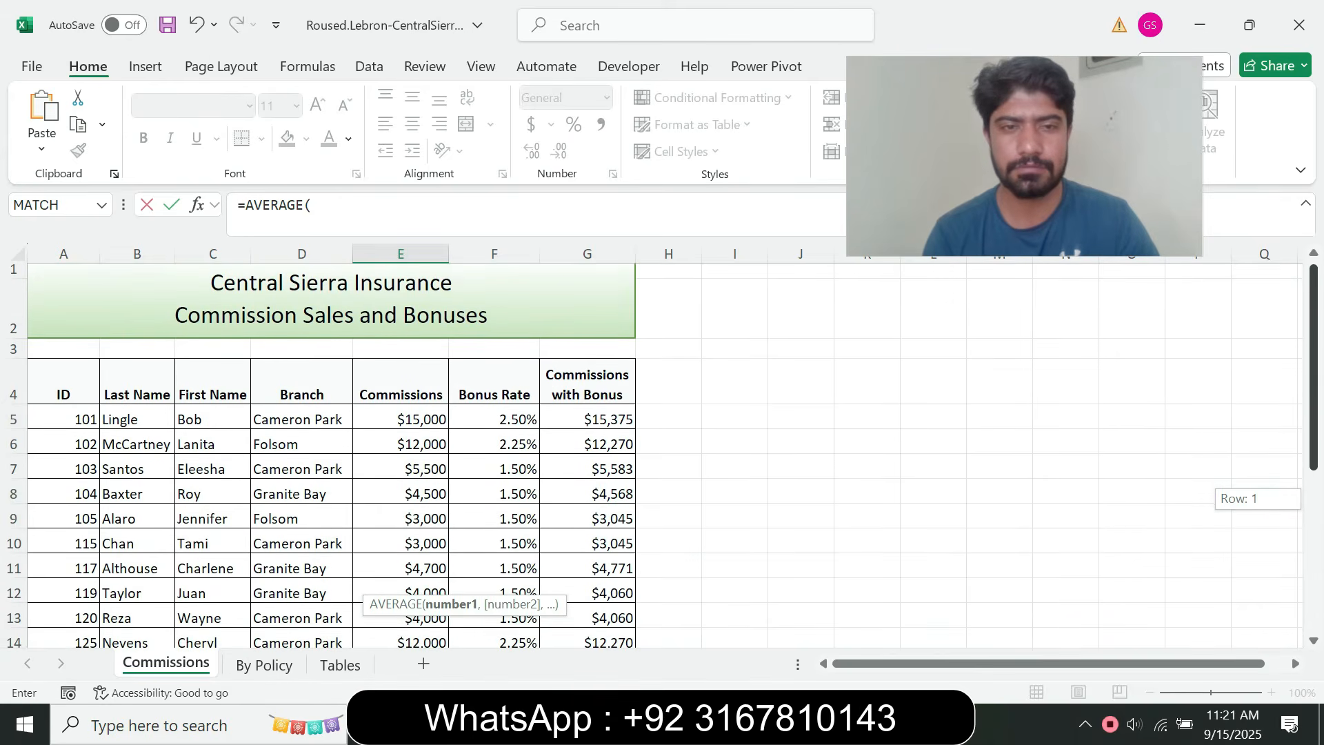
pyautogui.scroll(-1, 1255, 491)
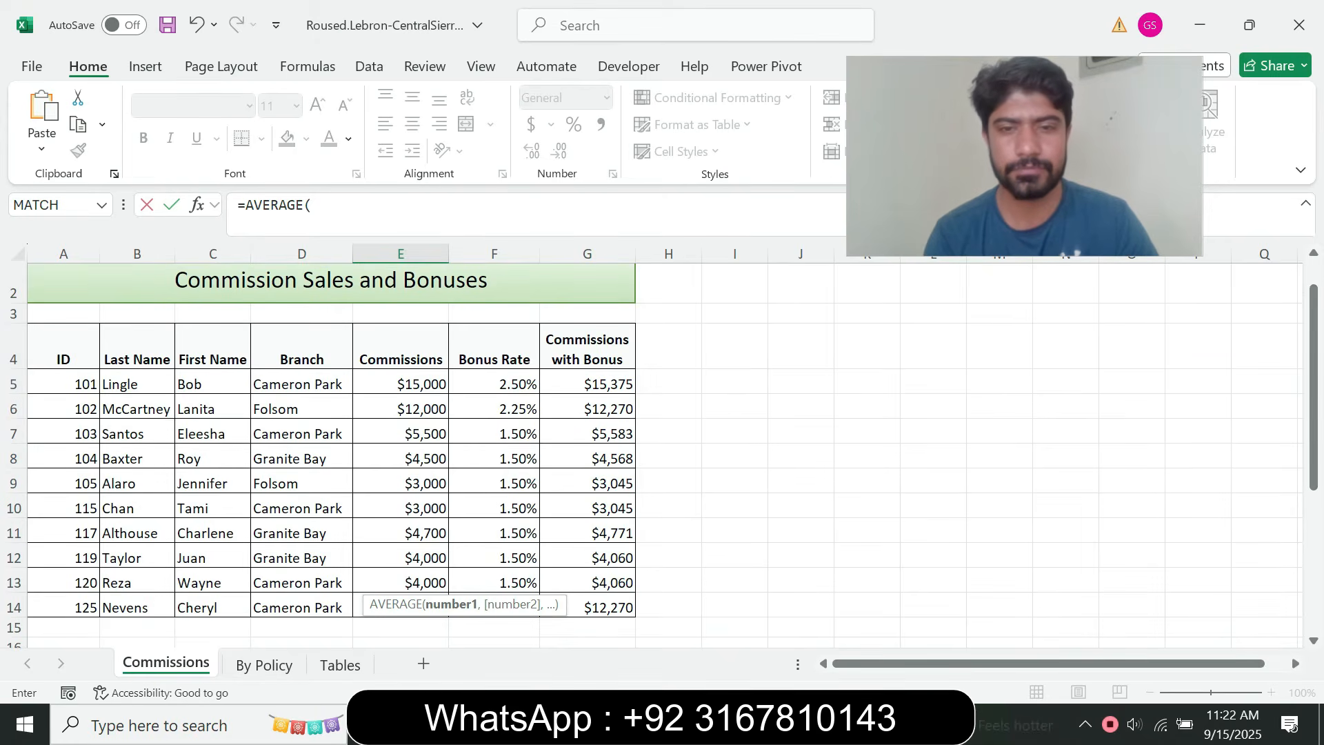
pyautogui.hotkey('alt', 'Tab')
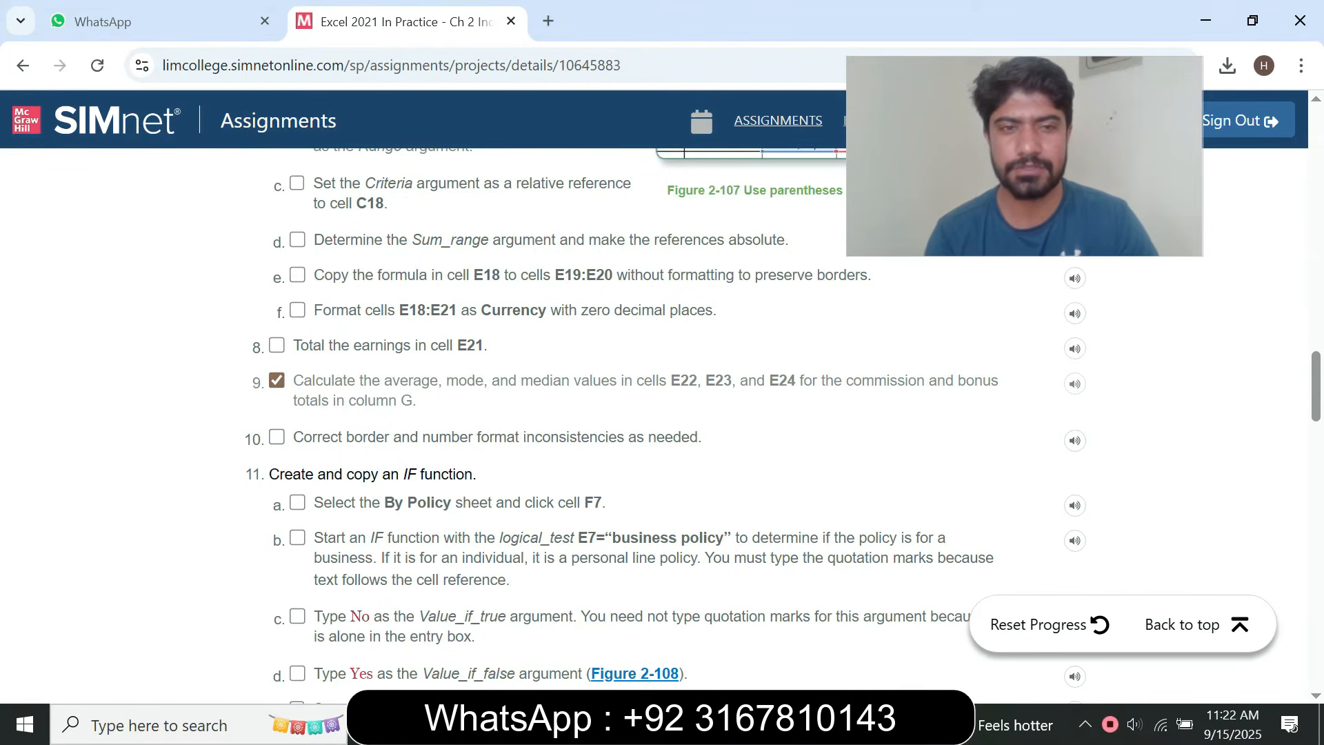
pyautogui.hotkey('alt', 'Tab')
pyautogui.moveTo(587, 384); pyautogui.dragTo(586, 608)
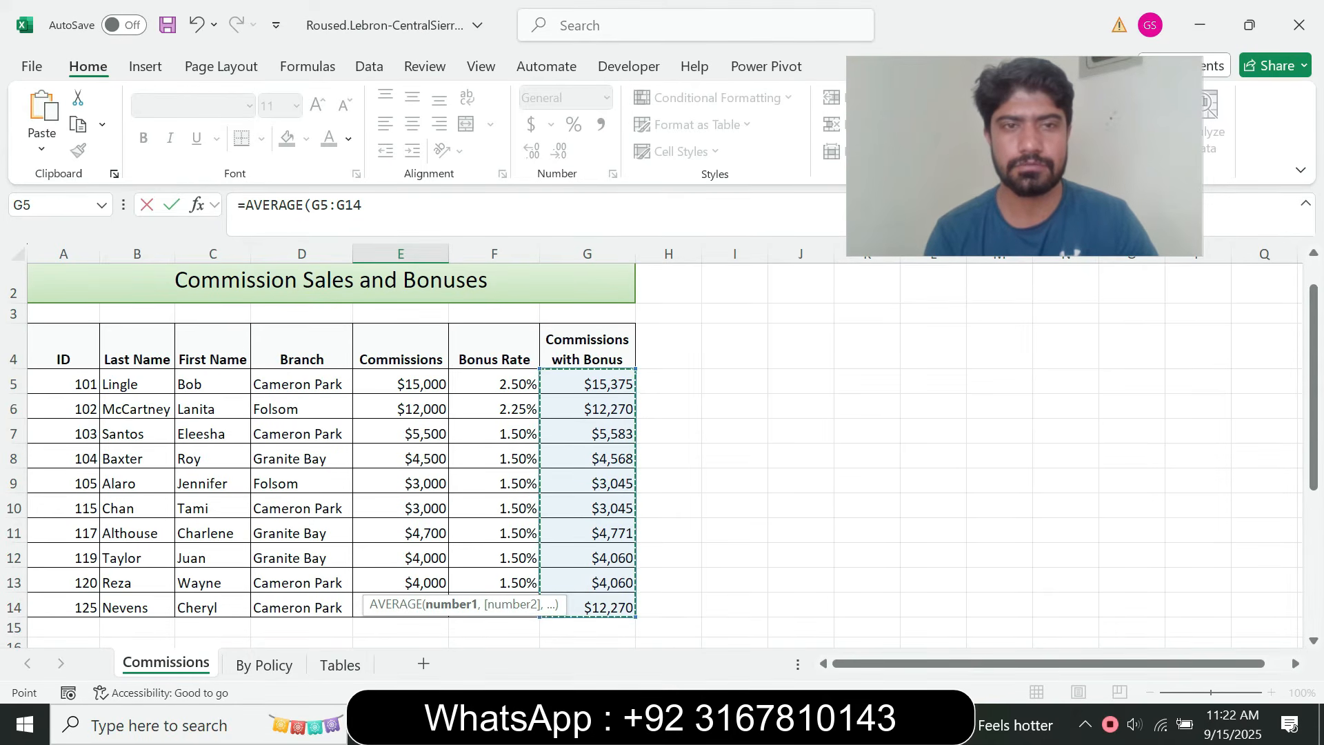
pyautogui.click(365, 205)
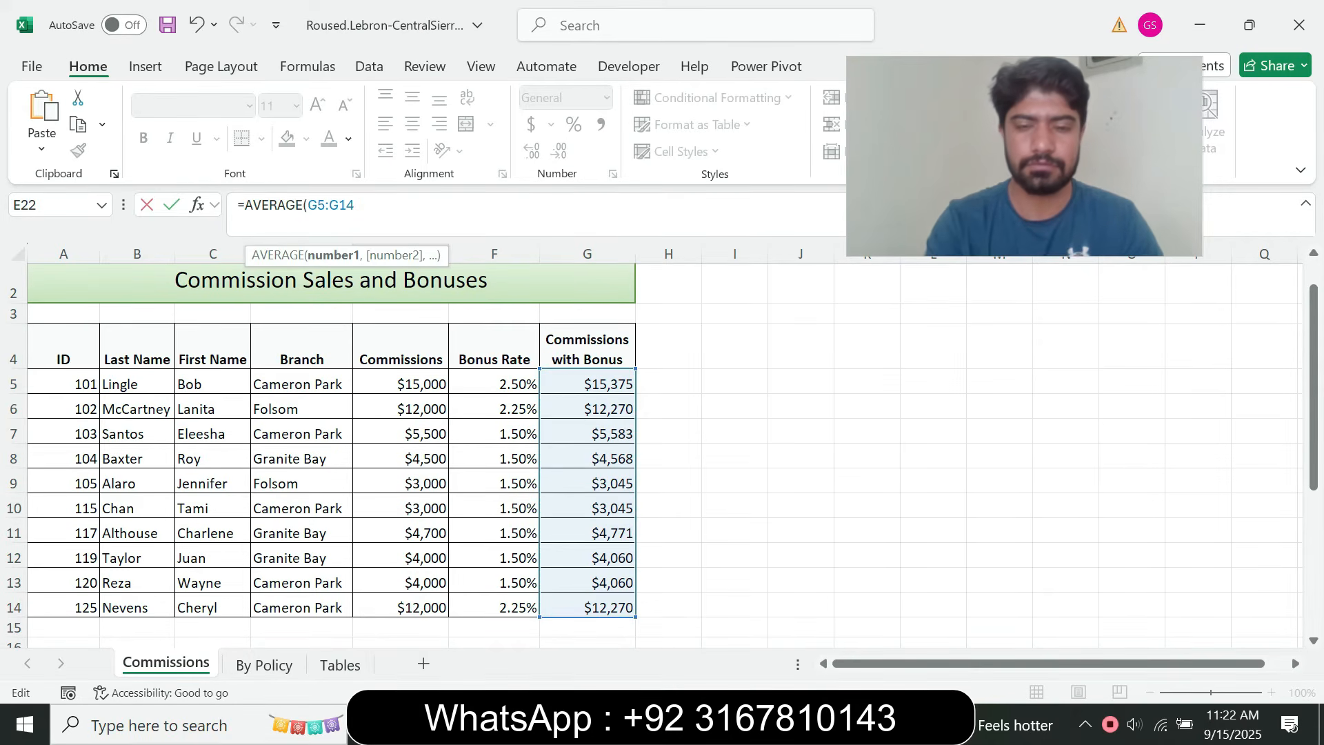
pyautogui.write(')')
pyautogui.press('Return')
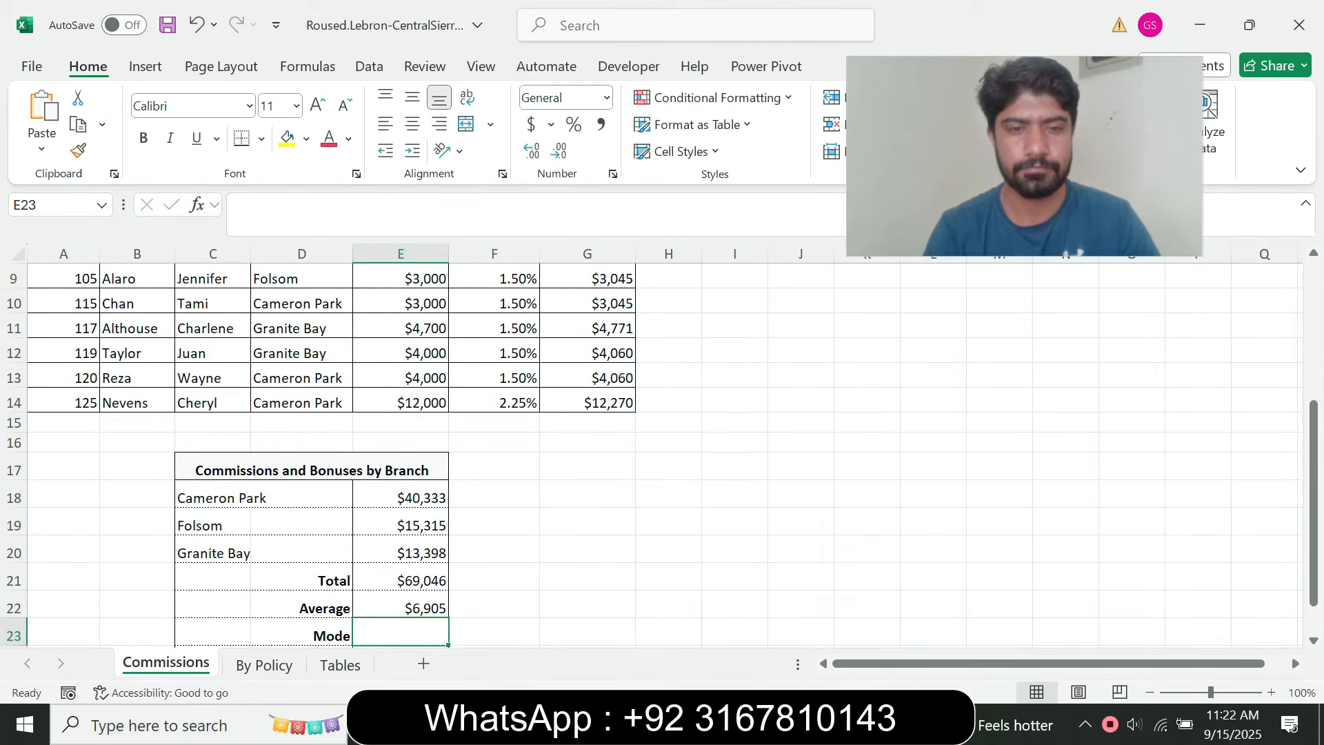
pyautogui.click(401, 607)
# Examine the completed project figure in the browser for the branch table's total, average, mode and median, comparing it with the Excel sheet
pyautogui.moveTo(735, 726)
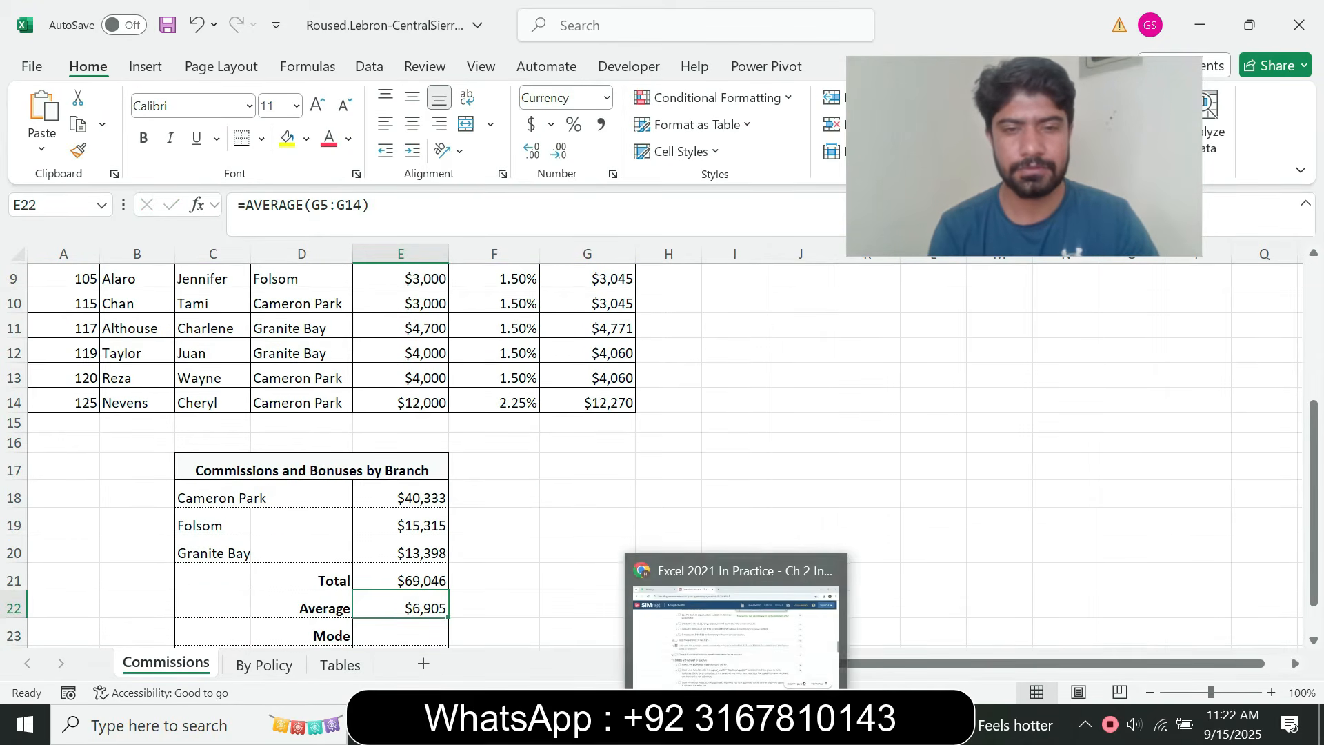
pyautogui.click(736, 620)
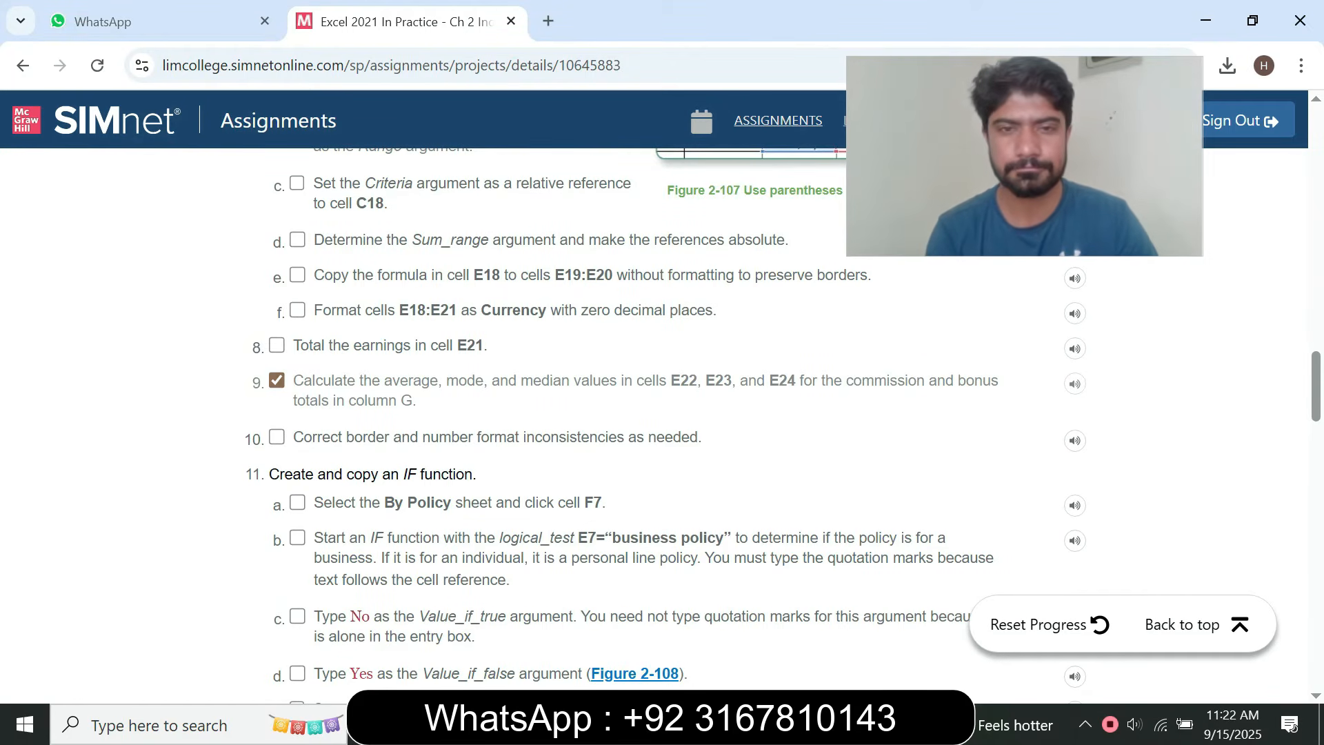
pyautogui.moveTo(653, 380); pyautogui.dragTo(788, 380)
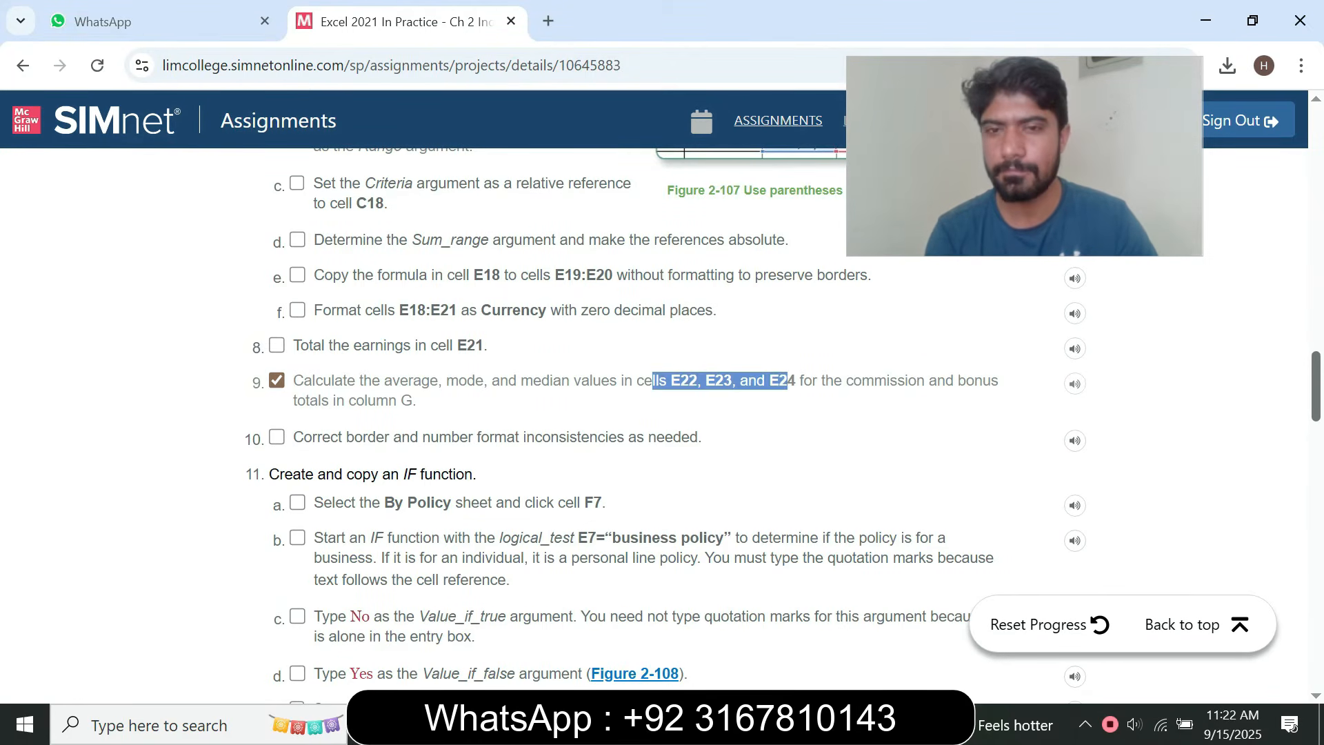
pyautogui.scroll(-20, 787, 381)
pyautogui.scroll(-4, 787, 380)
pyautogui.scroll(10, 787, 381)
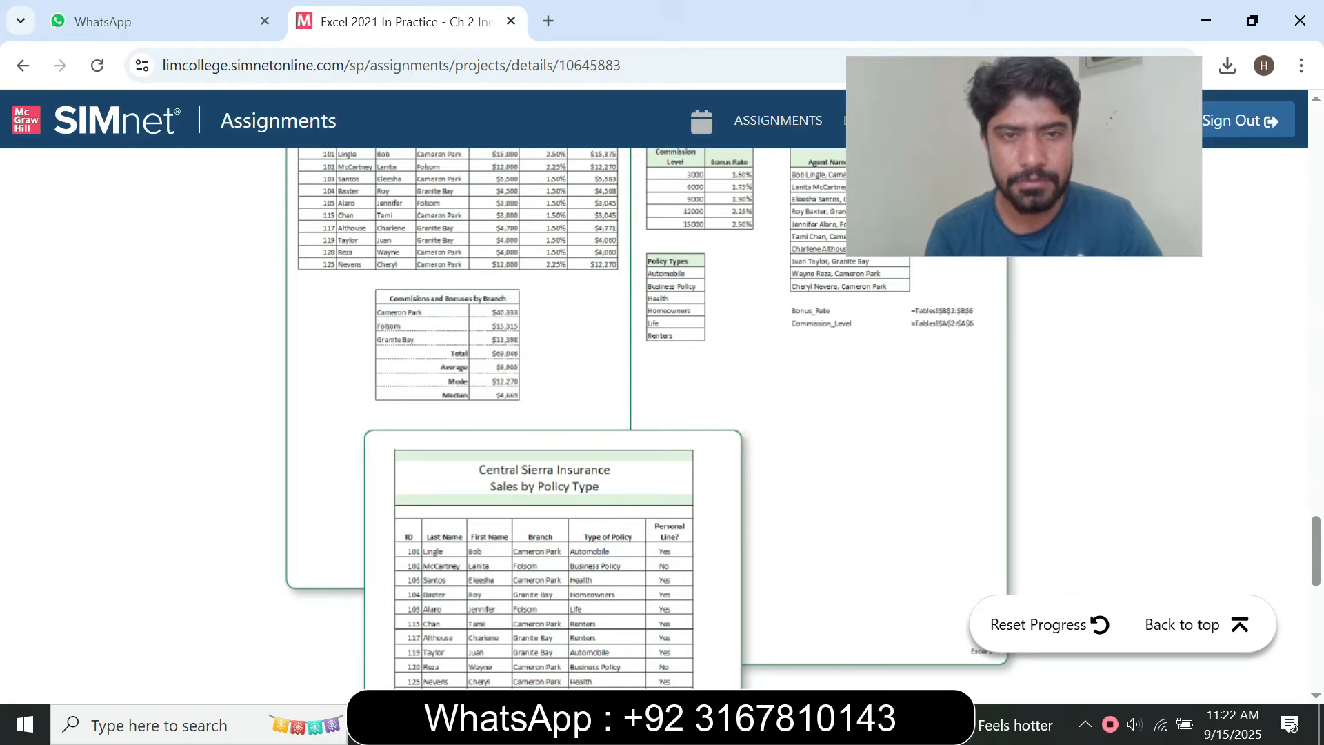
pyautogui.scroll(5, 557, 388)
pyautogui.scroll(1, 557, 388)
pyautogui.scroll(-1, 557, 388)
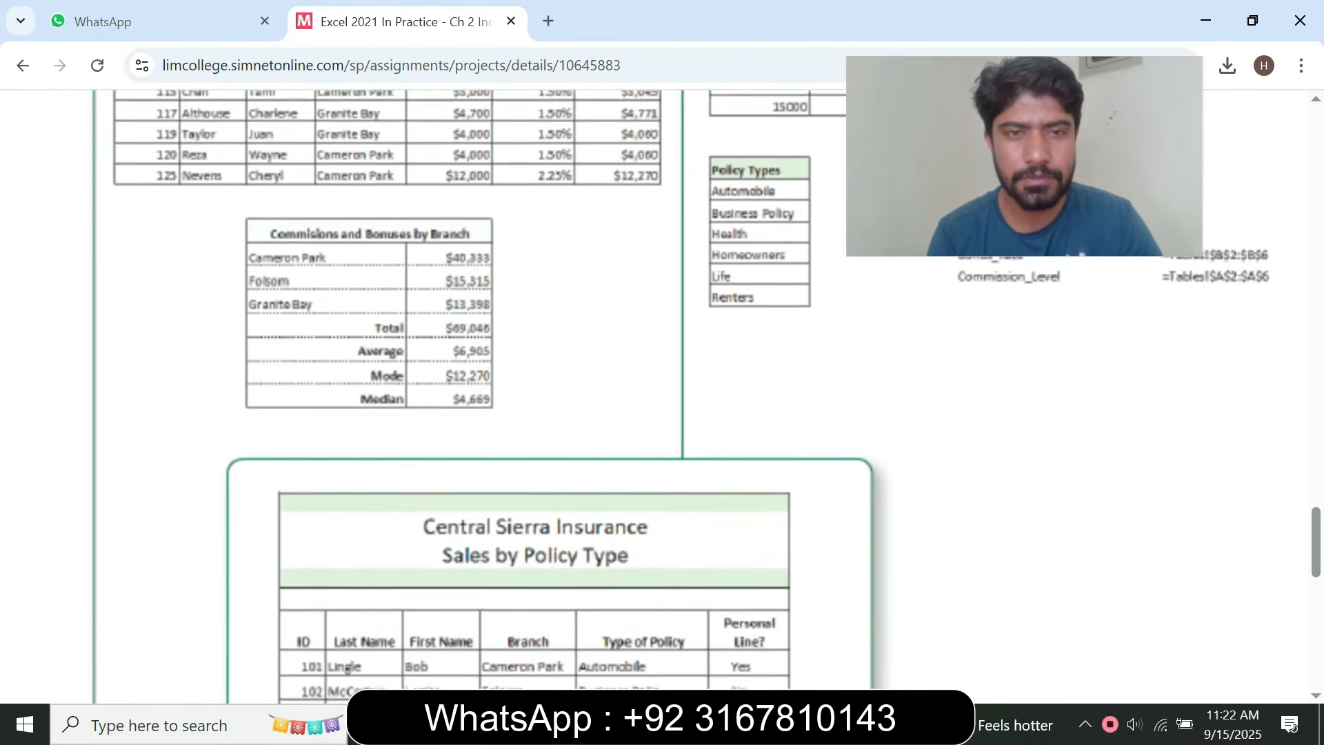
pyautogui.scroll(-5, 557, 389)
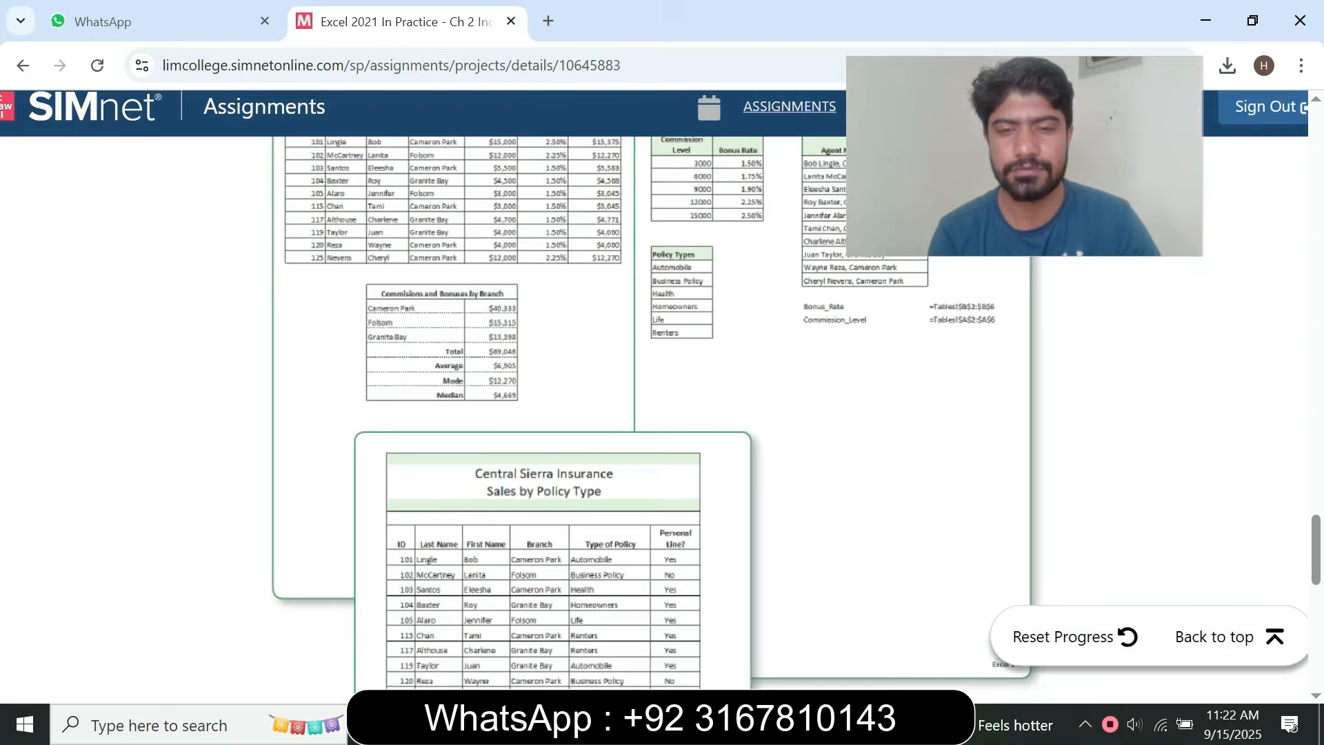
pyautogui.click(738, 724)
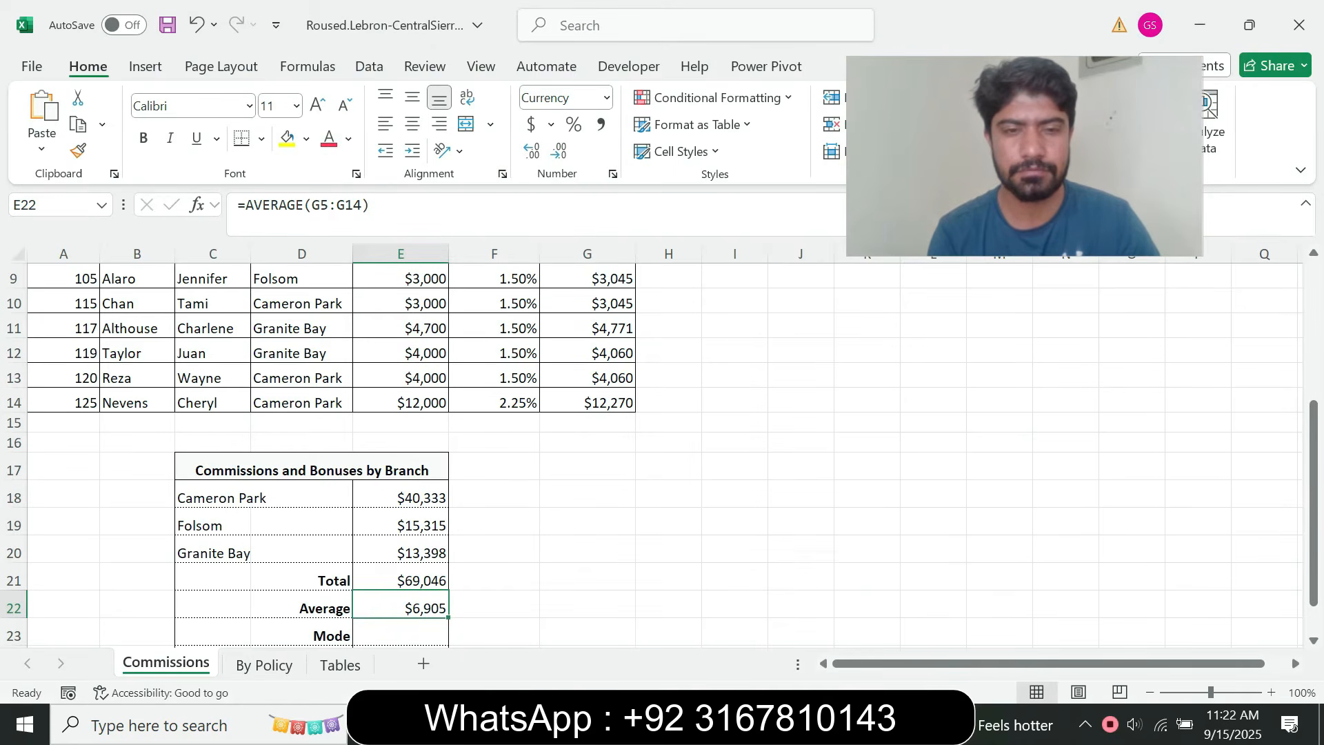
pyautogui.hotkey('alt', 'Tab')
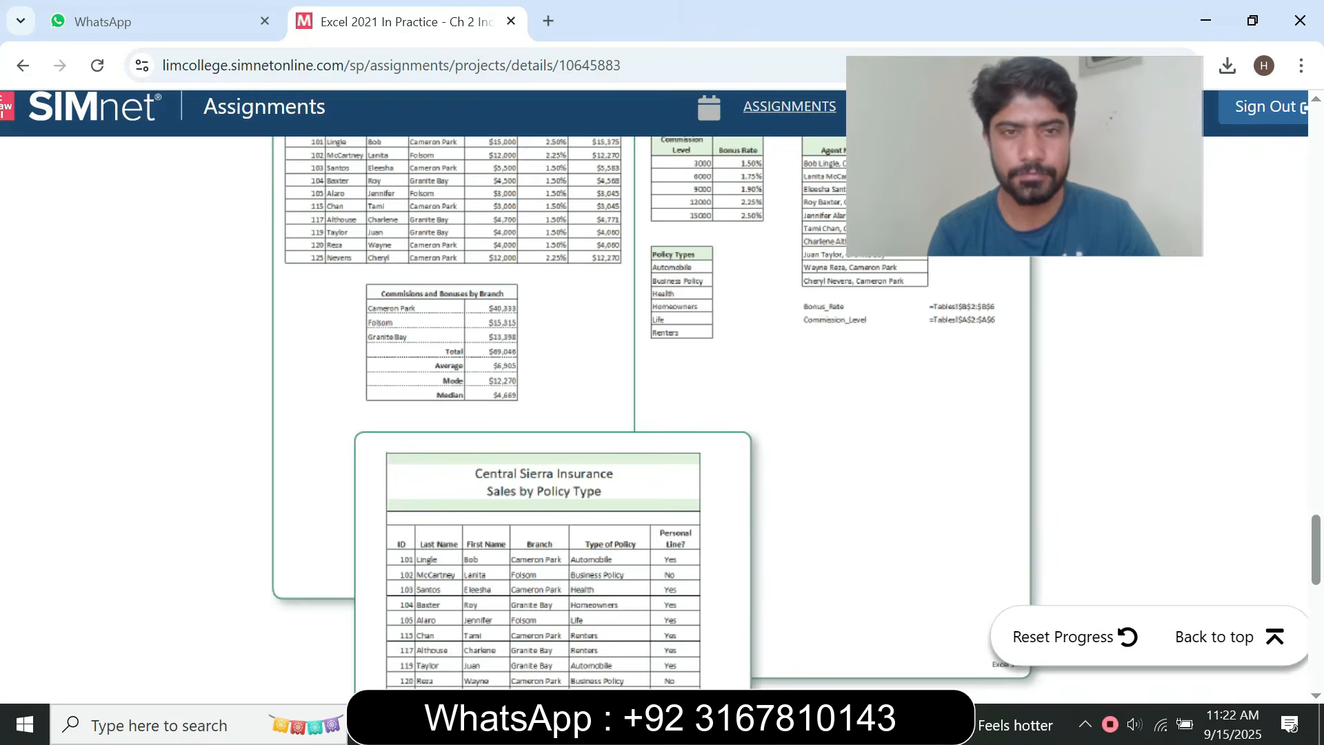
# Switch from the browser instructions to Excel and calculate the mode of the Commissions with Bonus column in cell E23 with =MODE(G5:G14)
pyautogui.scroll(3, 688, 465)
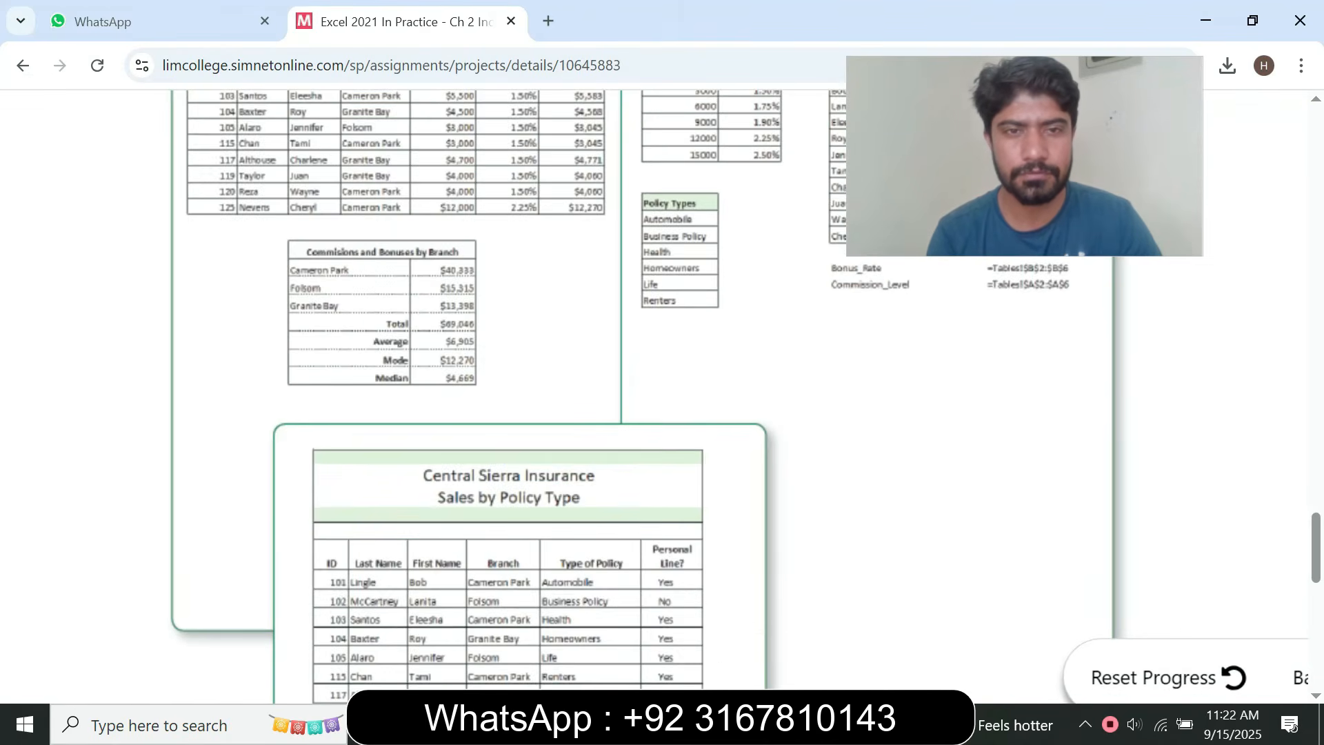
pyautogui.scroll(-3, 688, 465)
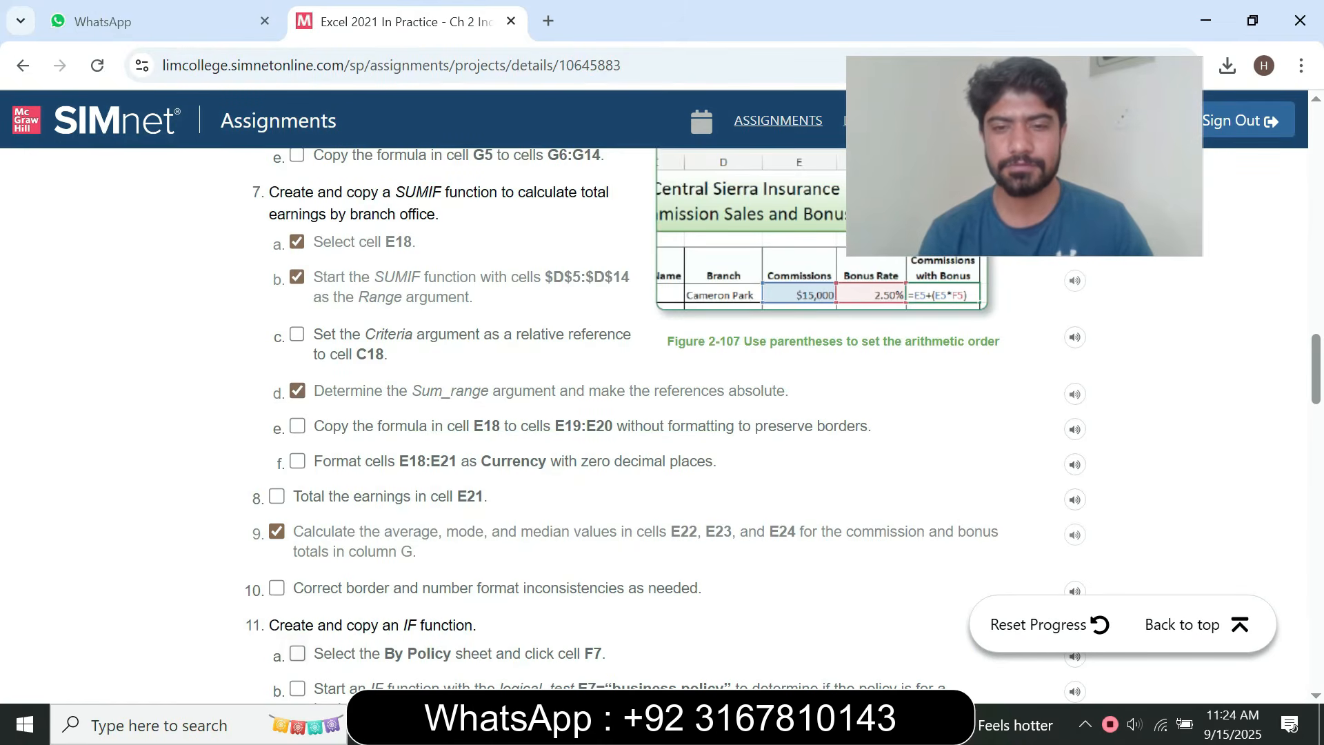
pyautogui.hotkey('alt', 'Tab')
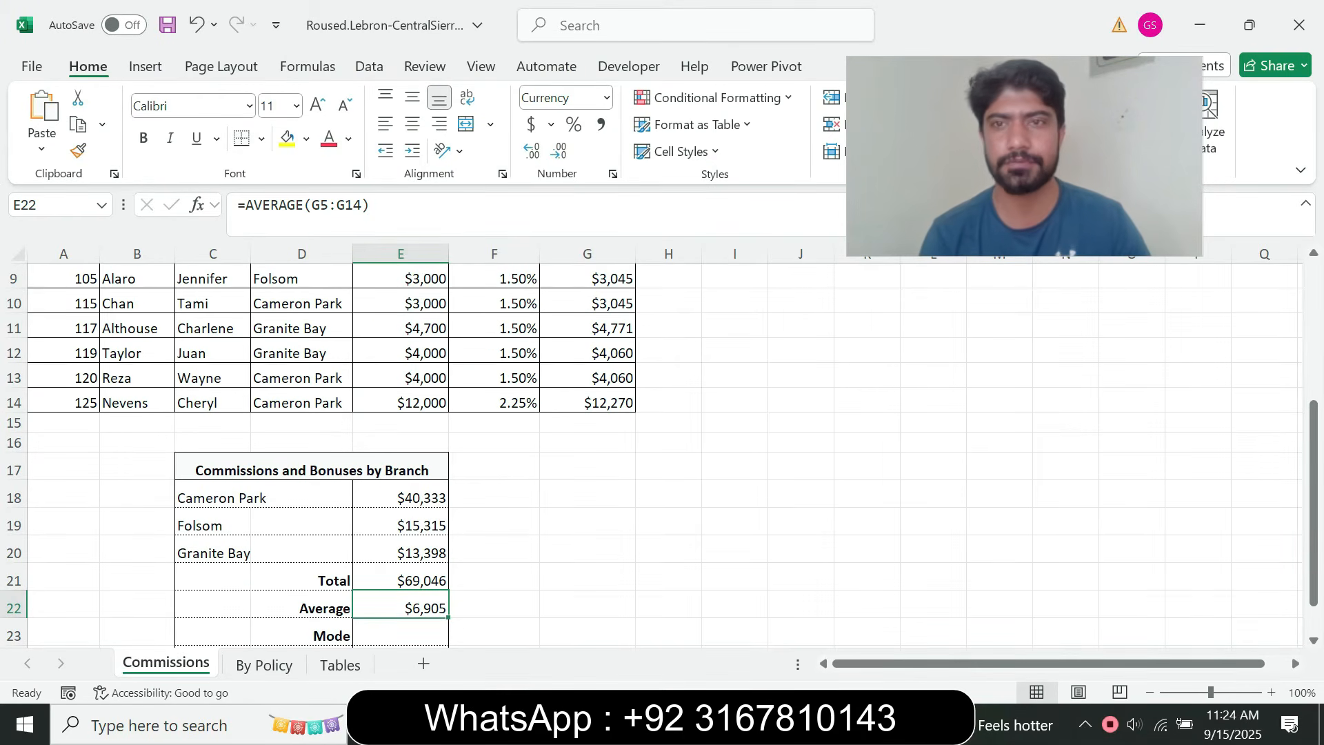
pyautogui.hotkey('alt', 'Tab')
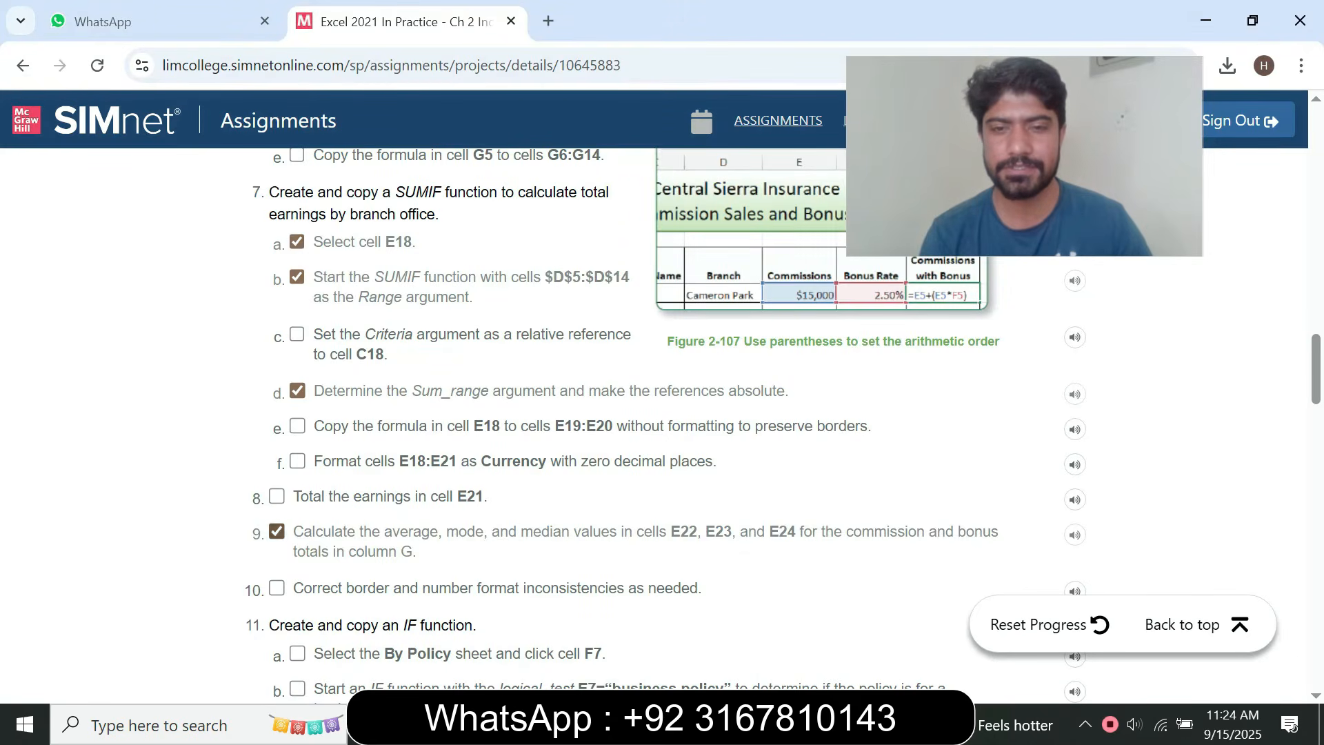
pyautogui.hotkey('alt', 'Tab')
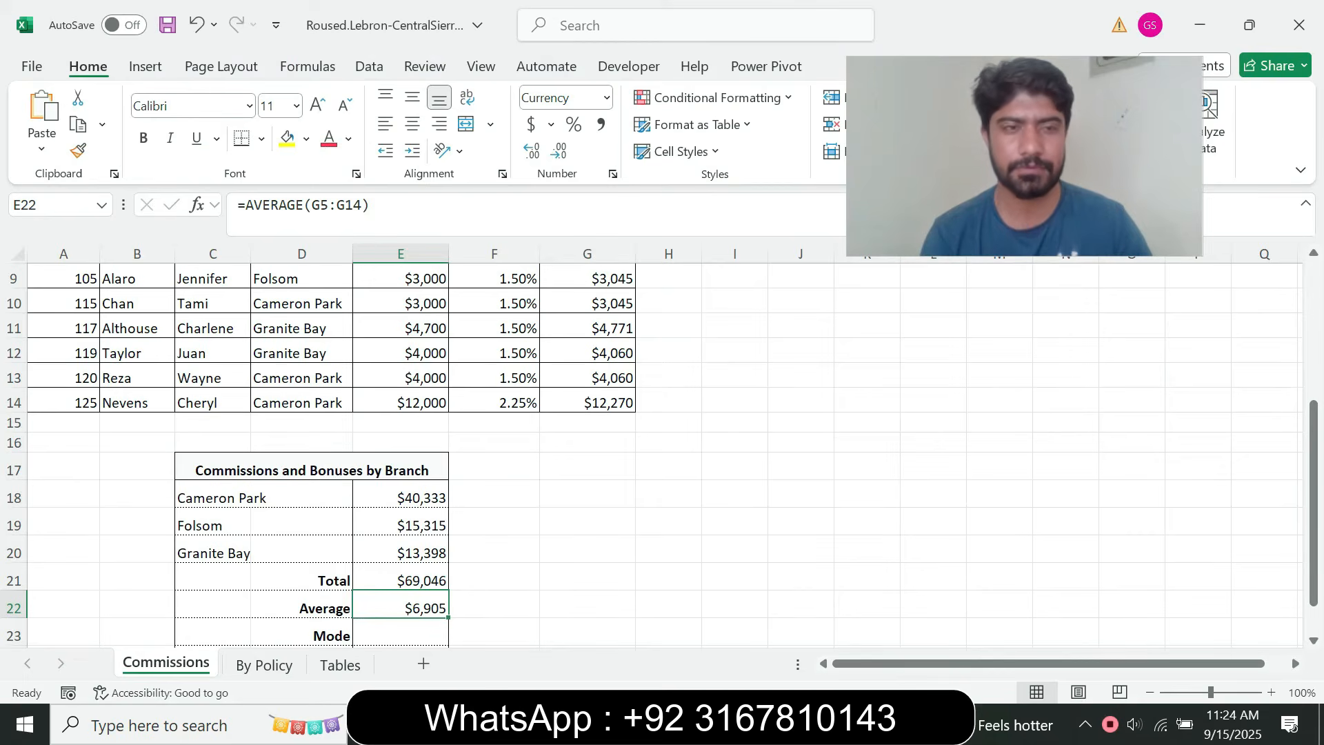
pyautogui.click(401, 632)
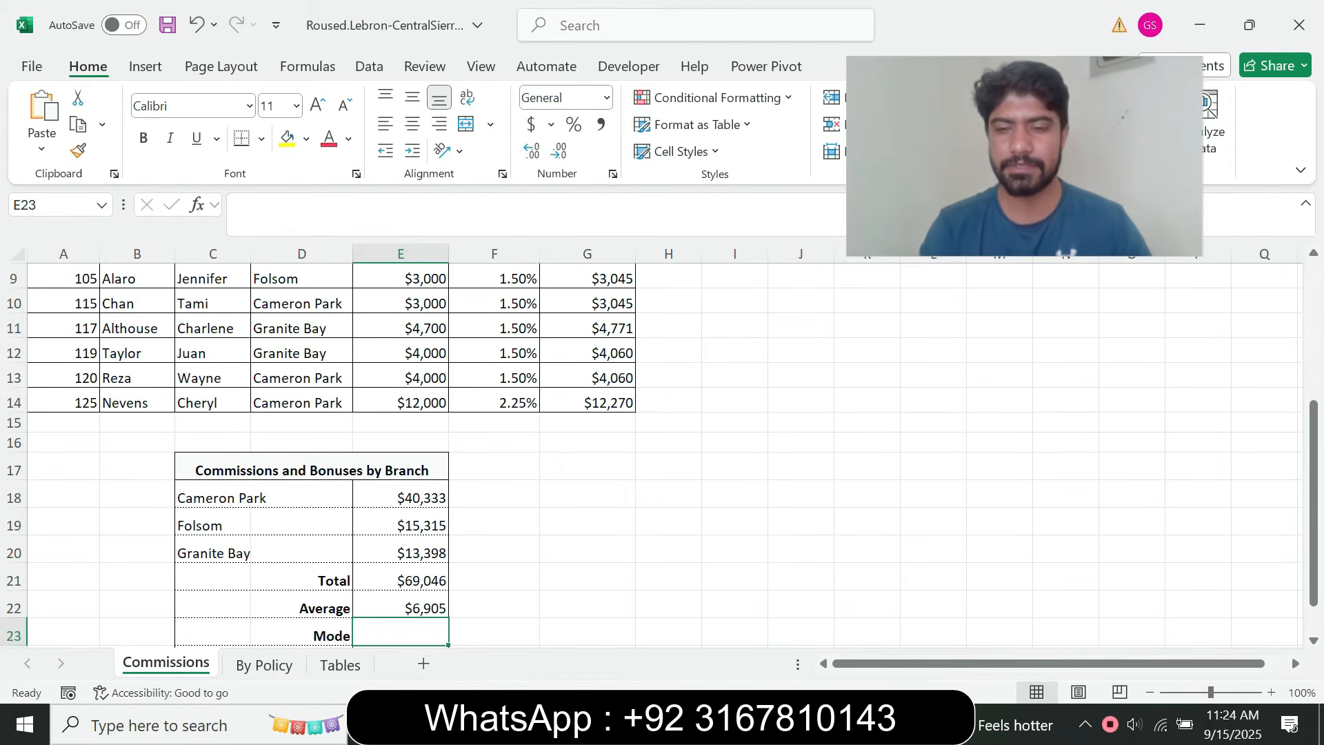
pyautogui.write('=mo')
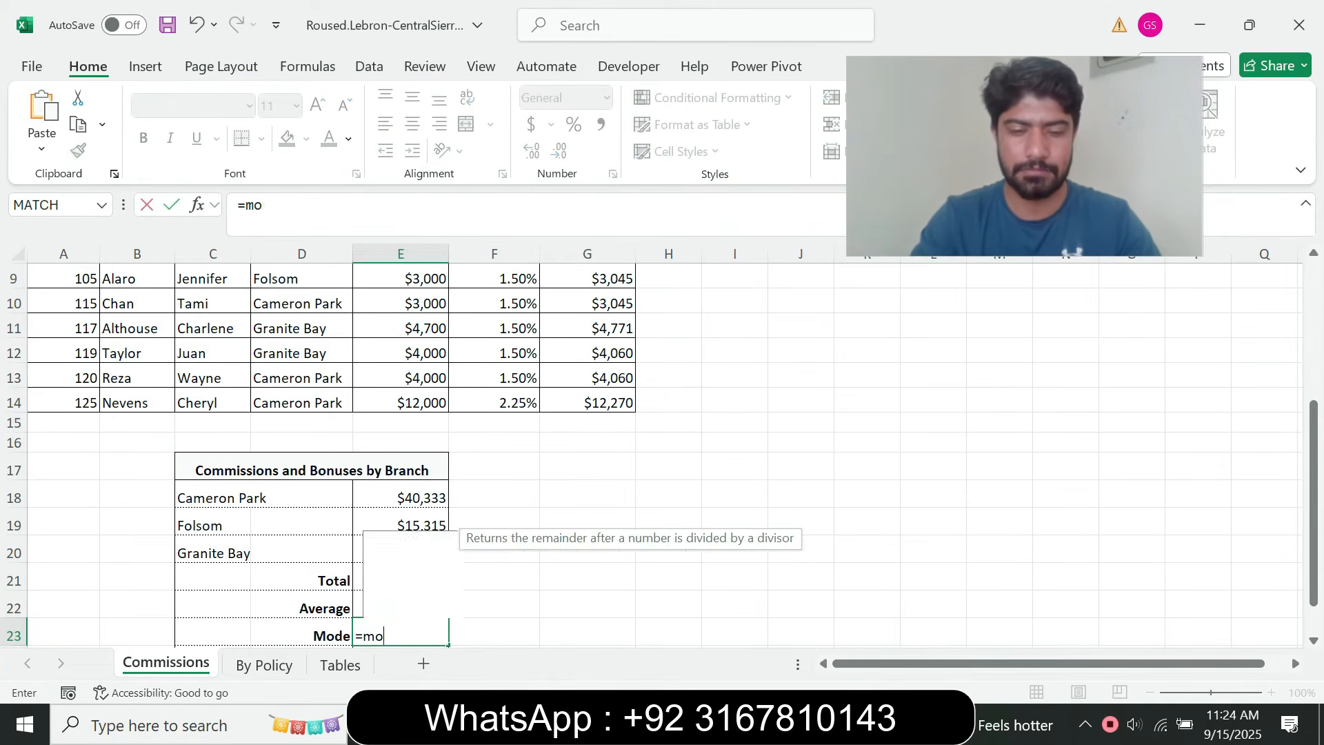
pyautogui.write('de')
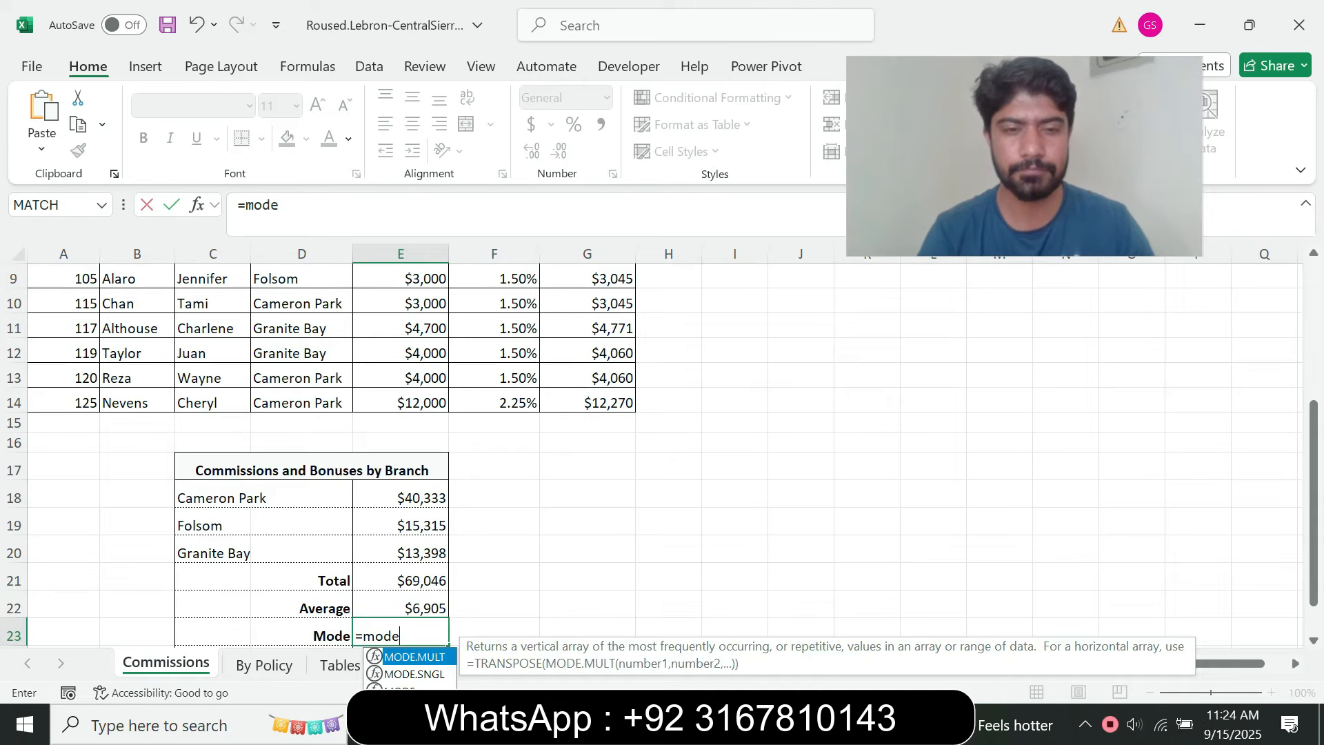
pyautogui.press('Down')
pyautogui.press('Down')
pyautogui.press('Tab')
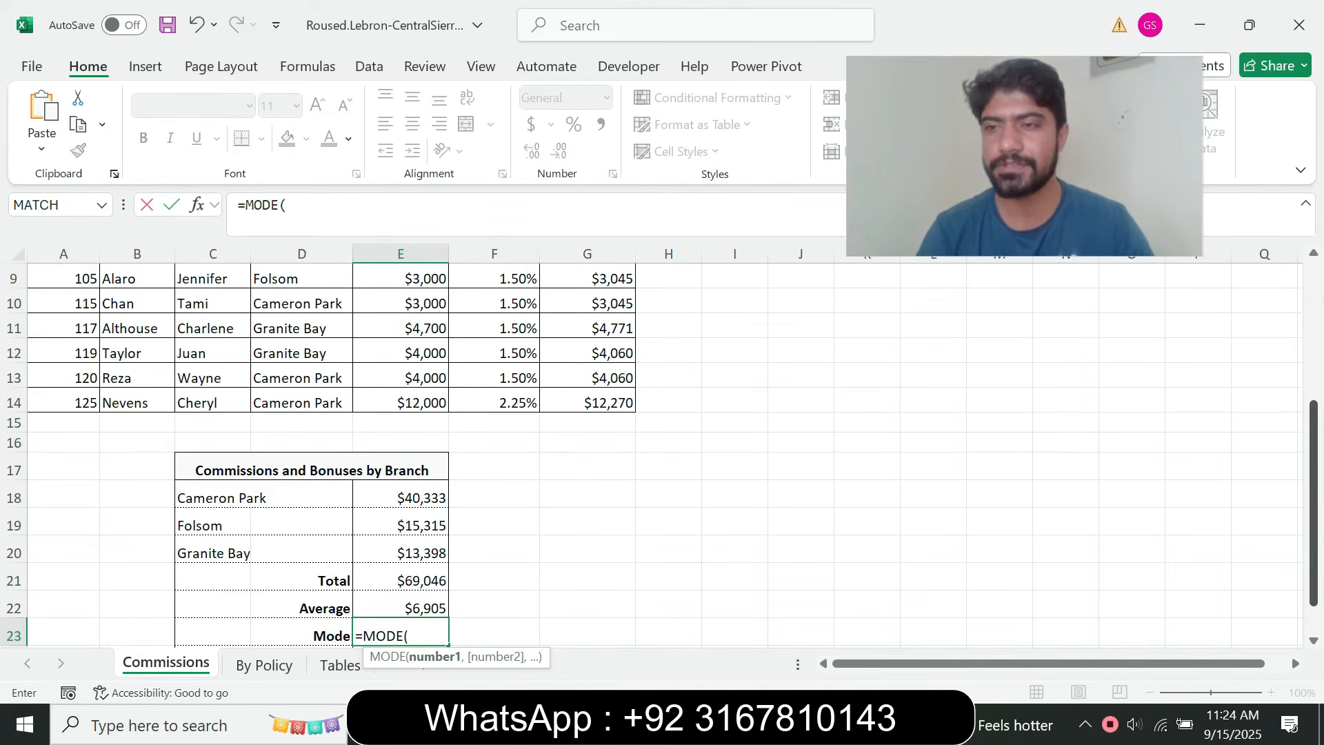
pyautogui.scroll(3, 662, 441)
pyautogui.moveTo(587, 369); pyautogui.dragTo(593, 591)
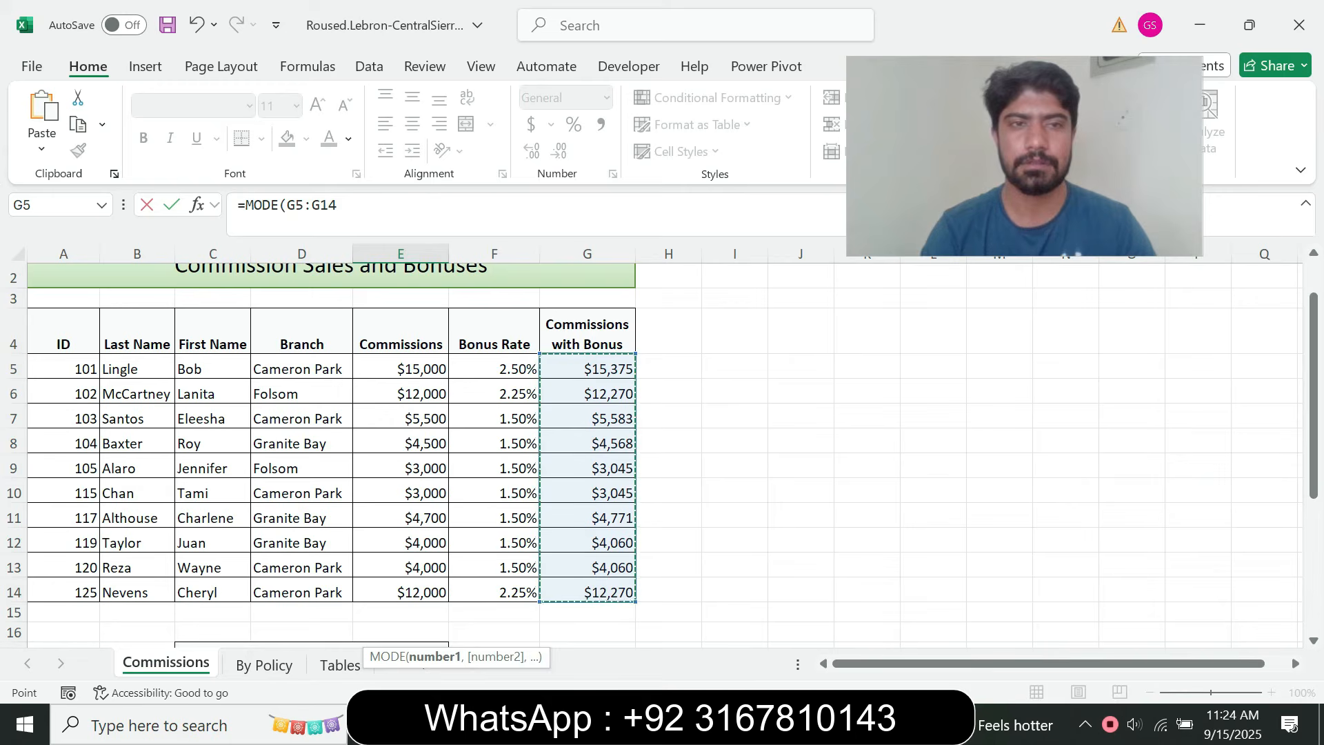
pyautogui.click(336, 205)
pyautogui.write(')')
pyautogui.press('Return')
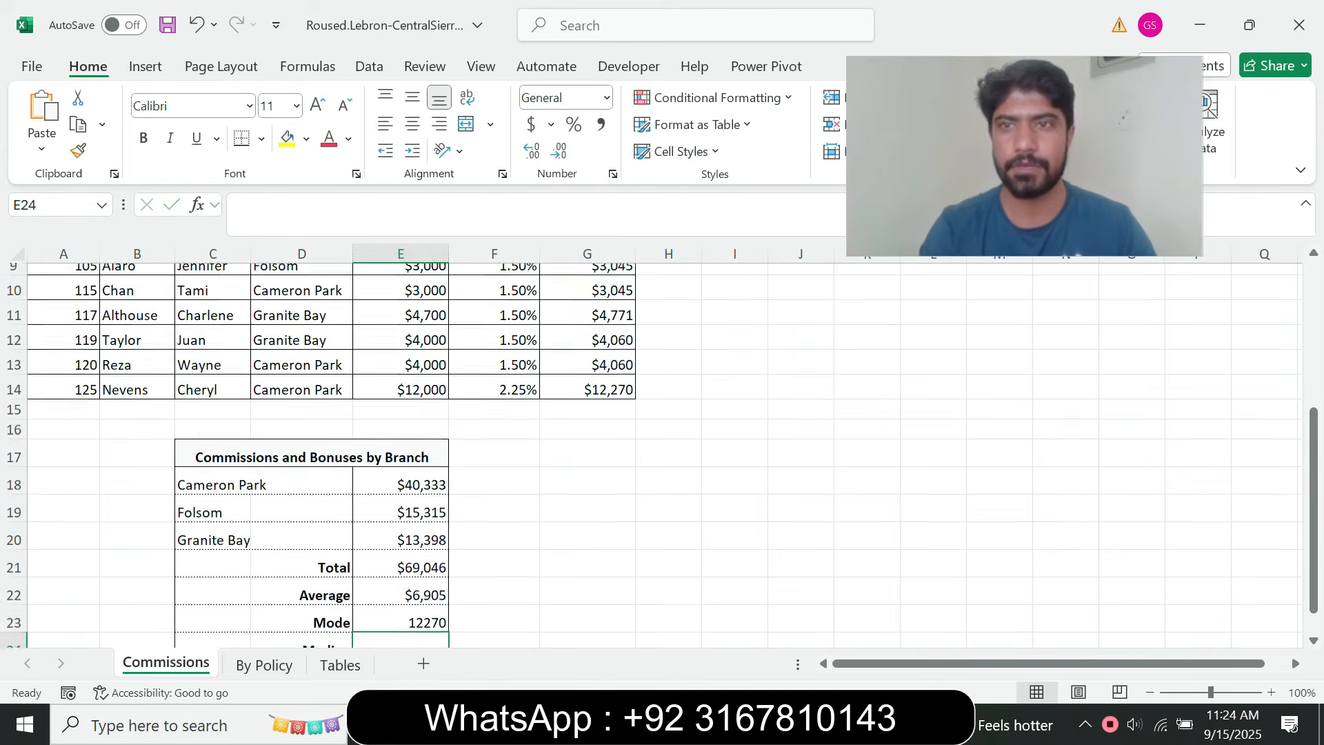
# Recheck step 9 in the browser, return to Excel, and calculate the column's median in cell E24 with =MEDIAN(G5:G14)
pyautogui.hotkey('alt', 'Tab')
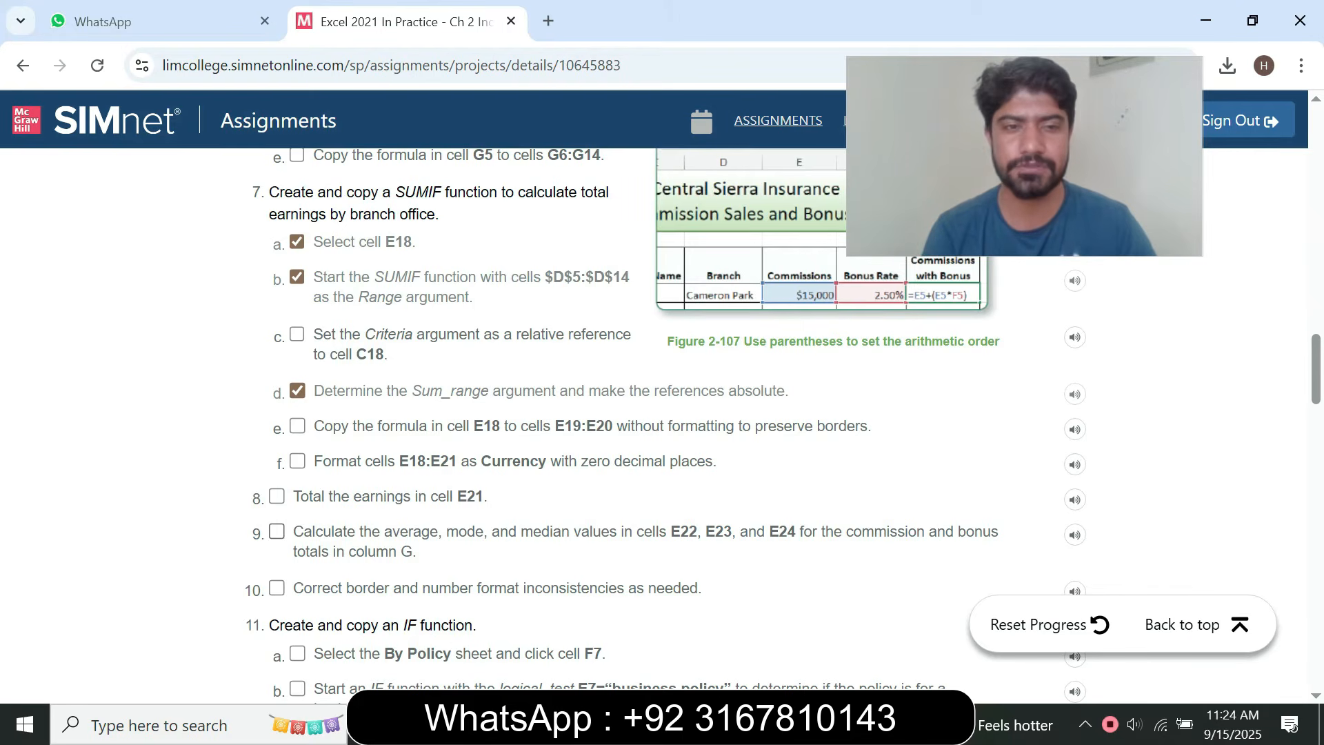
pyautogui.hotkey('alt', 'Tab')
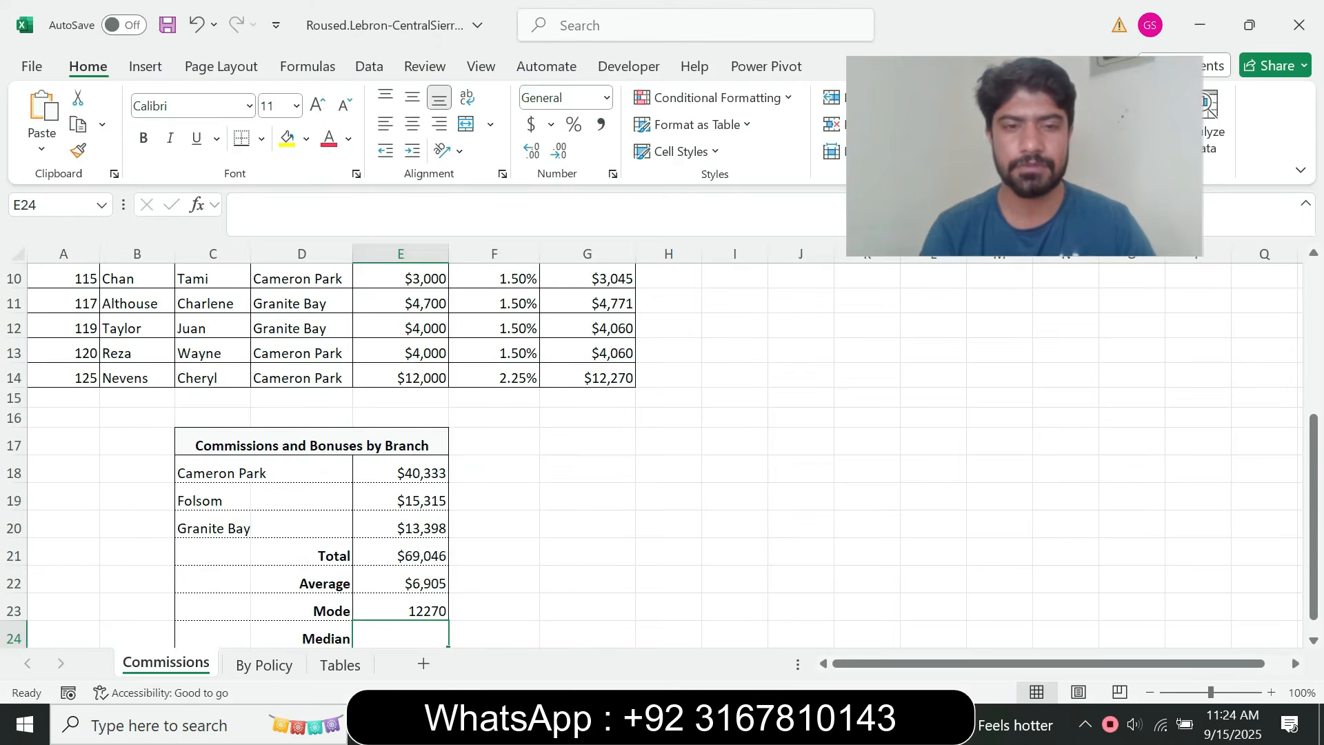
pyautogui.hotkey('alt', 'Tab')
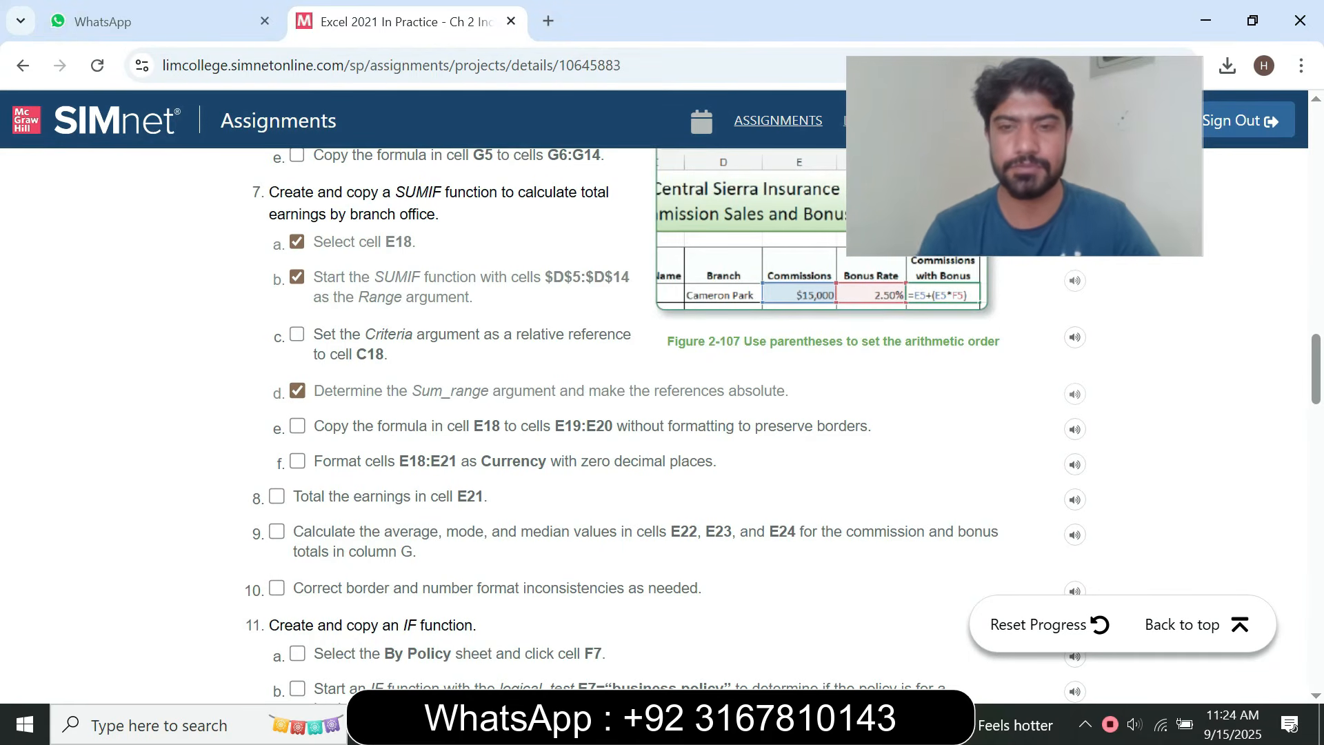
pyautogui.click(789, 724)
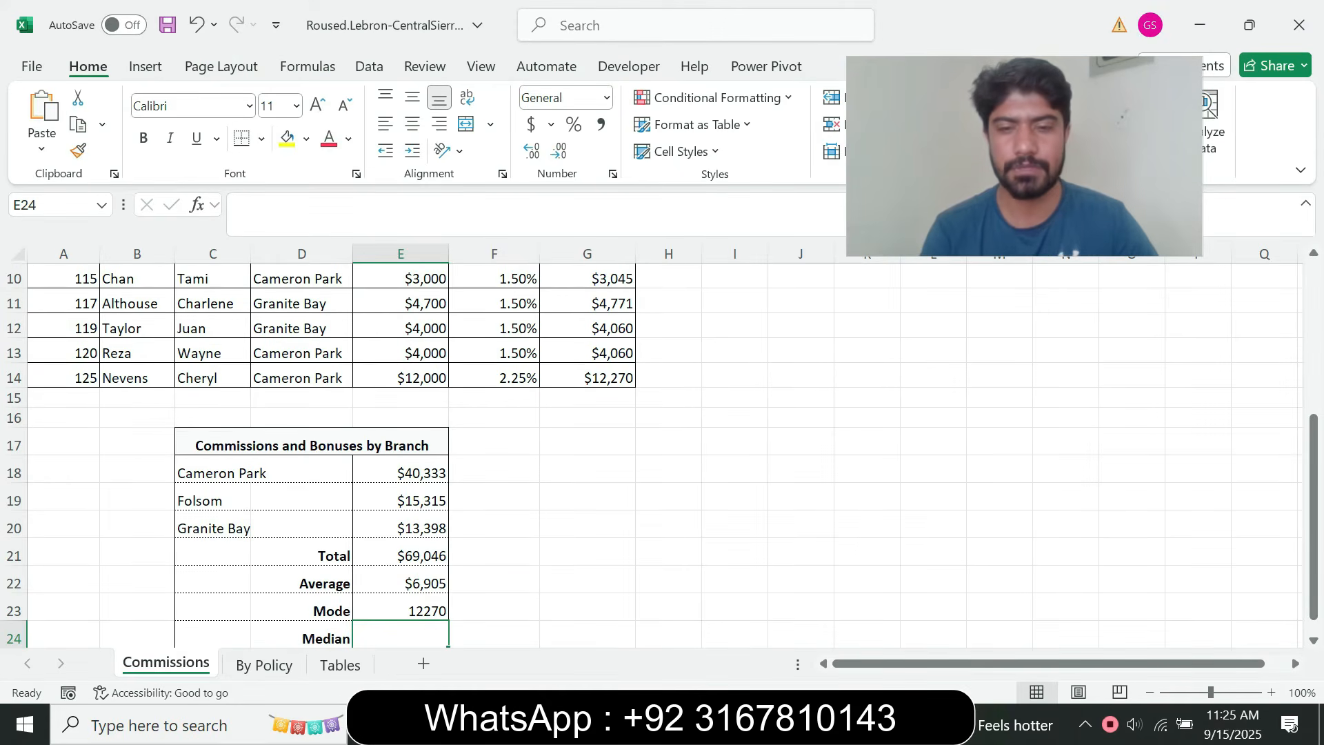
pyautogui.write('=med')
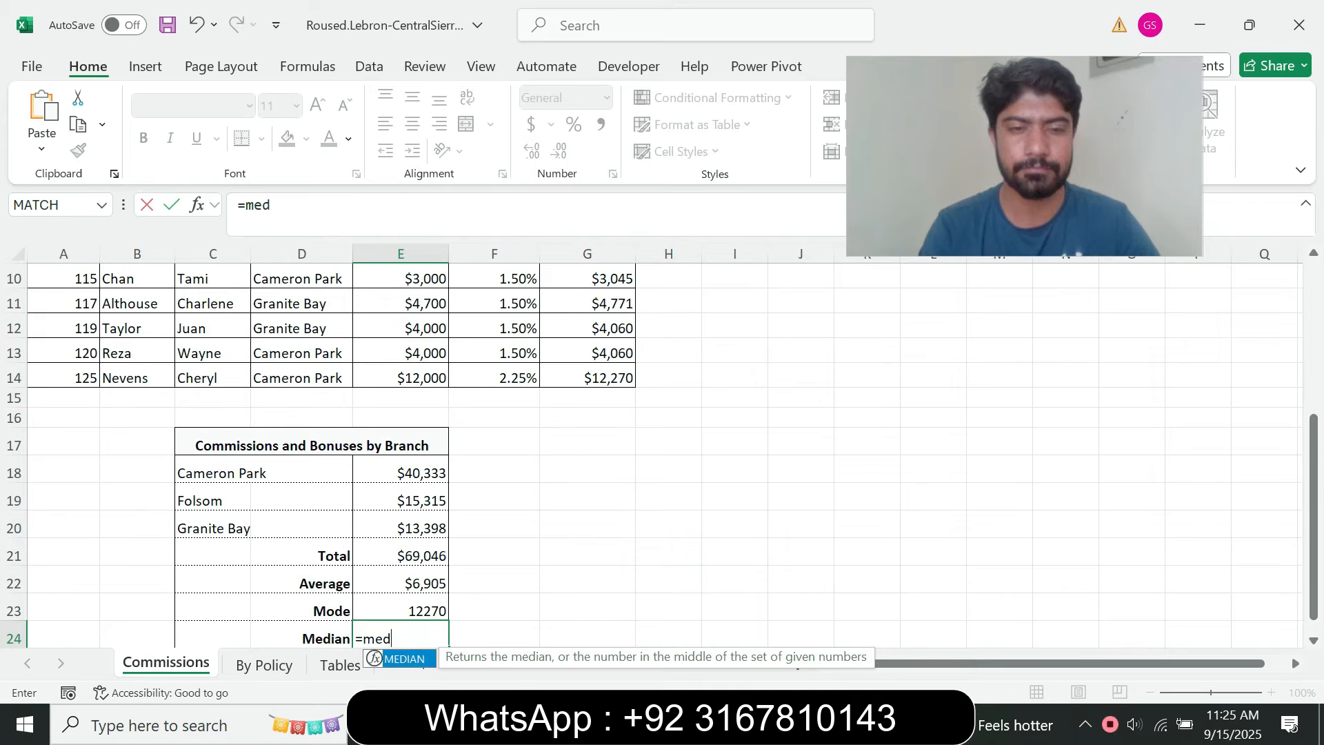
pyautogui.press('Tab')
pyautogui.moveTo(1314, 510); pyautogui.dragTo(1314, 390)
pyautogui.moveTo(586, 370); pyautogui.dragTo(610, 594)
pyautogui.press('Return')
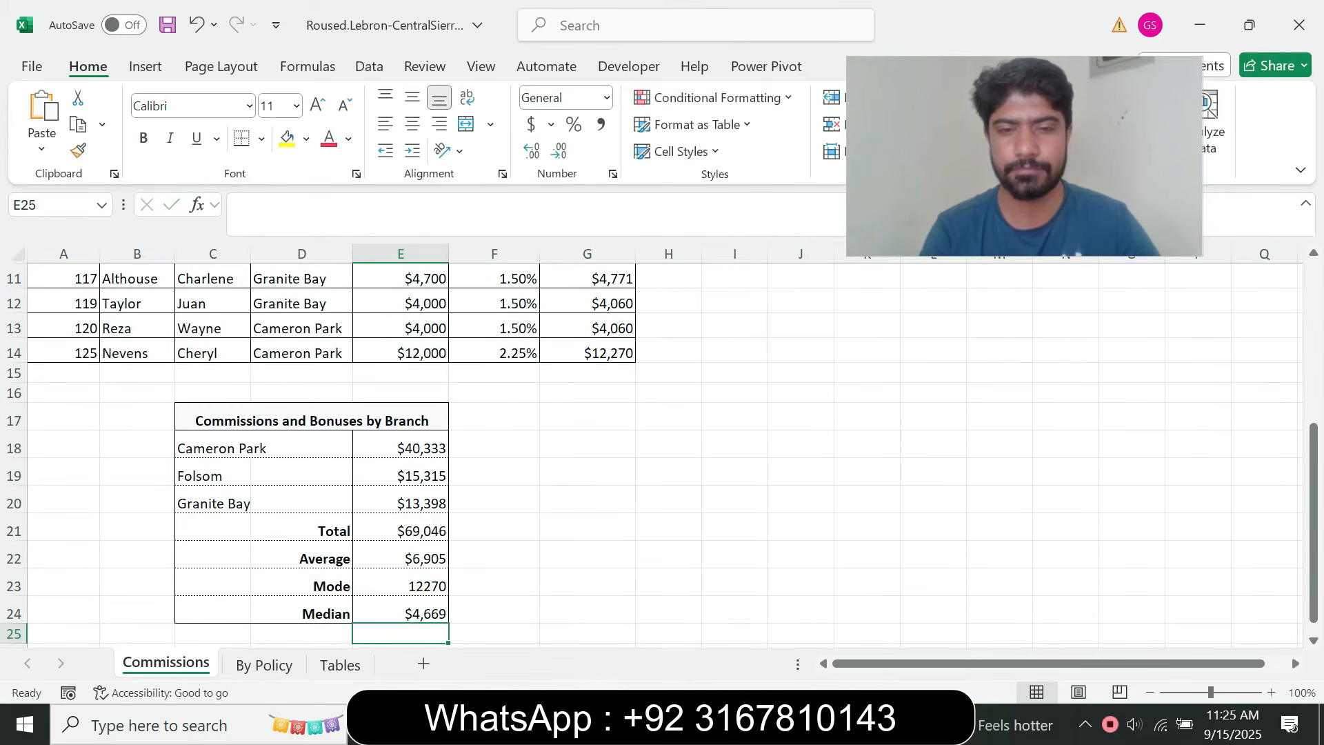
# Switch to the browser instructions, read step 10 on border and number format inconsistencies, and mark it as done
pyautogui.hotkey('alt', 'Tab')
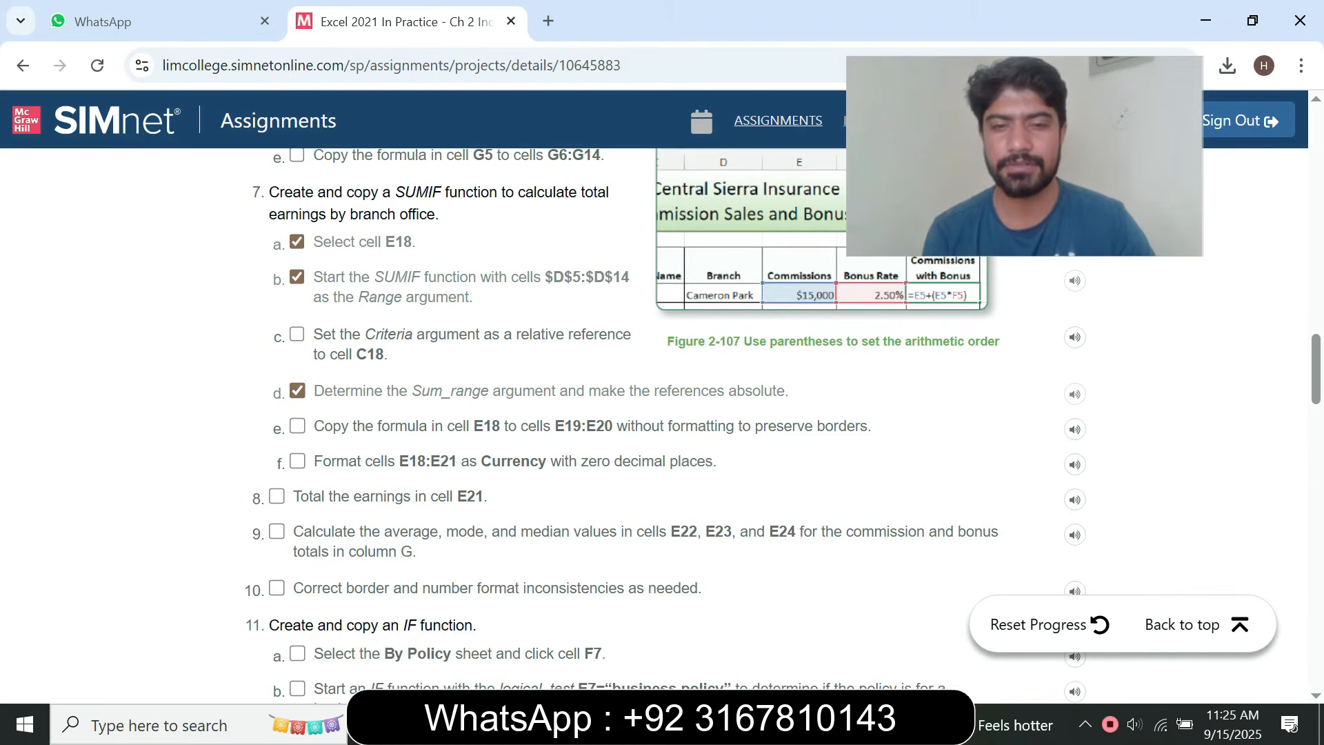
pyautogui.scroll(-2, 783, 425)
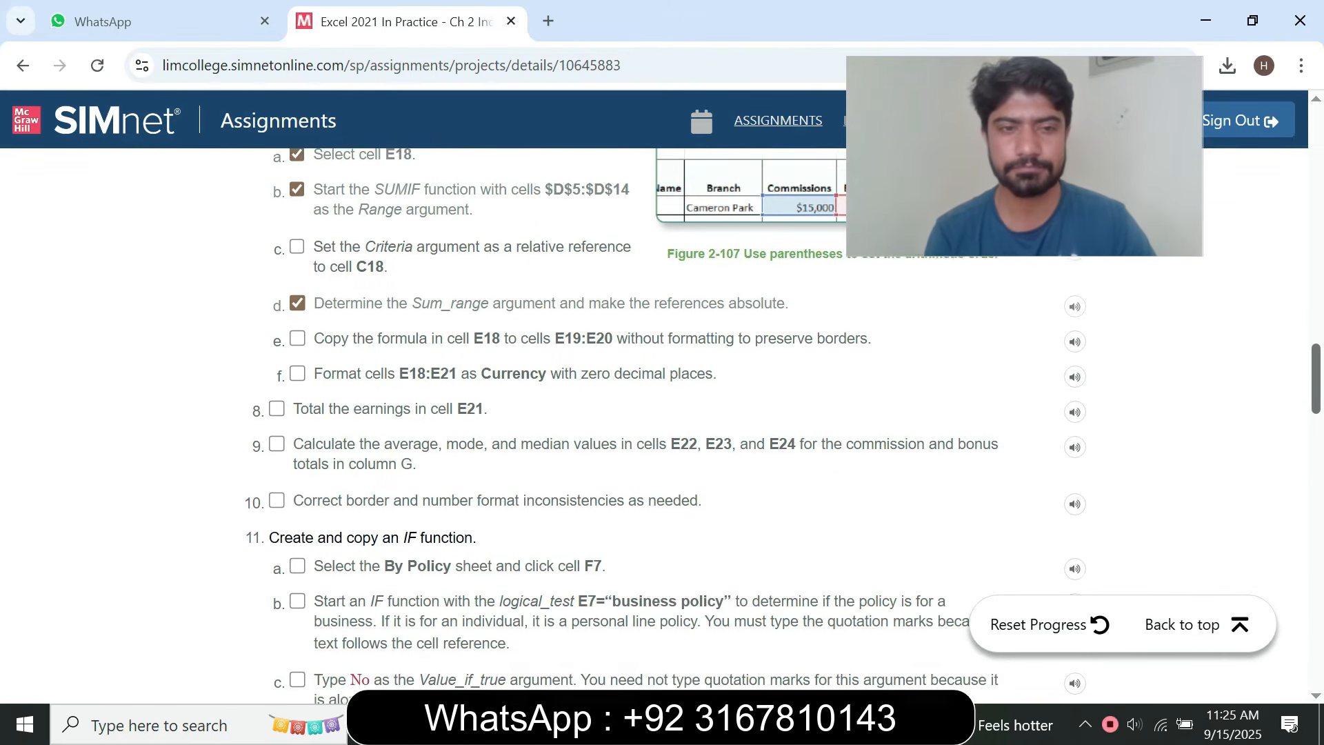
pyautogui.click(277, 476)
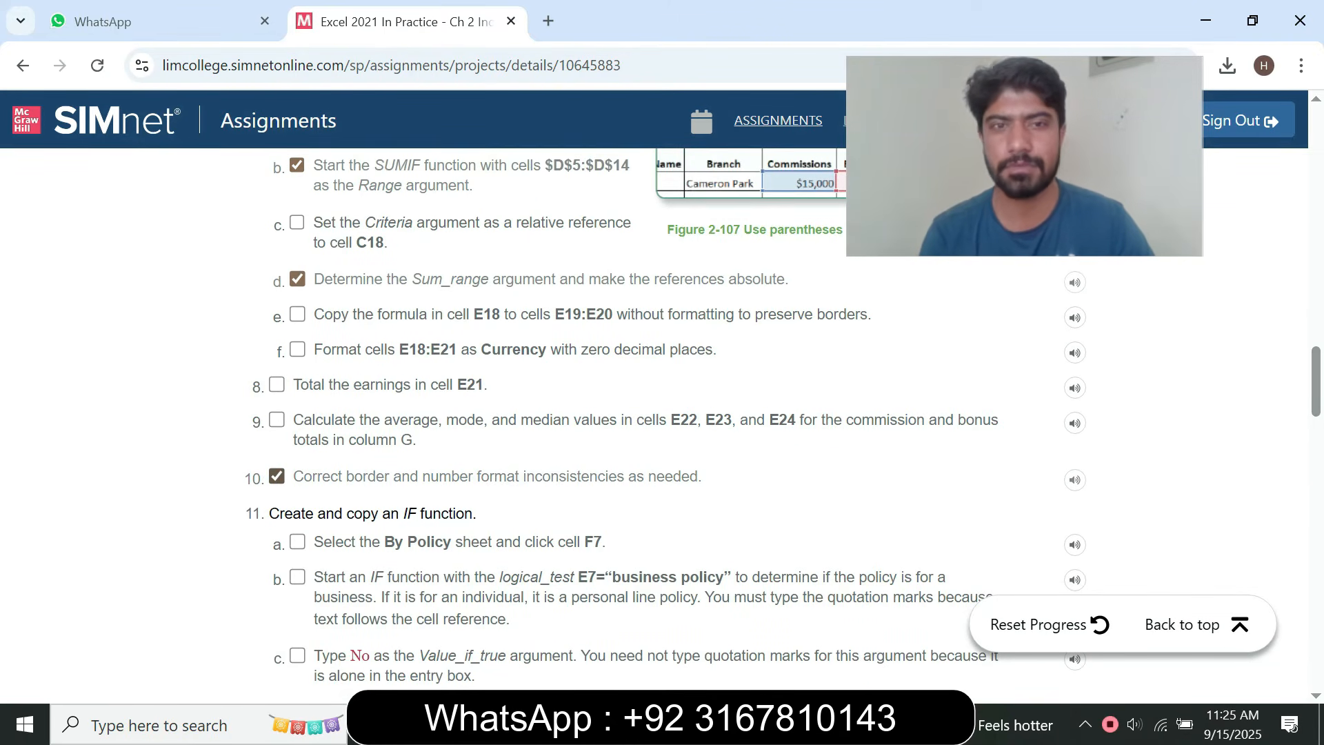
# Review the formulas in cells E24, E23 and E22 in Excel, and mark step 8 as done in the browser
pyautogui.hotkey('alt', 'Tab')
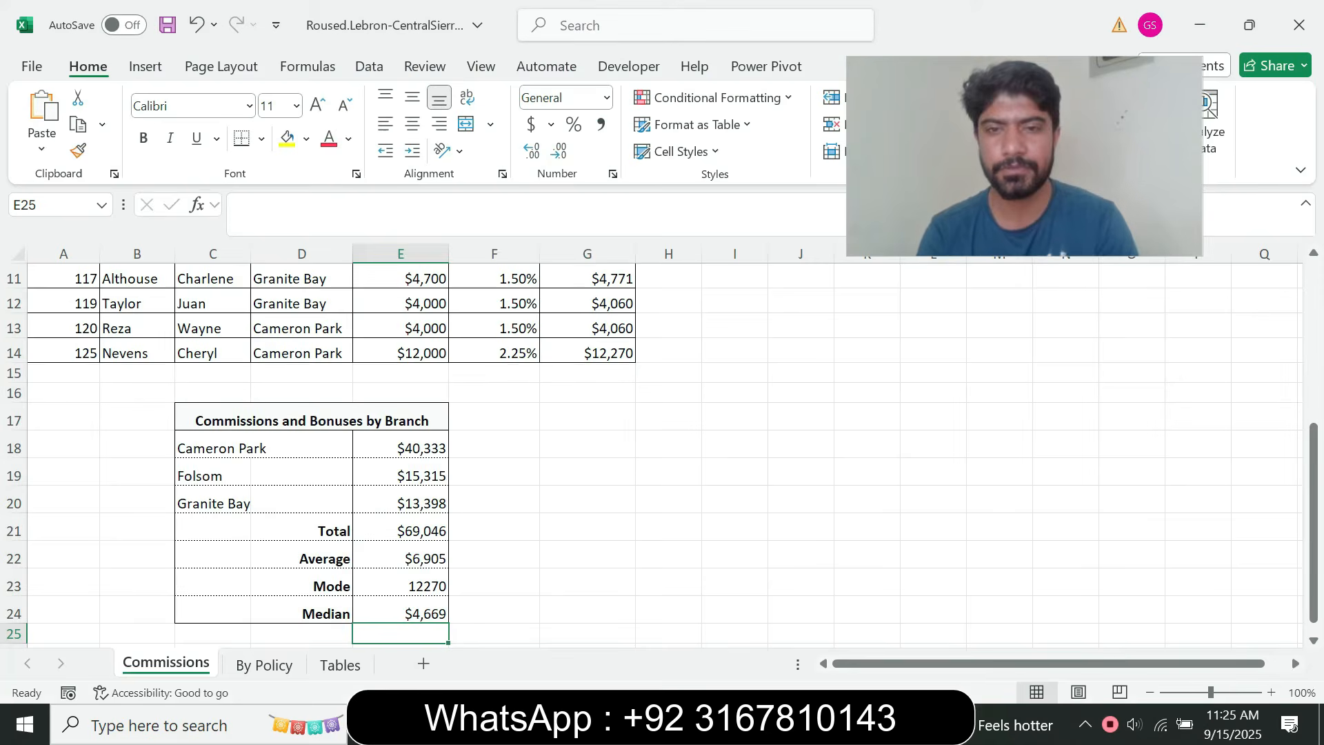
pyautogui.click(401, 611)
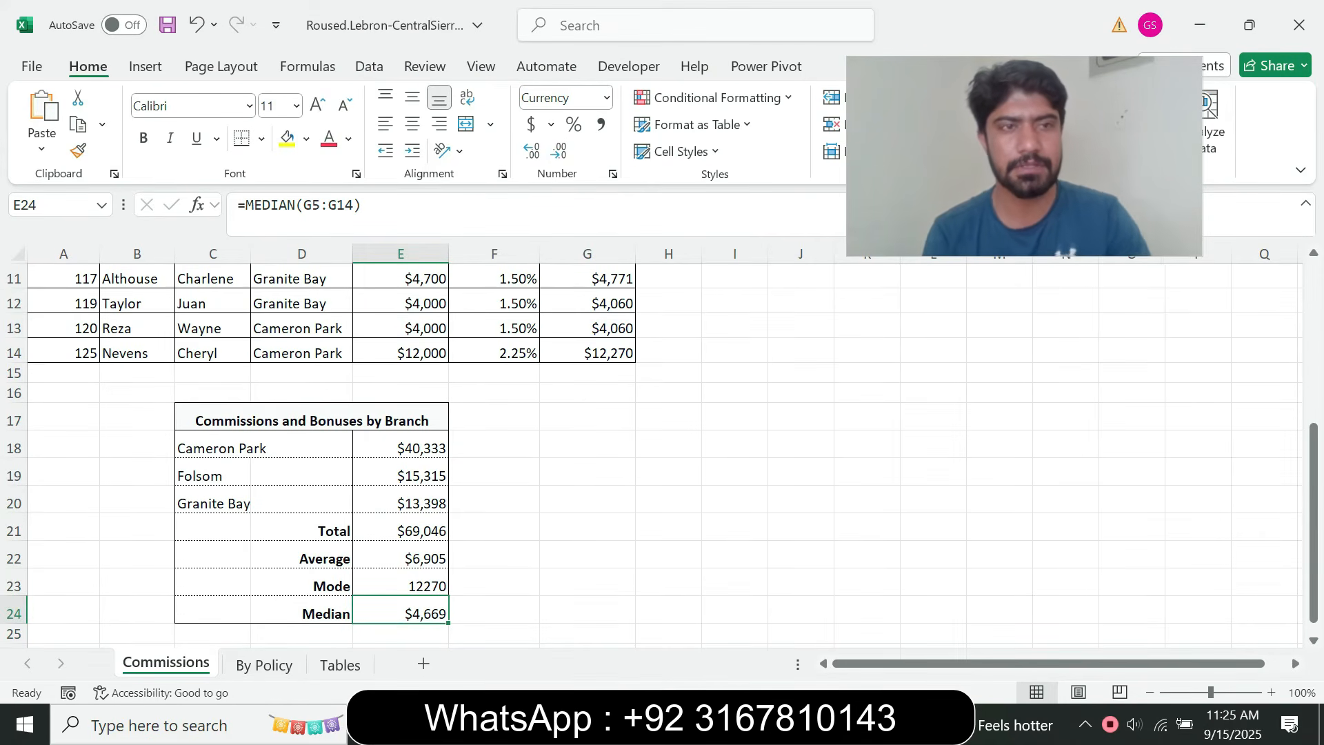
pyautogui.click(400, 584)
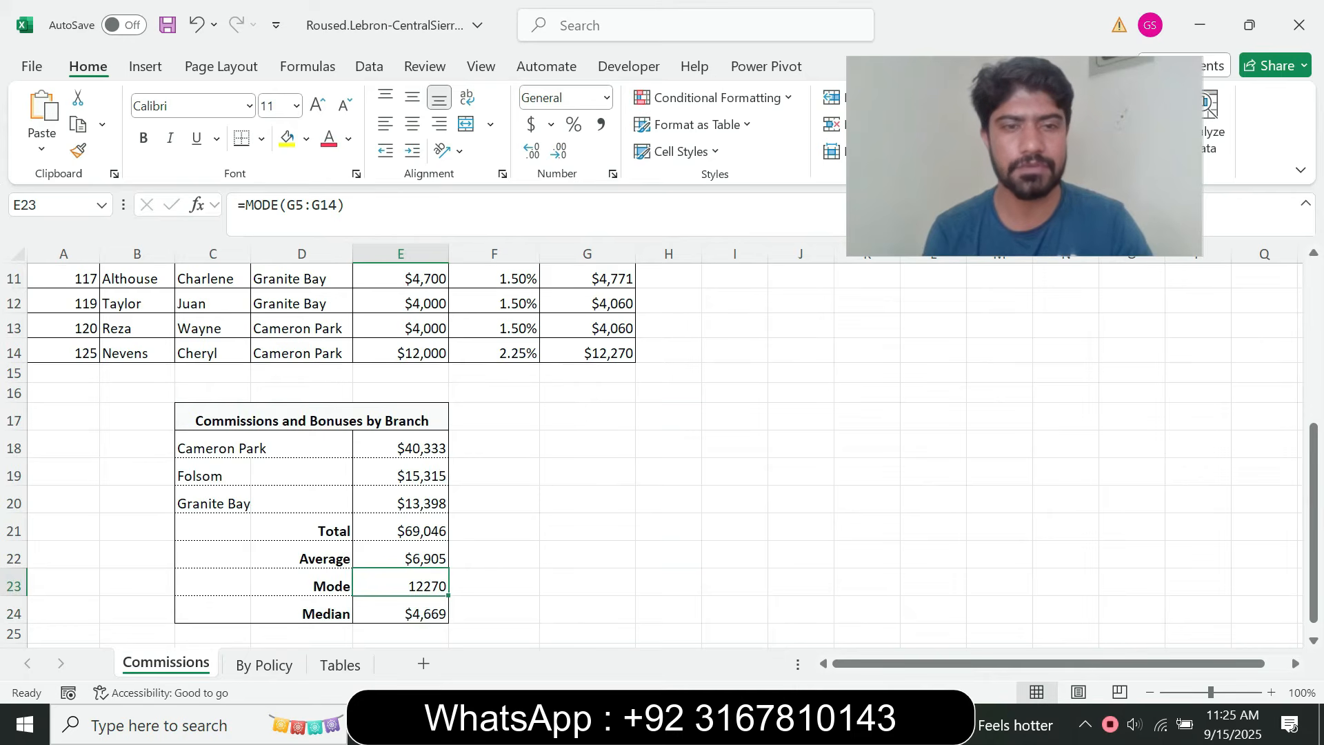
pyautogui.click(401, 556)
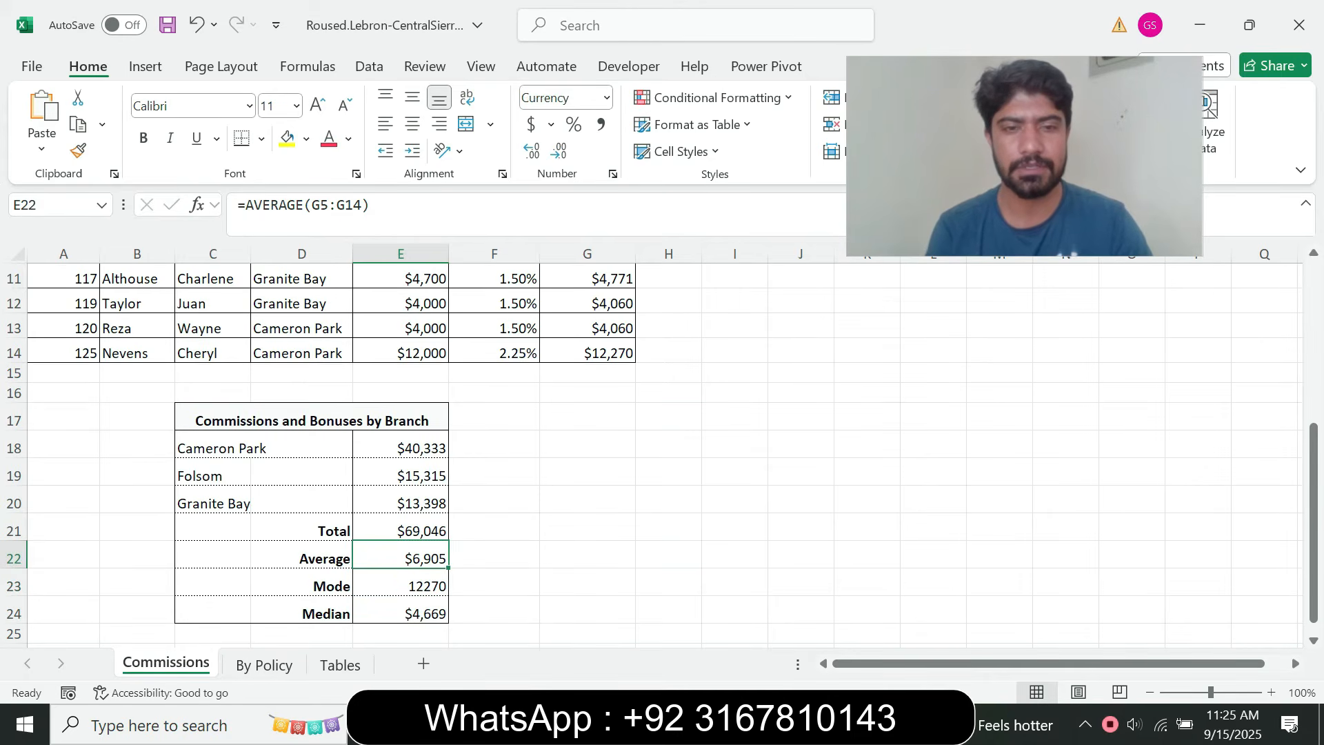
pyautogui.hotkey('alt', 'Tab')
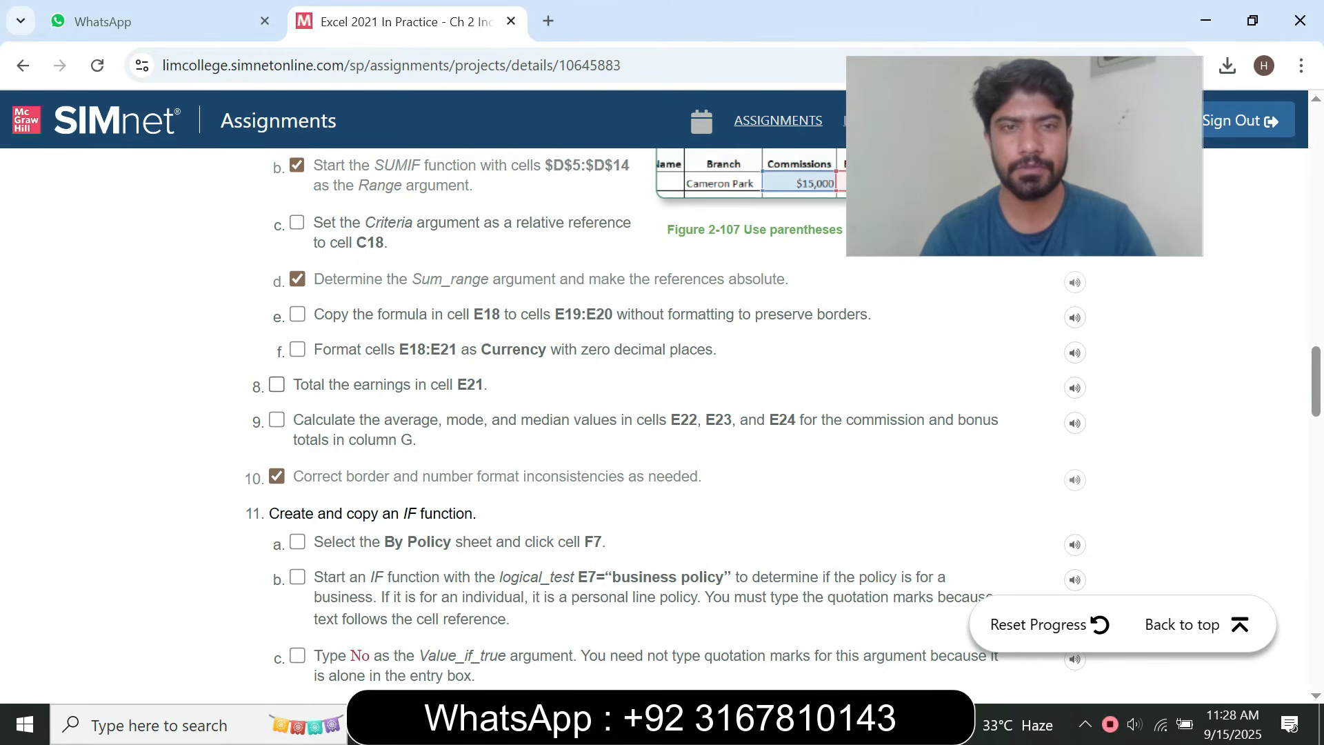
pyautogui.click(277, 384)
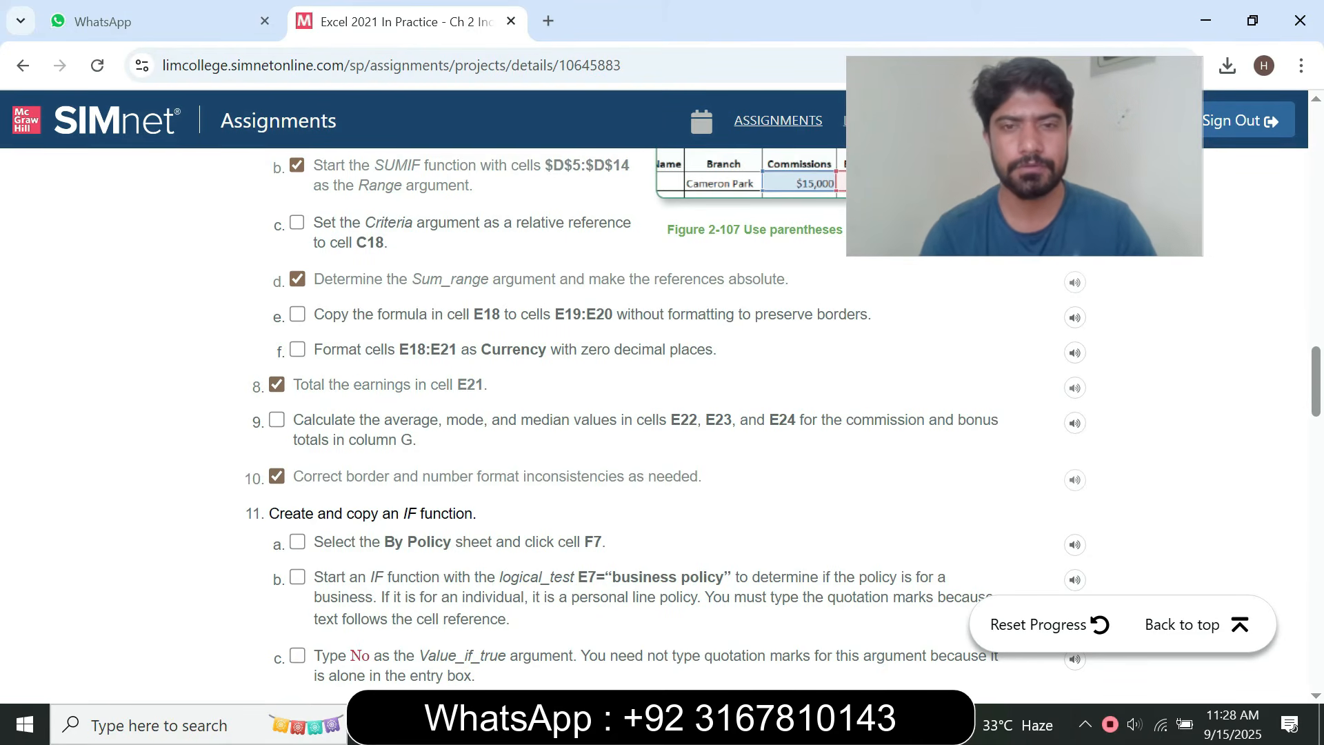
# Read step 11 and mark 11a as done in the browser, and select cell F7 on the By Policy sheet in Excel
pyautogui.click(482, 725)
pyautogui.click(493, 528)
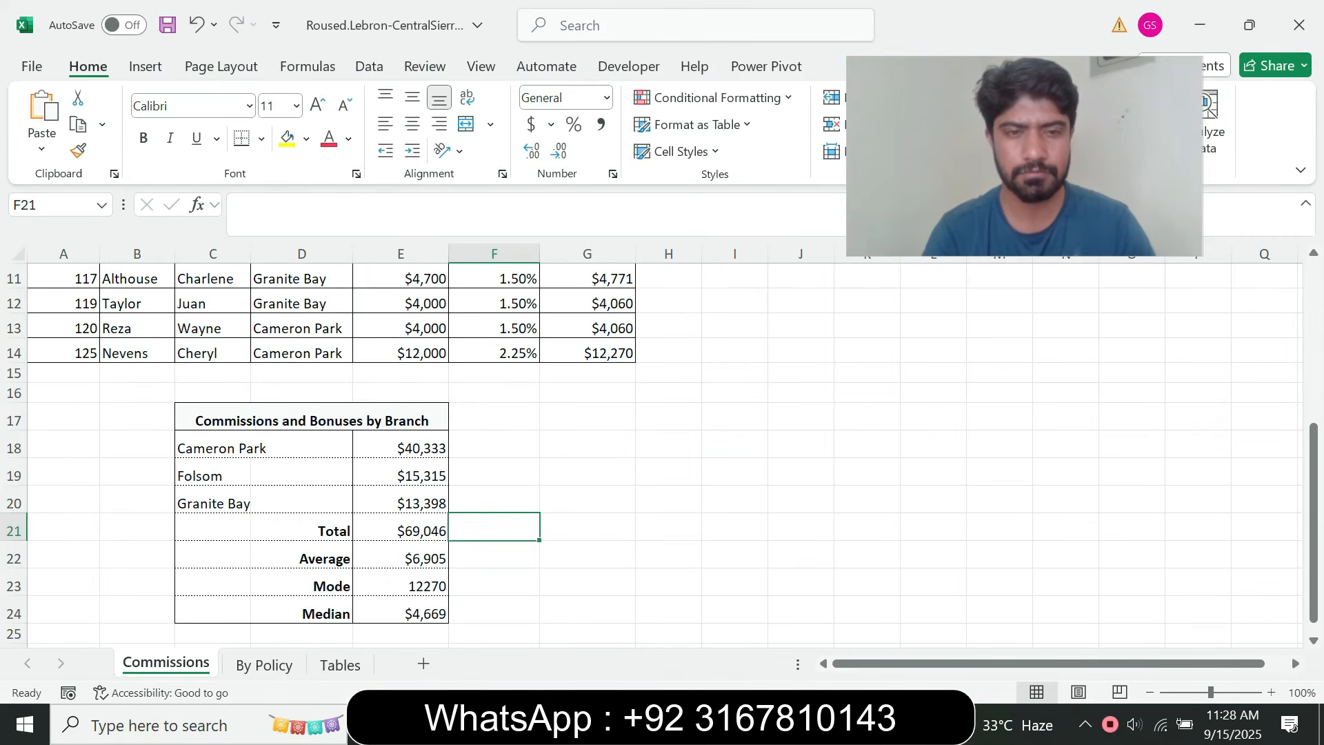
pyautogui.hotkey('alt', 'Tab')
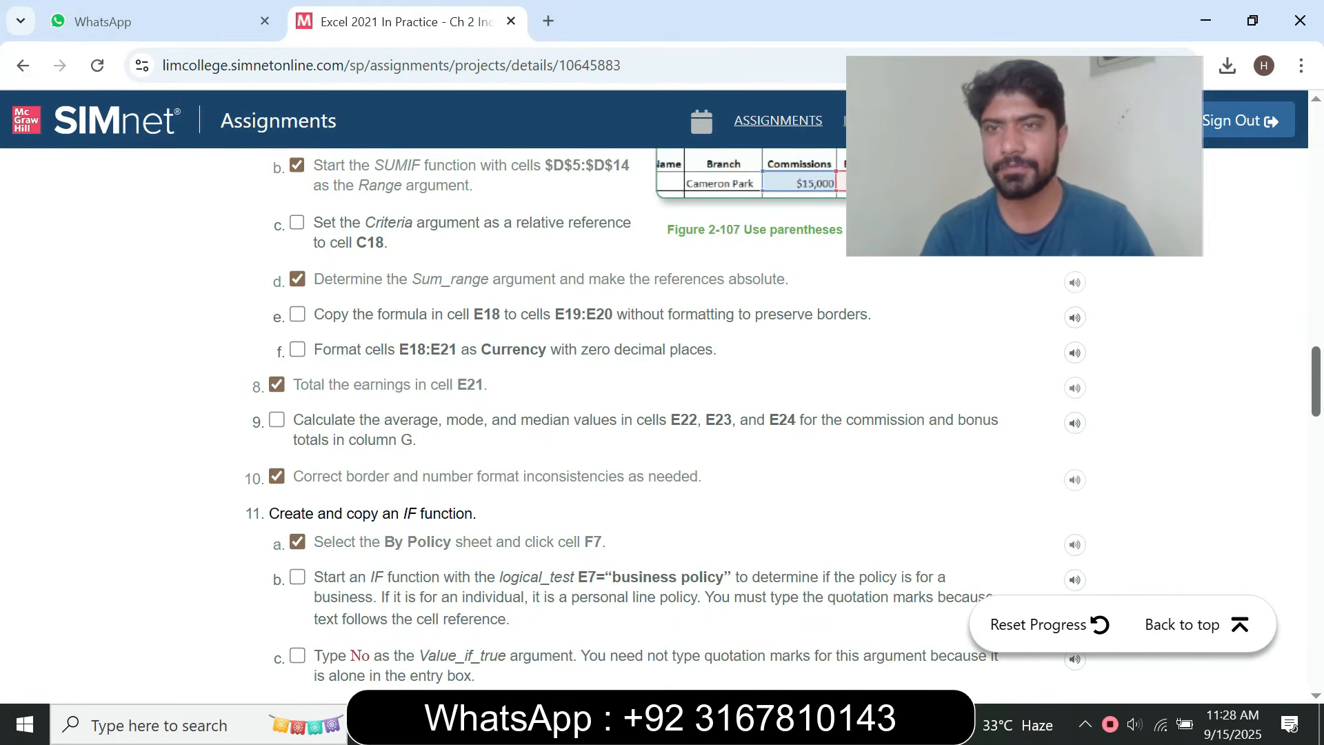
pyautogui.scroll(-2, 662, 414)
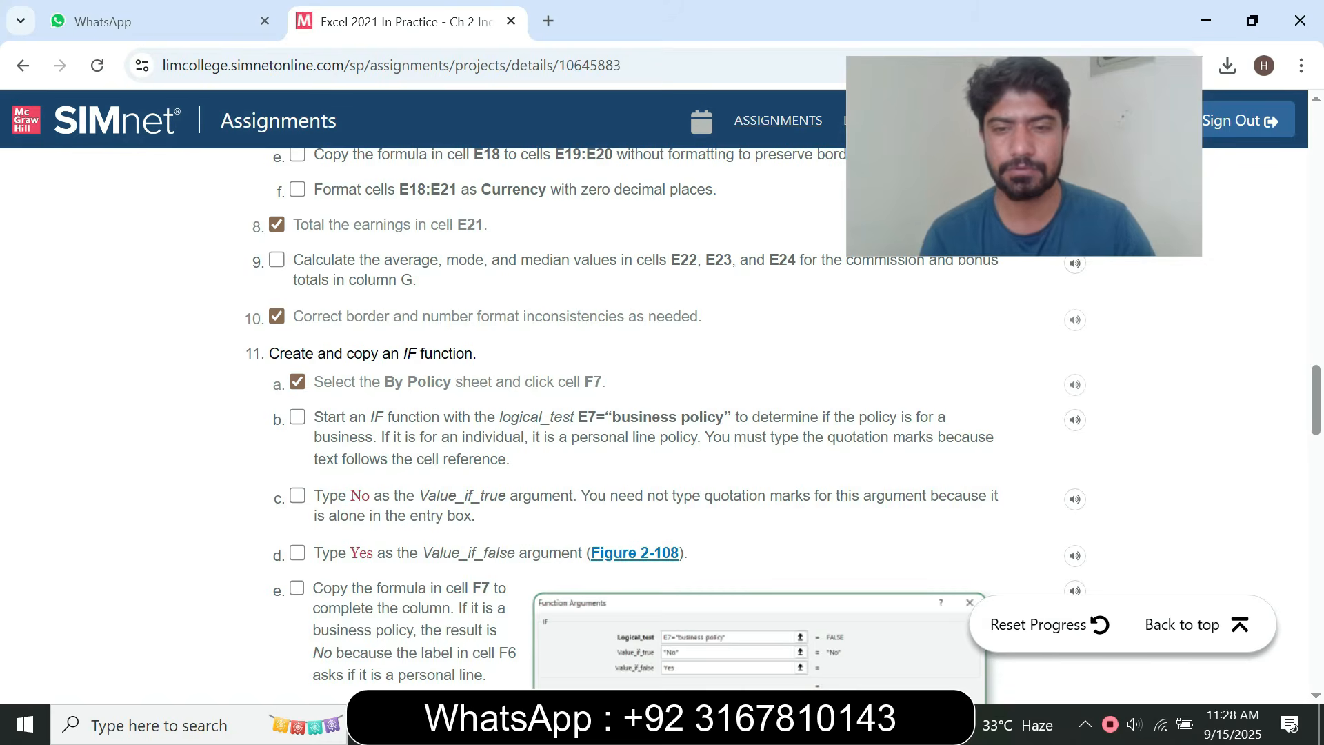
pyautogui.hotkey('alt', 'Tab')
pyautogui.click(264, 663)
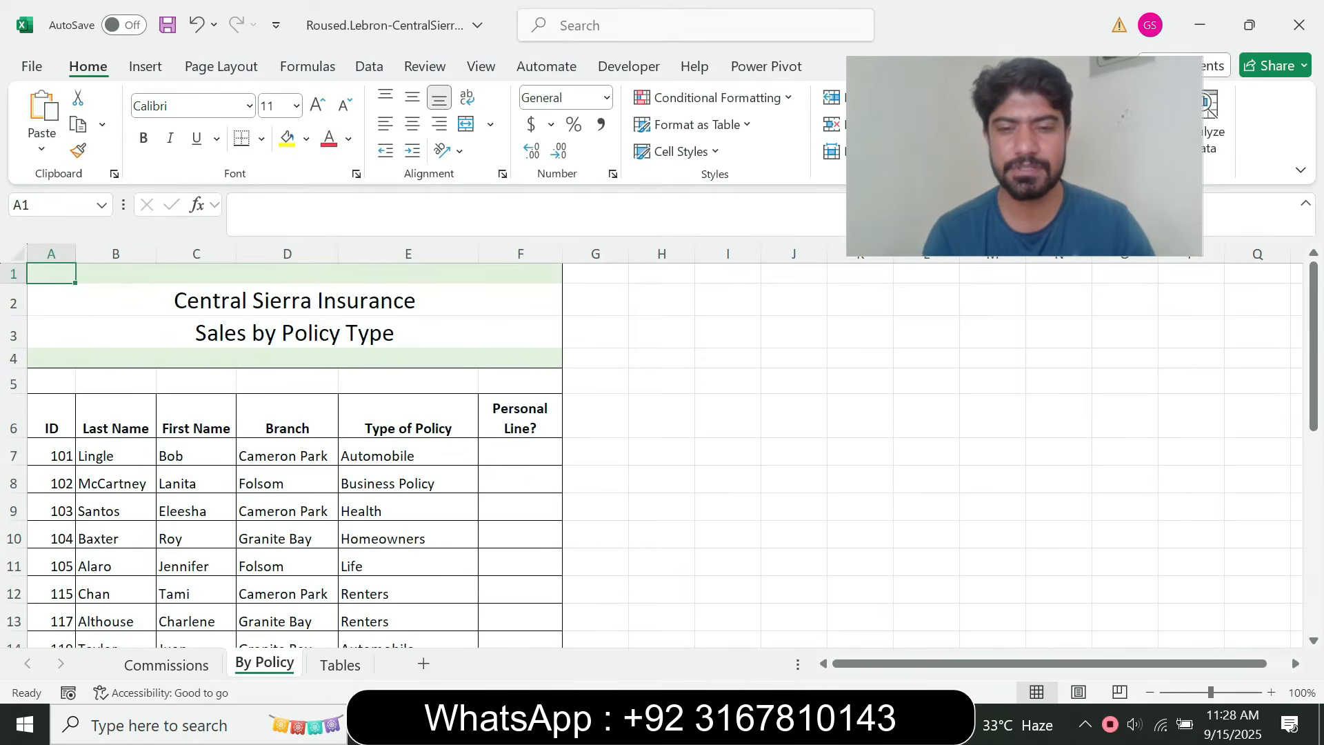
pyautogui.hotkey('alt', 'Tab')
pyautogui.moveTo(546, 382); pyautogui.dragTo(606, 381)
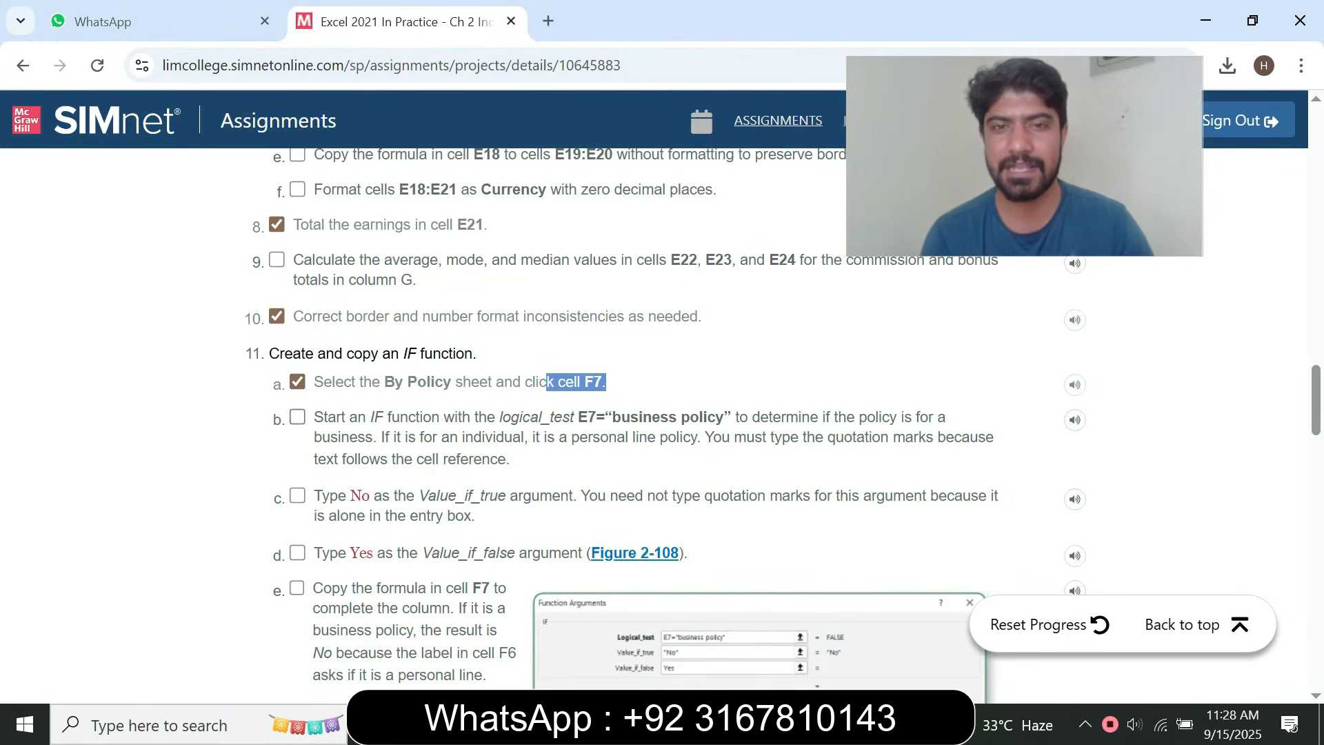
pyautogui.hotkey('alt', 'Tab')
pyautogui.click(520, 455)
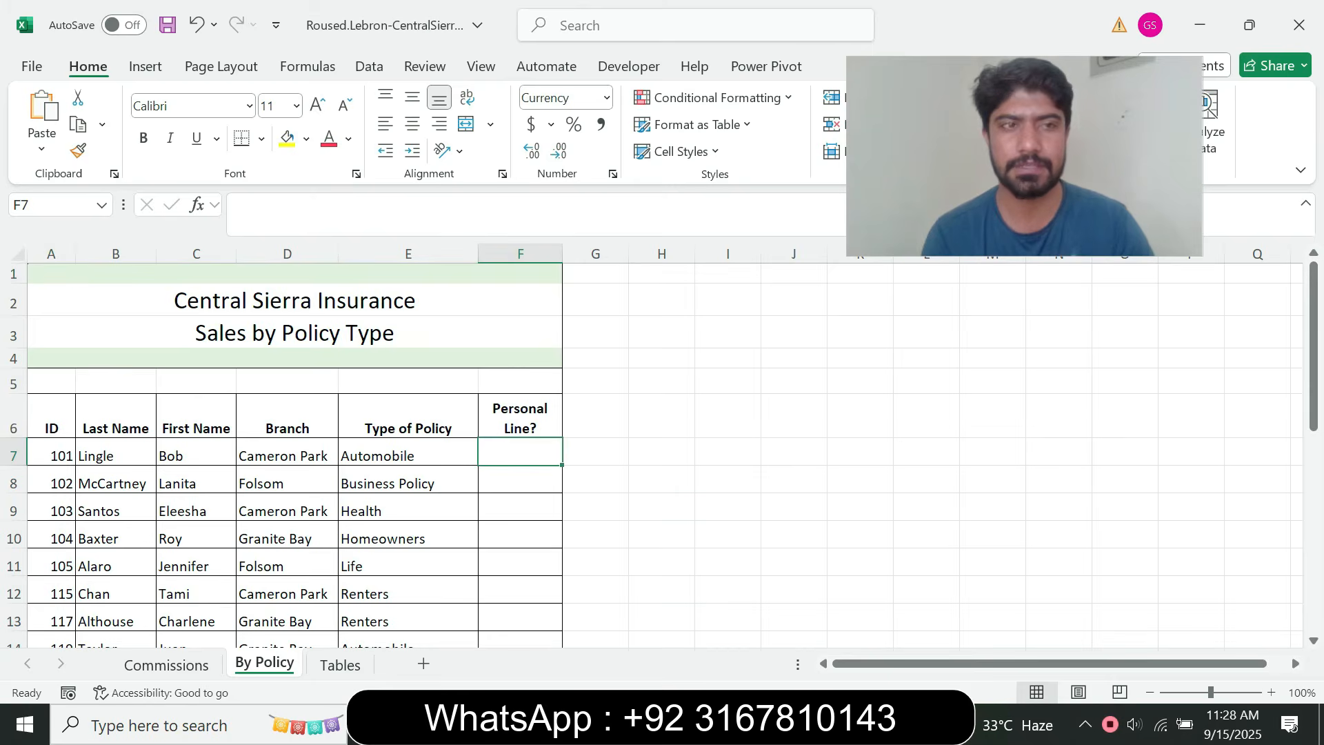
# Switch to the browser and read steps 11b to 11e on the IF function's arguments and on copying the formula
pyautogui.hotkey('alt', 'Tab')
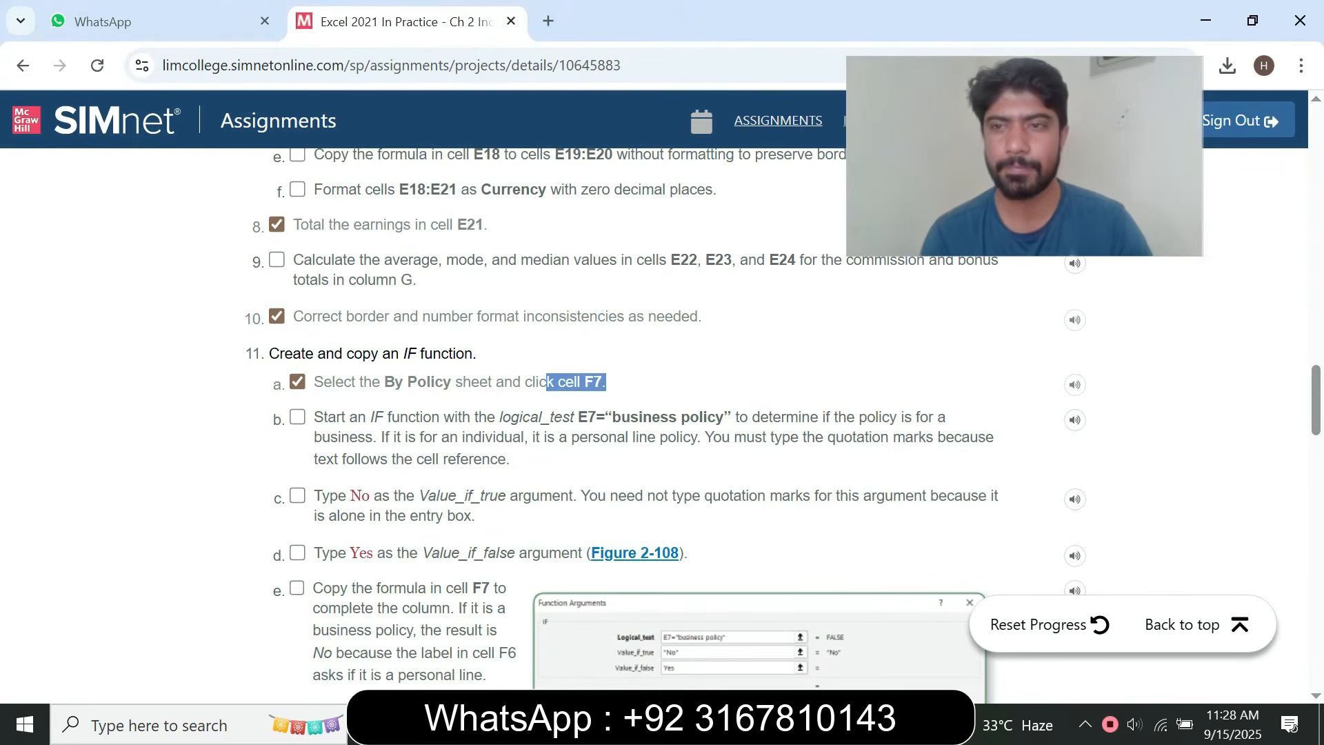
pyautogui.scroll(-1, 620, 413)
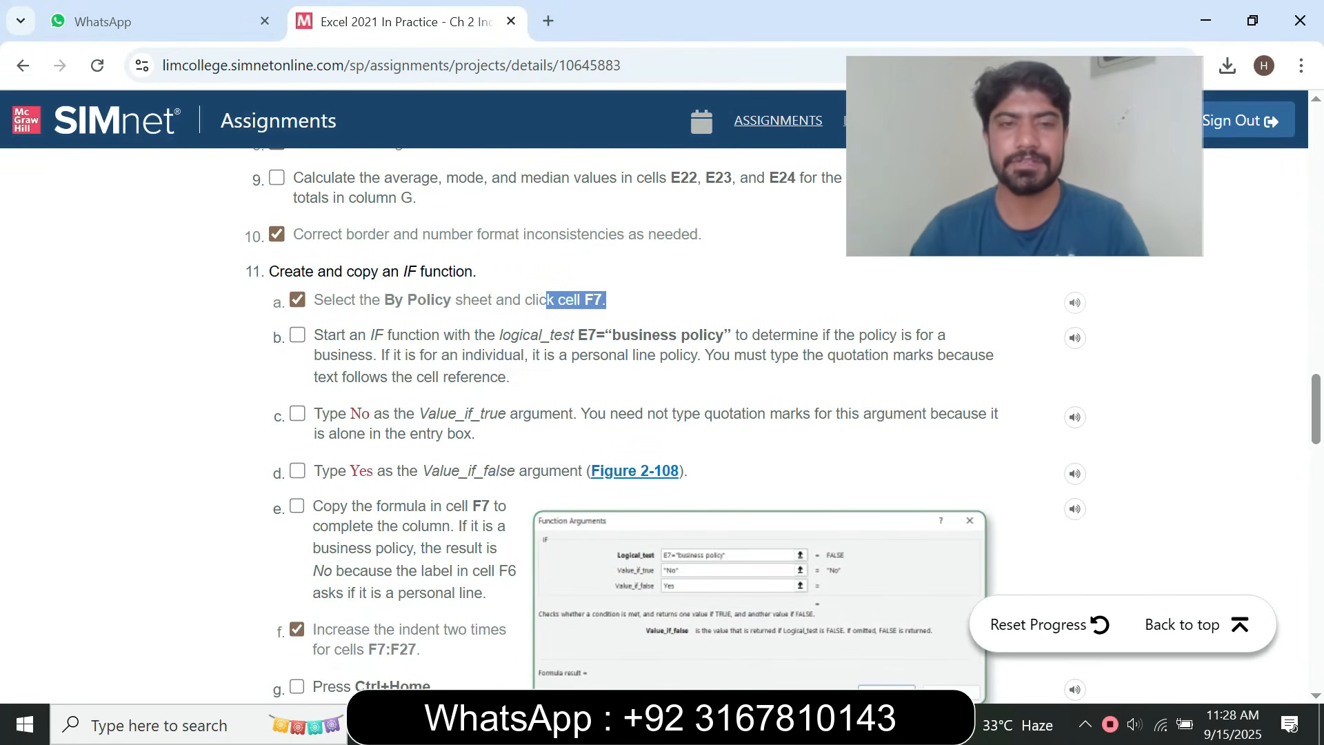
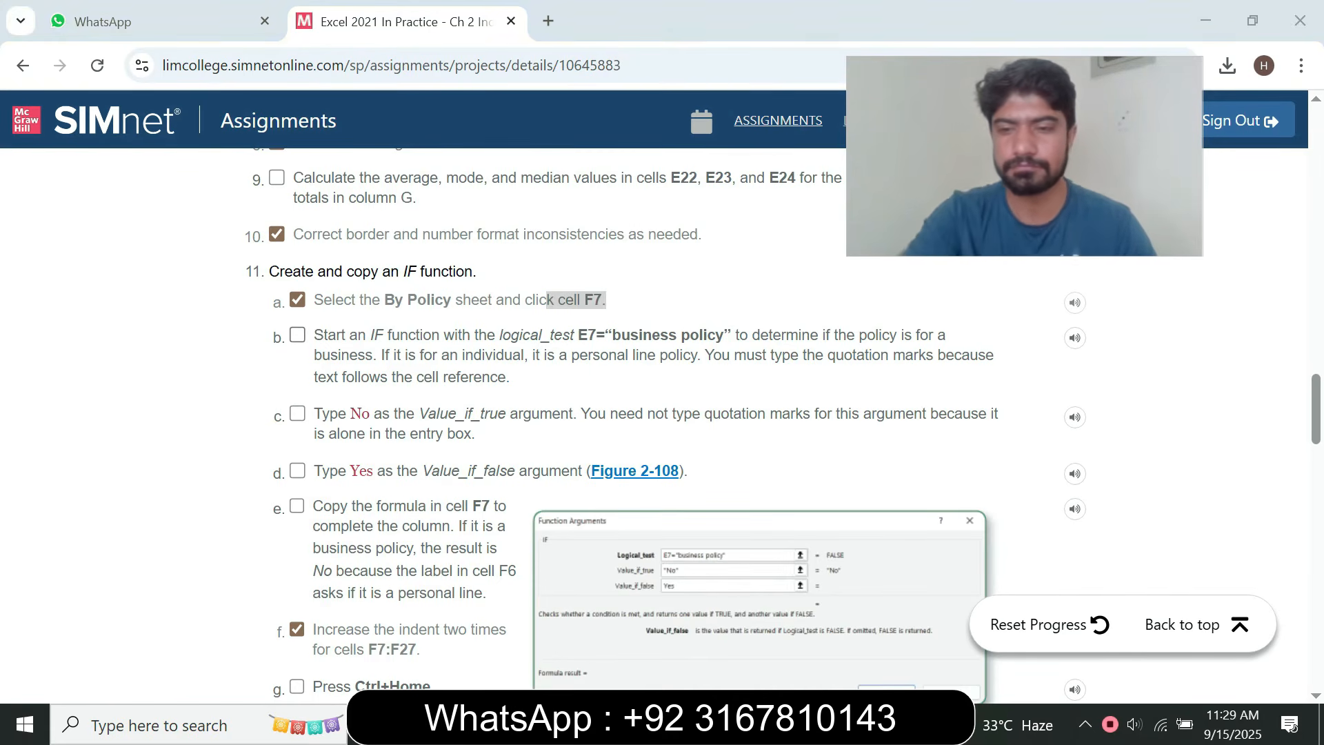
# Mark step 11b as done in the browser, then start an IF function in cell F7 in Excel and open its Function Arguments
pyautogui.click(297, 335)
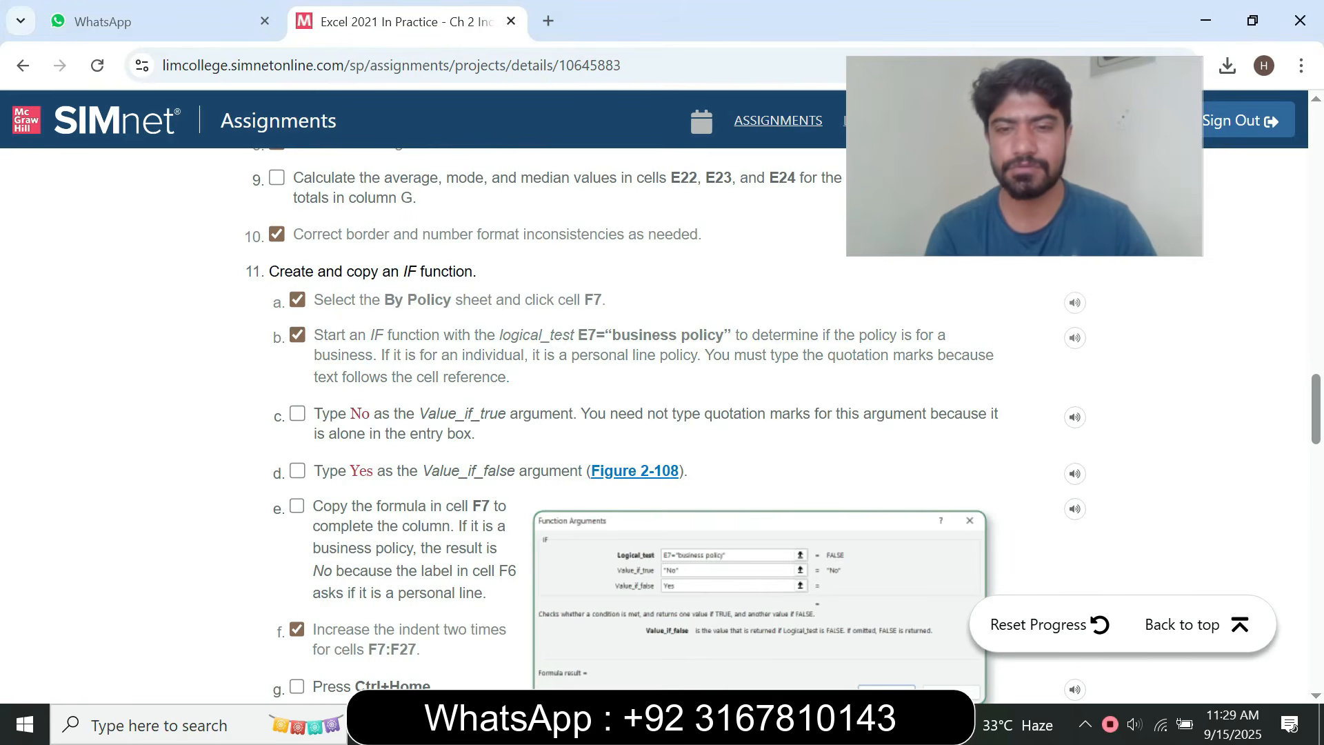
pyautogui.hotkey('alt', 'Tab')
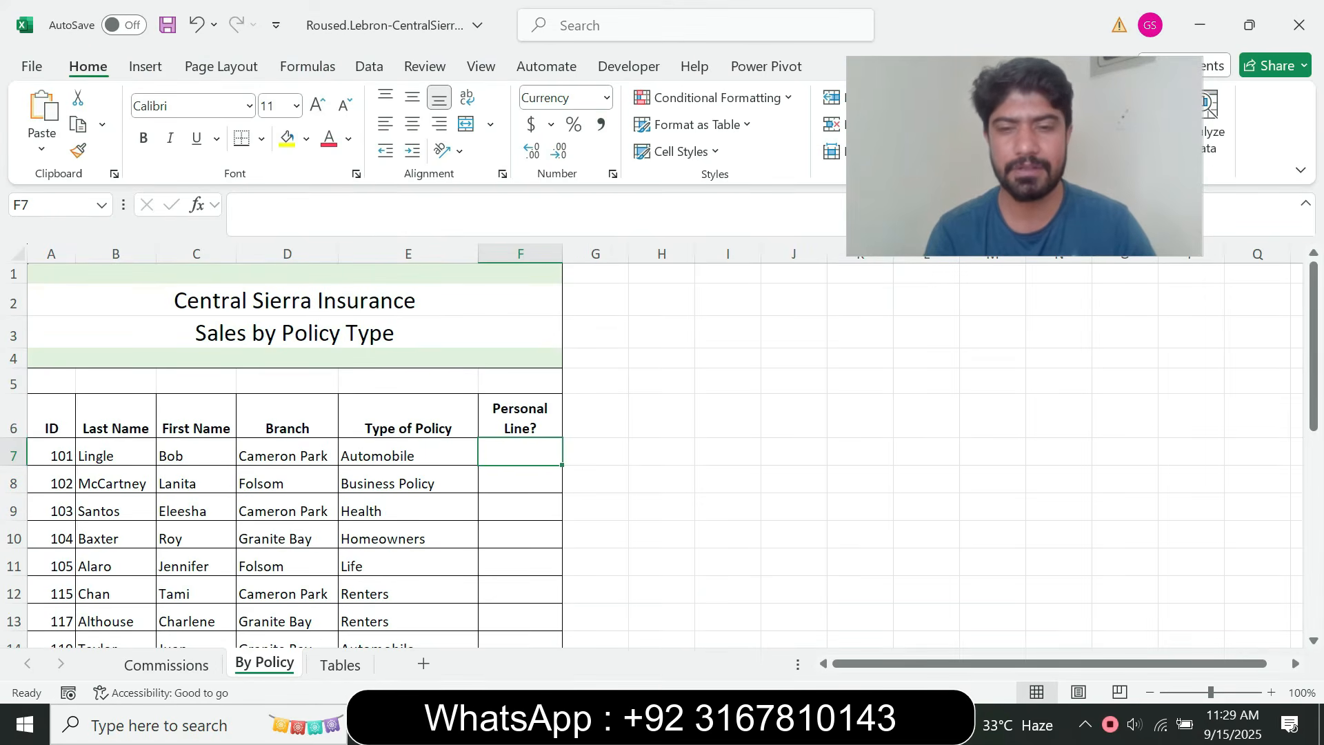
pyautogui.hotkey('alt', 'Tab')
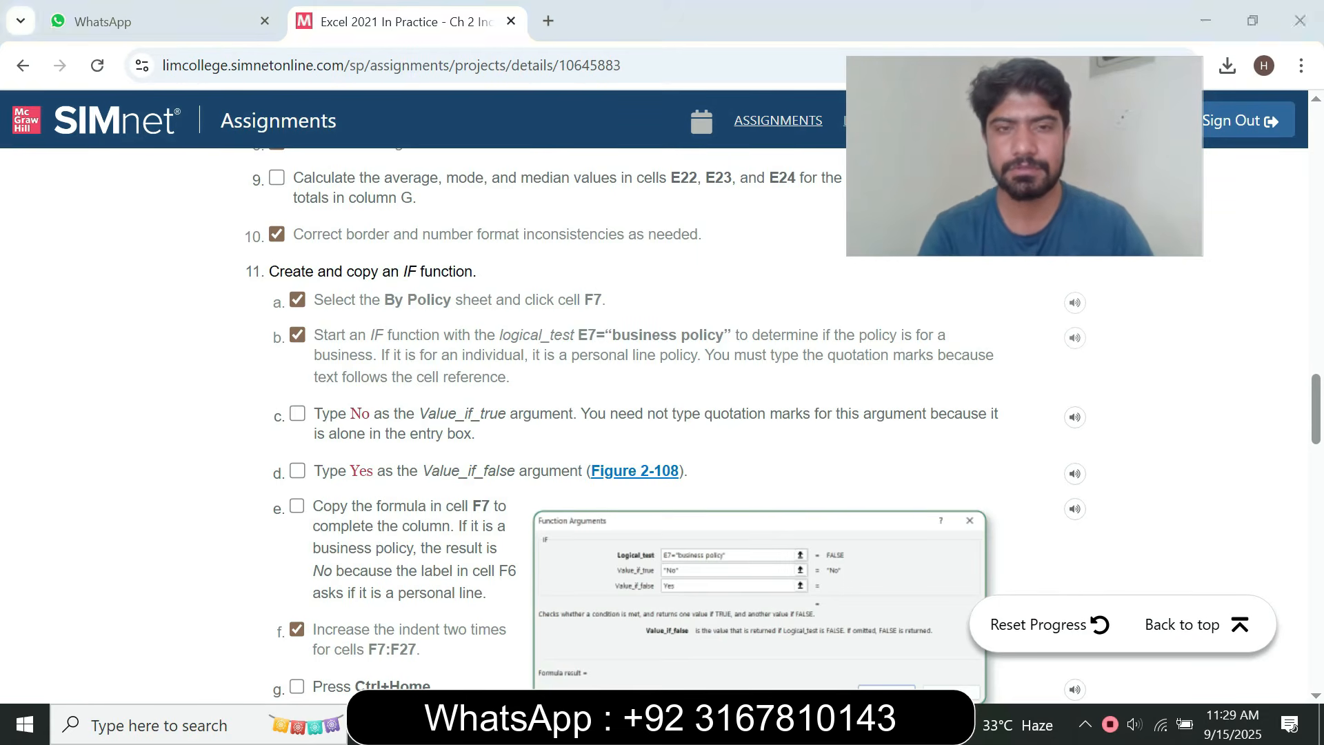
pyautogui.hotkey('alt', 'Tab')
pyautogui.write('=')
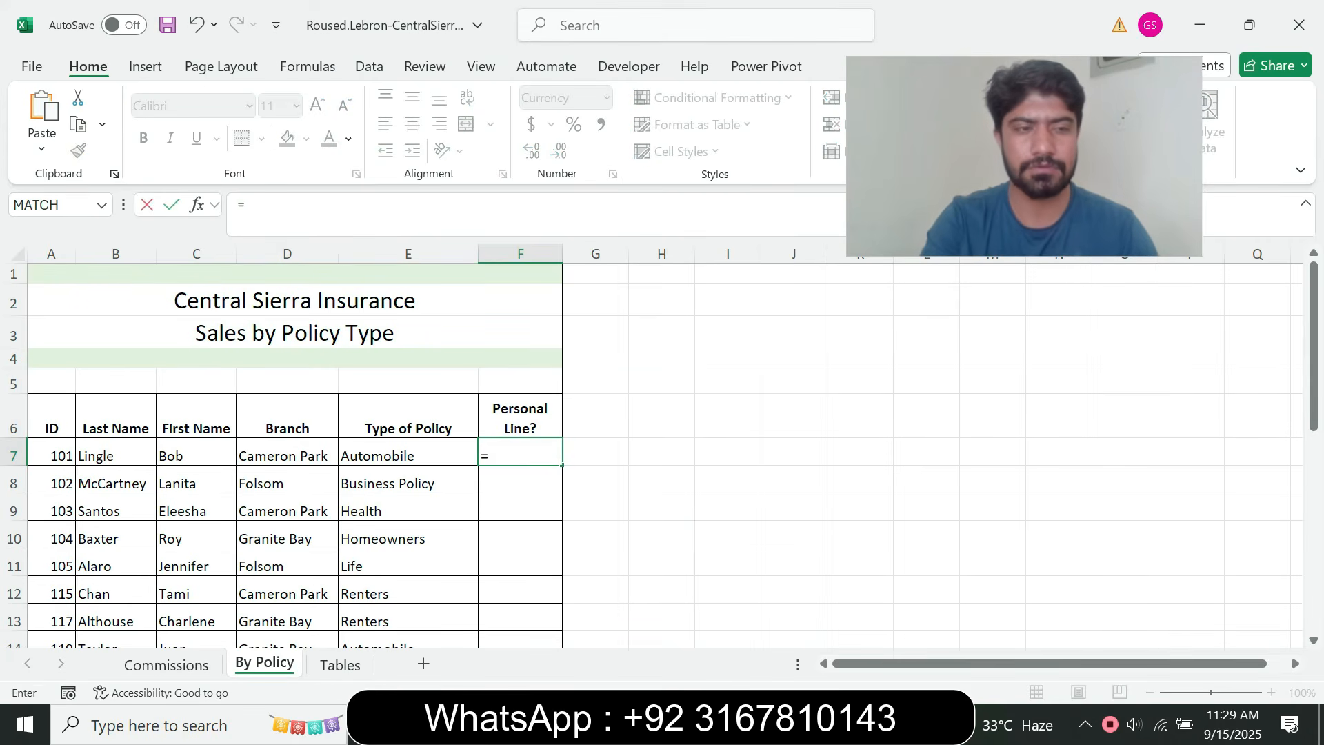
pyautogui.write('if')
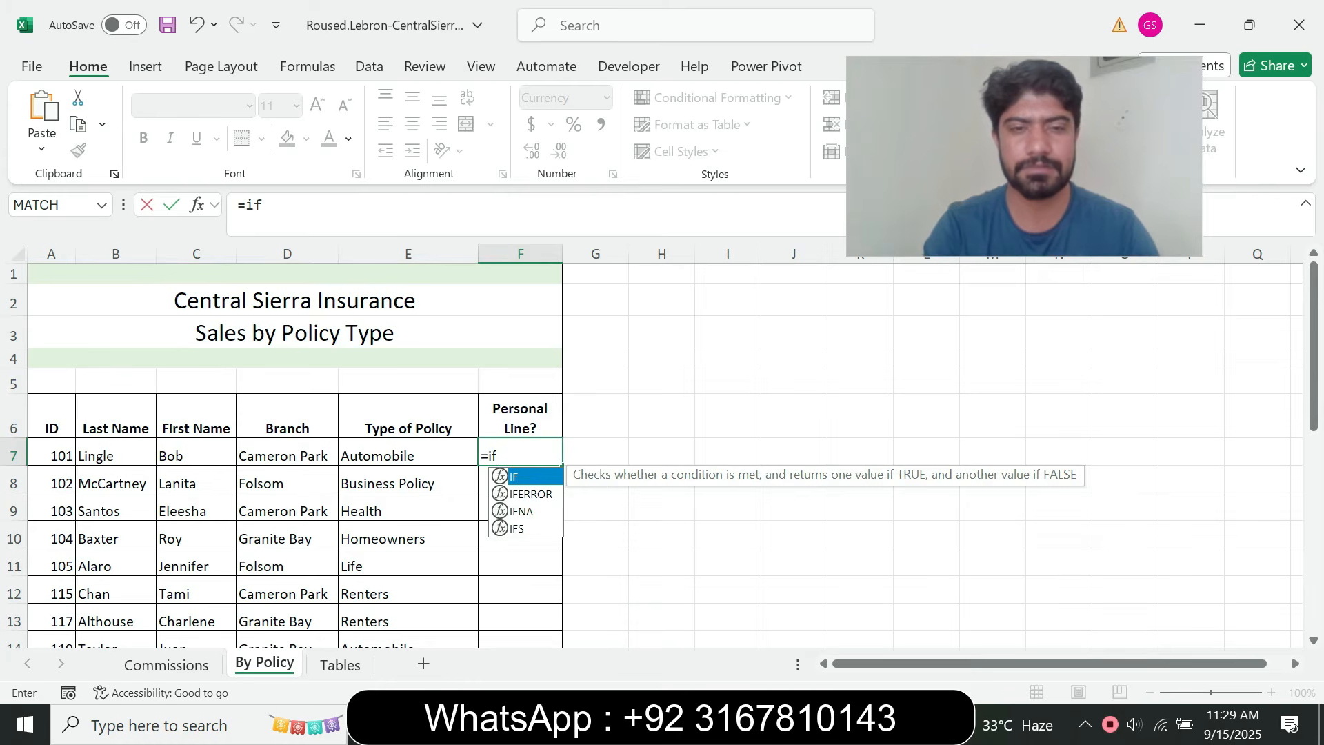
pyautogui.press('Tab')
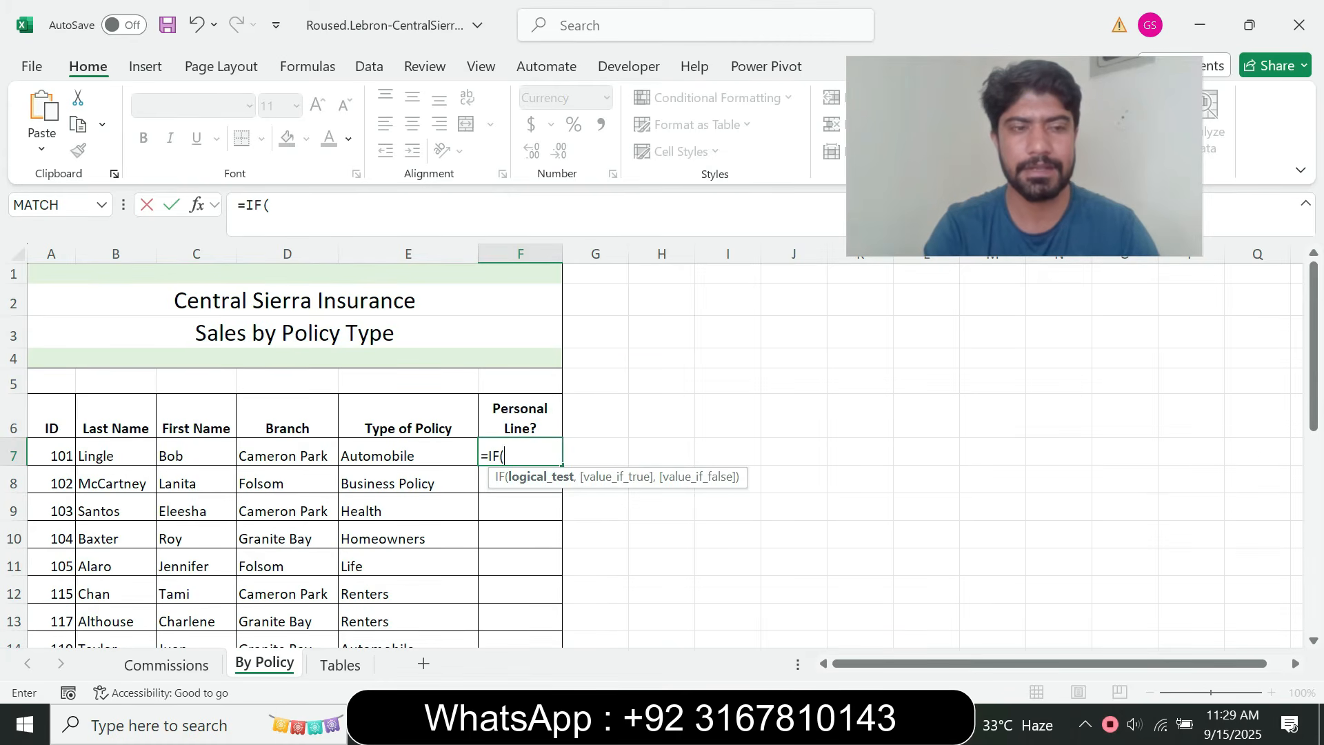
pyautogui.hotkey('alt', 'Tab')
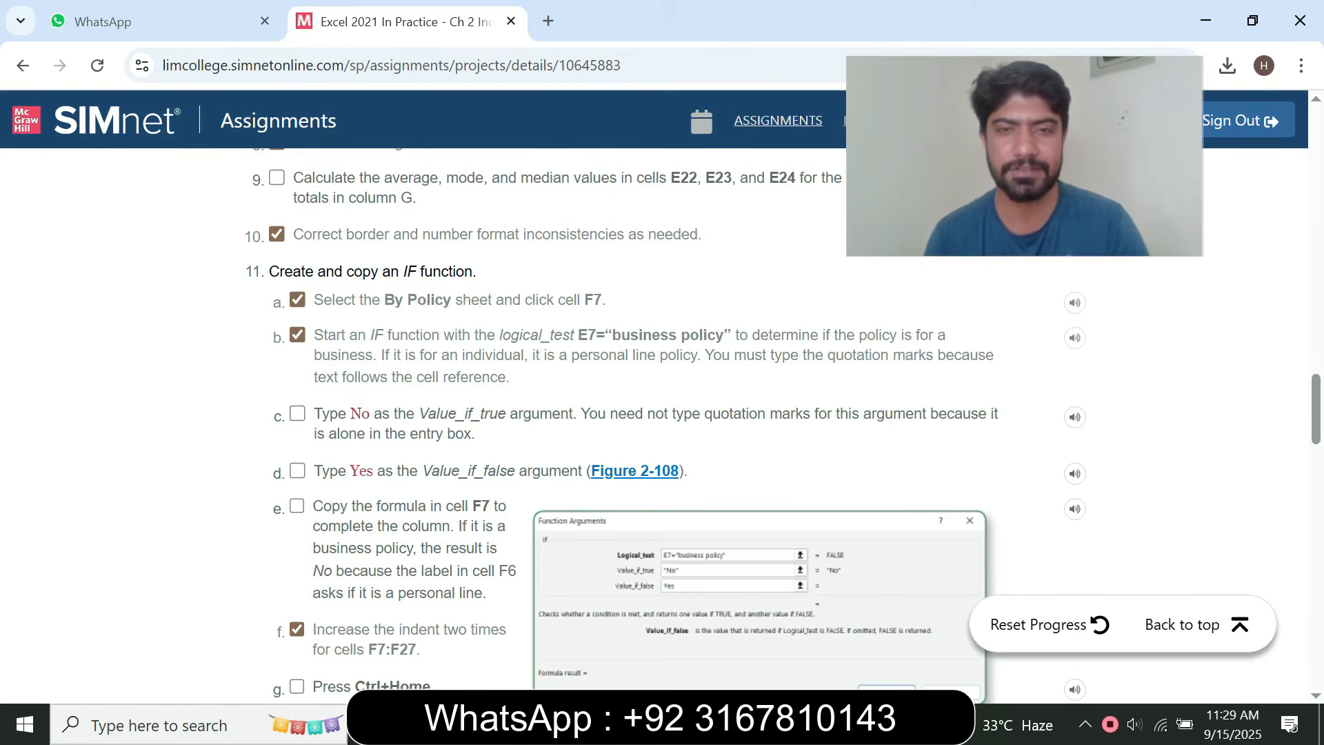
pyautogui.hotkey('alt', 'Tab')
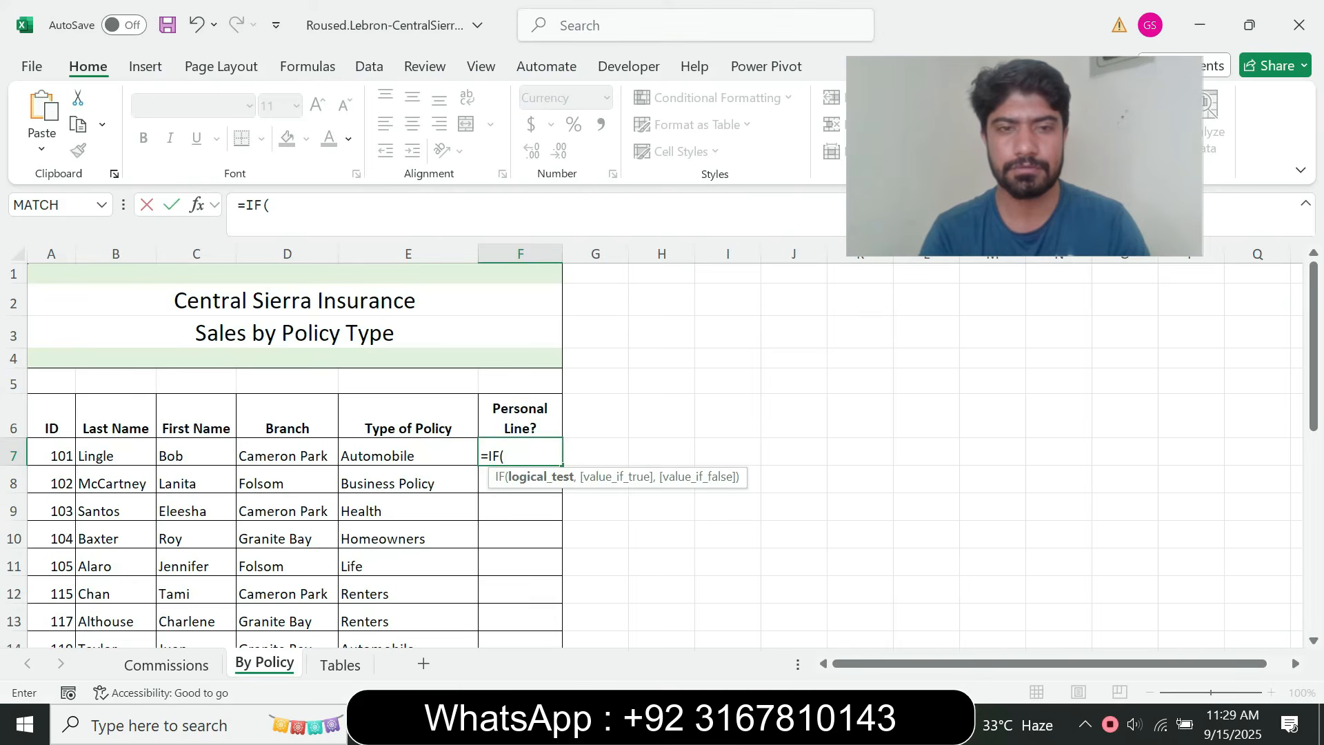
pyautogui.click(196, 204)
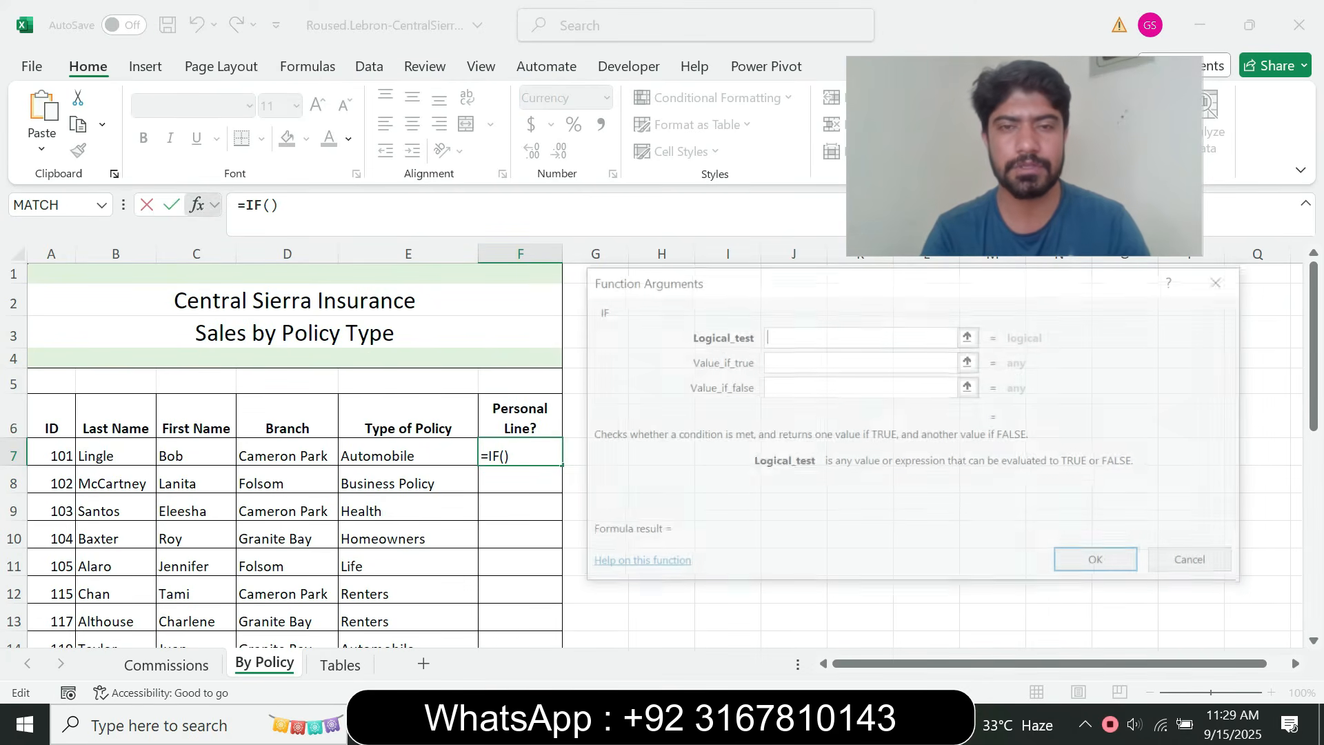
# Copy E7=“business policy” from step 11b in the browser and paste it as the Logical_test argument in Excel
pyautogui.hotkey('alt', 'Tab')
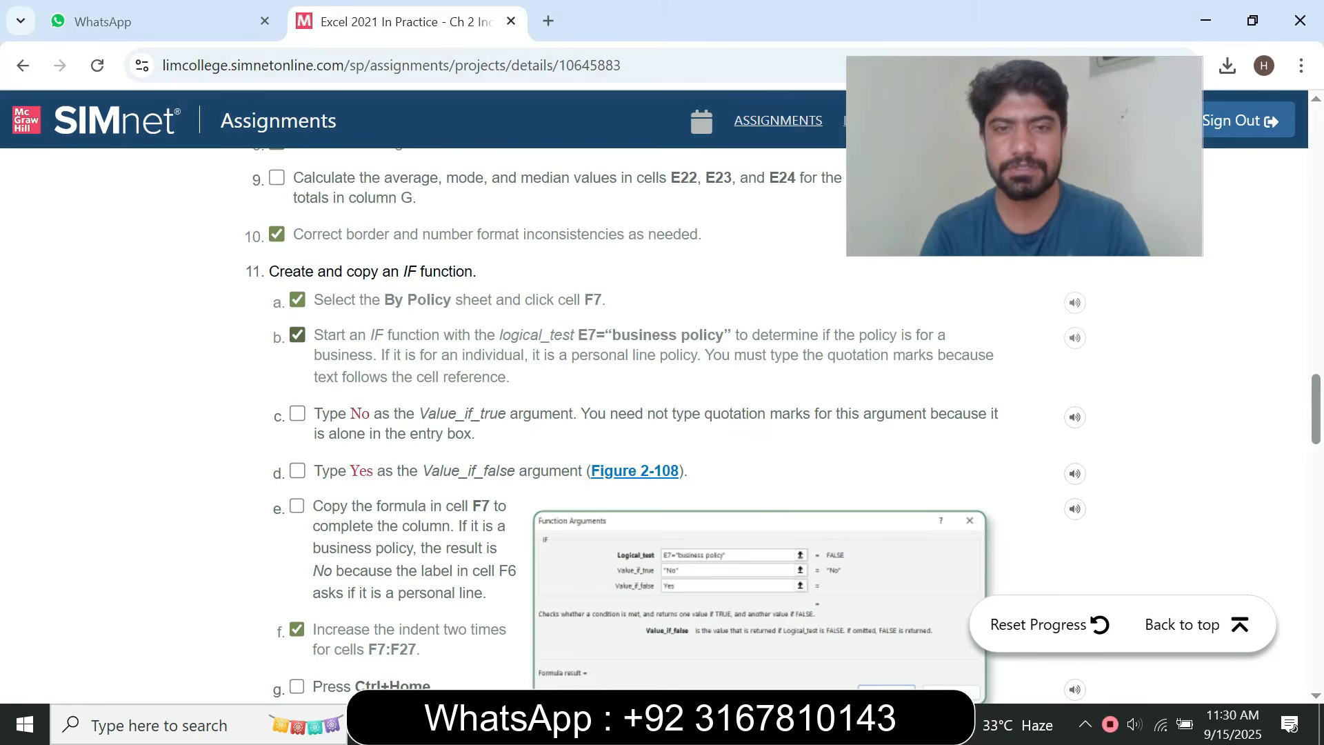
pyautogui.moveTo(578, 335); pyautogui.dragTo(731, 335)
pyautogui.hotkey('ctrl', 'c')
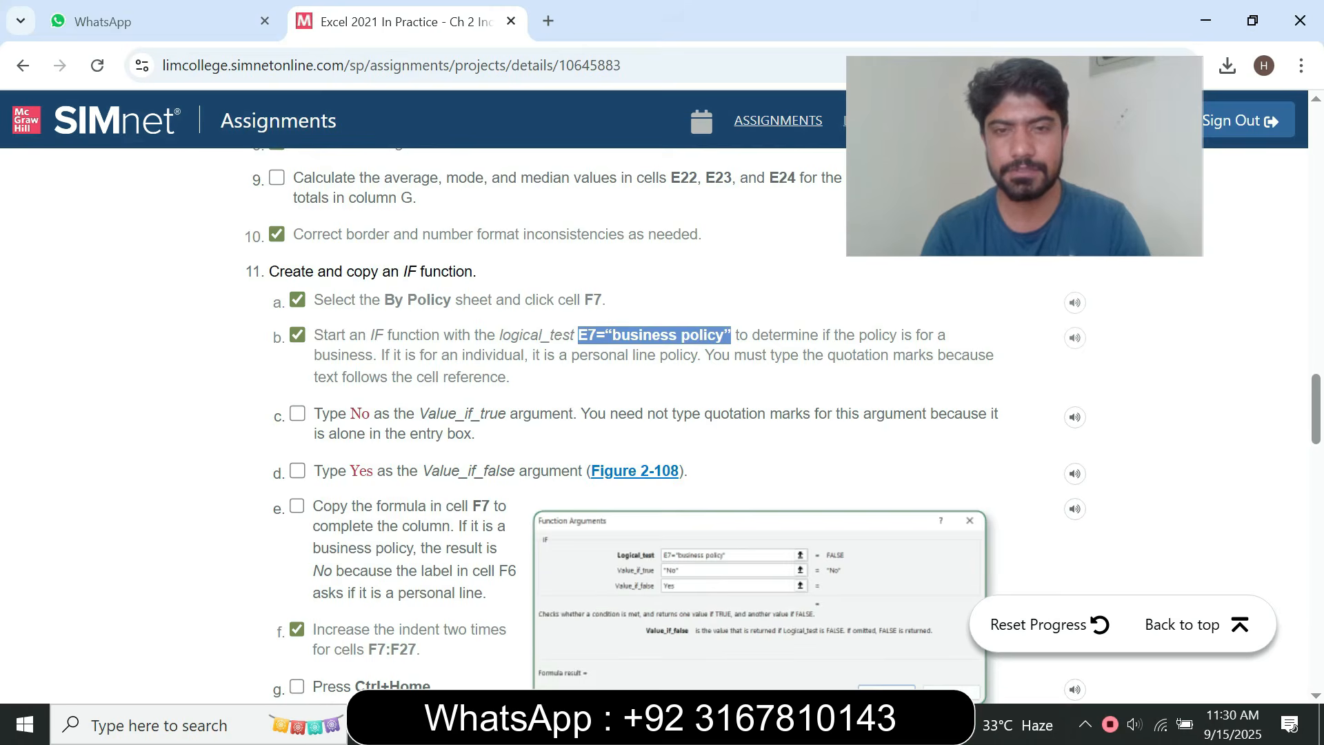
pyautogui.hotkey('alt', 'Tab')
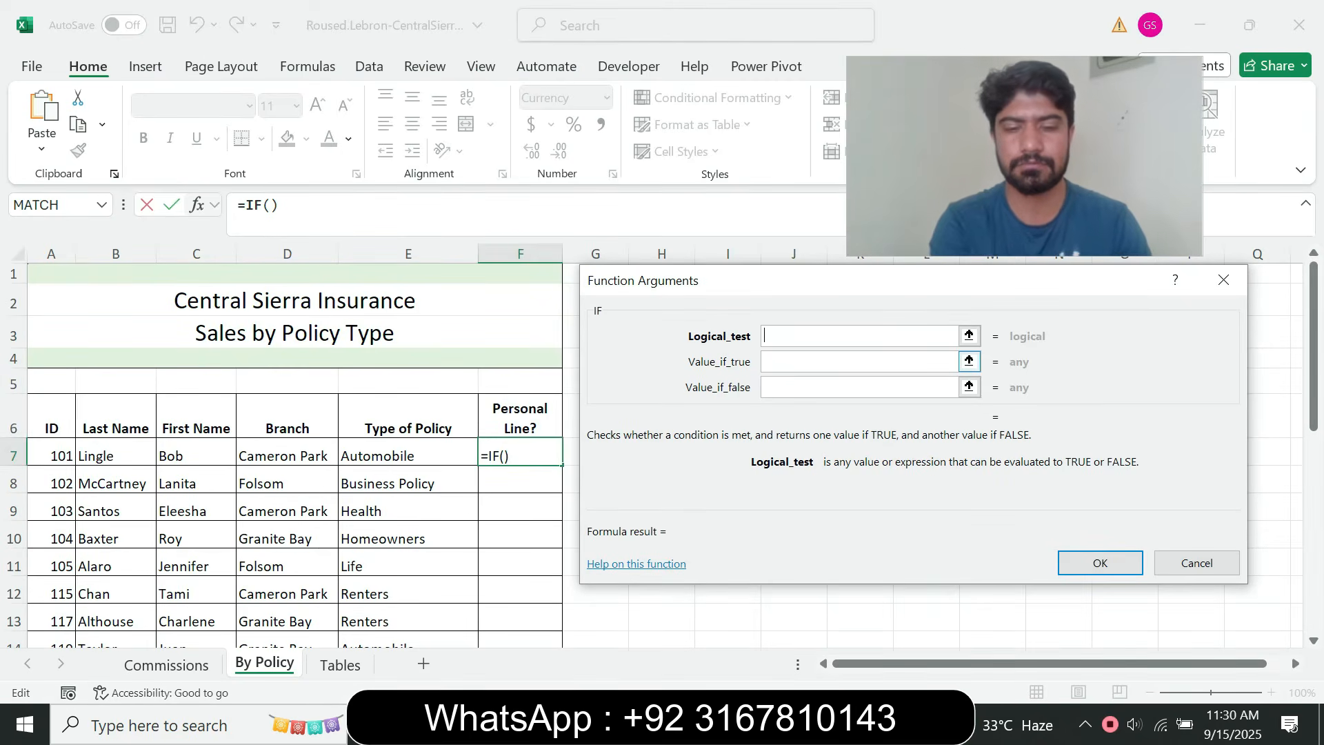
pyautogui.hotkey('ctrl', 'v')
pyautogui.press('Tab')
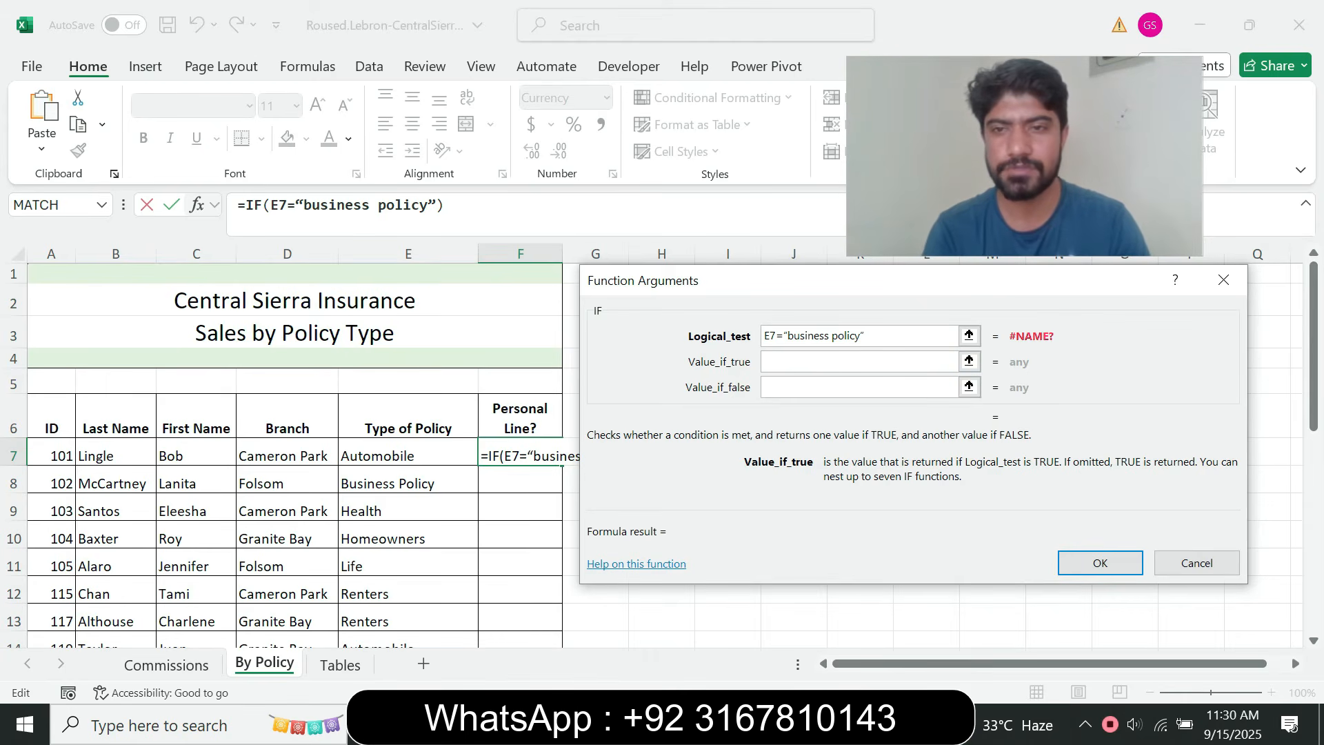
# Check step 11c in the browser and enter No as the Value_if_true argument in Excel
pyautogui.moveTo(736, 724)
pyautogui.click(736, 634)
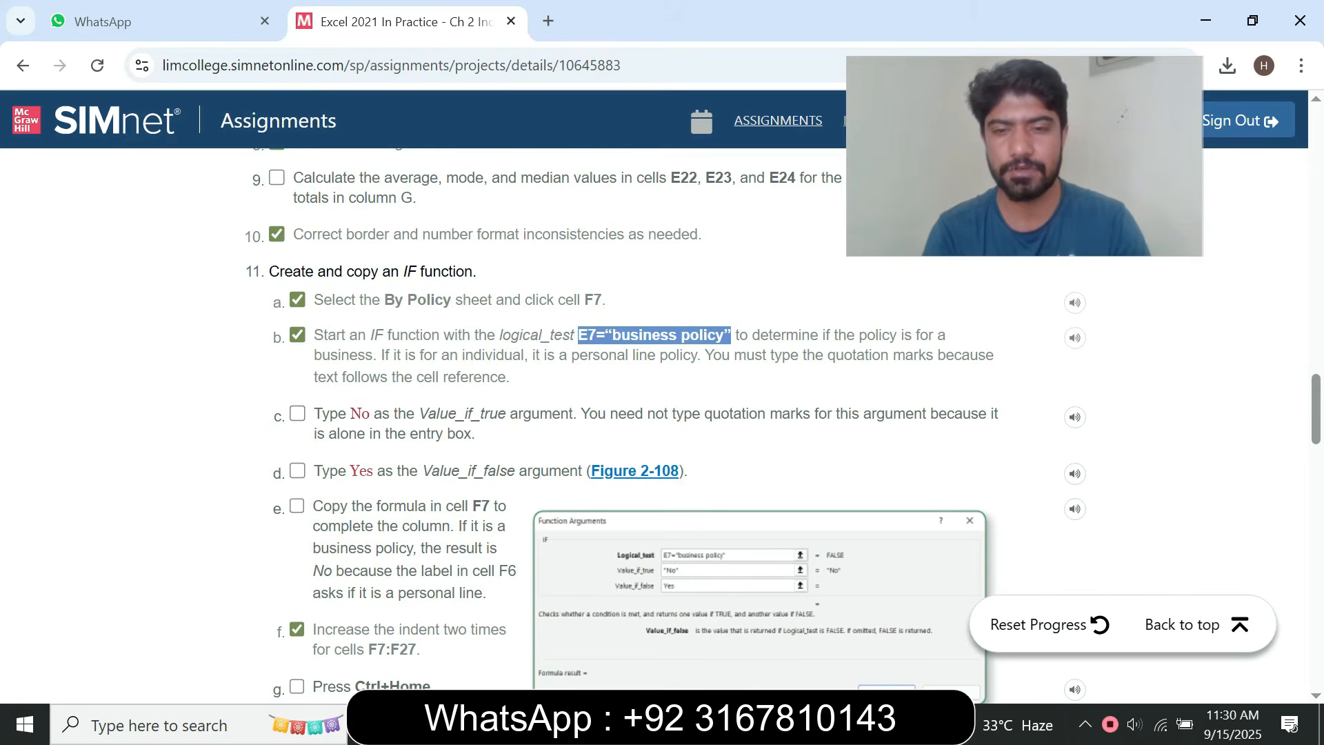
pyautogui.hotkey('alt', 'Tab')
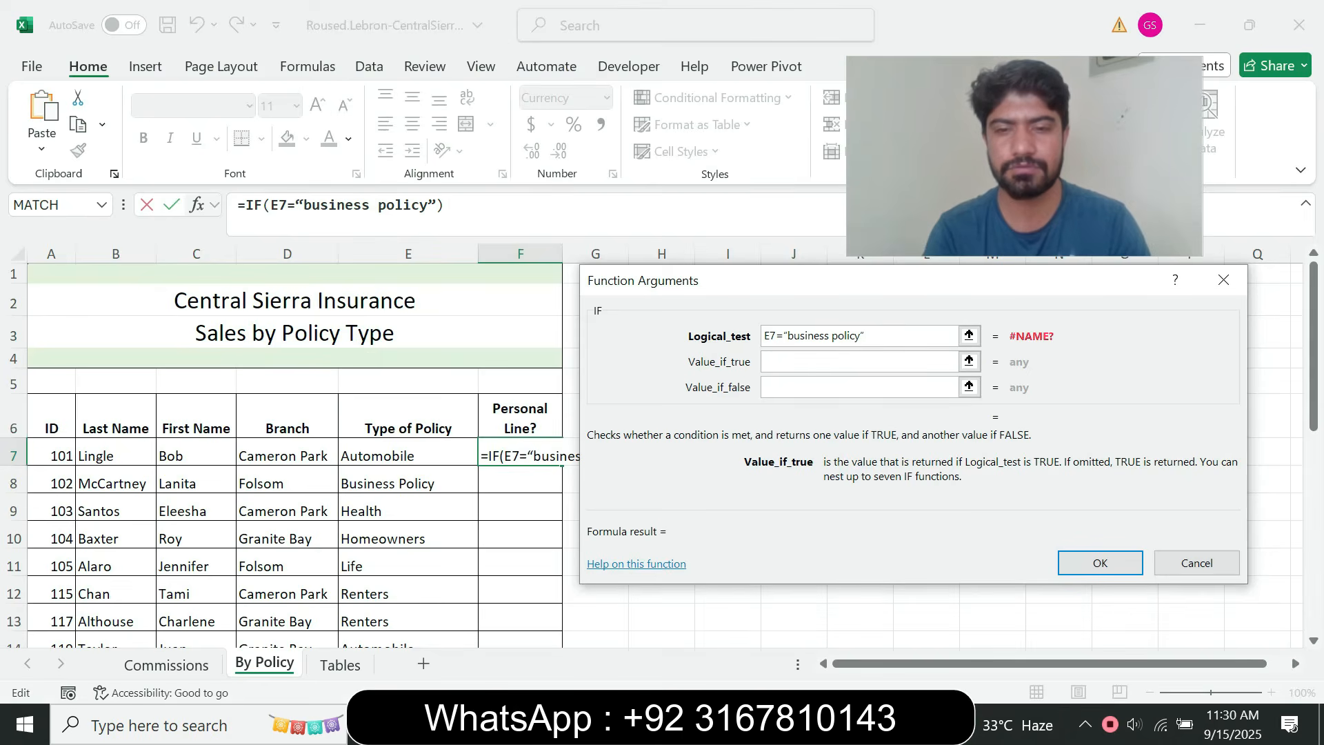
pyautogui.hotkey('alt', 'Tab')
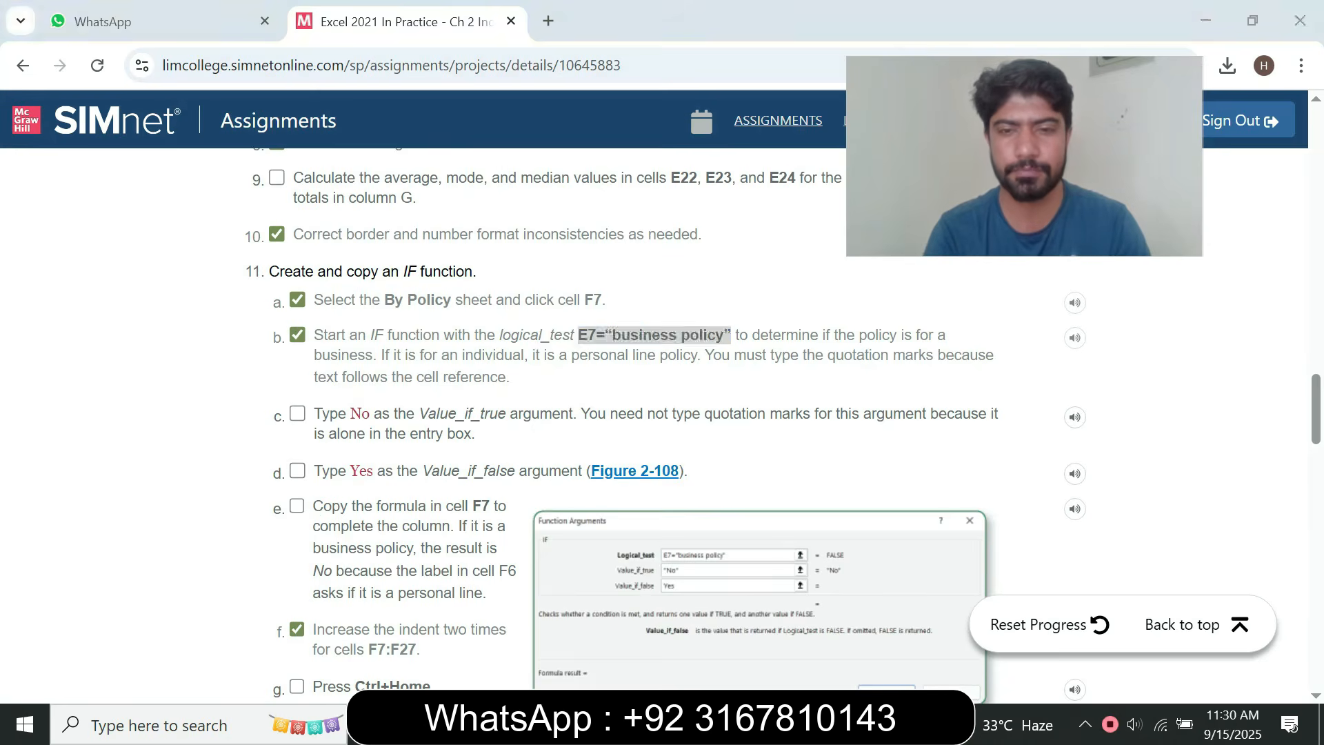
pyautogui.hotkey('alt', 'Tab')
pyautogui.write('No')
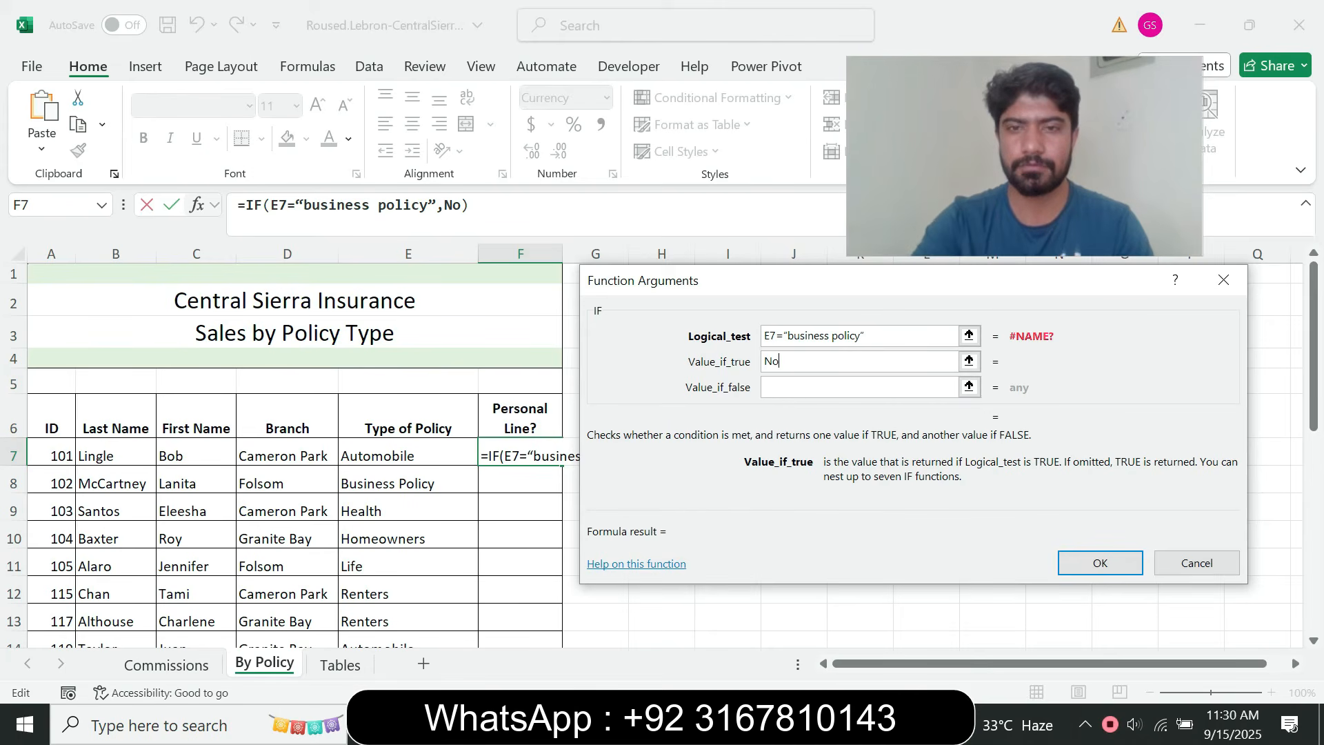
pyautogui.press('Tab')
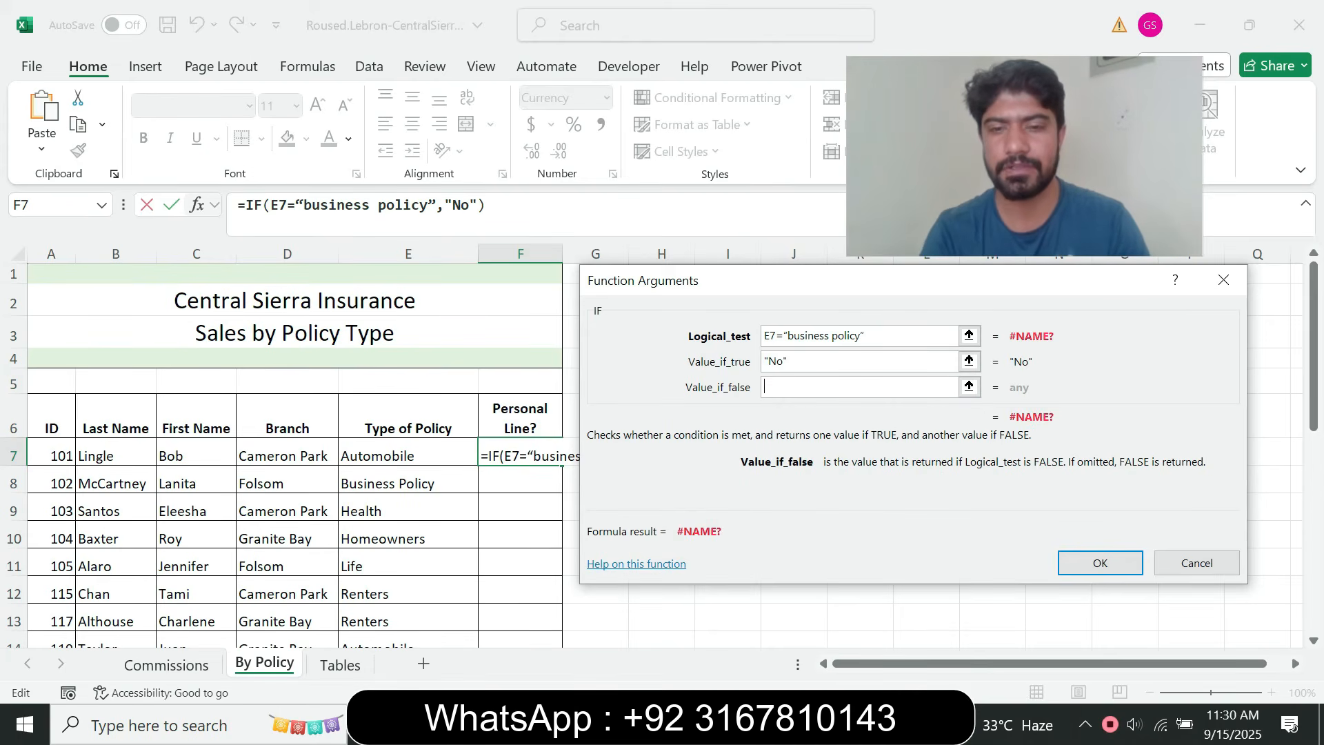
# Check step 11d in the browser, enter Yes as the Value_if_false argument in Excel, and accept the IF function
pyautogui.hotkey('alt', 'Tab')
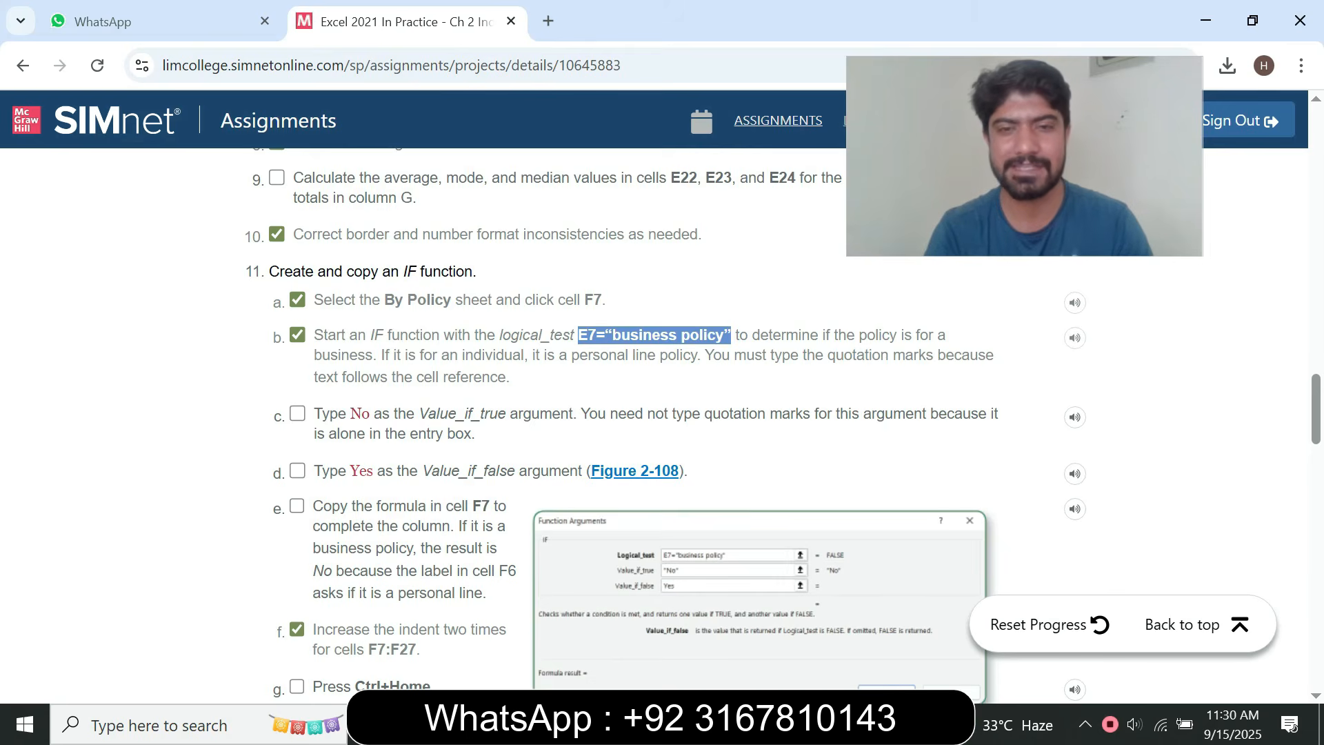
pyautogui.hotkey('alt', 'Tab')
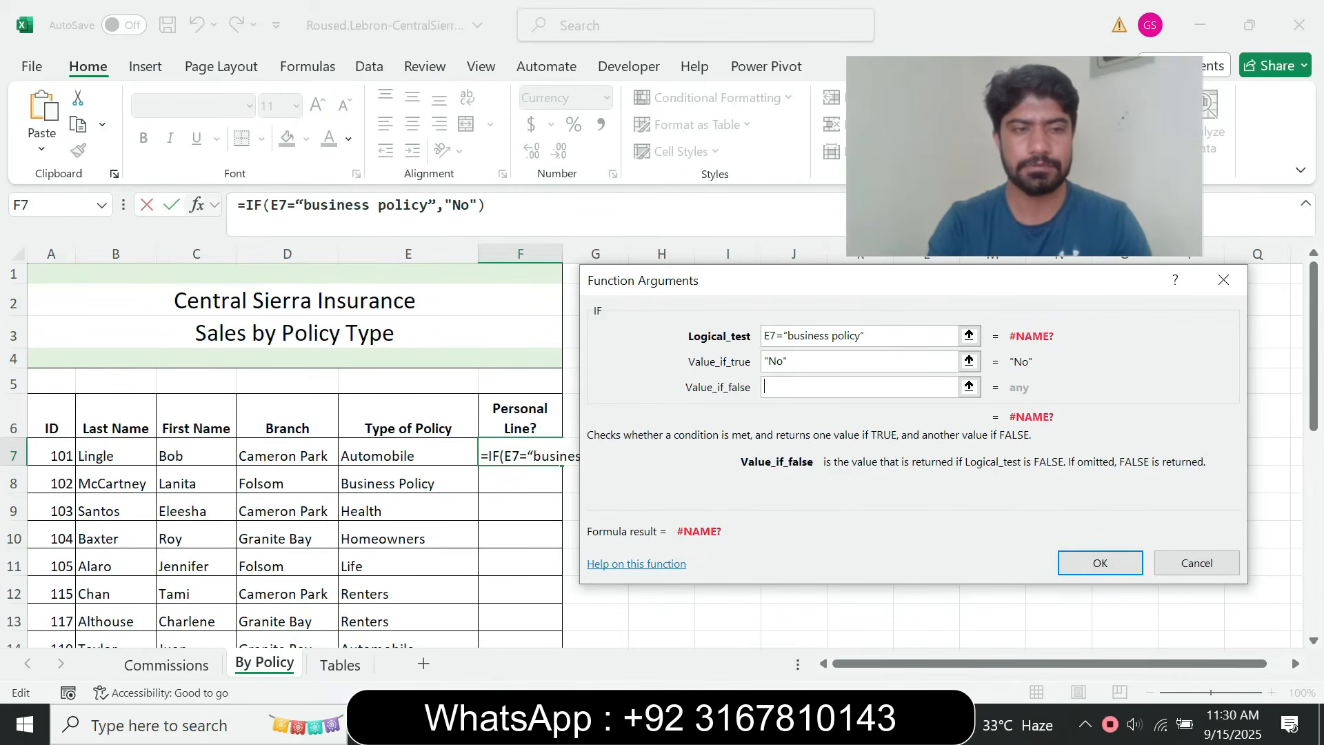
pyautogui.write('Yes')
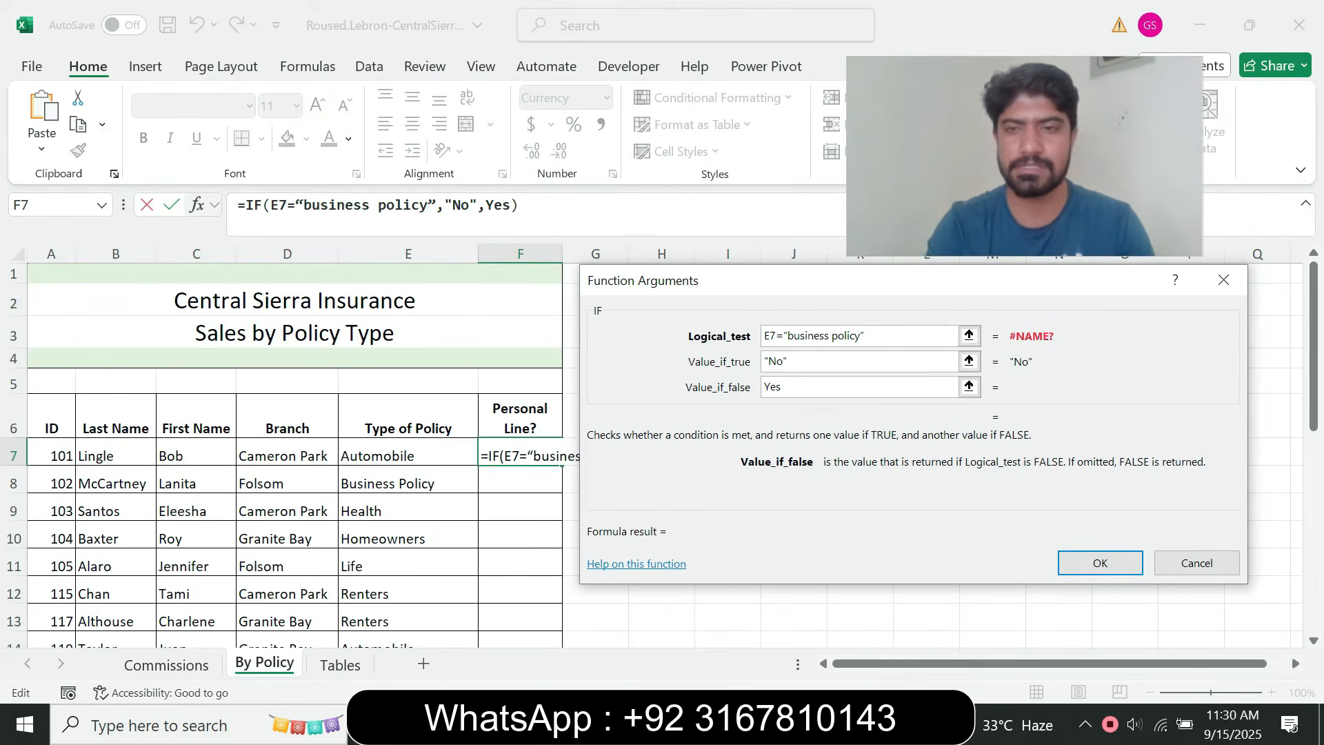
pyautogui.press('Return')
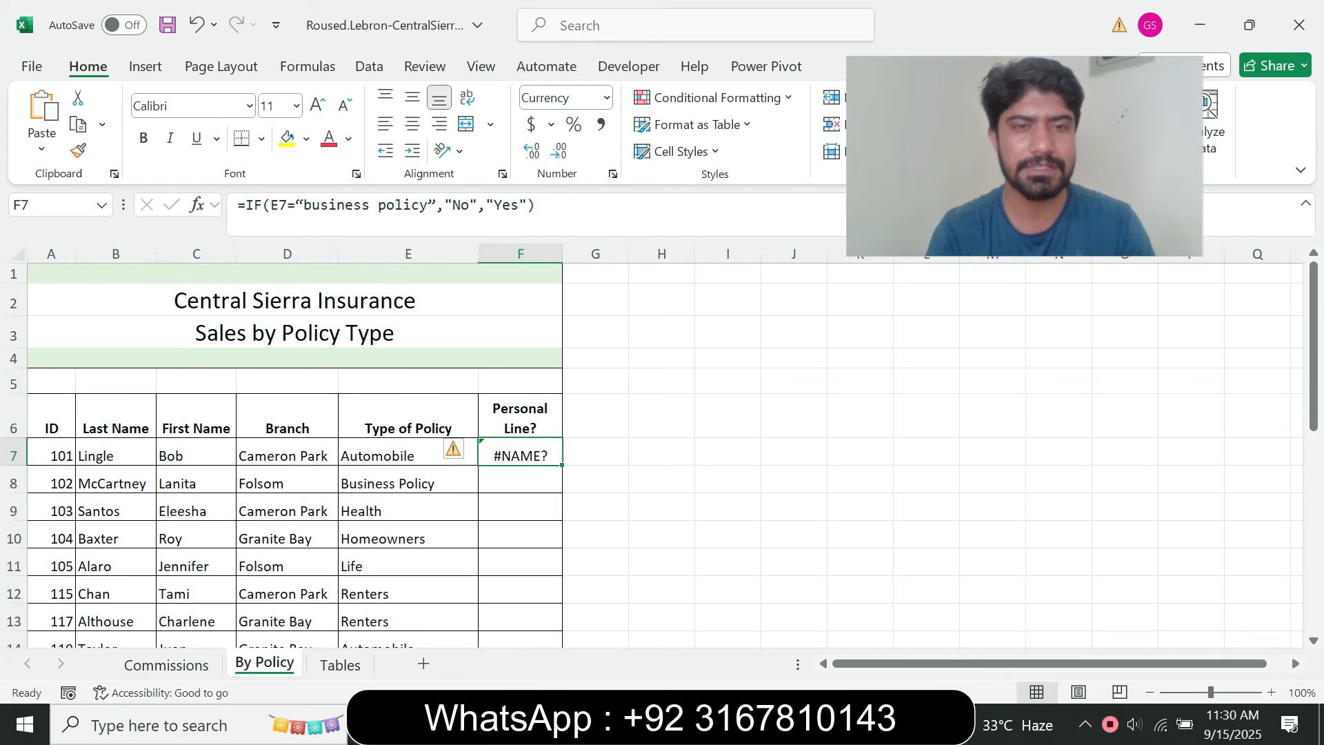
# Replace the curly quotation marks around business policy in the F7 formula with straight ones and try to enter it
pyautogui.click(279, 205)
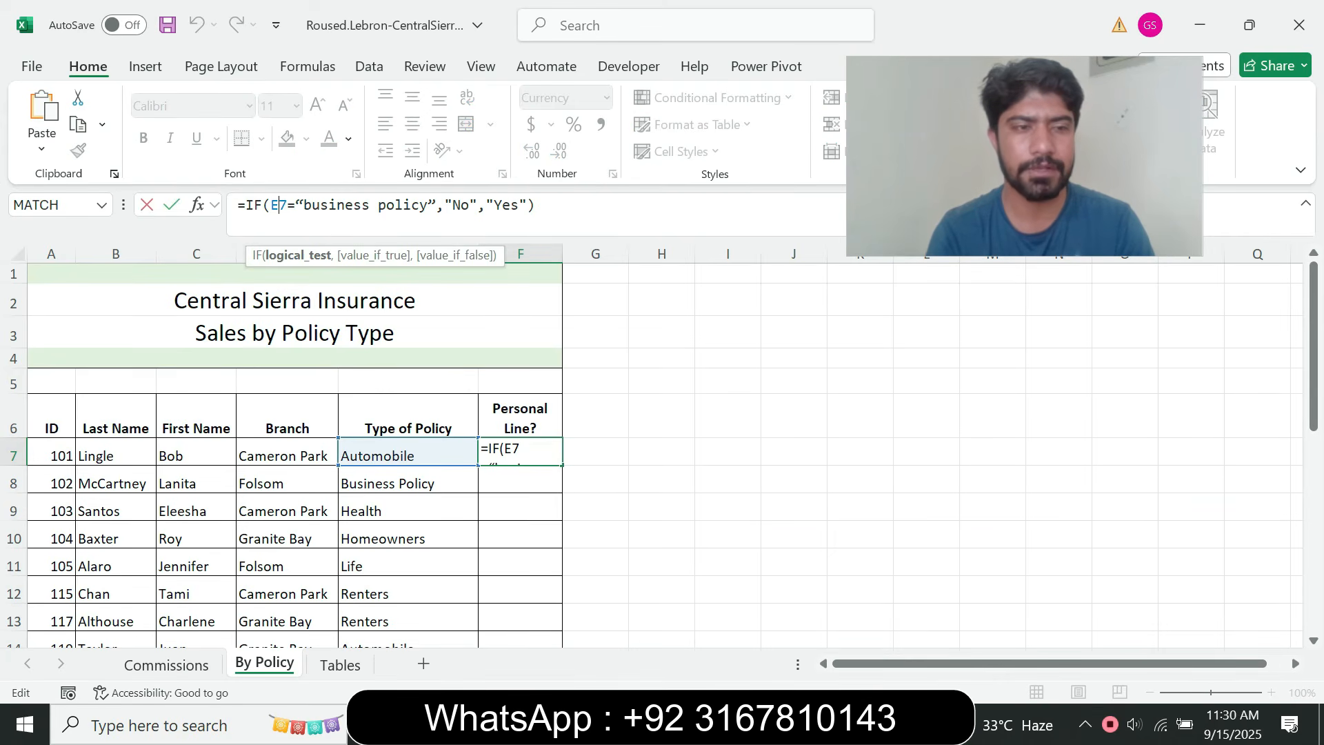
pyautogui.click(302, 206)
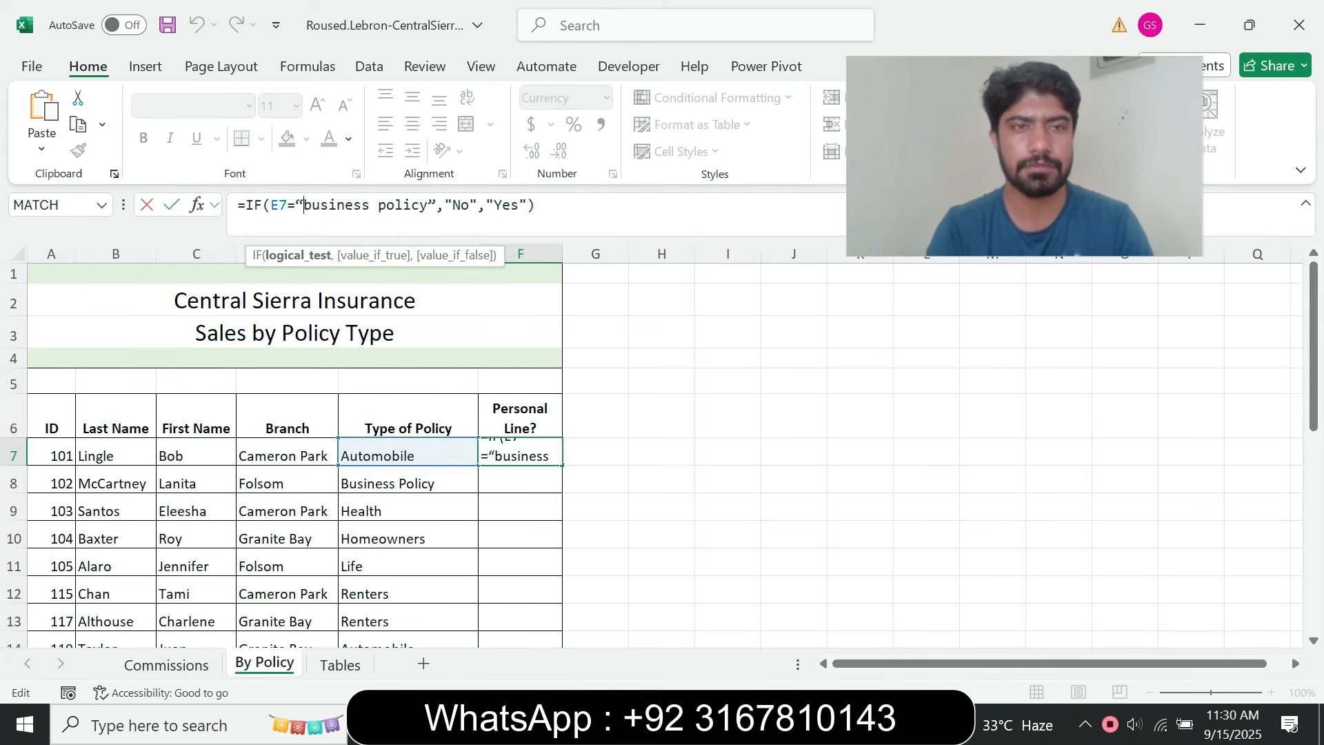
pyautogui.press('BackSpace')
pyautogui.press('BackSpace')
pyautogui.write('"')
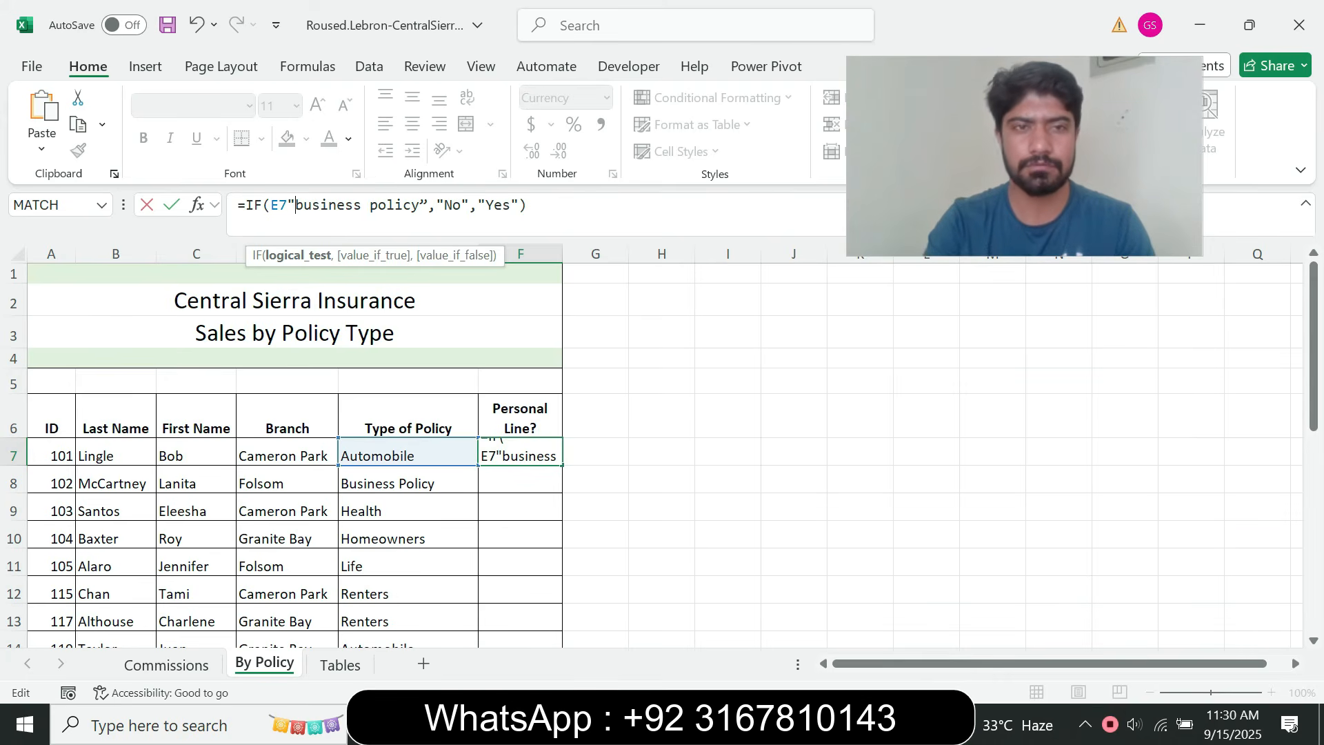
pyautogui.click(429, 205)
pyautogui.press('BackSpace')
pyautogui.write('"')
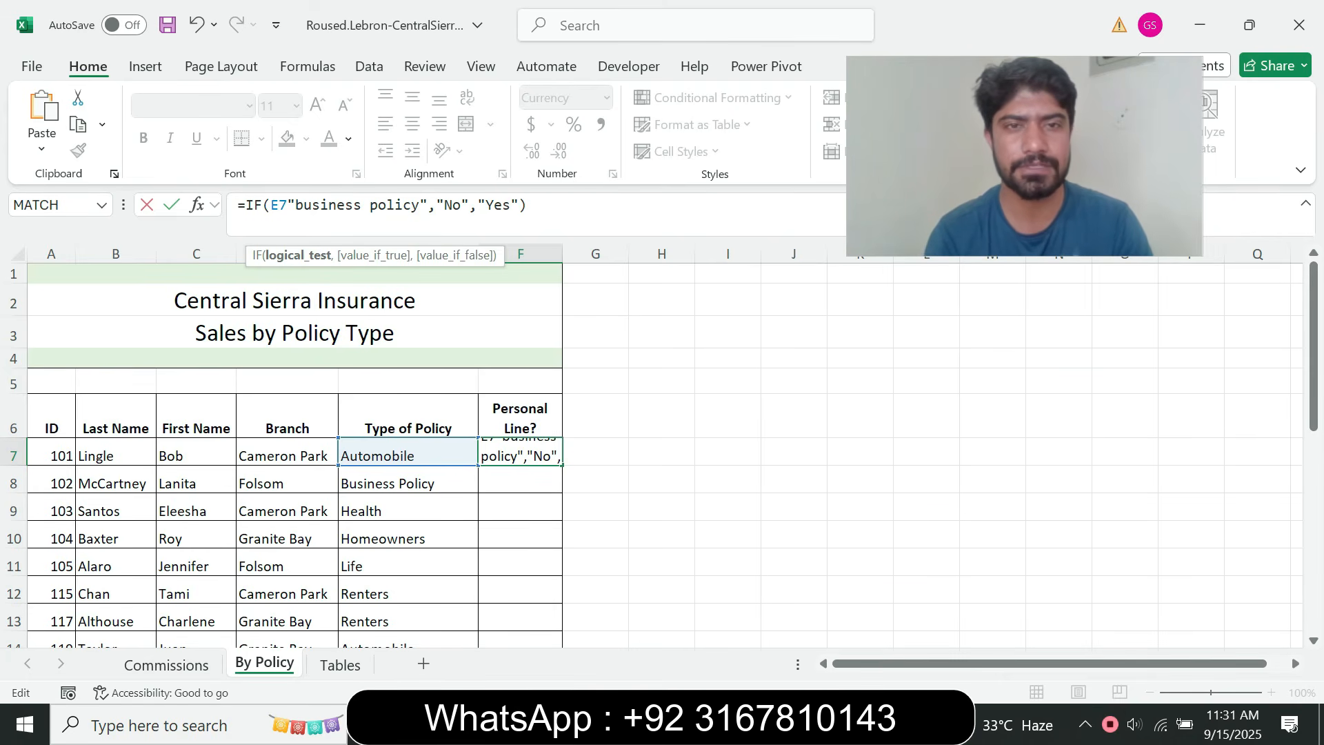
pyautogui.press('Return')
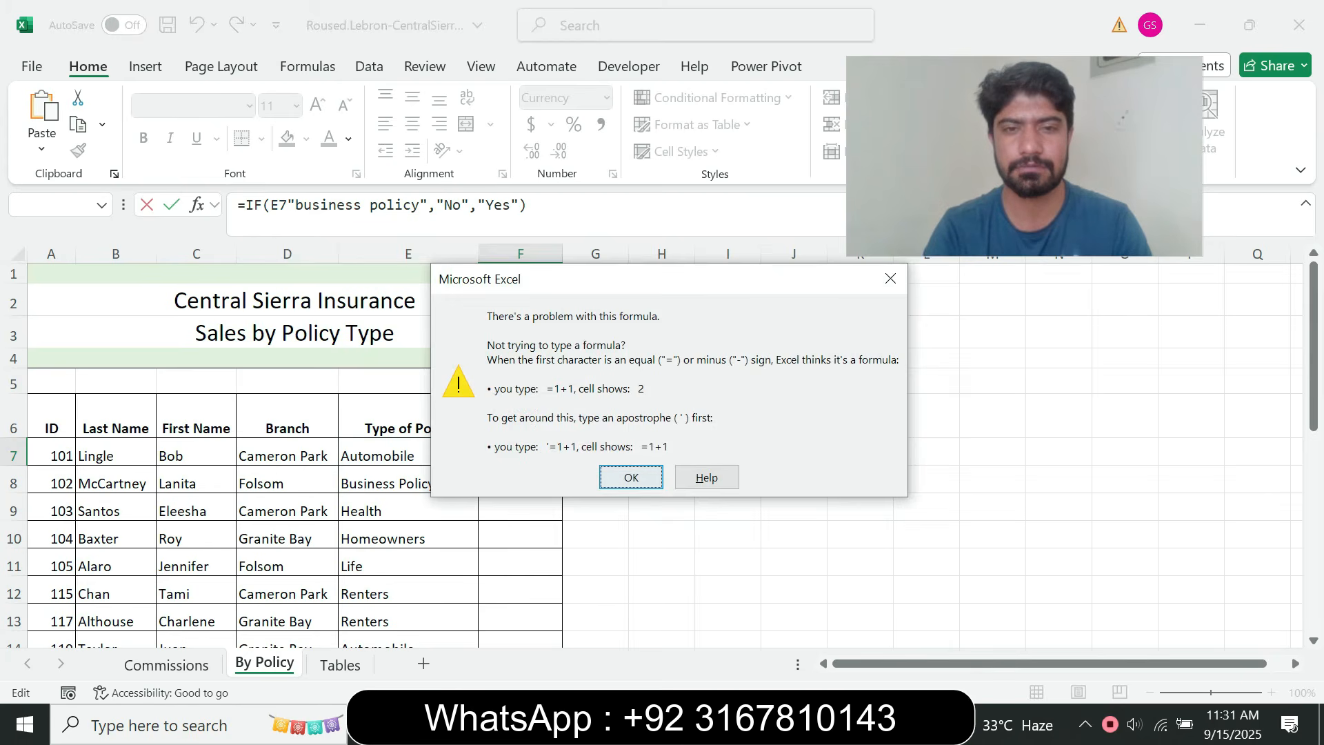
pyautogui.press('Return')
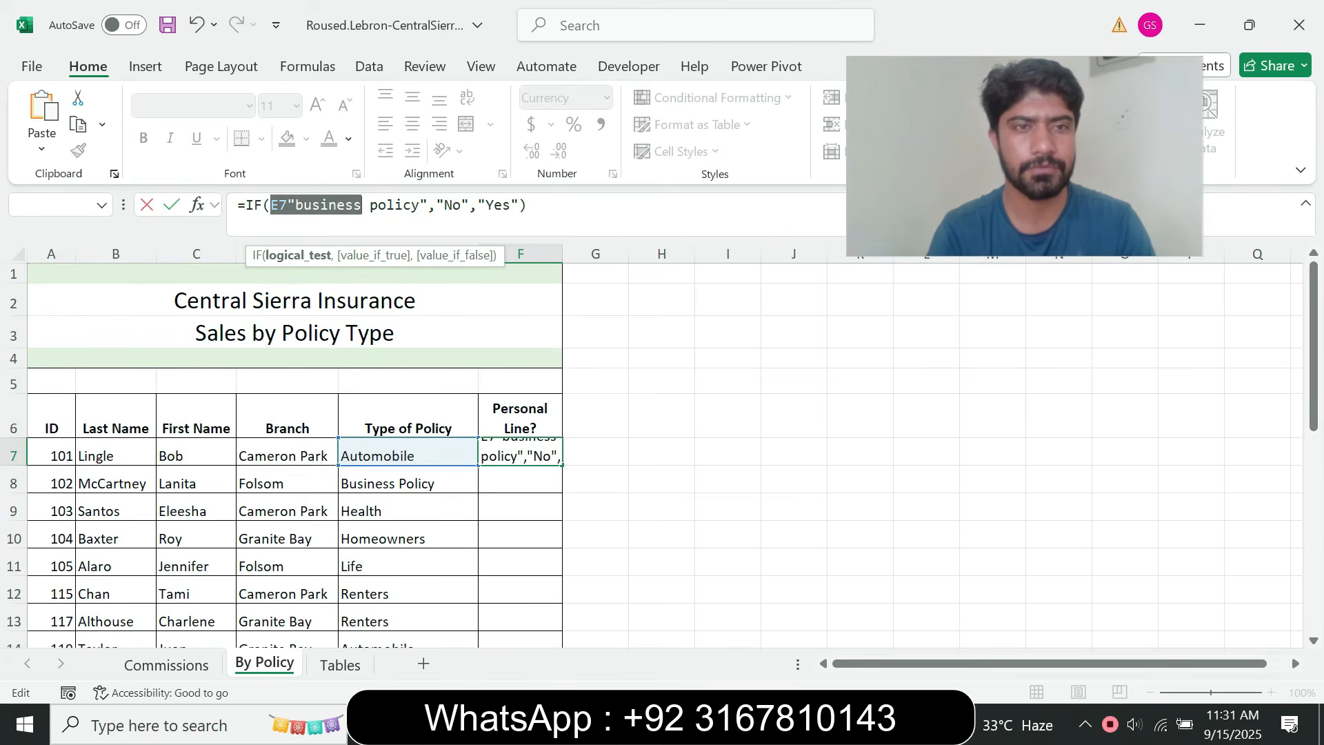
# Insert the missing equals sign after E7 so the formula in F7 reads =IF(E7="business policy","No","Yes")
pyautogui.click(287, 205)
pyautogui.write('=')
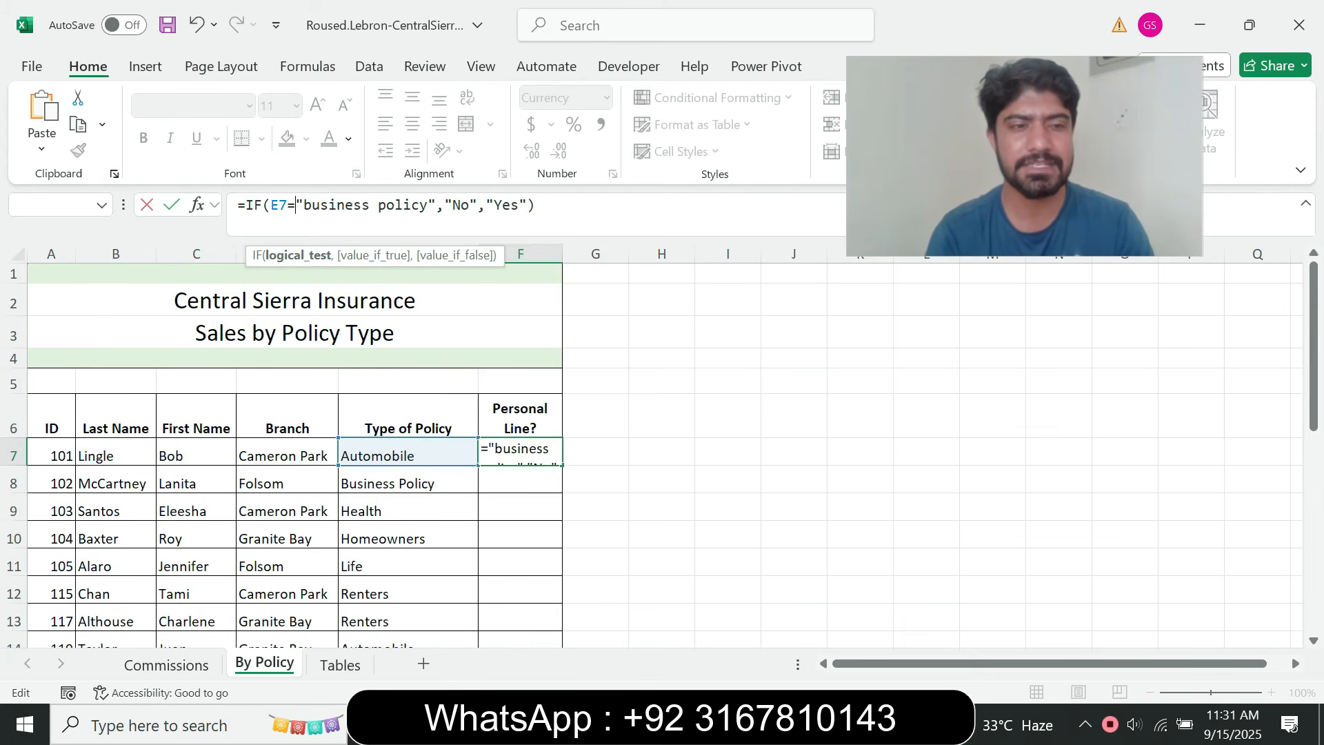
pyautogui.press('Return')
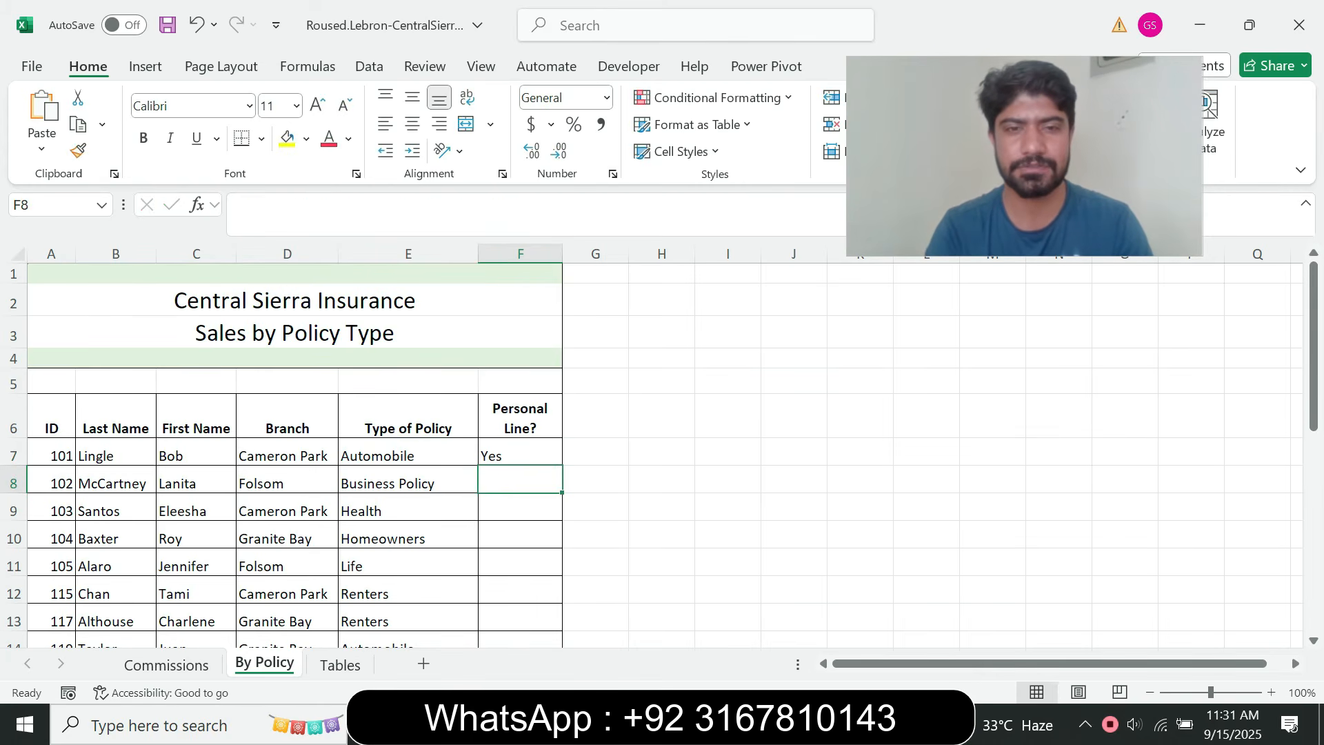
pyautogui.press('Up')
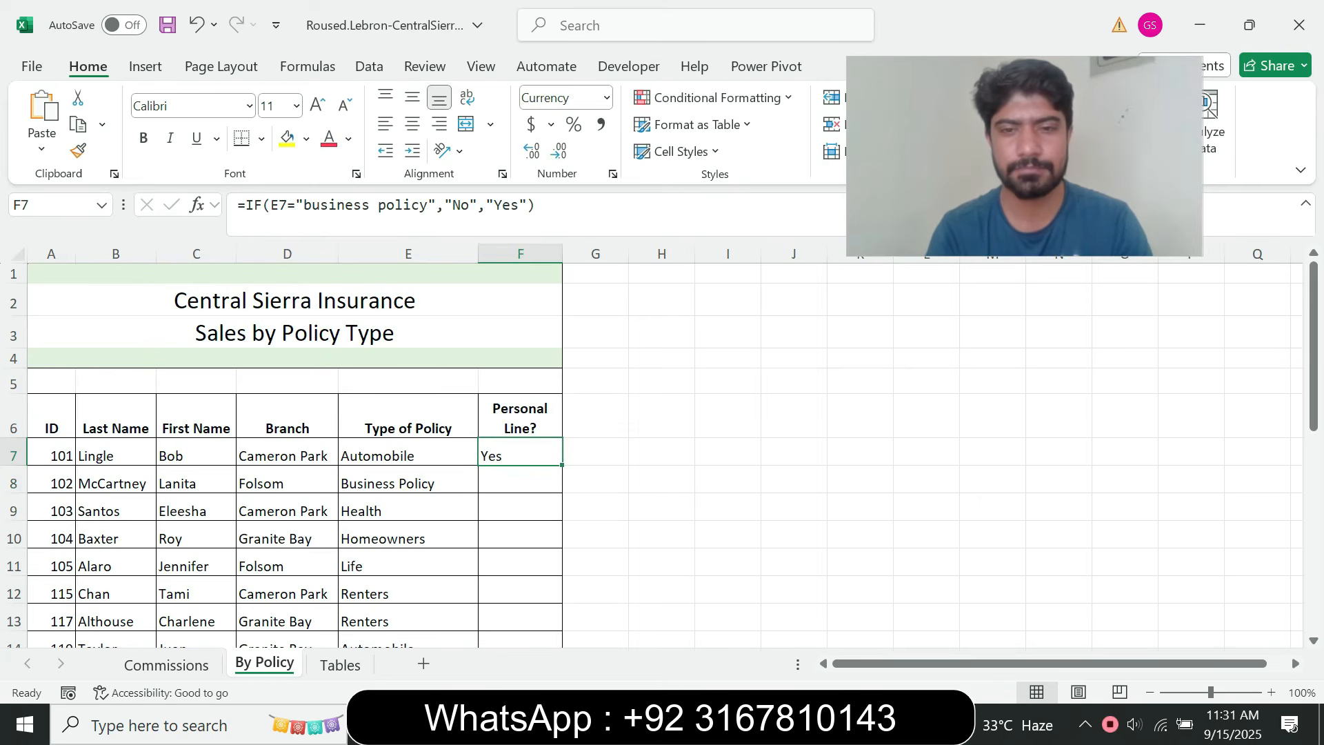
# Read step 11e in the browser, and copy the F7 formula down through F27 in Excel, filling without formatting
pyautogui.click(736, 724)
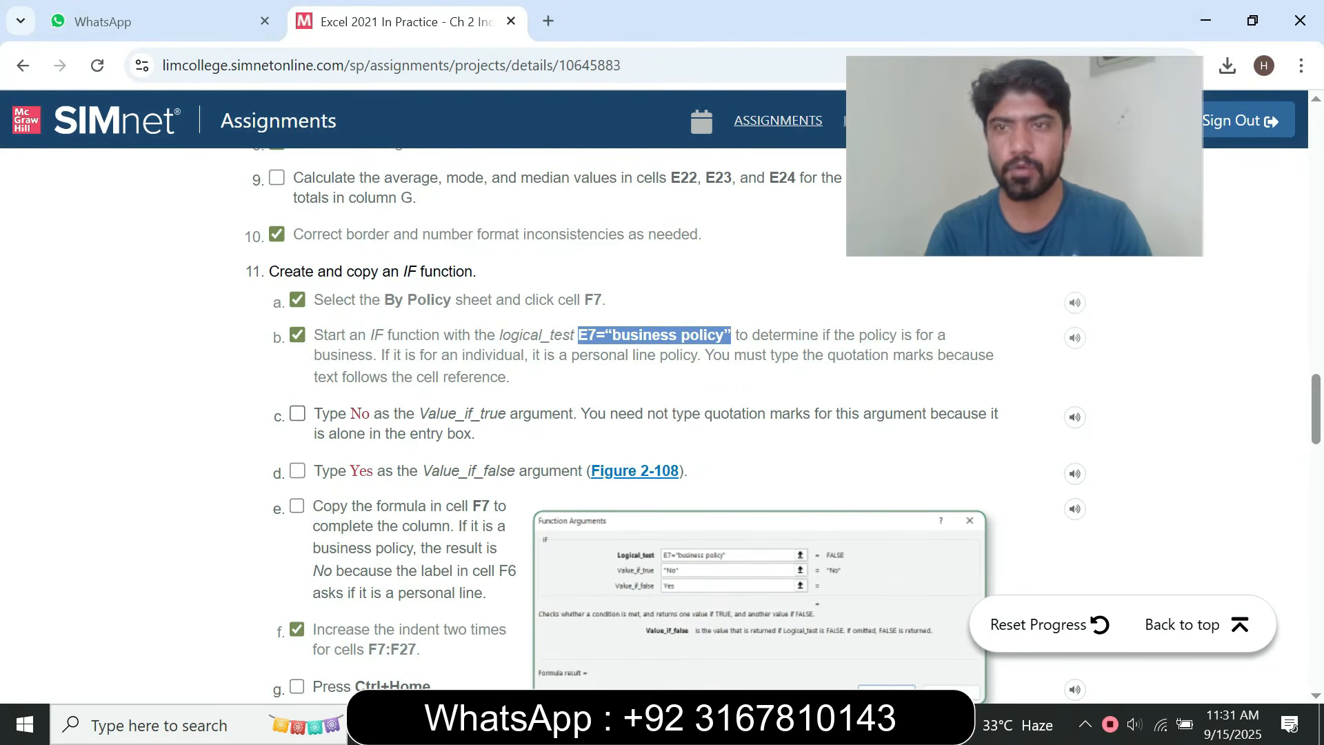
pyautogui.scroll(-1, 662, 414)
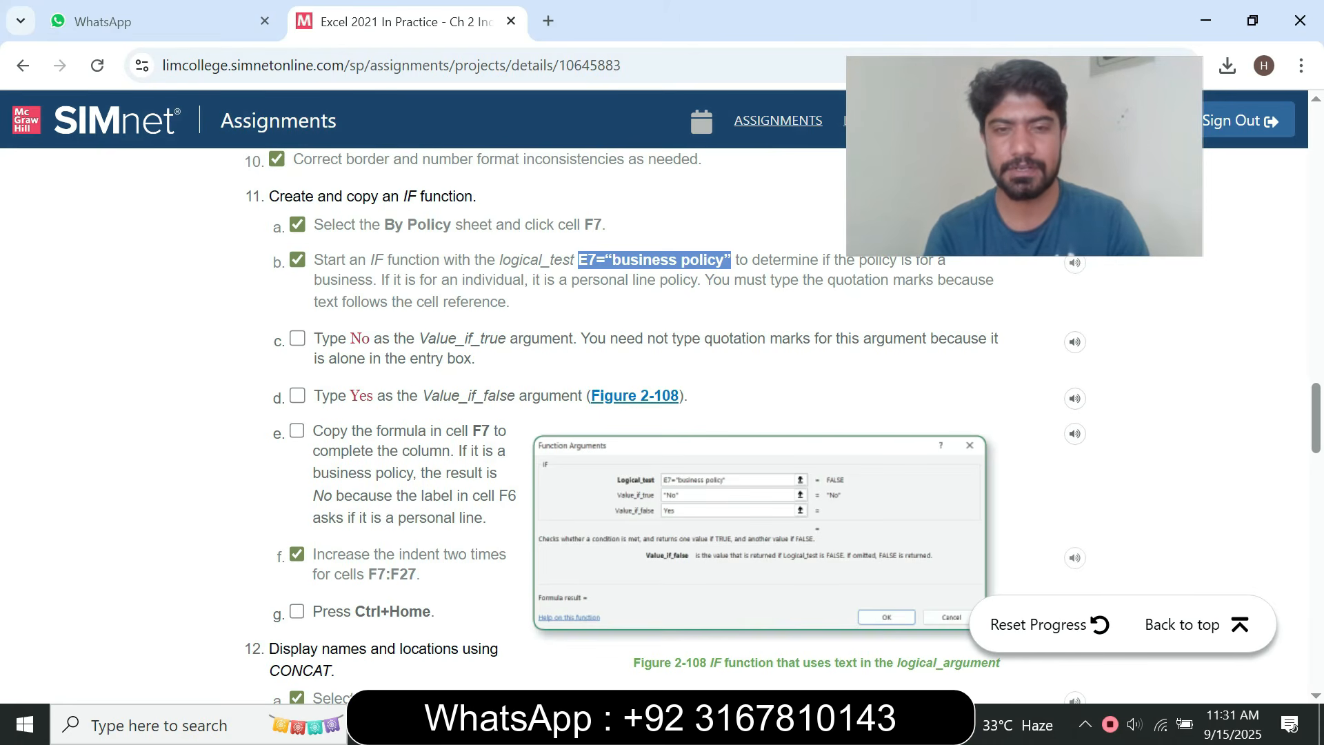
pyautogui.click(787, 724)
pyautogui.moveTo(562, 465); pyautogui.dragTo(545, 617)
pyautogui.click(581, 635)
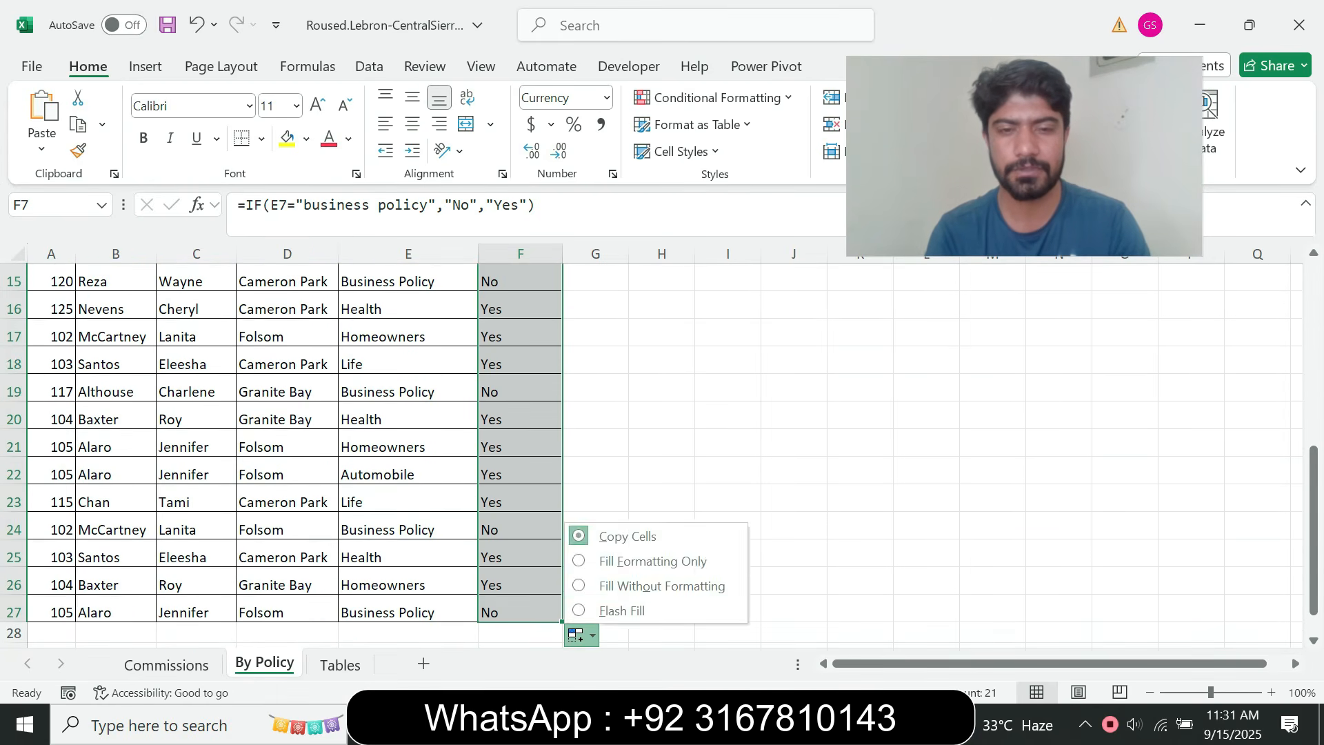
pyautogui.click(662, 586)
pyautogui.click(728, 553)
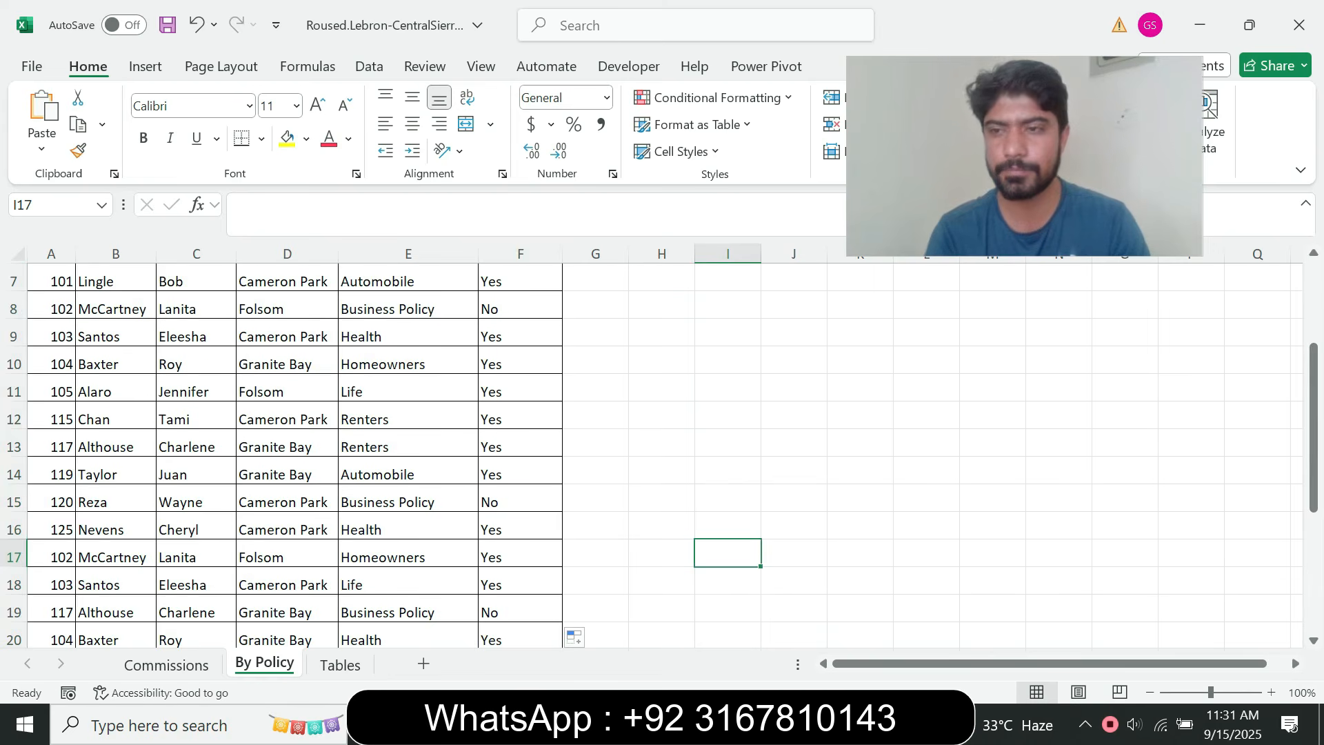
# Copy the range reference F7:F27 from step 11f in the browser, and select that range on the By Policy sheet in Excel
pyautogui.scroll(-3, 662, 455)
pyautogui.scroll(5, 662, 455)
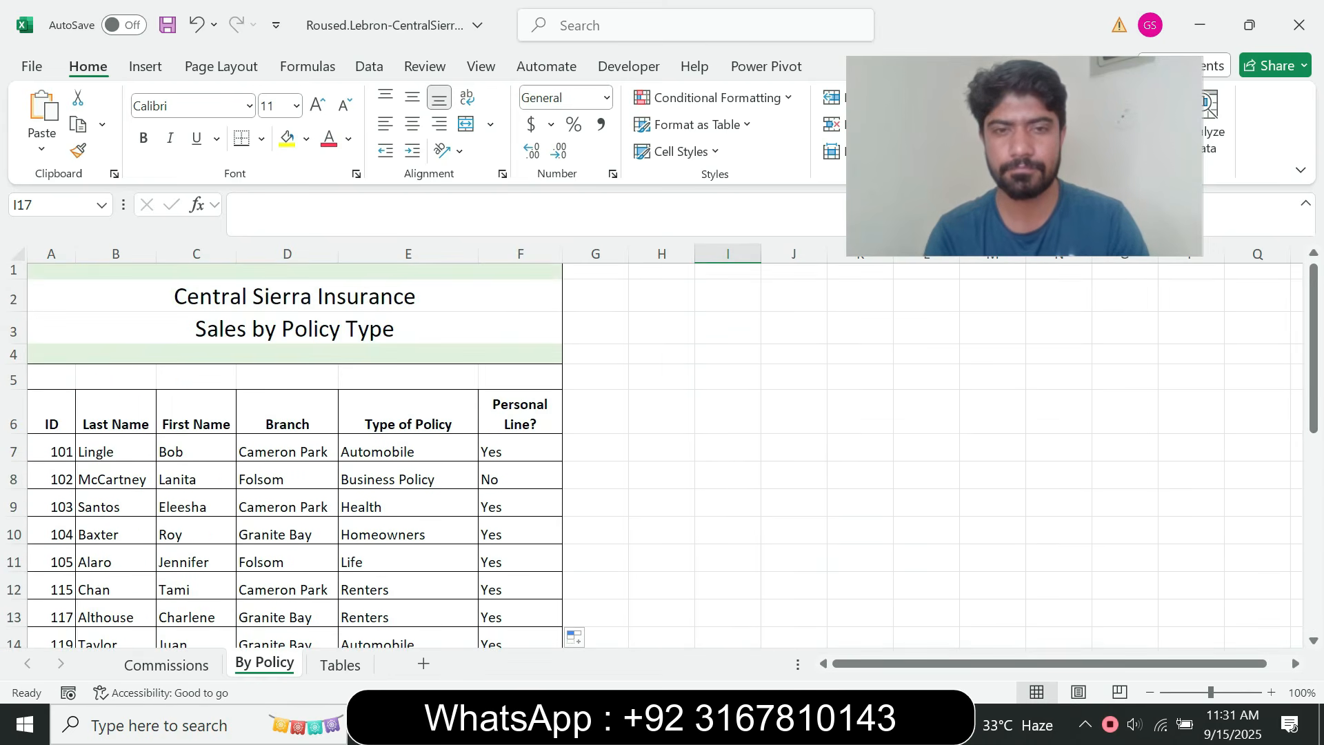
pyautogui.hotkey('alt', 'Tab')
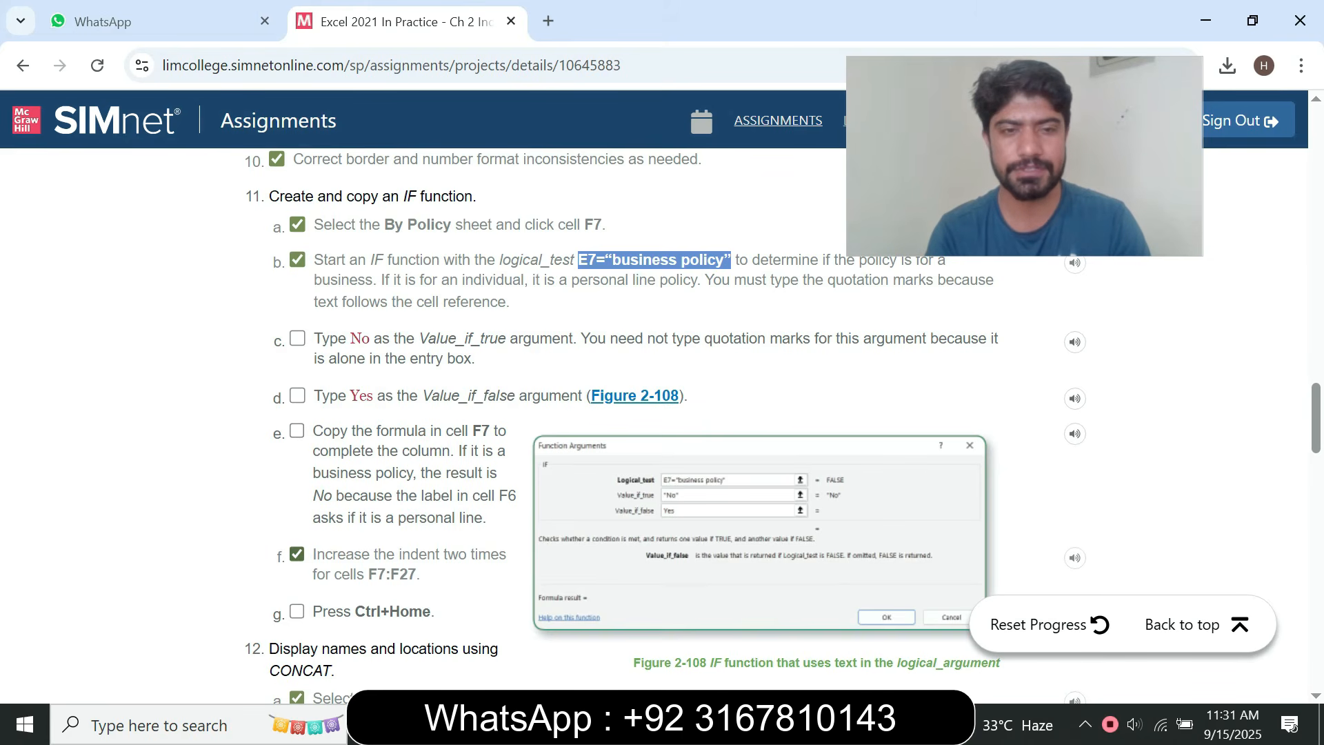
pyautogui.moveTo(369, 574); pyautogui.dragTo(416, 574)
pyautogui.hotkey('ctrl', 'c')
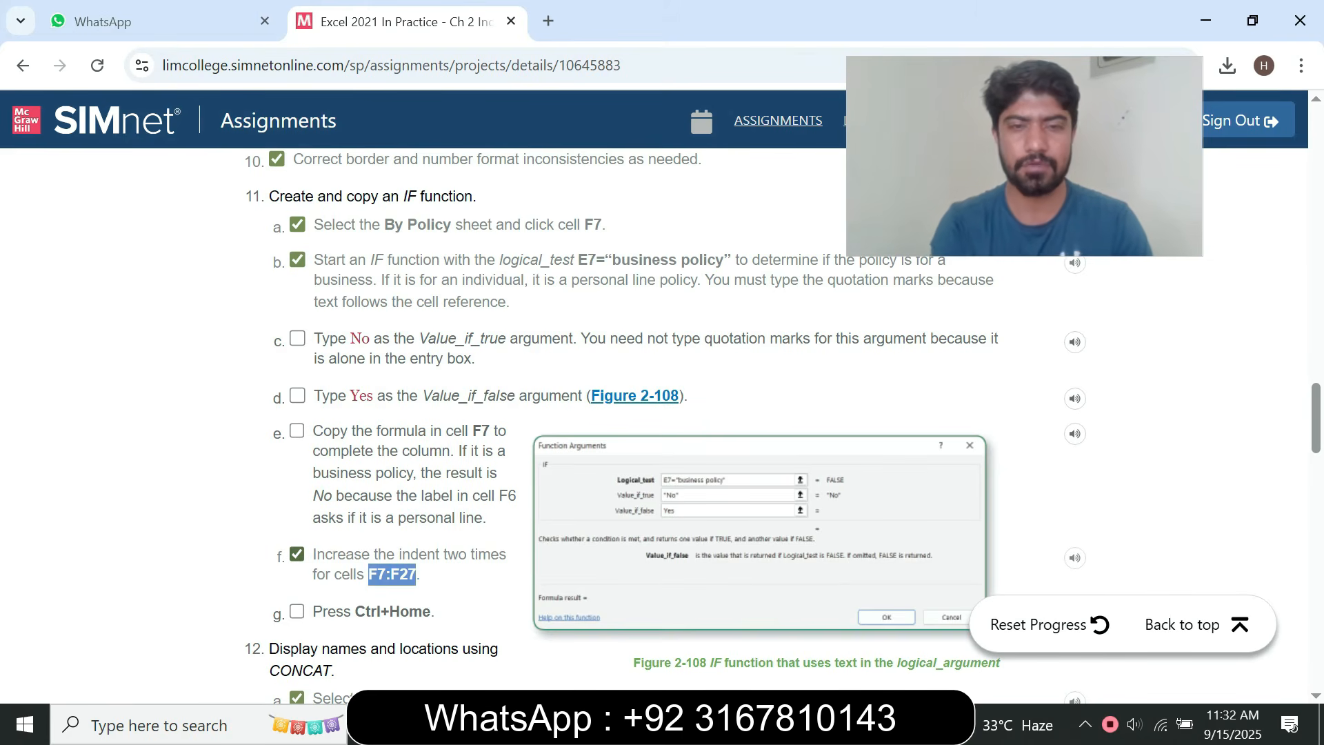
pyautogui.hotkey('alt', 'Tab')
pyautogui.click(48, 205)
pyautogui.hotkey('ctrl', 'v')
pyautogui.press('Return')
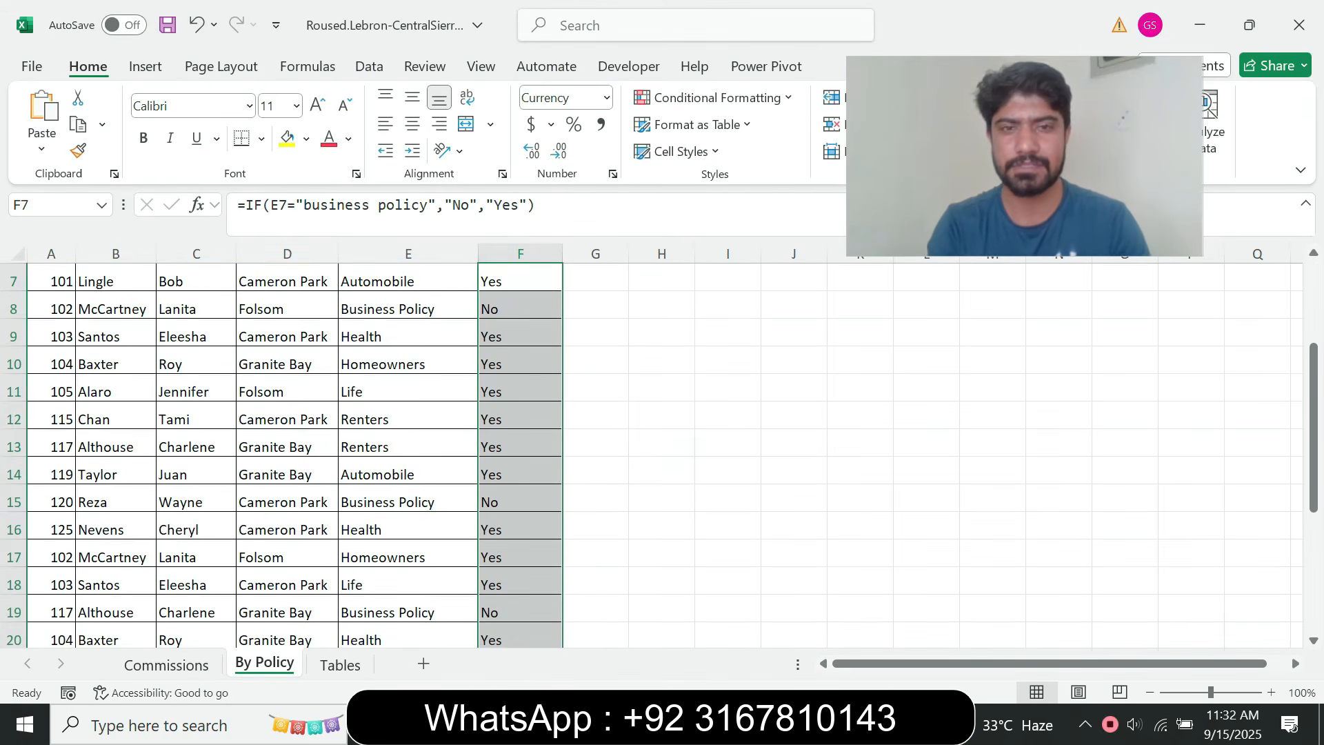
# Recheck step 11f in the browser, and increase the indent of cells F7:F27 two times in Excel
pyautogui.hotkey('alt', 'Tab')
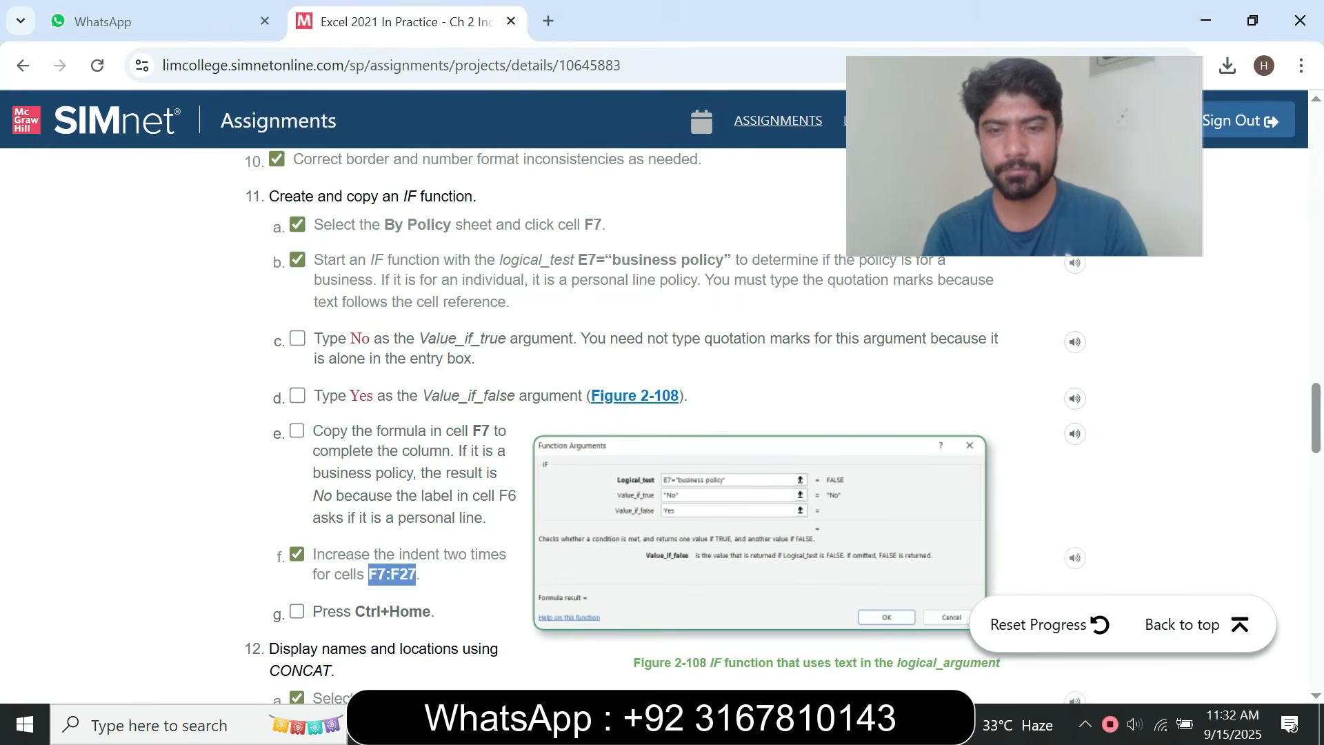
pyautogui.hotkey('alt', 'Tab')
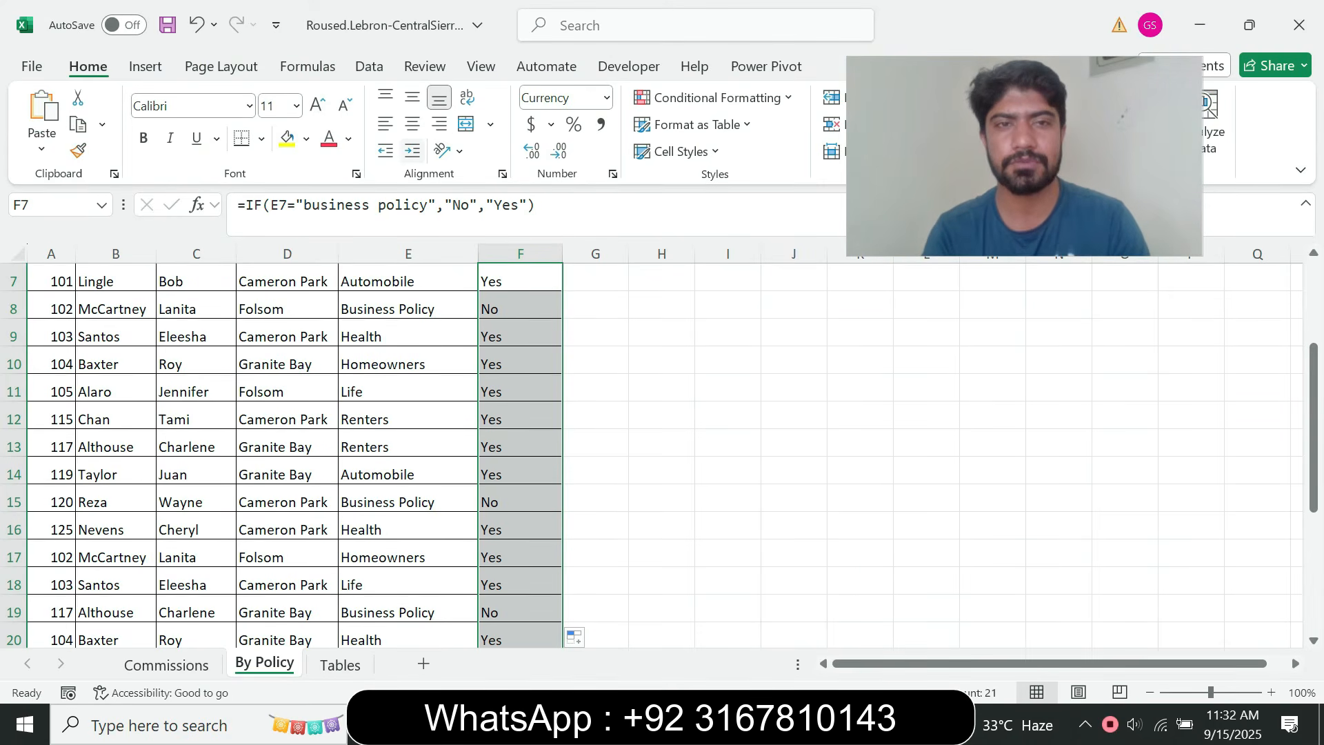
pyautogui.click(412, 150)
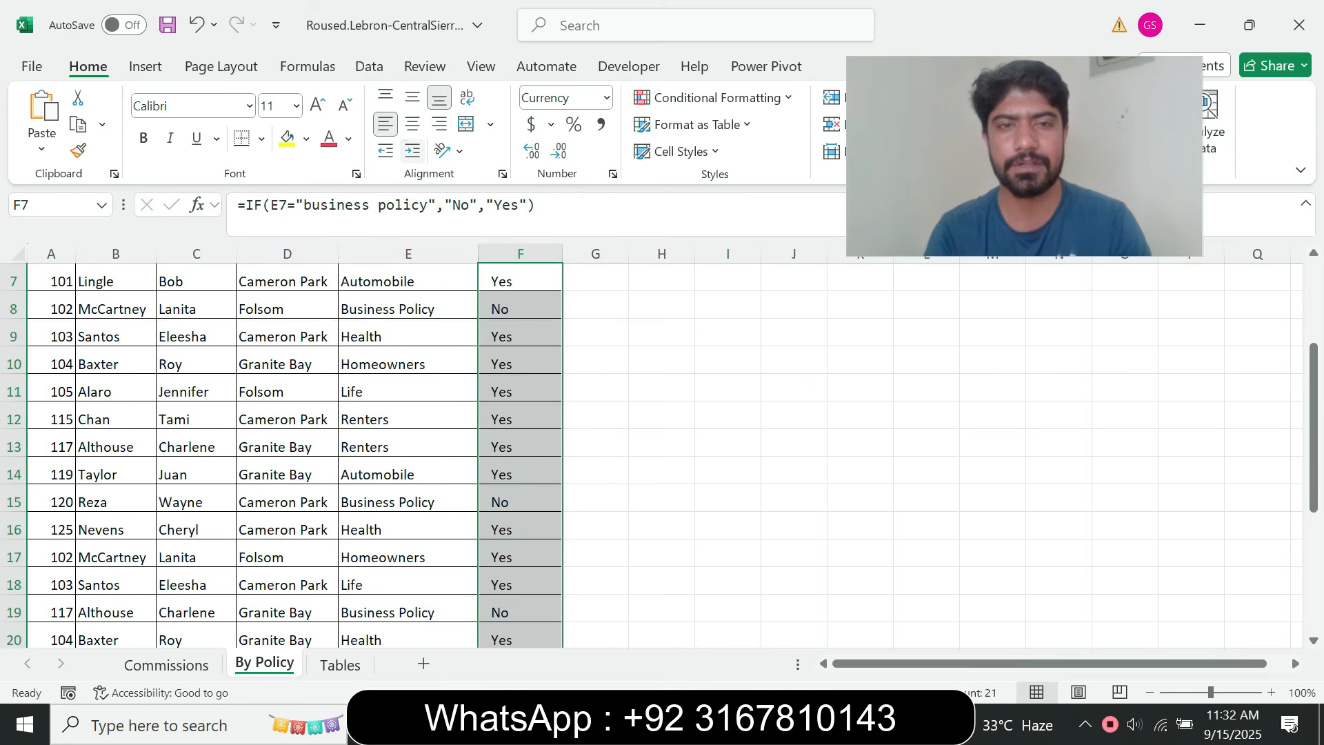
pyautogui.click(412, 150)
# Switch to the browser and read instructions 12 to 18 and the completed workbook in Figure 2-109
pyautogui.hotkey('alt', 'Tab')
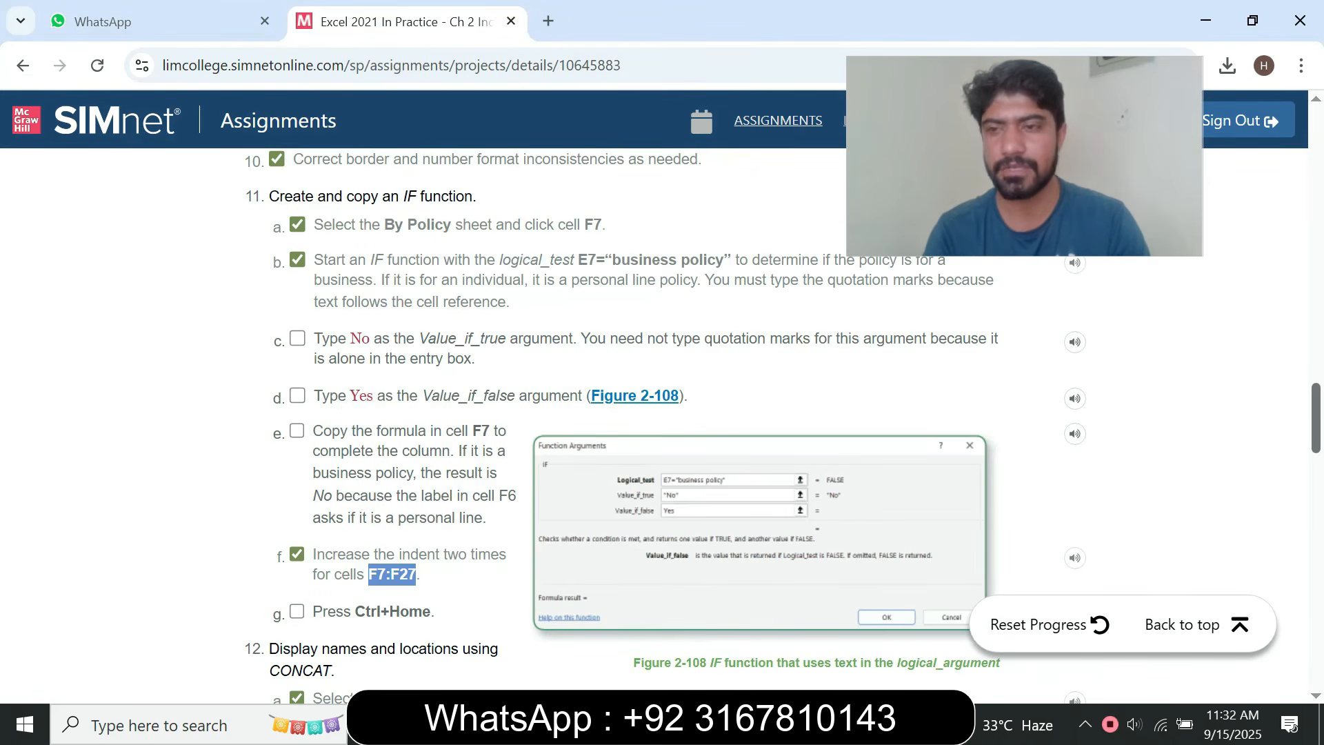
pyautogui.scroll(-4, 661, 414)
pyautogui.scroll(-1, 785, 428)
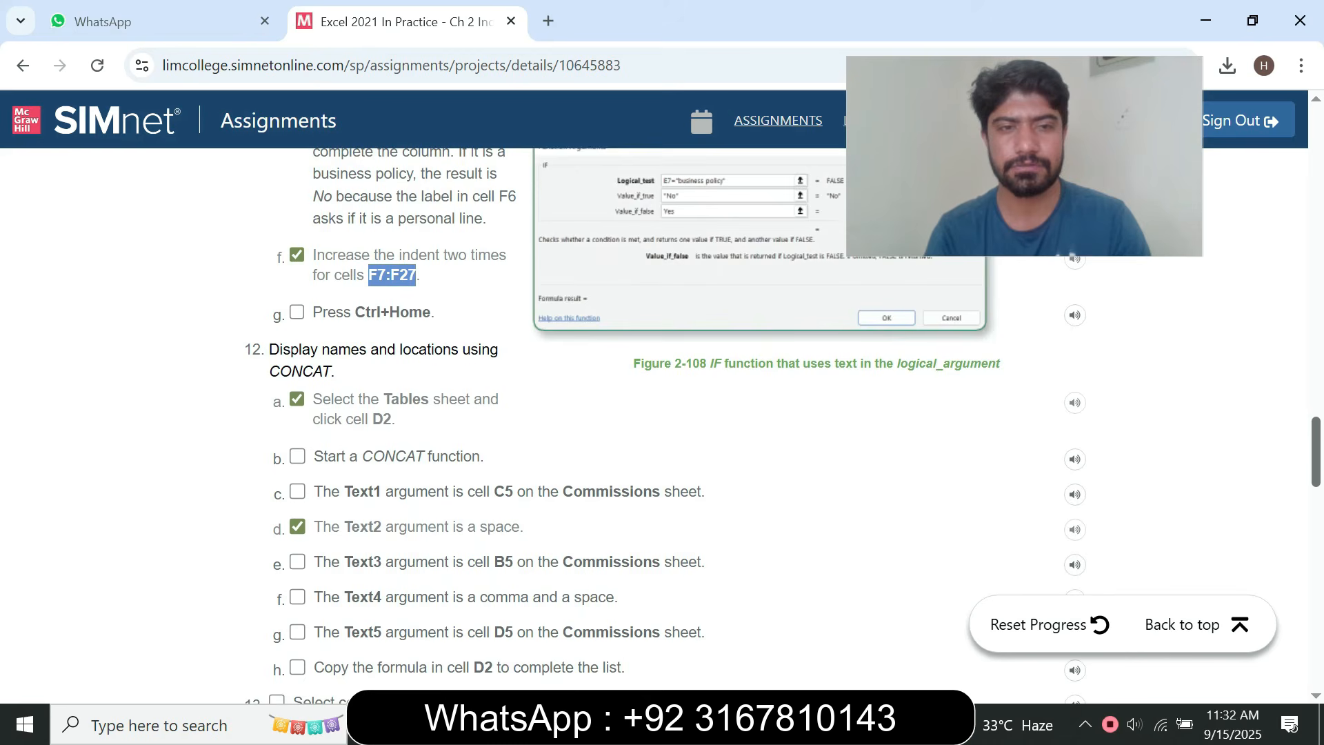
pyautogui.scroll(3, 662, 414)
pyautogui.scroll(-2, 662, 414)
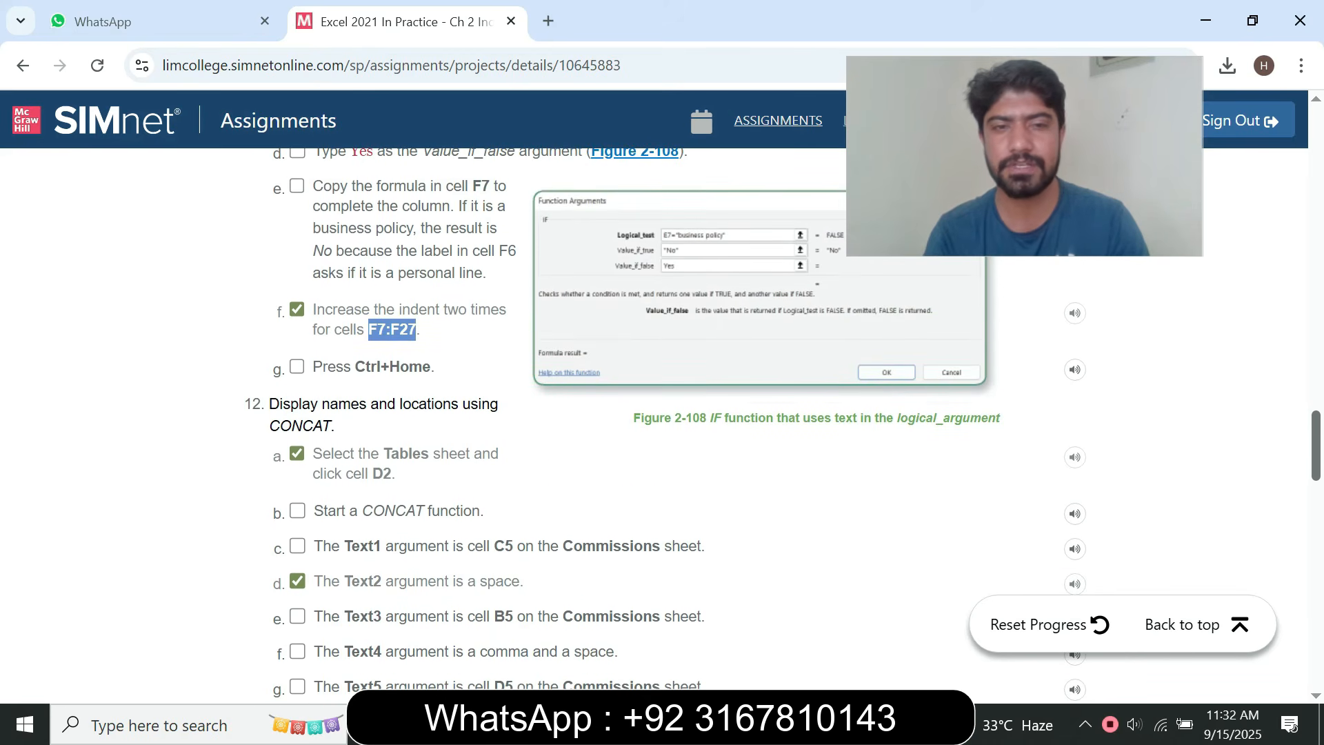
pyautogui.moveTo(269, 404); pyautogui.dragTo(594, 196)
pyautogui.scroll(-10, 662, 414)
pyautogui.scroll(4, 662, 414)
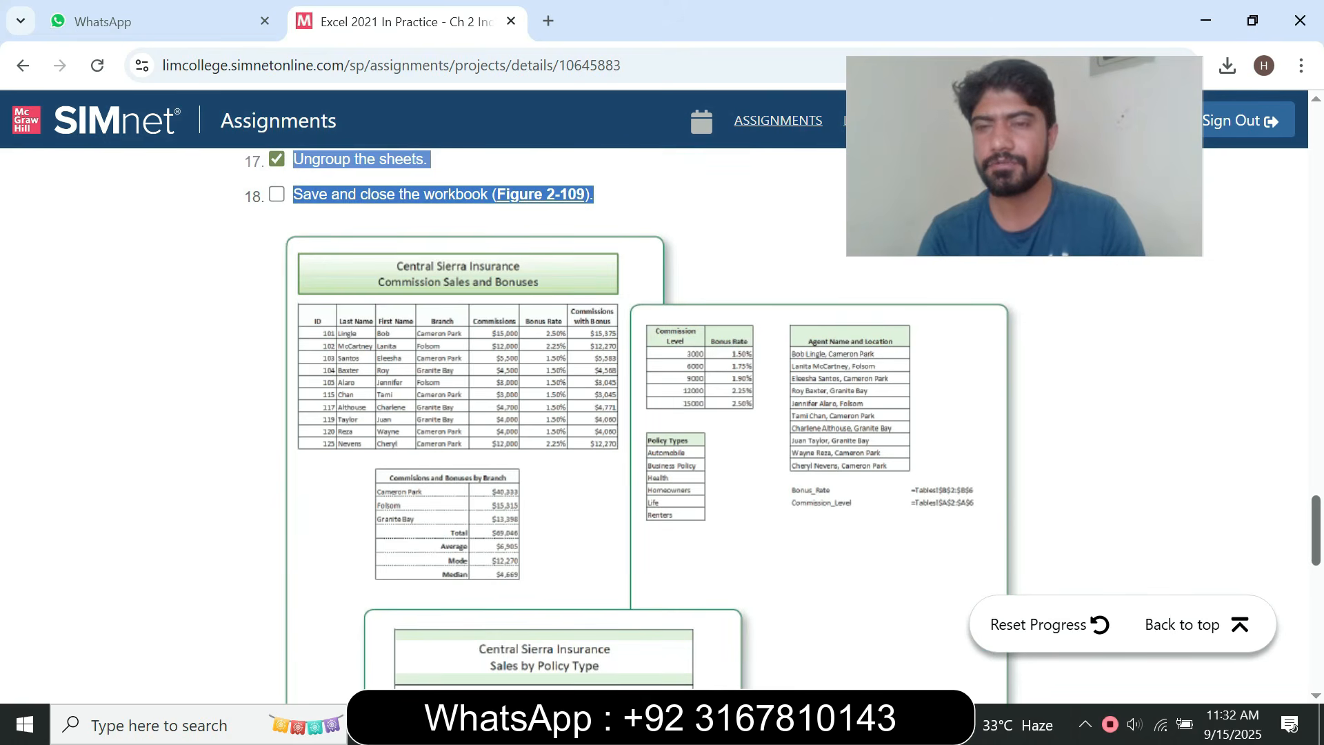
pyautogui.scroll(5, 661, 414)
pyautogui.scroll(1, 662, 414)
pyautogui.scroll(-3, 662, 413)
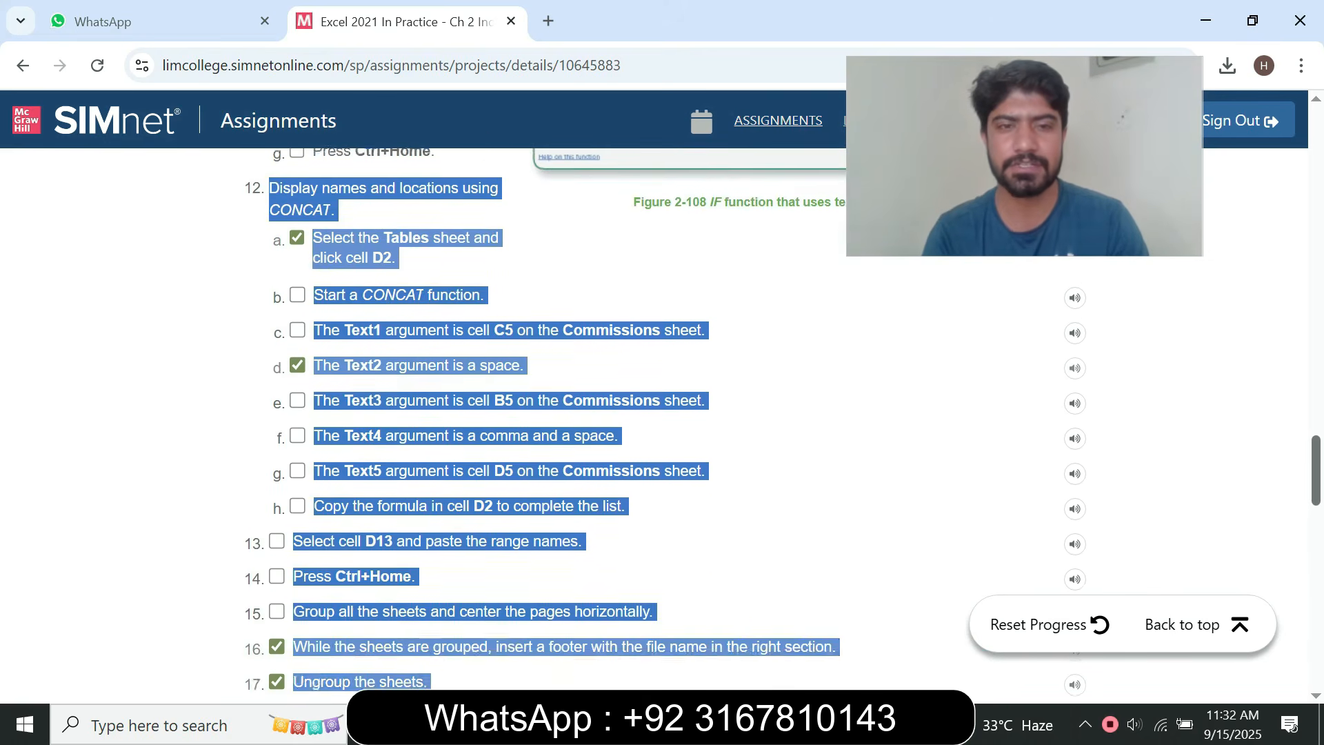
pyautogui.scroll(-1, 662, 414)
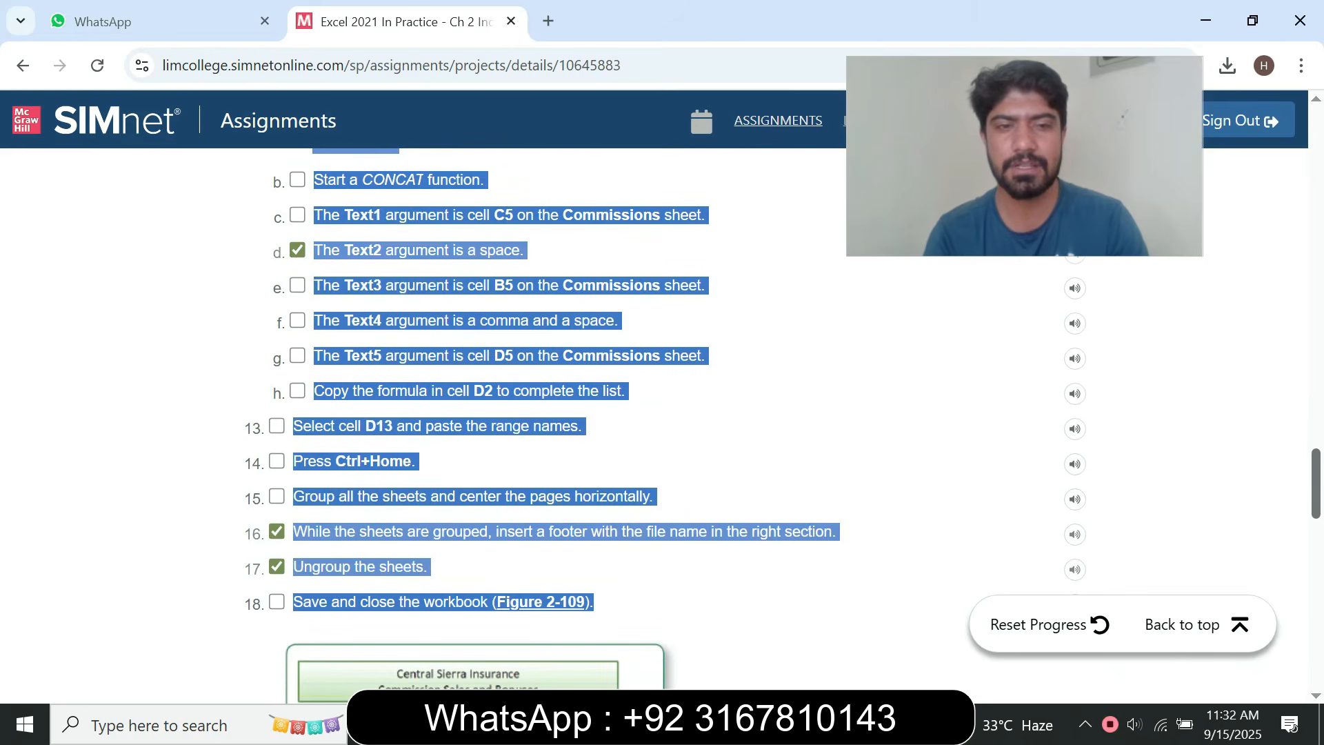
pyautogui.scroll(-2, 662, 414)
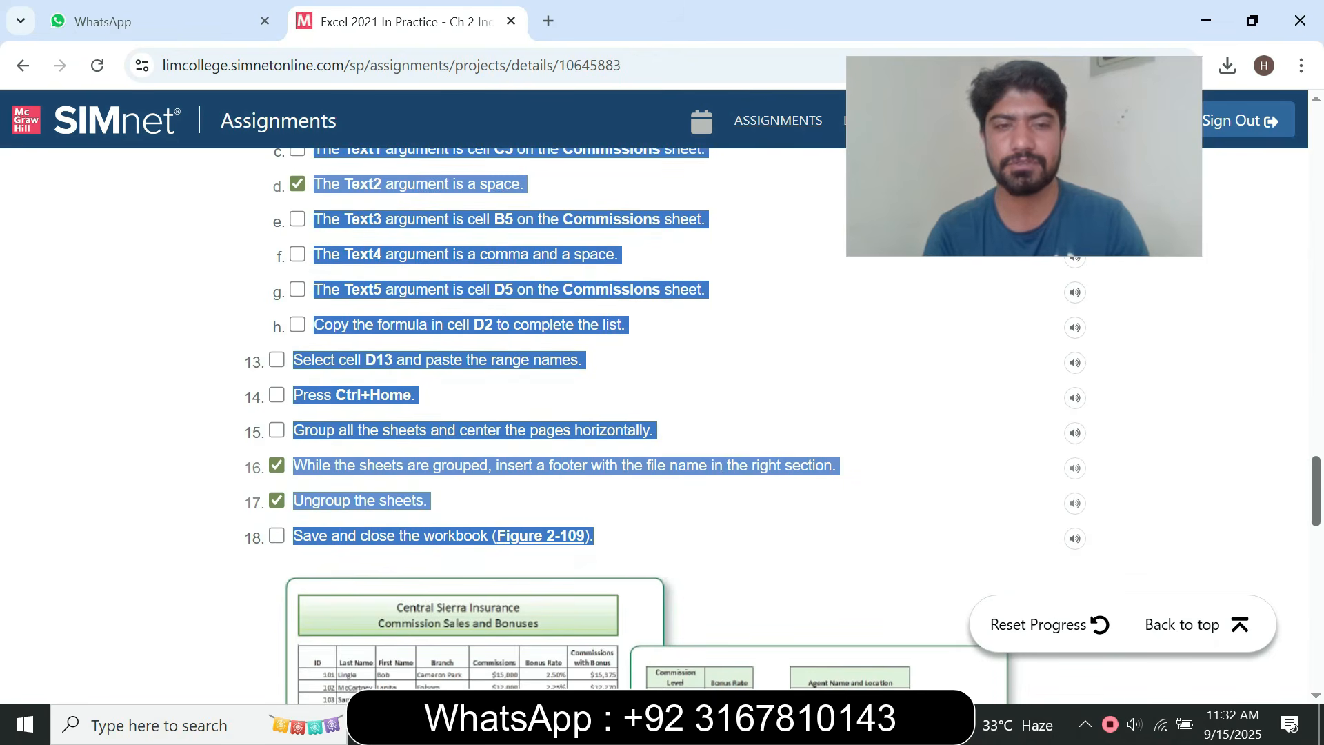
pyautogui.scroll(8, 662, 414)
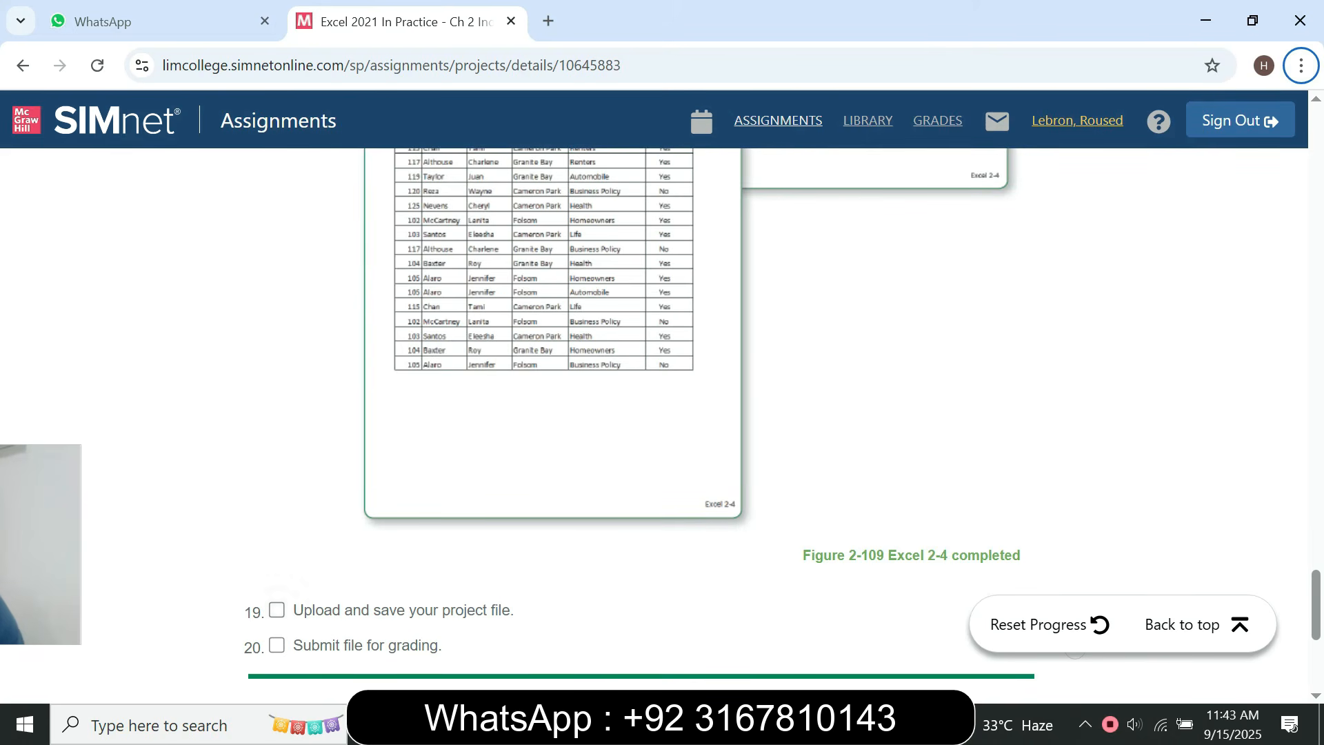
# Mark step 19, Upload and save your project file, as done in the browser, and select cell E3 on Excel's Tables sheet
pyautogui.moveTo(304, 609); pyautogui.dragTo(332, 610)
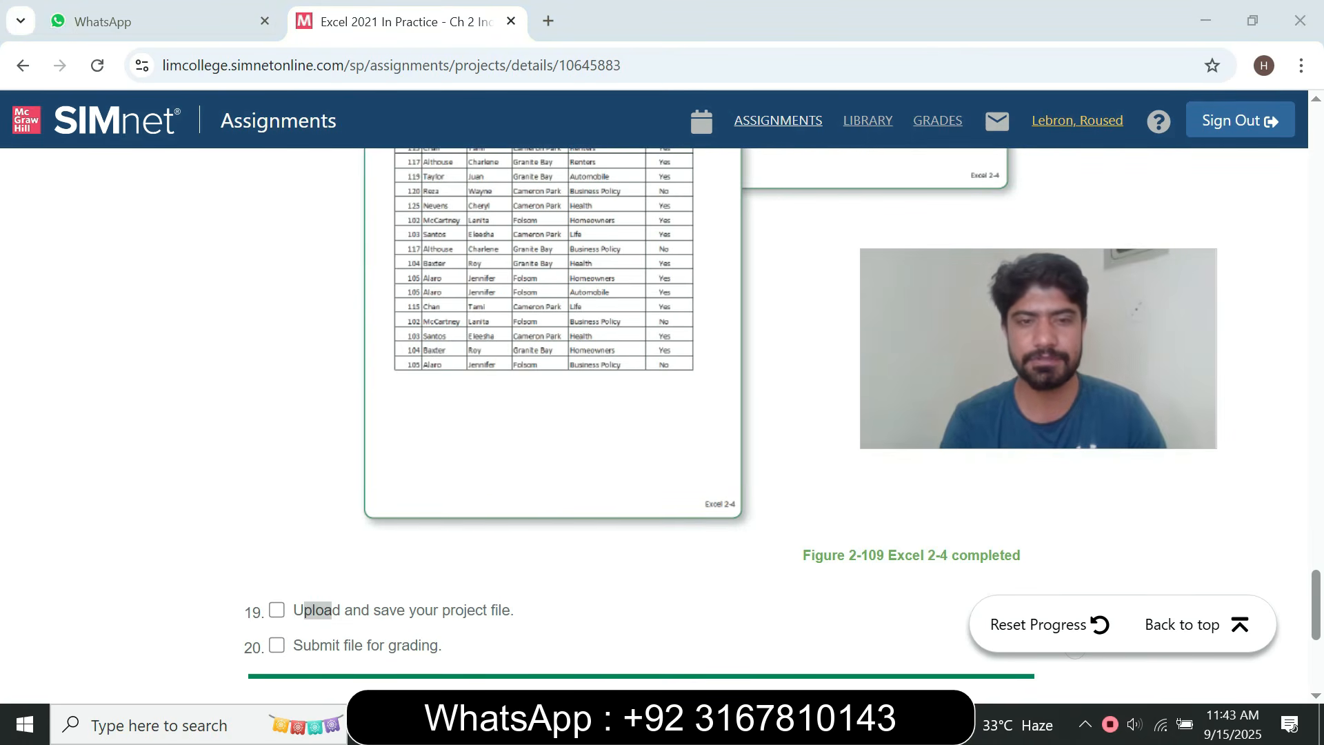
pyautogui.click(276, 610)
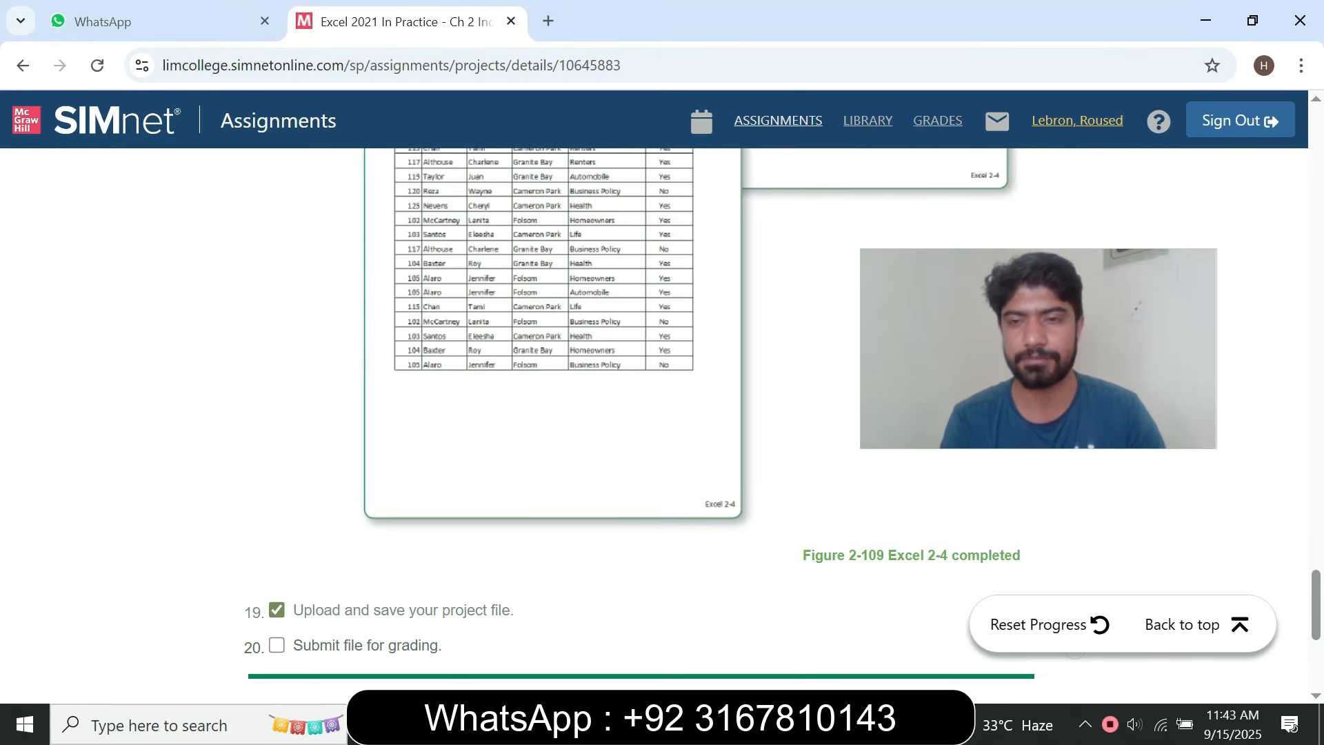
pyautogui.hotkey('alt', 'Tab')
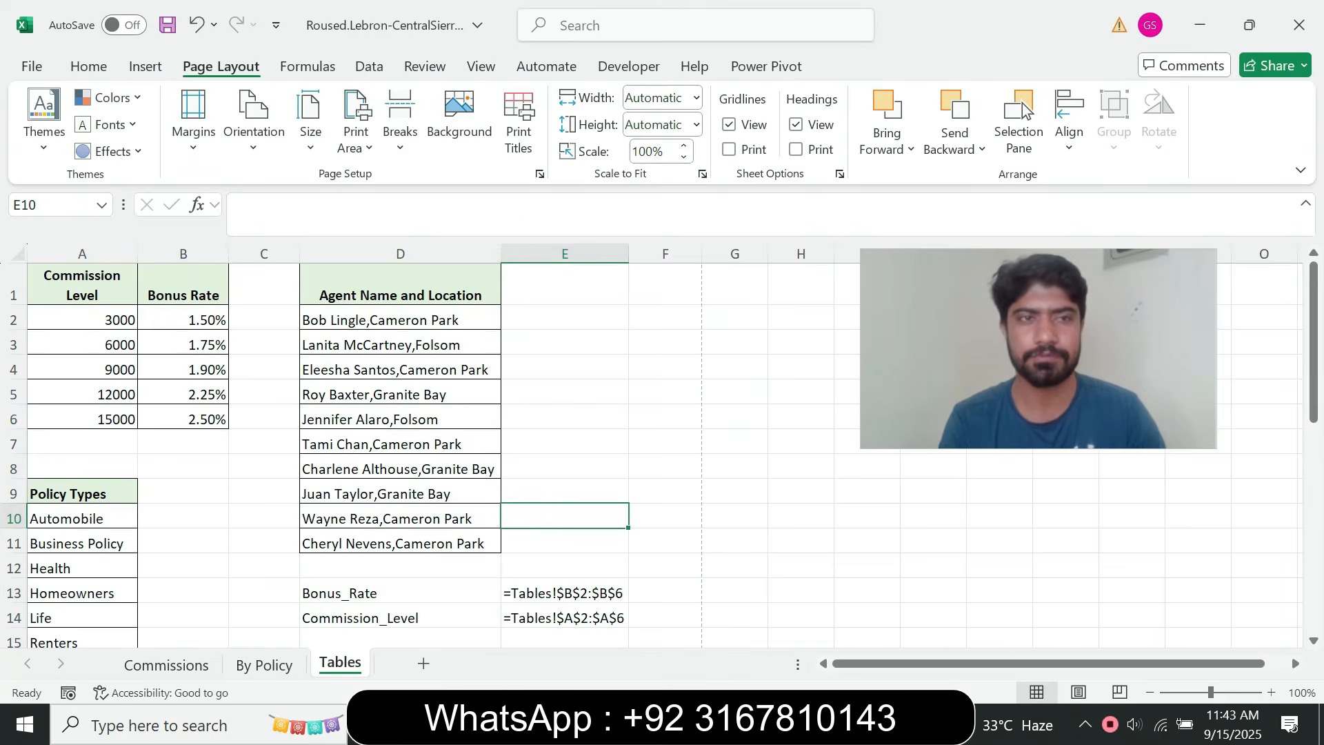
pyautogui.press('Up')
pyautogui.press('Up')
pyautogui.press('Up')
pyautogui.press('Up')
pyautogui.press('Up')
pyautogui.press('Up')
pyautogui.press('Up')
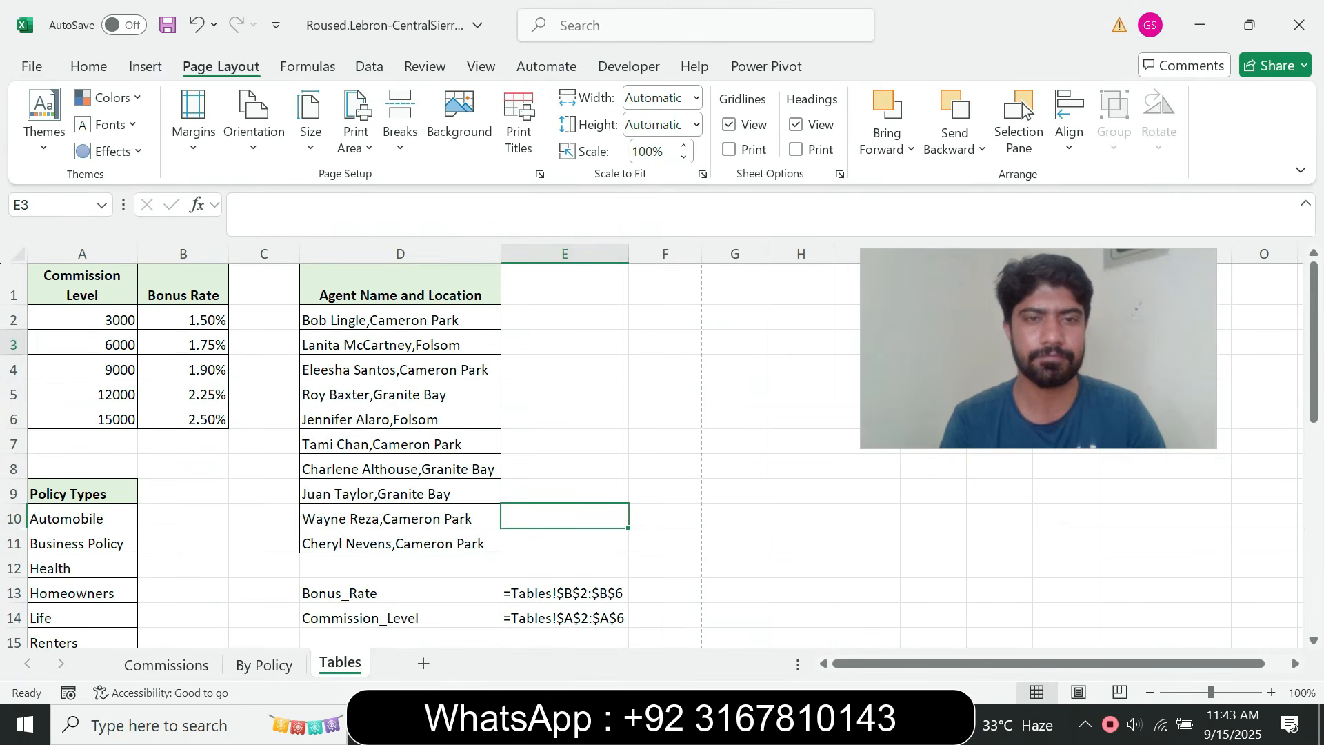
# Save the CentralSierra-02 workbook as an Excel Workbook in the student's folder on the Desktop, and close it
pyautogui.hotkey('alt', 'f')
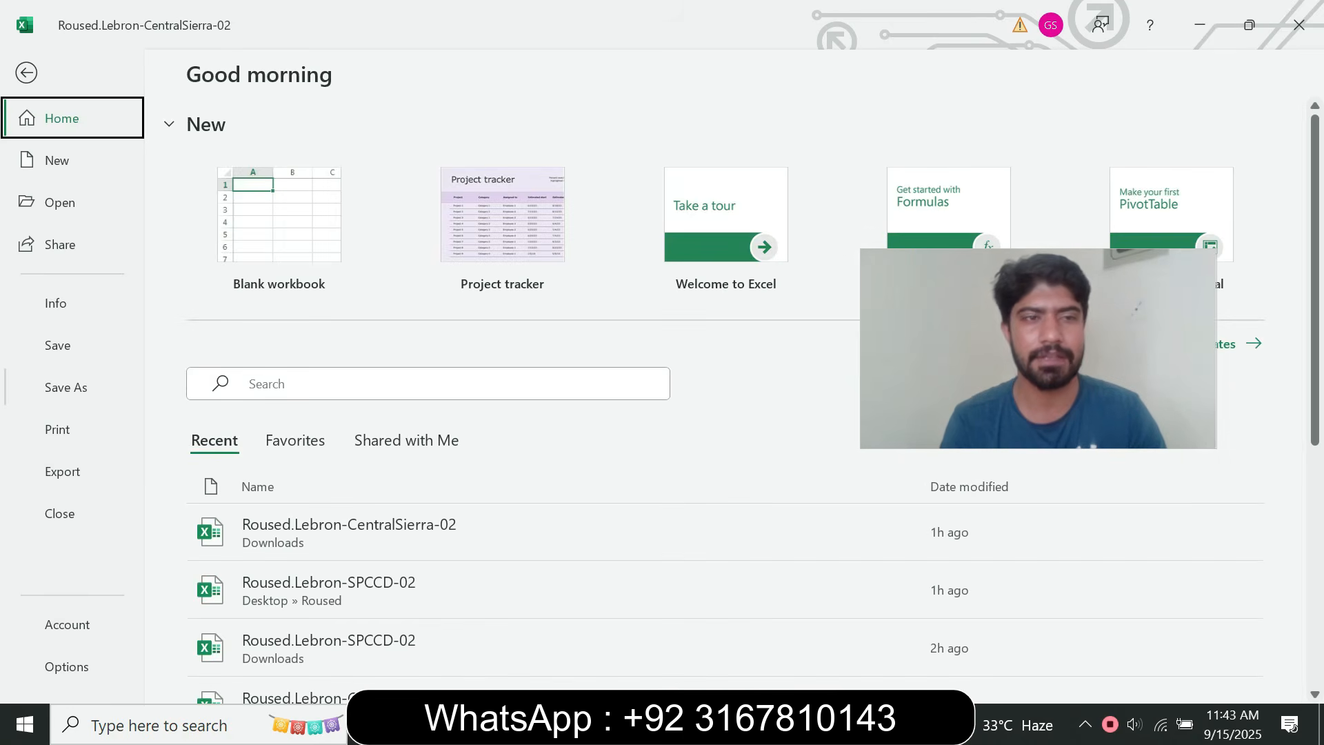
pyautogui.press('a')
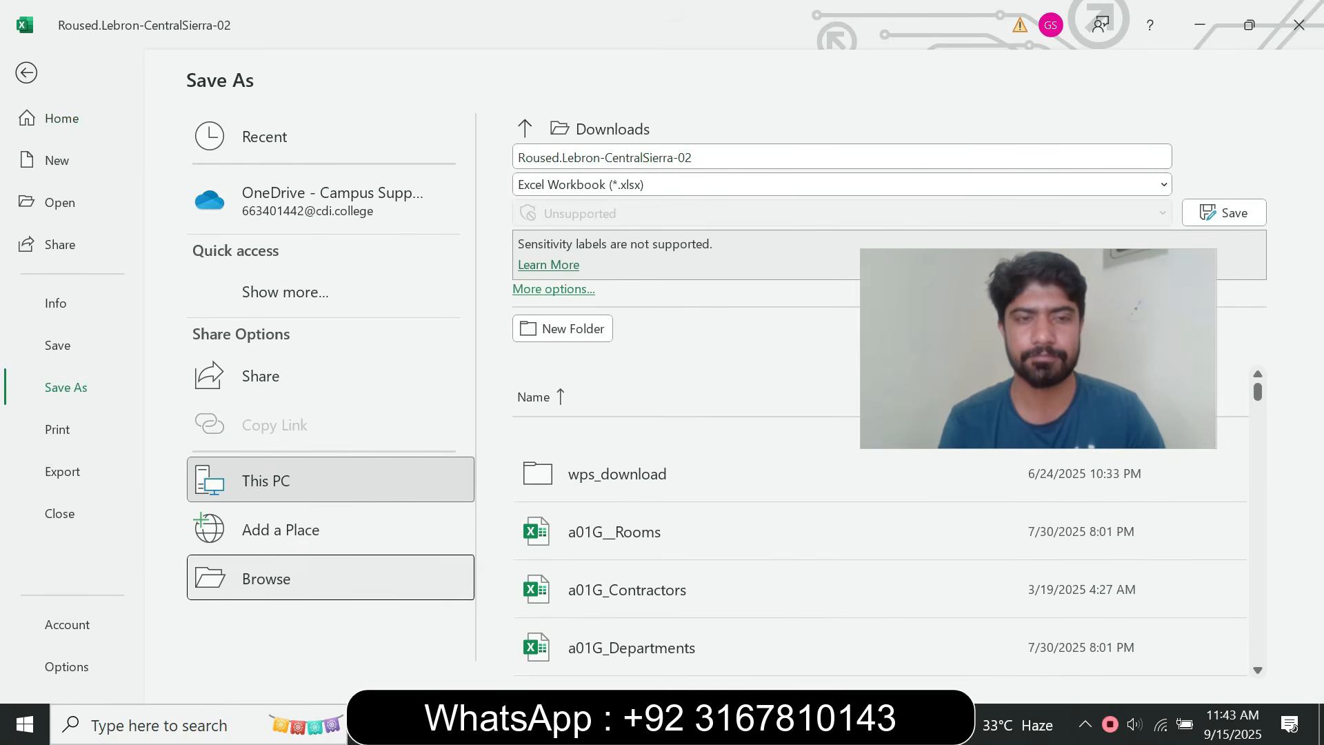
pyautogui.press('o')
pyautogui.click(84, 170)
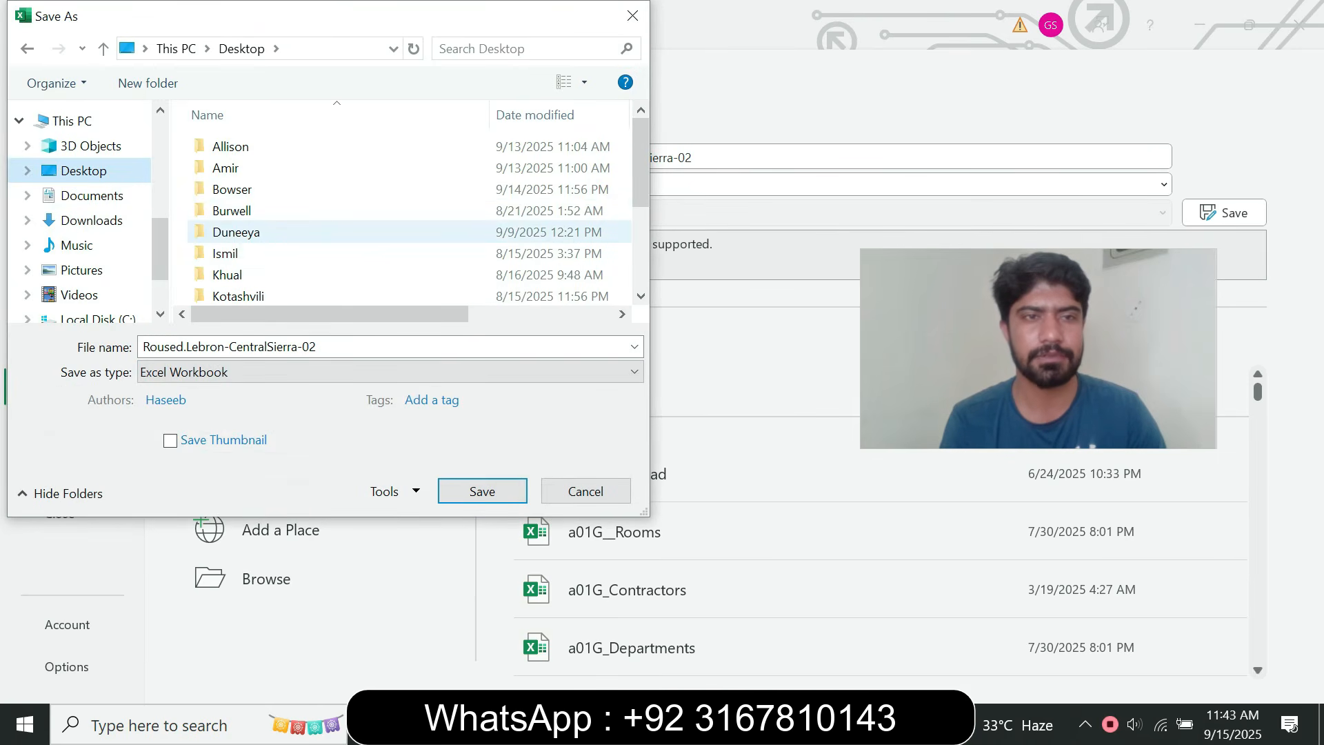
pyautogui.click(640, 295)
pyautogui.click(641, 295)
pyautogui.doubleClick(232, 272)
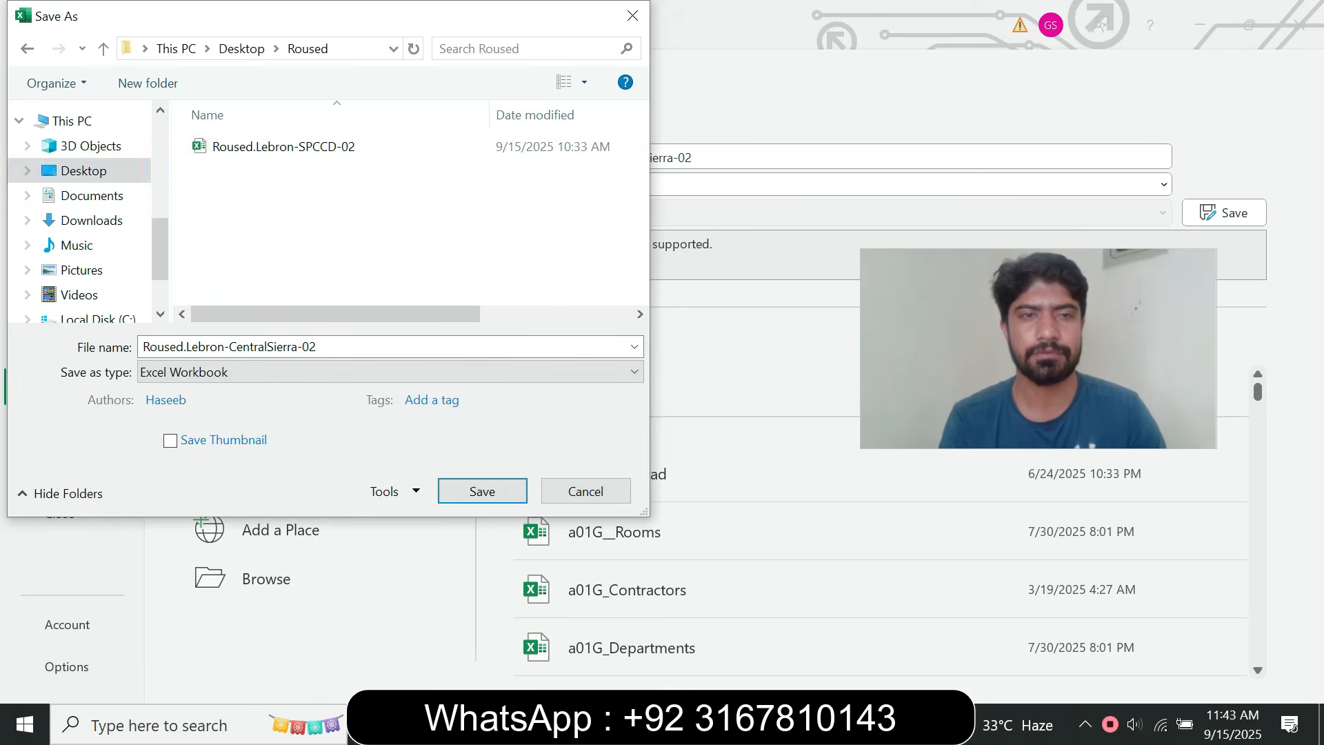
pyautogui.click(481, 491)
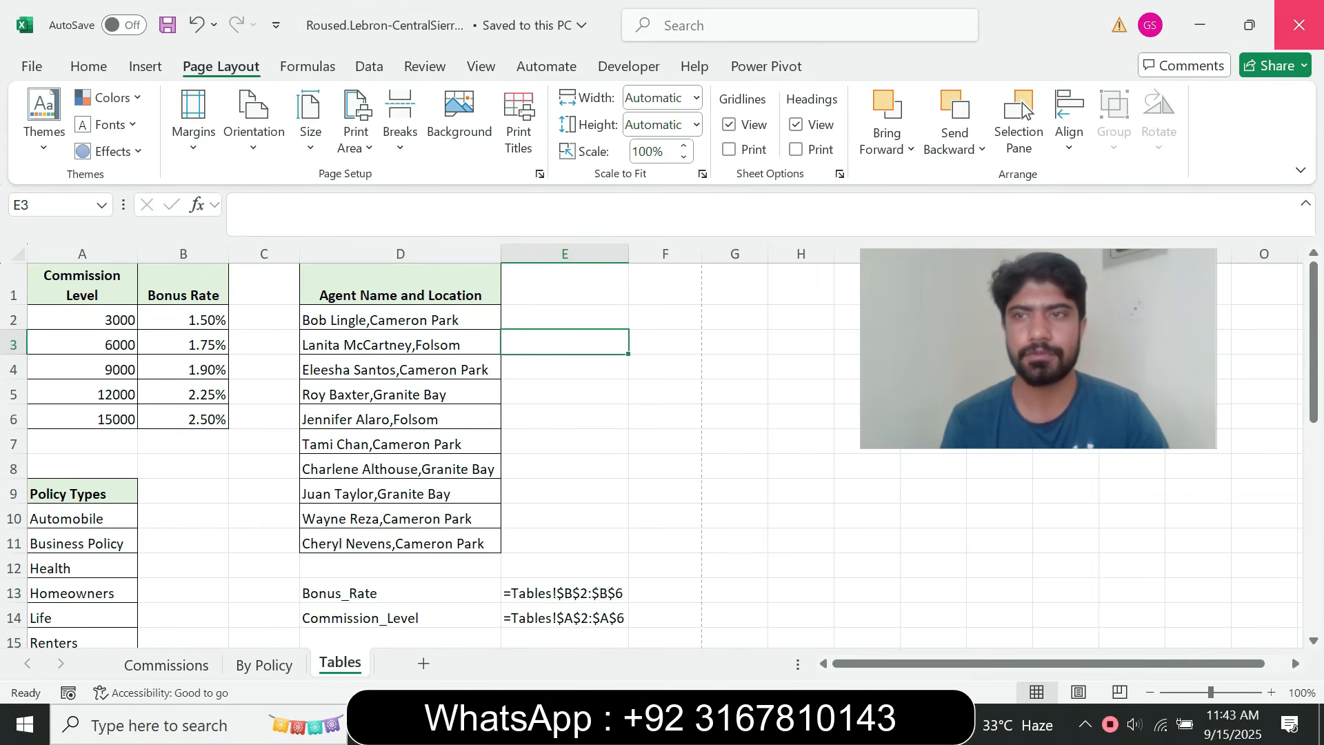
pyautogui.click(1299, 24)
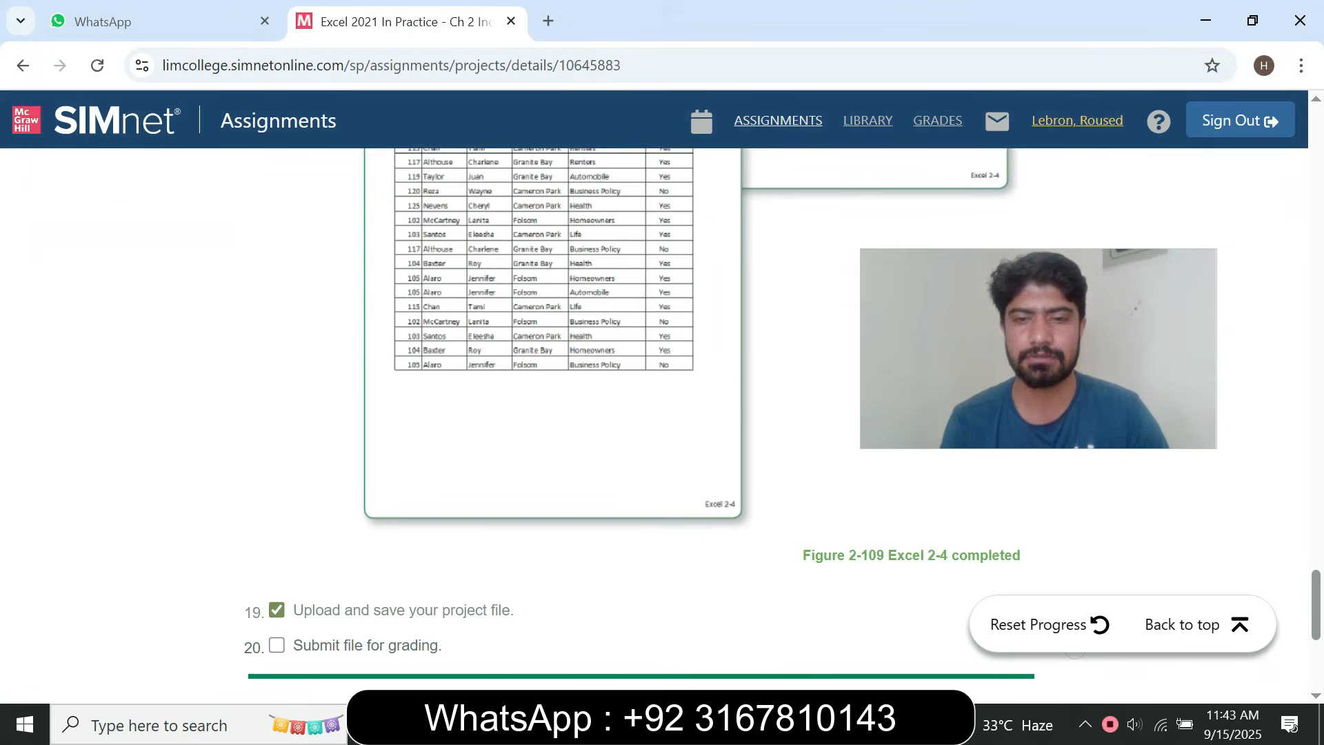
# Upload the CentralSierra-02 workbook from the student's Desktop folder to the Independent Project 2-4 assignment
pyautogui.moveTo(1316, 605); pyautogui.dragTo(1316, 141)
pyautogui.moveTo(1041, 345); pyautogui.dragTo(938, 247)
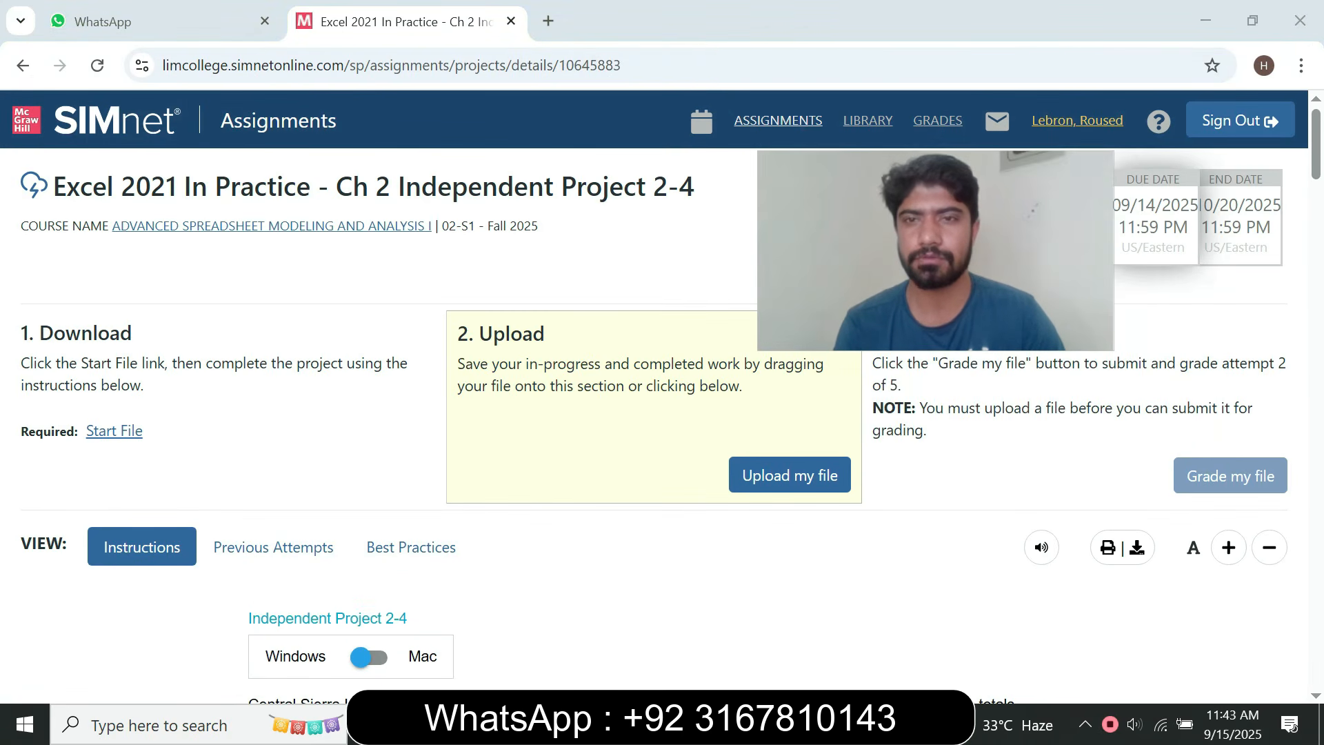
pyautogui.click(789, 475)
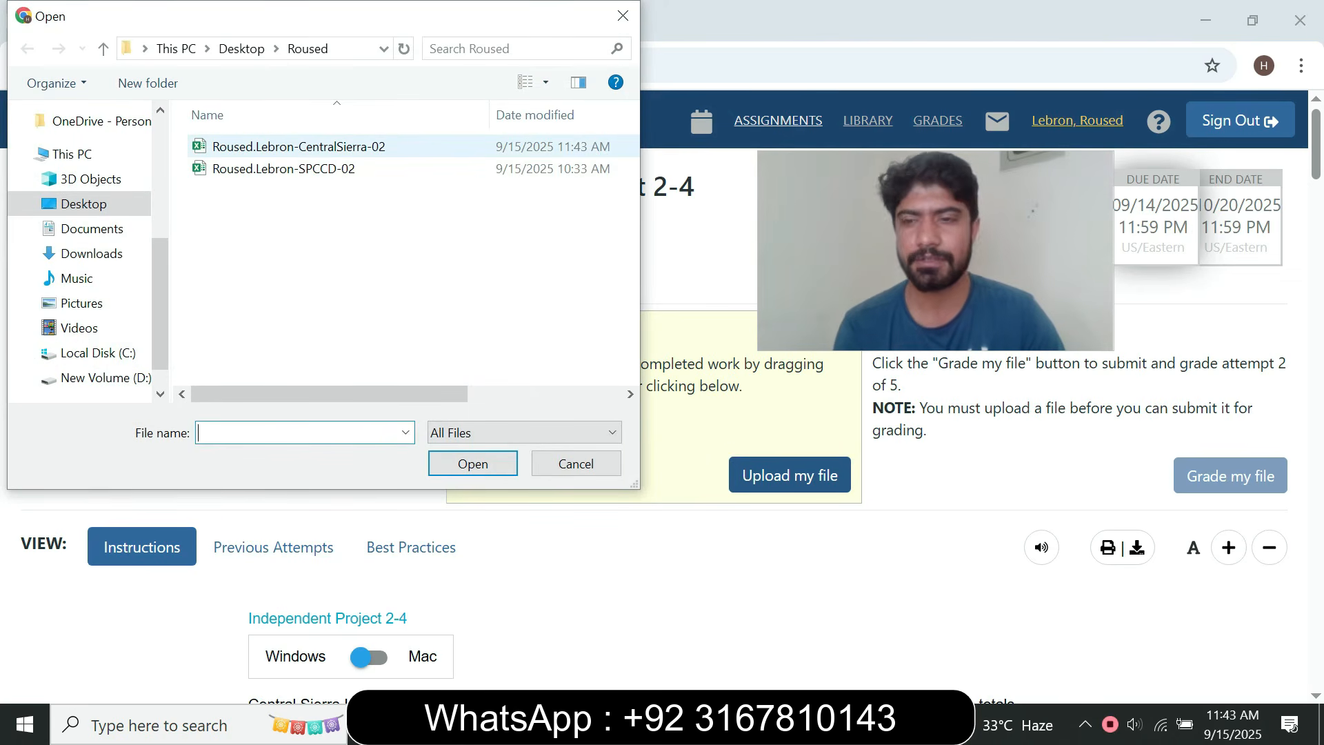
pyautogui.click(444, 146)
pyautogui.click(473, 464)
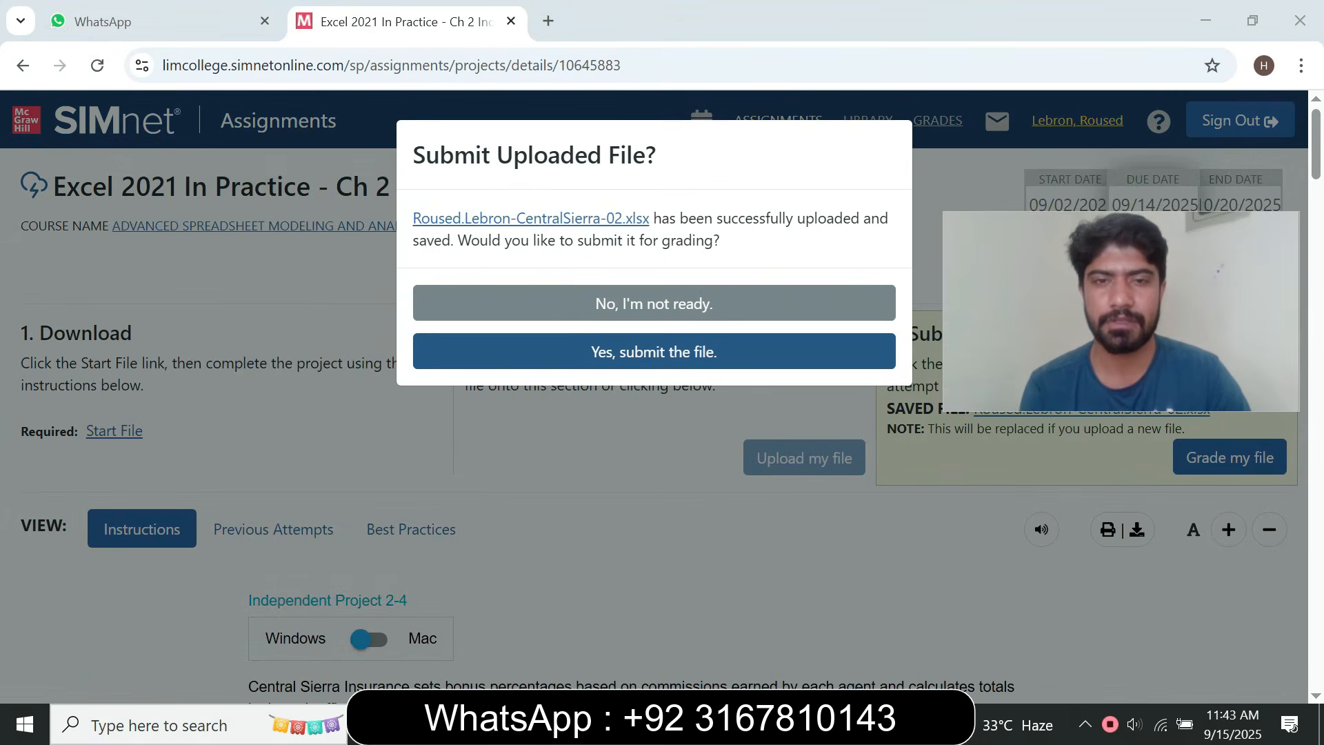
# Submit the uploaded file for grading and look over the project's results page
pyautogui.click(654, 352)
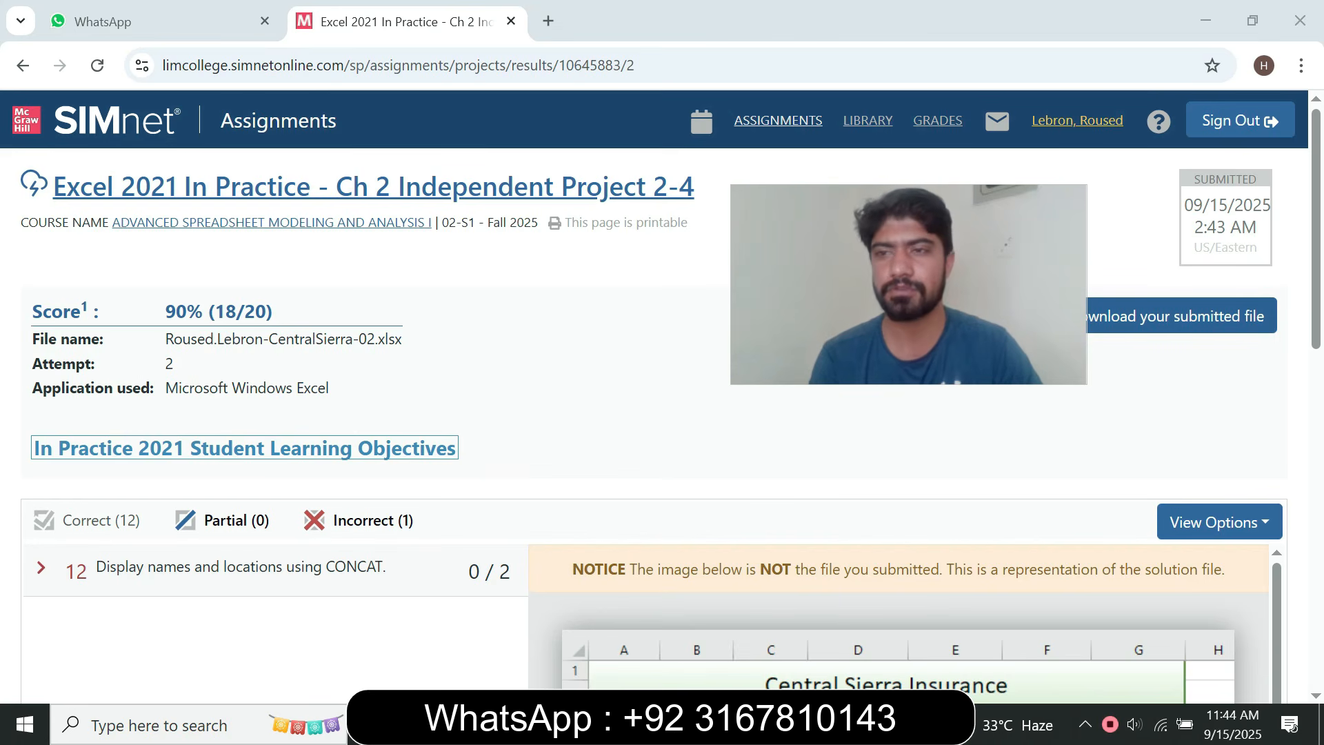
pyautogui.scroll(-6, 662, 414)
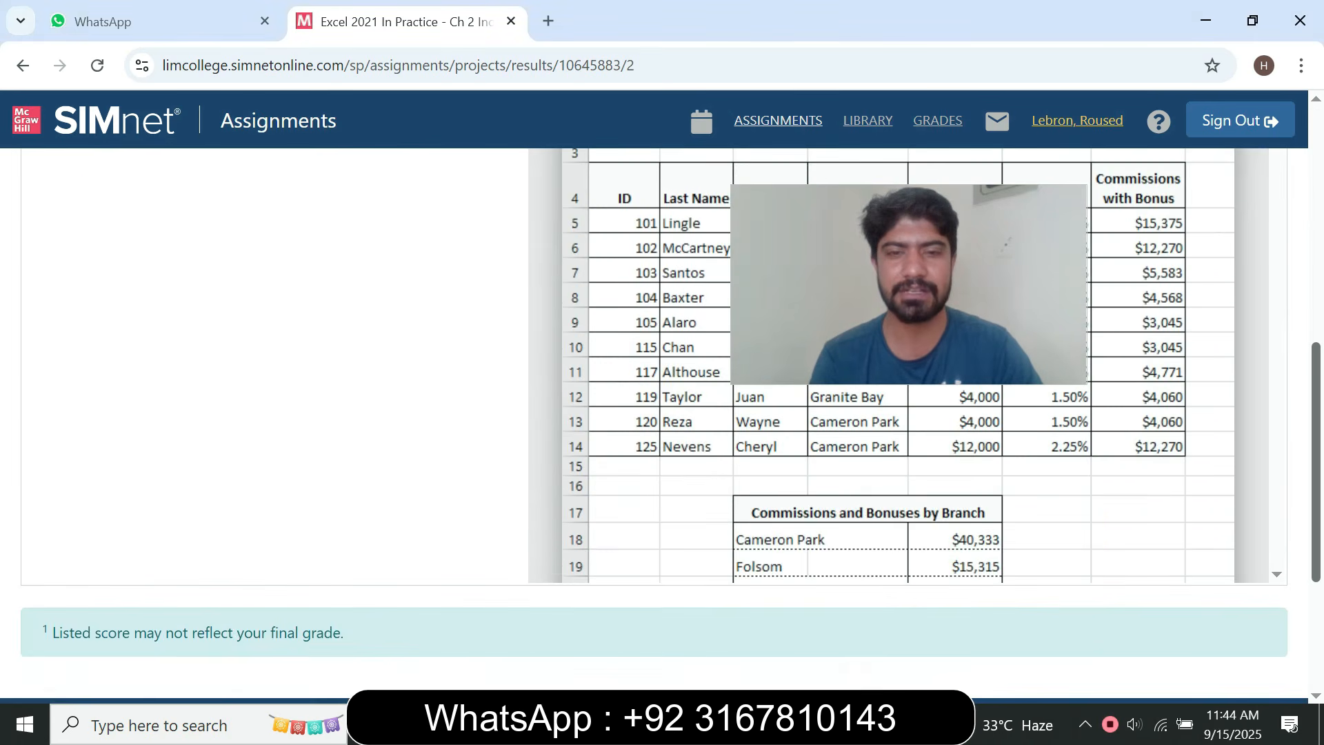
pyautogui.scroll(7, 661, 413)
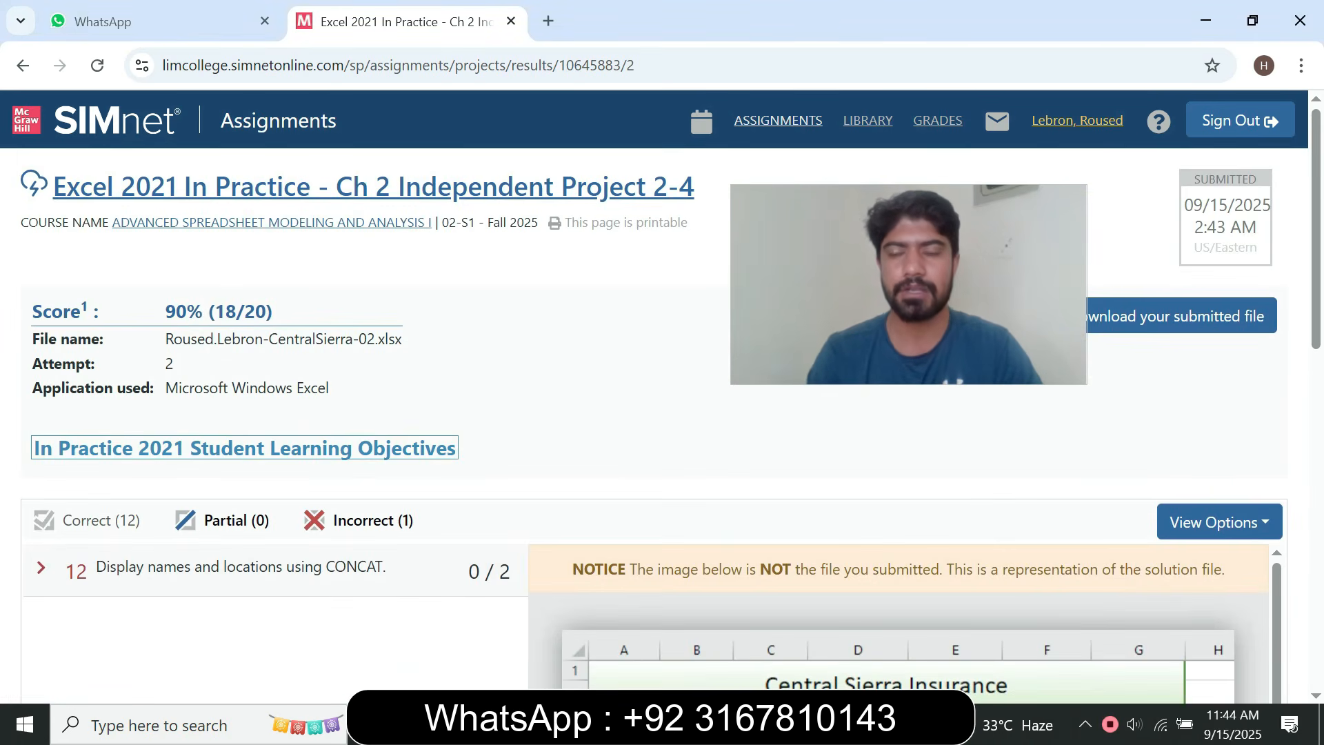